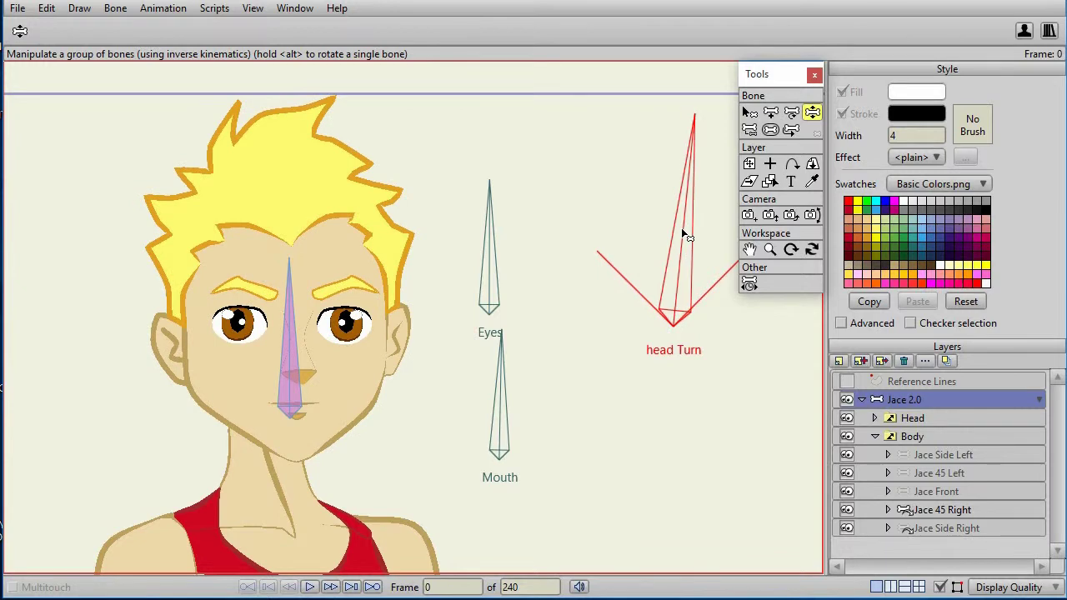
Step: Check the Head switch layer's list of views and swing the Jace 2.0 head Turn bone to preview the head turn
{"action": "right_click", "coordinate": [951, 420]}
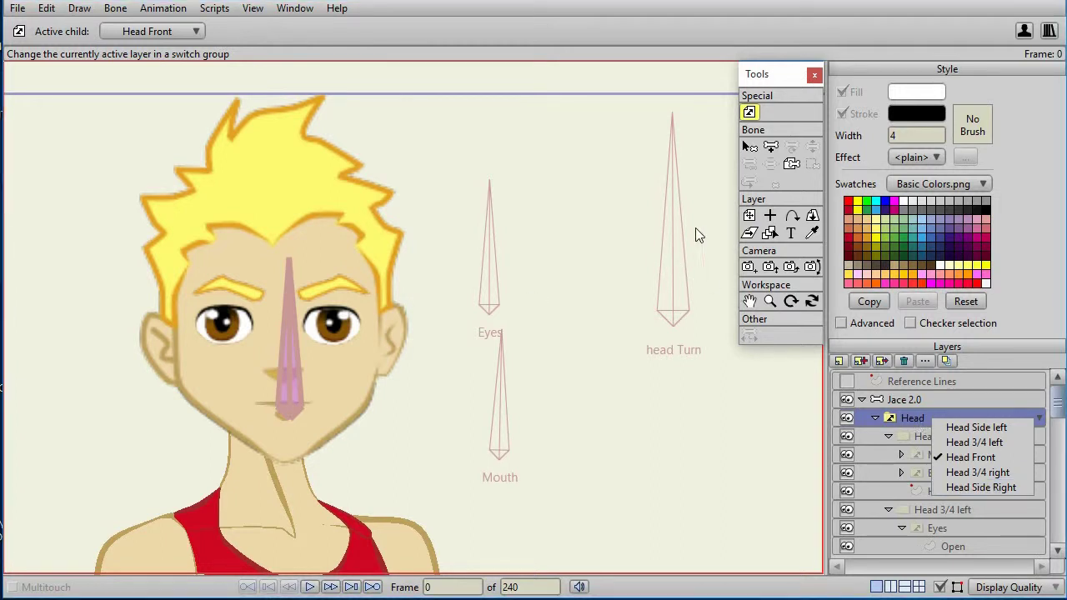
{"action": "left_click", "coordinate": [904, 398]}
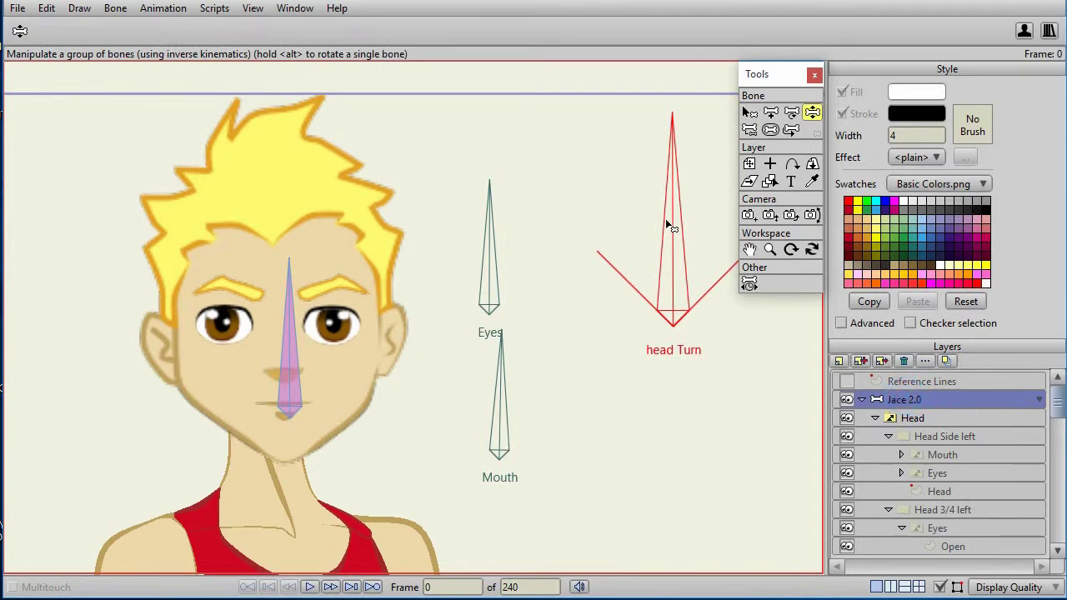
{"action": "left_click_drag", "start_coordinate": [671, 173], "coordinate": [705, 240]}
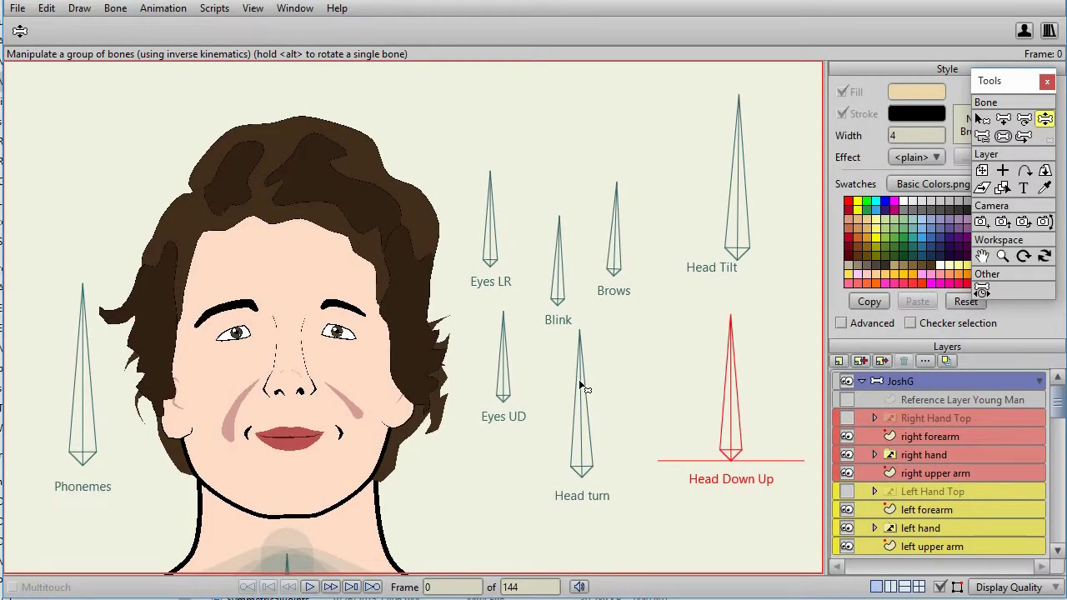
Step: Preview the JoshG rig's head and face motion by rotating its Head turn, Blink, Head Down Up and Brows bones
{"action": "left_click_drag", "start_coordinate": [579, 379], "coordinate": [654, 442]}
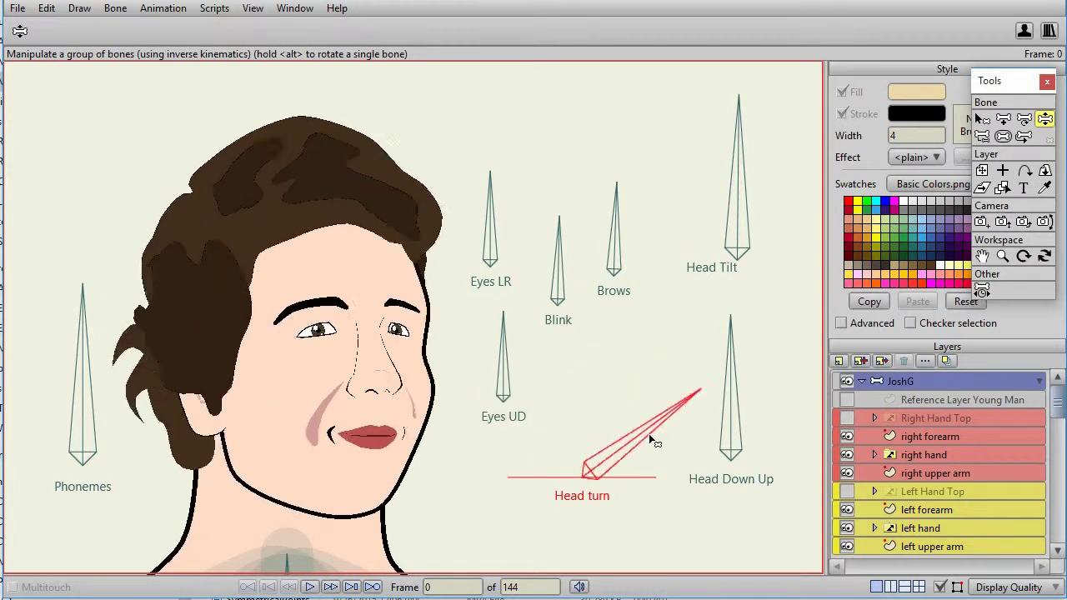
{"action": "left_click_drag", "start_coordinate": [558, 227], "coordinate": [617, 302]}
{"action": "scroll", "coordinate": [646, 318], "scroll_direction": "up", "scroll_amount": 2}
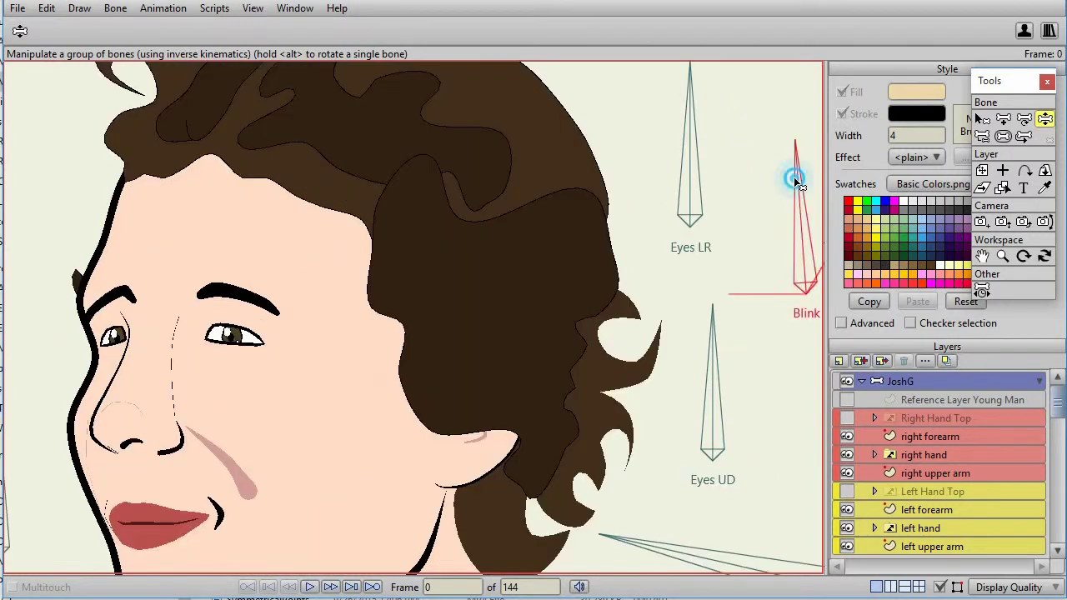
{"action": "left_click_drag", "start_coordinate": [794, 177], "coordinate": [683, 245]}
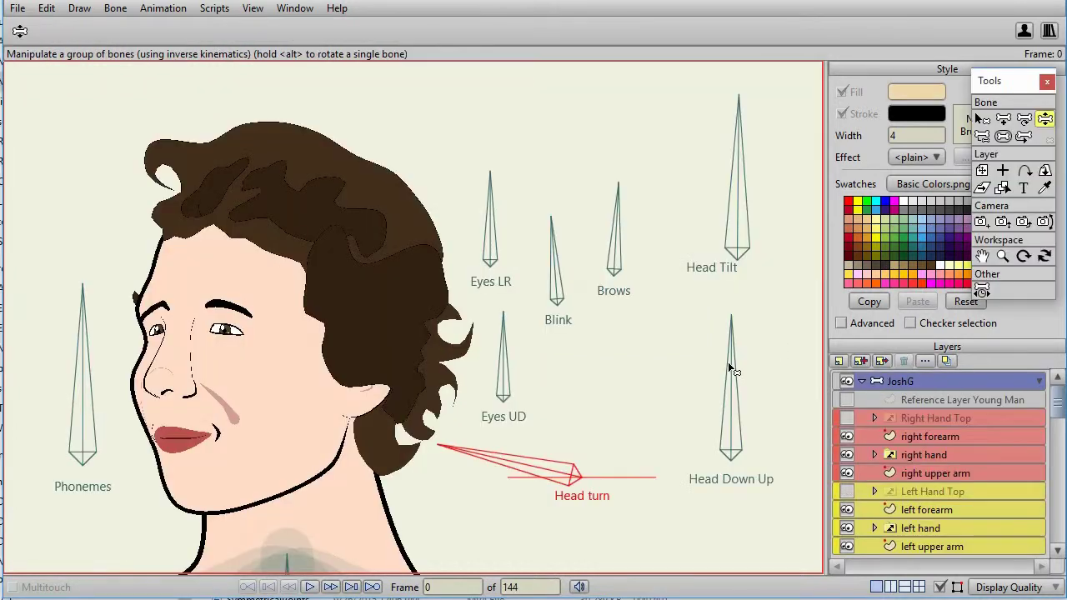
{"action": "mouse_move", "coordinate": [733, 358]}
{"action": "left_mouse_down"}
{"action": "mouse_move", "coordinate": [808, 400]}
{"action": "mouse_move", "coordinate": [692, 325]}
{"action": "mouse_move", "coordinate": [633, 416]}
{"action": "mouse_move", "coordinate": [694, 402]}
{"action": "mouse_move", "coordinate": [800, 428]}
{"action": "mouse_move", "coordinate": [801, 442]}
{"action": "mouse_move", "coordinate": [722, 379]}
{"action": "mouse_move", "coordinate": [732, 377]}
{"action": "left_mouse_up"}
{"action": "left_click_drag", "start_coordinate": [621, 217], "coordinate": [580, 267]}
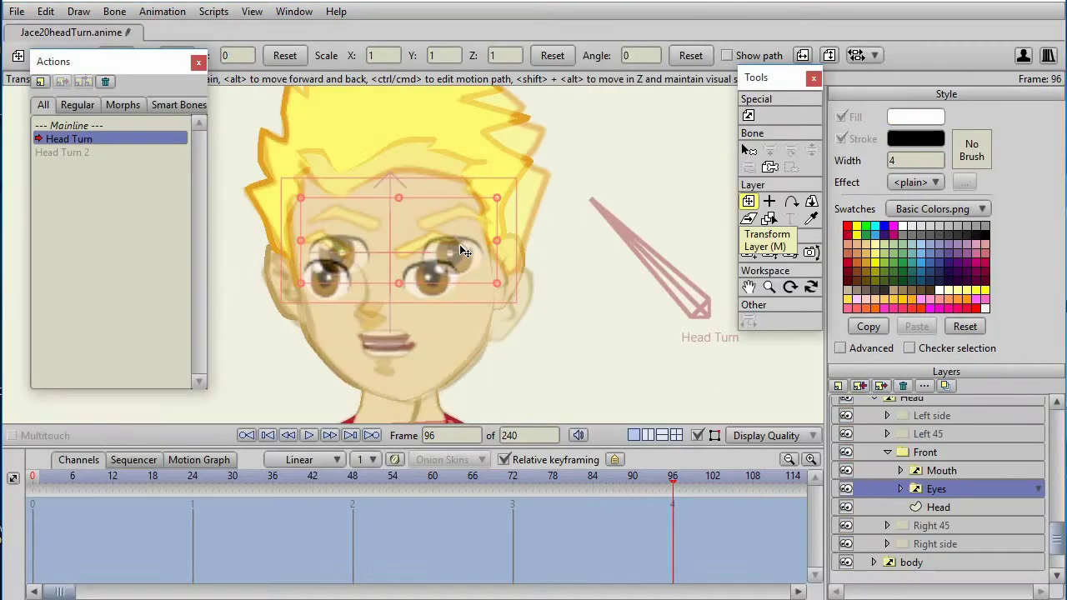
Step: At frame 96 of the Head Turn action, reposition the Front Eyes layer, narrow it to about 0.89 X scale, and scrub through the turn
{"action": "mouse_move", "coordinate": [460, 245]}
{"action": "left_mouse_down"}
{"action": "mouse_move", "coordinate": [442, 246]}
{"action": "mouse_move", "coordinate": [476, 239]}
{"action": "mouse_move", "coordinate": [463, 239]}
{"action": "left_mouse_up"}
{"action": "left_click_drag", "start_coordinate": [673, 479], "coordinate": [391, 480]}
{"action": "left_click_drag", "start_coordinate": [588, 498], "coordinate": [553, 484]}
{"action": "left_click_drag", "start_coordinate": [467, 492], "coordinate": [33, 475]}
{"action": "left_click_drag", "start_coordinate": [127, 472], "coordinate": [566, 490]}
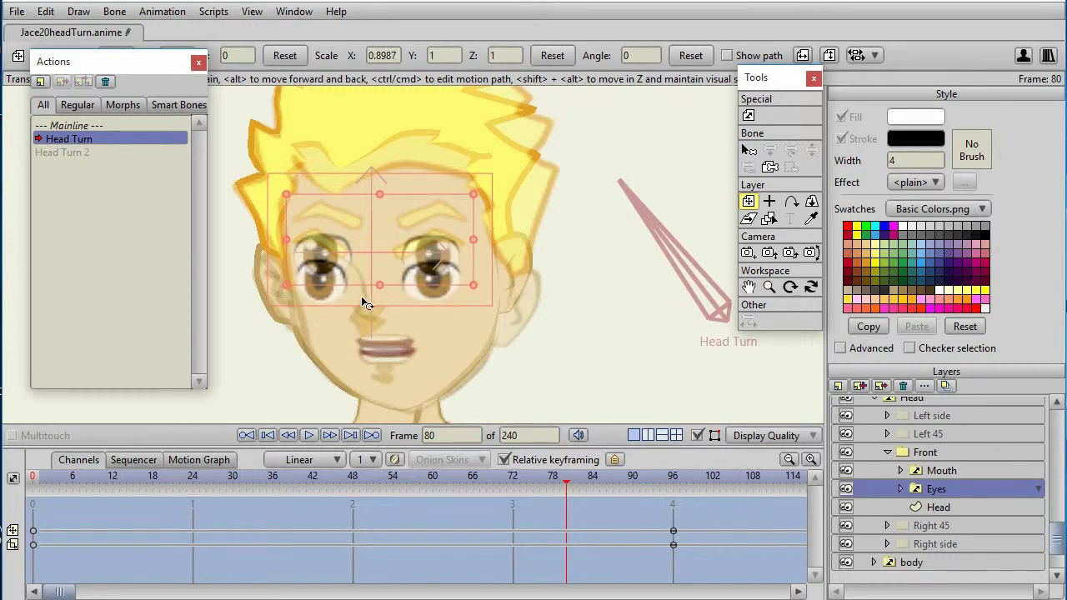
{"action": "left_click", "coordinate": [672, 484]}
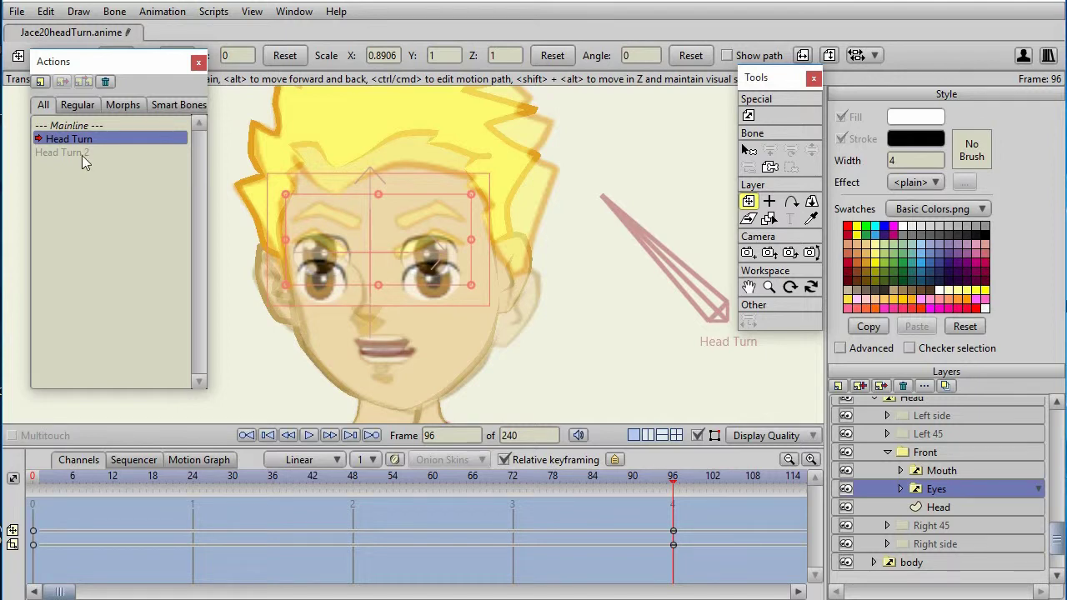
Step: Return to the Mainline and activate the Add Point tool on the Front group's Head layer
{"action": "left_click", "coordinate": [65, 125]}
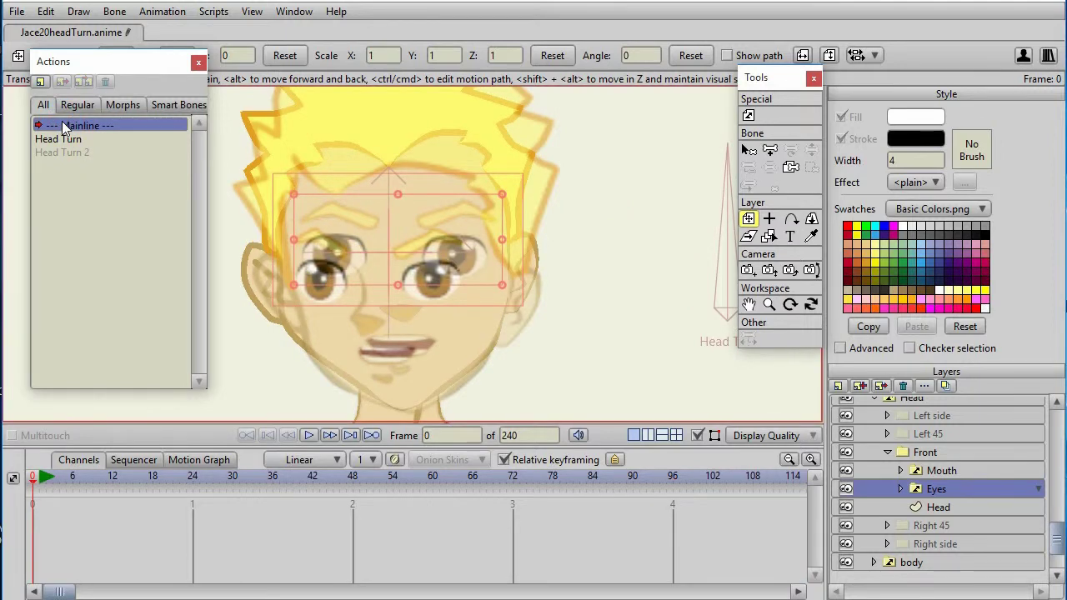
{"action": "left_click", "coordinate": [972, 505]}
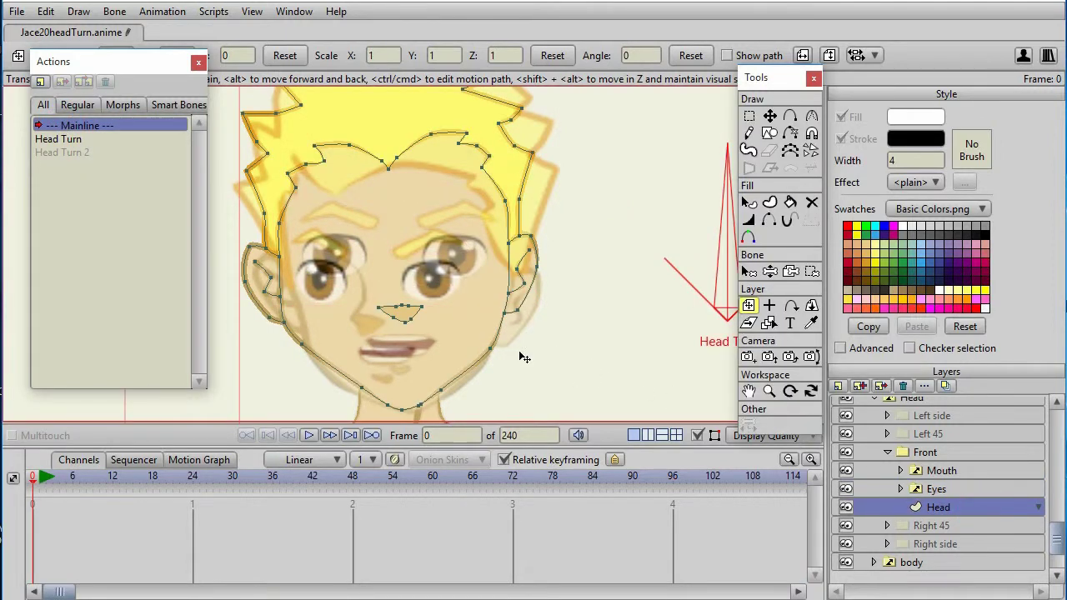
{"action": "left_click", "coordinate": [791, 117]}
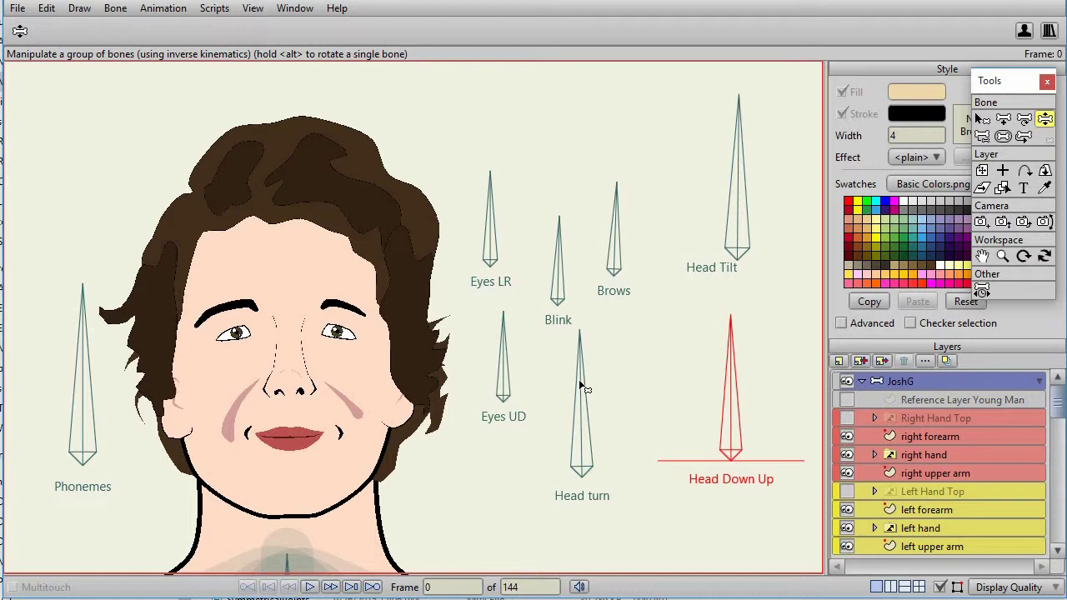
Step: Test the Head turn, Blink, Brows and Head Down Up bones on JoshG's front-facing head
{"action": "left_click_drag", "start_coordinate": [579, 380], "coordinate": [577, 401]}
{"action": "left_click_drag", "start_coordinate": [558, 300], "coordinate": [617, 287]}
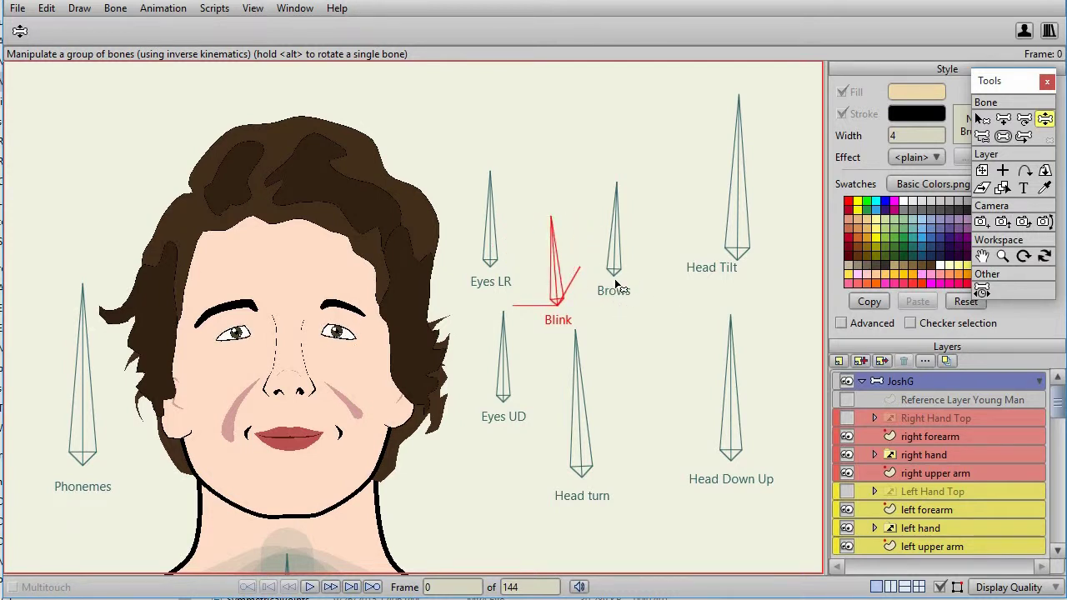
{"action": "mouse_move", "coordinate": [618, 220]}
{"action": "left_mouse_down"}
{"action": "mouse_move", "coordinate": [543, 220]}
{"action": "mouse_move", "coordinate": [525, 250]}
{"action": "mouse_move", "coordinate": [606, 226]}
{"action": "mouse_move", "coordinate": [668, 245]}
{"action": "mouse_move", "coordinate": [677, 266]}
{"action": "mouse_move", "coordinate": [653, 227]}
{"action": "mouse_move", "coordinate": [617, 204]}
{"action": "left_mouse_up"}
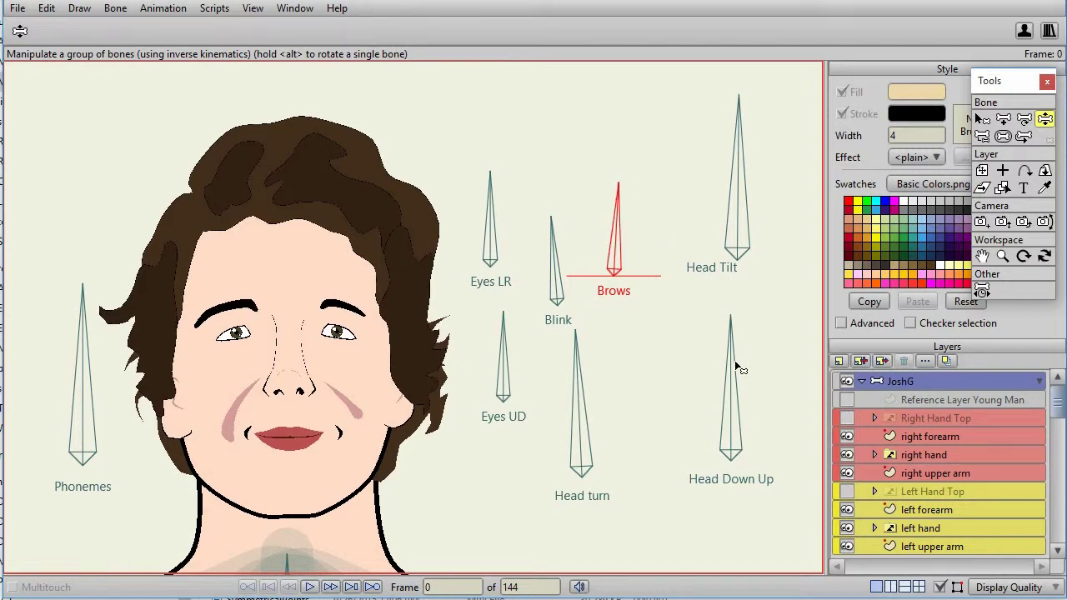
{"action": "mouse_move", "coordinate": [731, 360]}
{"action": "left_mouse_down"}
{"action": "mouse_move", "coordinate": [684, 371]}
{"action": "mouse_move", "coordinate": [724, 357]}
{"action": "mouse_move", "coordinate": [779, 392]}
{"action": "mouse_move", "coordinate": [800, 369]}
{"action": "mouse_move", "coordinate": [646, 369]}
{"action": "mouse_move", "coordinate": [741, 365]}
{"action": "mouse_move", "coordinate": [703, 358]}
{"action": "mouse_move", "coordinate": [710, 352]}
{"action": "mouse_move", "coordinate": [693, 359]}
{"action": "mouse_move", "coordinate": [732, 346]}
{"action": "mouse_move", "coordinate": [735, 355]}
{"action": "left_mouse_up"}
Step: Turn JoshG's head to the side with the Head turn bone and test the Head Down Up and Brows bones on that view
{"action": "left_click_drag", "start_coordinate": [575, 367], "coordinate": [442, 451]}
{"action": "mouse_move", "coordinate": [729, 361]}
{"action": "left_mouse_down"}
{"action": "mouse_move", "coordinate": [811, 404]}
{"action": "mouse_move", "coordinate": [774, 326]}
{"action": "mouse_move", "coordinate": [674, 398]}
{"action": "mouse_move", "coordinate": [608, 409]}
{"action": "mouse_move", "coordinate": [722, 342]}
{"action": "left_mouse_up"}
{"action": "left_click_drag", "start_coordinate": [761, 415], "coordinate": [732, 375]}
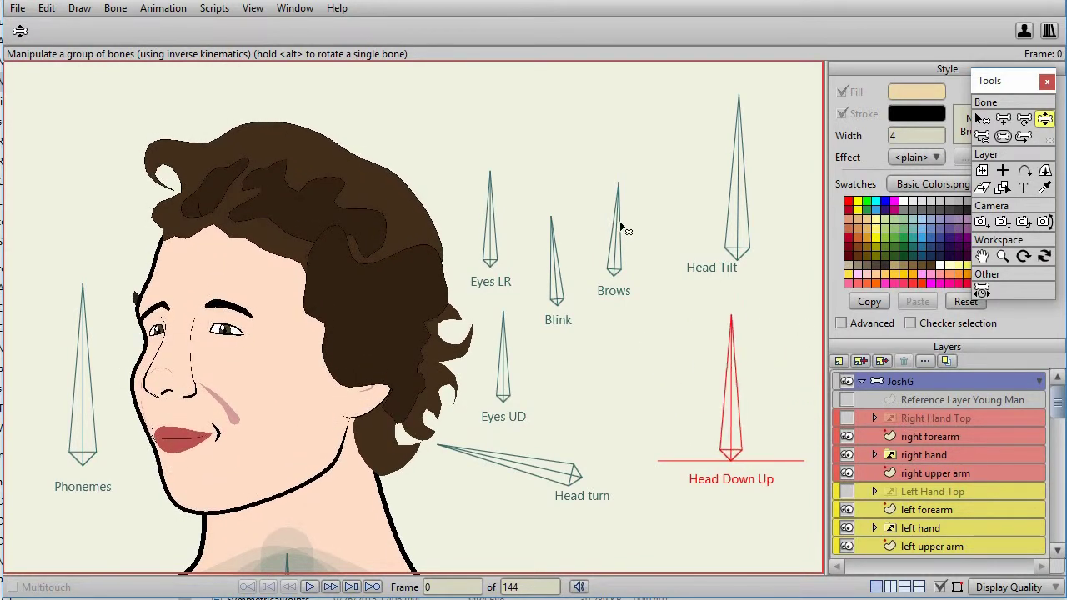
{"action": "mouse_move", "coordinate": [617, 215]}
{"action": "left_mouse_down"}
{"action": "mouse_move", "coordinate": [564, 233]}
{"action": "mouse_move", "coordinate": [540, 269]}
{"action": "mouse_move", "coordinate": [590, 244]}
{"action": "mouse_move", "coordinate": [572, 249]}
{"action": "mouse_move", "coordinate": [583, 260]}
{"action": "mouse_move", "coordinate": [672, 249]}
{"action": "mouse_move", "coordinate": [639, 252]}
{"action": "mouse_move", "coordinate": [678, 266]}
{"action": "mouse_move", "coordinate": [614, 219]}
{"action": "left_mouse_up"}
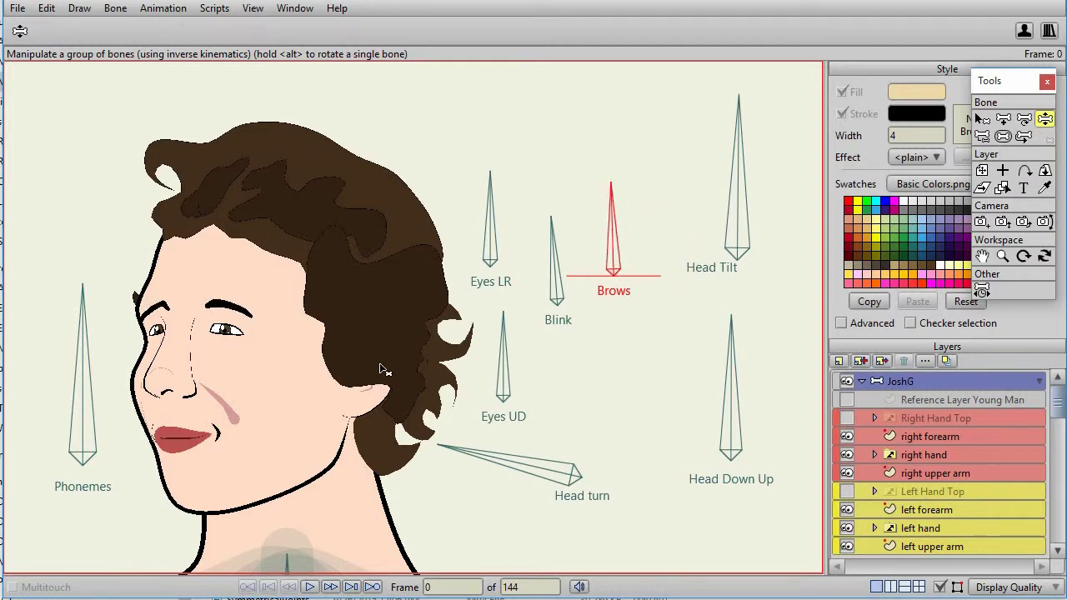
Step: Close the side-turned head's eyes with the Blink bone and partly reopen them
{"action": "scroll", "coordinate": [382, 371], "scroll_direction": "up", "scroll_amount": 2}
{"action": "left_click_drag", "start_coordinate": [326, 358], "coordinate": [470, 360]}
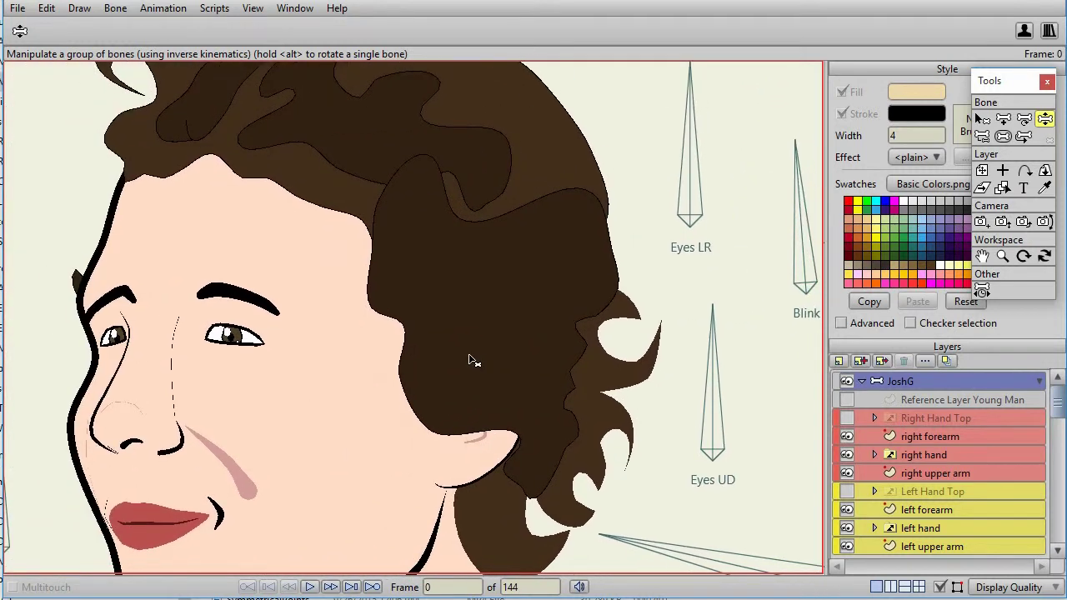
{"action": "left_click_drag", "start_coordinate": [793, 177], "coordinate": [682, 245]}
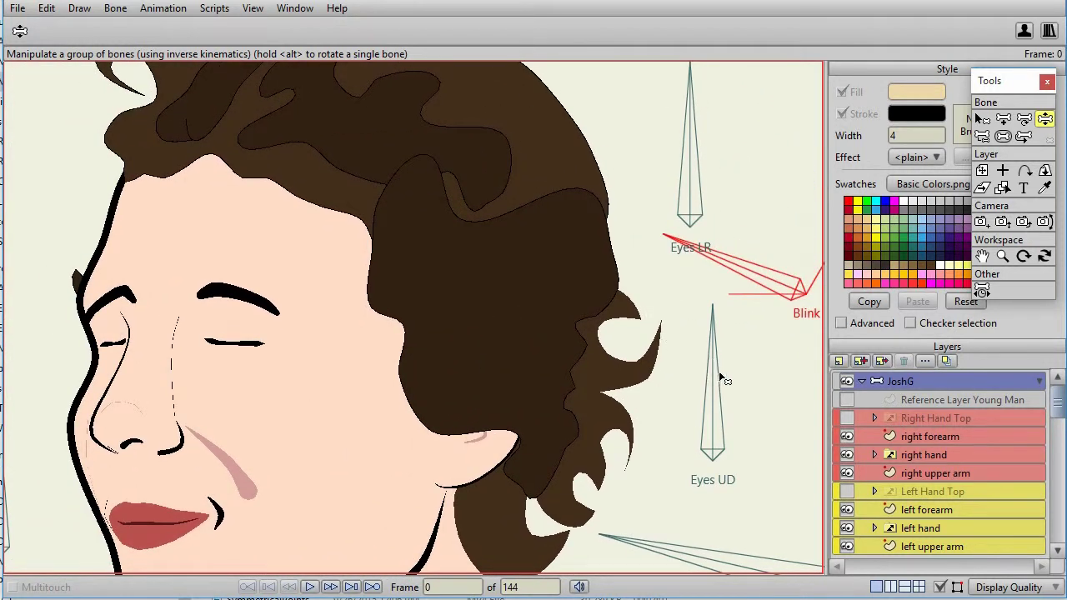
{"action": "mouse_move", "coordinate": [737, 266]}
{"action": "left_mouse_down"}
{"action": "mouse_move", "coordinate": [712, 305]}
{"action": "mouse_move", "coordinate": [725, 278]}
{"action": "mouse_move", "coordinate": [718, 306]}
{"action": "mouse_move", "coordinate": [753, 255]}
{"action": "mouse_move", "coordinate": [727, 278]}
{"action": "mouse_move", "coordinate": [763, 263]}
{"action": "left_mouse_up"}
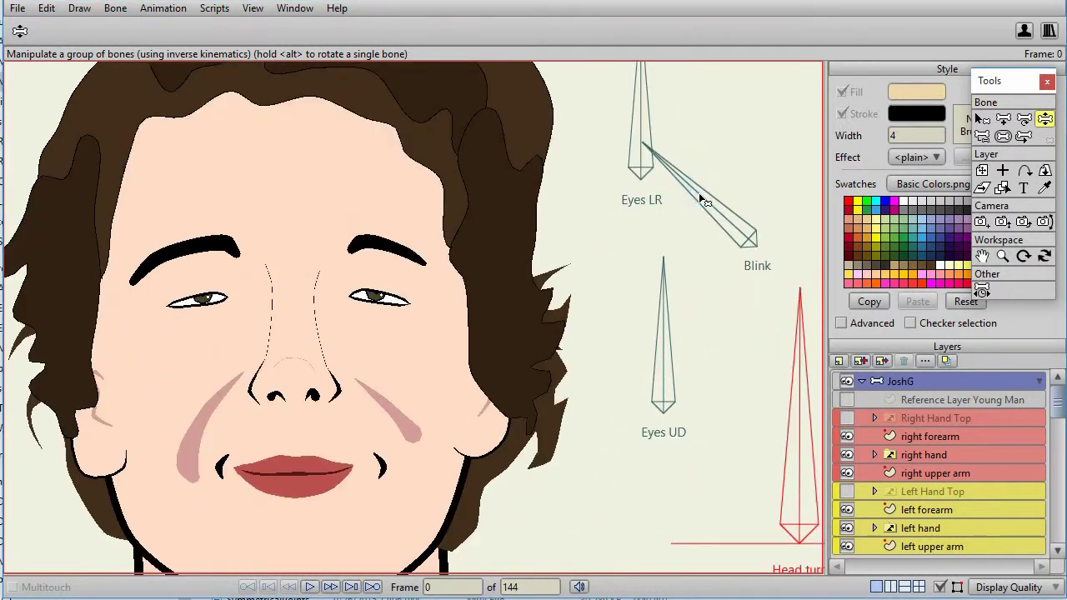
Step: Close the front-facing head's eyes with the Blink bone, and swing the Head turn bone sideways and back to check the eyelids
{"action": "left_click_drag", "start_coordinate": [698, 193], "coordinate": [653, 253]}
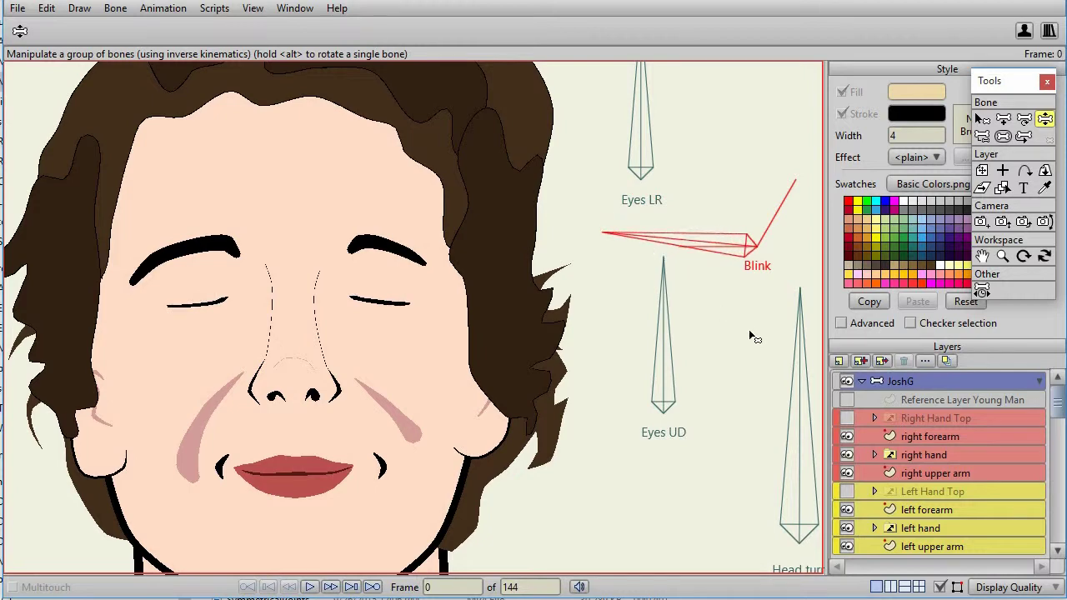
{"action": "left_click_drag", "start_coordinate": [796, 357], "coordinate": [519, 532]}
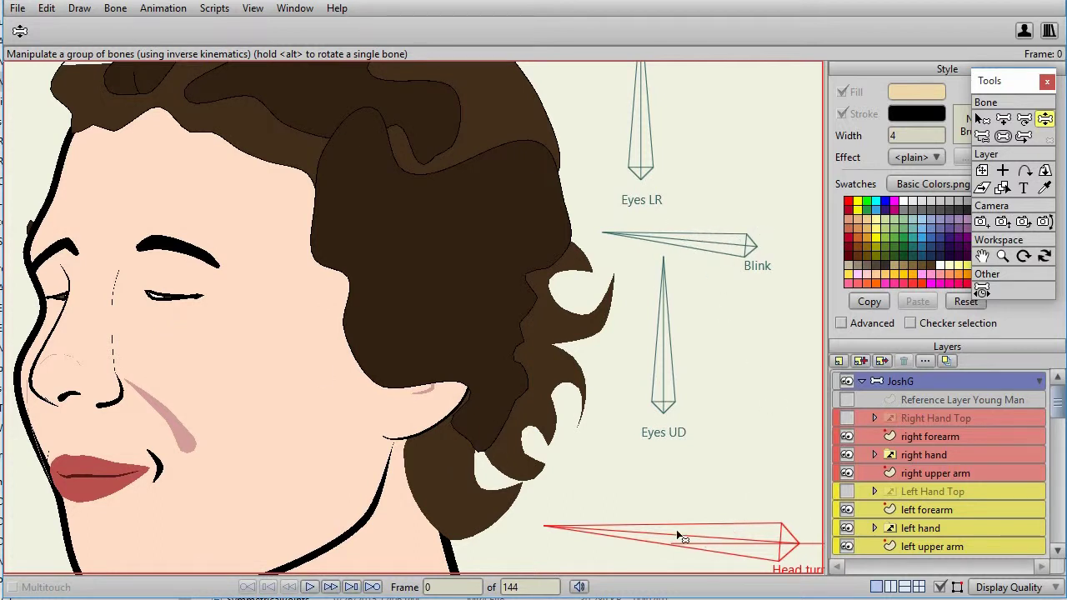
{"action": "left_click_drag", "start_coordinate": [648, 529], "coordinate": [802, 442]}
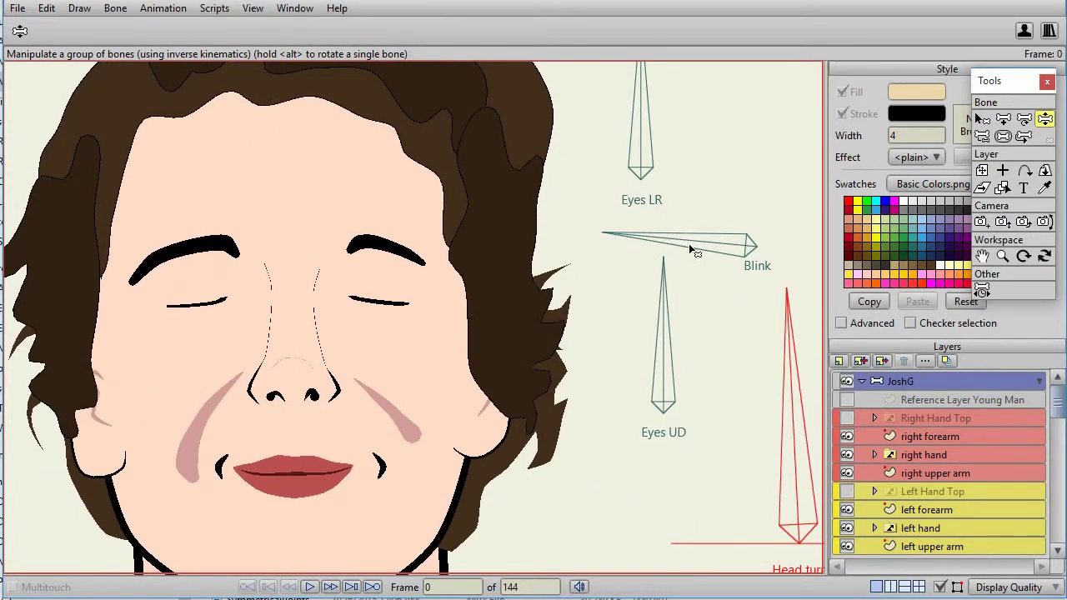
Step: Turn the head sideways again with the Blink bone left lowered, and examine the eyelids up close
{"action": "left_click_drag", "start_coordinate": [792, 350], "coordinate": [608, 547]}
{"action": "scroll", "coordinate": [715, 482], "scroll_direction": "down", "scroll_amount": 4}
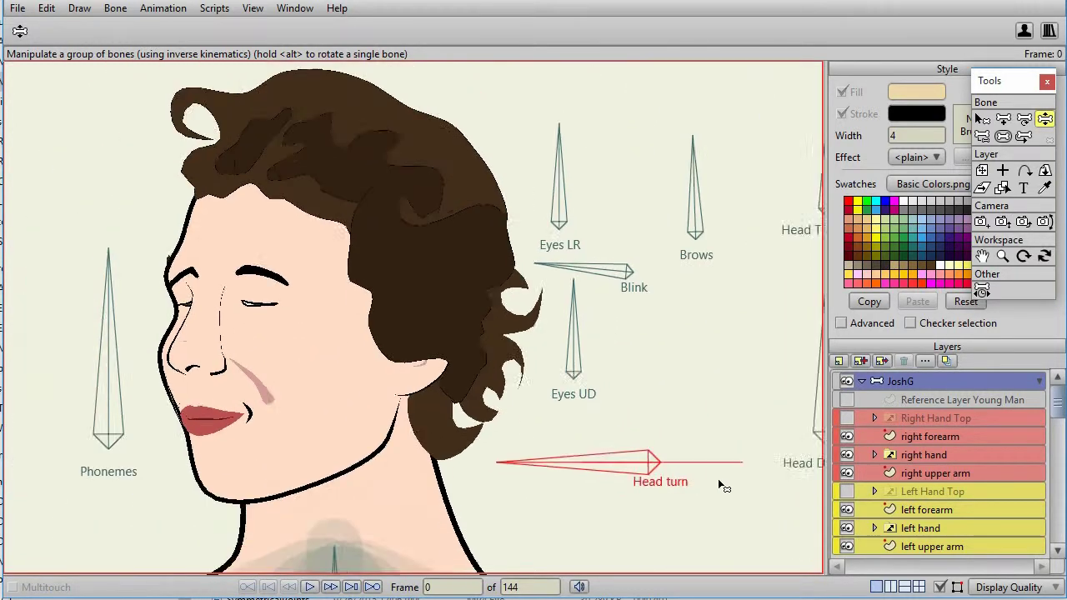
{"action": "mouse_move", "coordinate": [673, 335]}
{"action": "left_mouse_down"}
{"action": "mouse_move", "coordinate": [665, 321]}
{"action": "mouse_move", "coordinate": [597, 374]}
{"action": "mouse_move", "coordinate": [646, 347]}
{"action": "mouse_move", "coordinate": [726, 371]}
{"action": "mouse_move", "coordinate": [648, 334]}
{"action": "mouse_move", "coordinate": [674, 350]}
{"action": "left_mouse_up"}
{"action": "scroll", "coordinate": [673, 350], "scroll_direction": "up", "scroll_amount": 5}
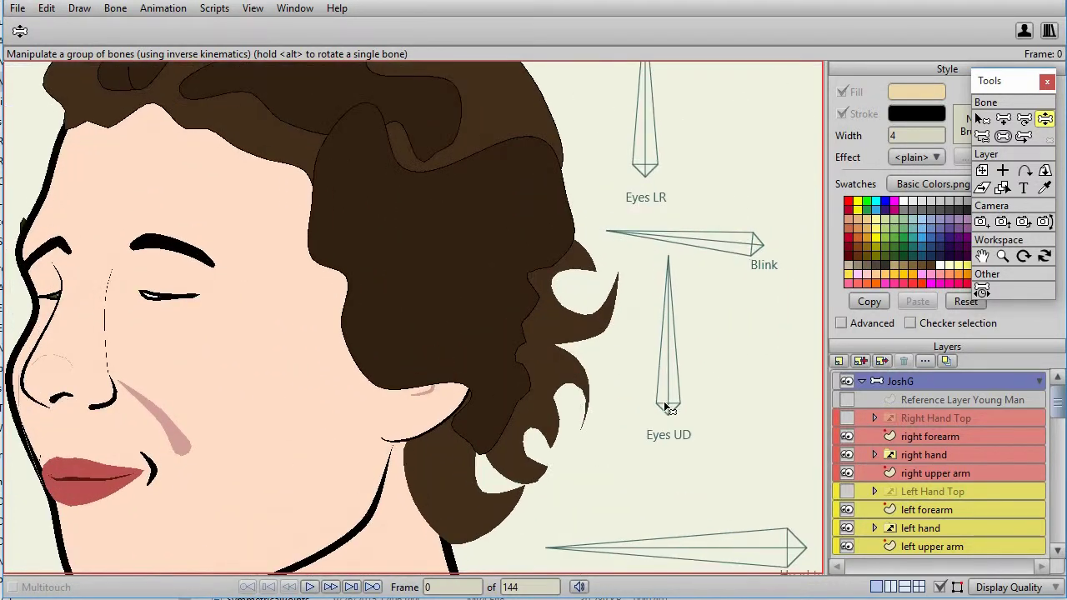
Step: Raise the Blink bone until the turned head's eyes shut, and bring the head back to the front to compare the eyelids
{"action": "left_click_drag", "start_coordinate": [660, 227], "coordinate": [699, 206]}
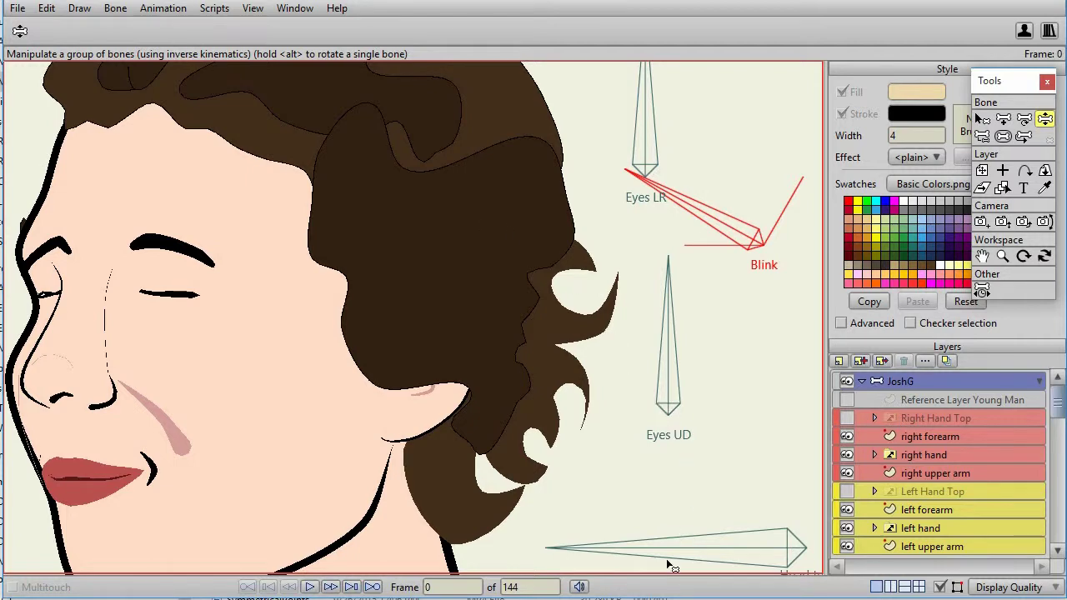
{"action": "left_click_drag", "start_coordinate": [663, 546], "coordinate": [807, 479]}
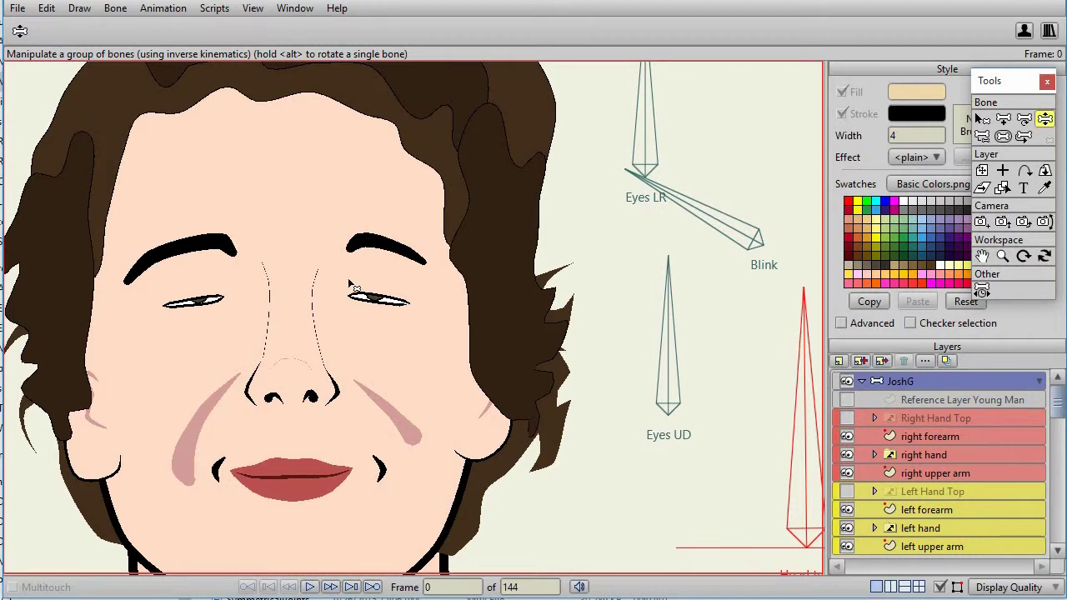
{"action": "left_click_drag", "start_coordinate": [709, 213], "coordinate": [766, 172]}
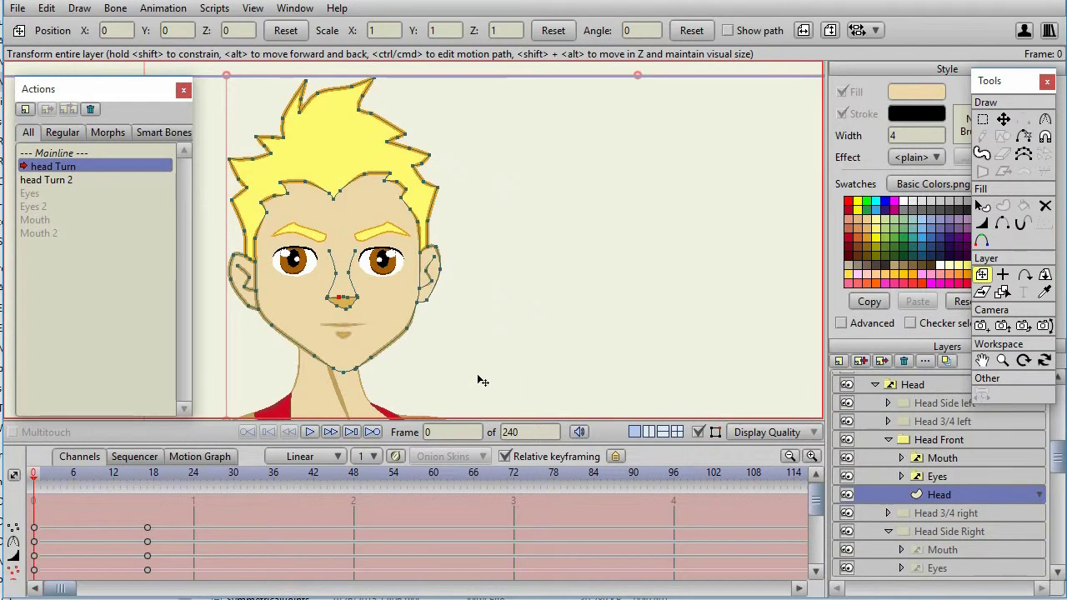
Step: Scrub the head Turn action, compare frames 17 and 18, and inspect which view the Head switch layer activates along the turn
{"action": "left_click_drag", "start_coordinate": [37, 485], "coordinate": [147, 501]}
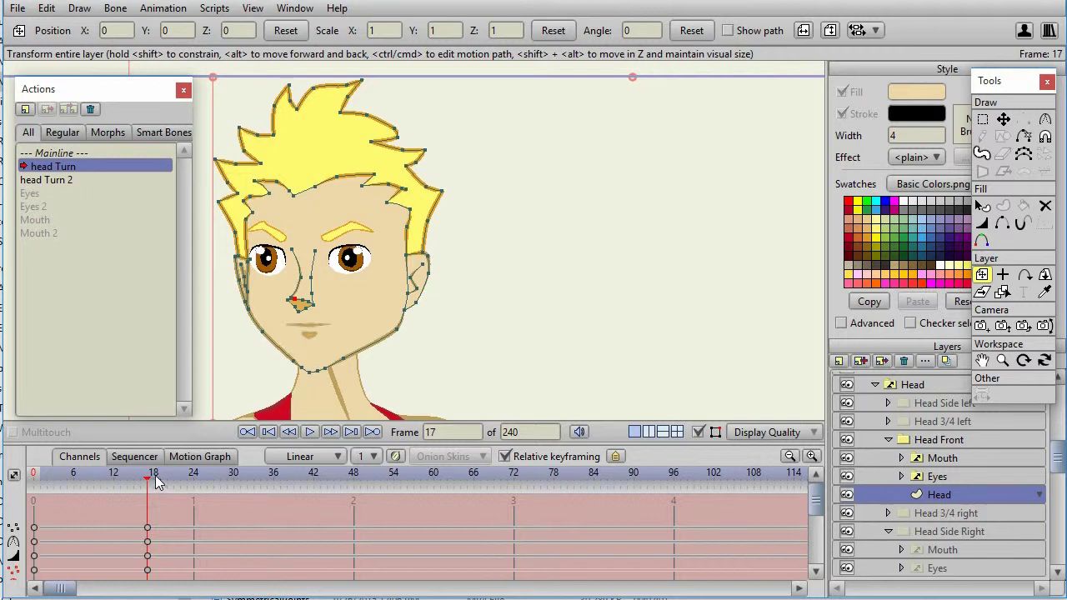
{"action": "left_click", "coordinate": [155, 475]}
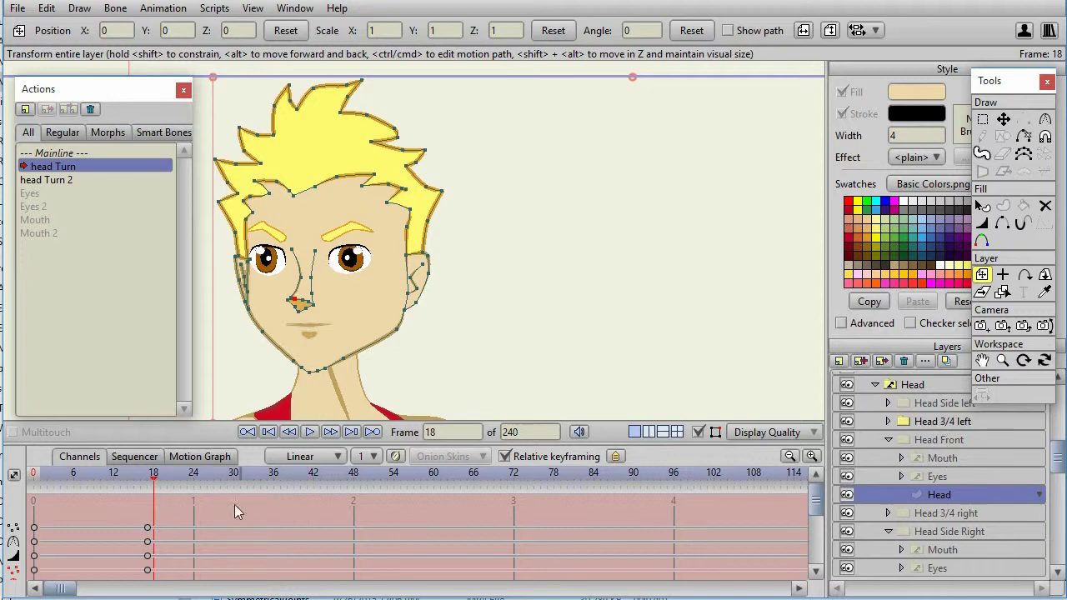
{"action": "left_click", "coordinate": [290, 432]}
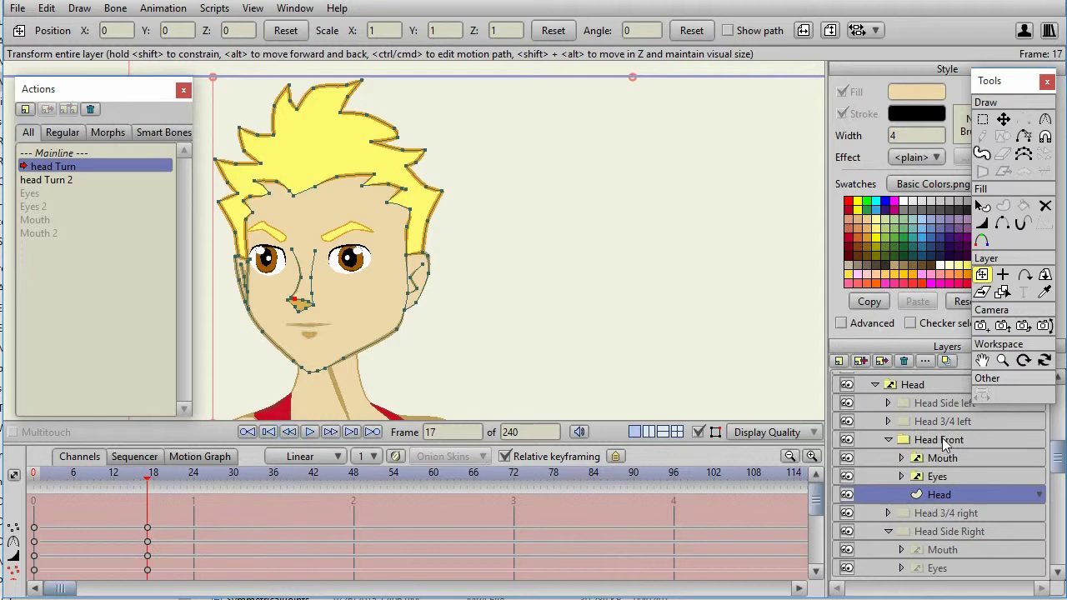
{"action": "left_click", "coordinate": [330, 432]}
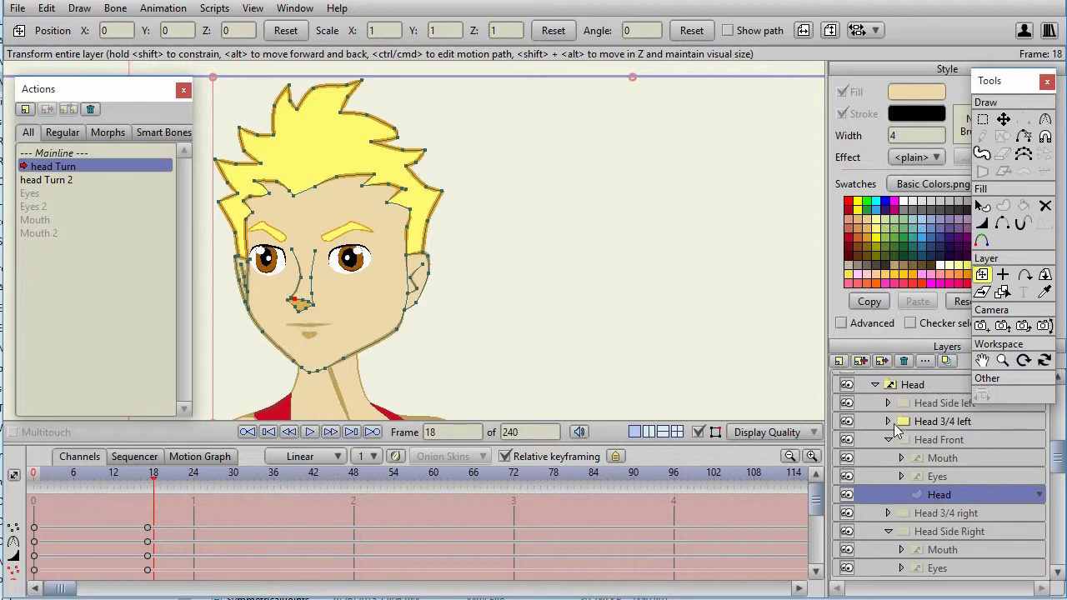
{"action": "right_click", "coordinate": [917, 387]}
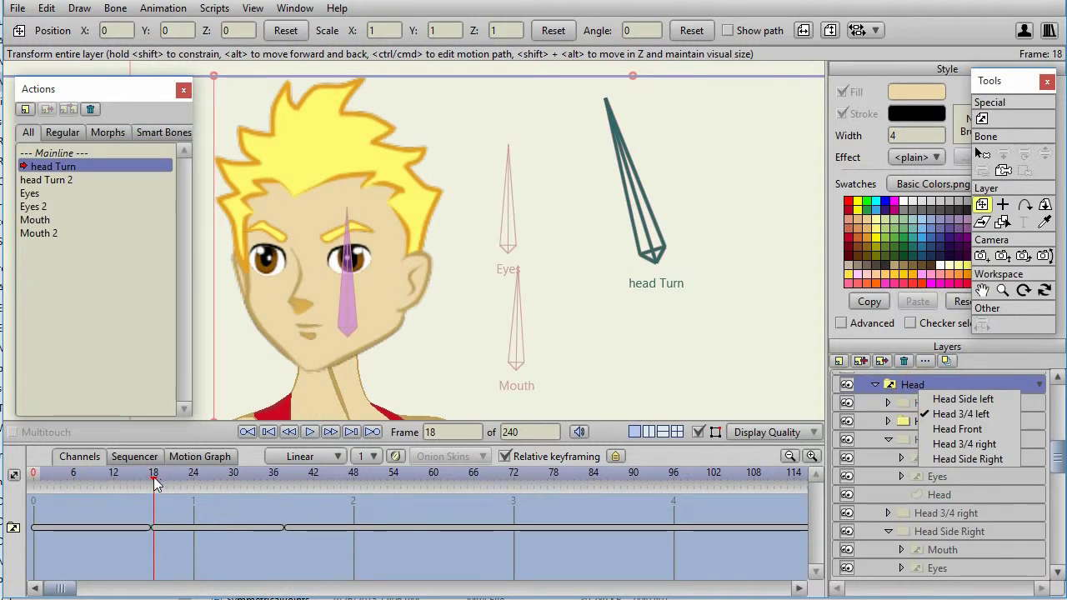
{"action": "left_click_drag", "start_coordinate": [157, 477], "coordinate": [288, 500]}
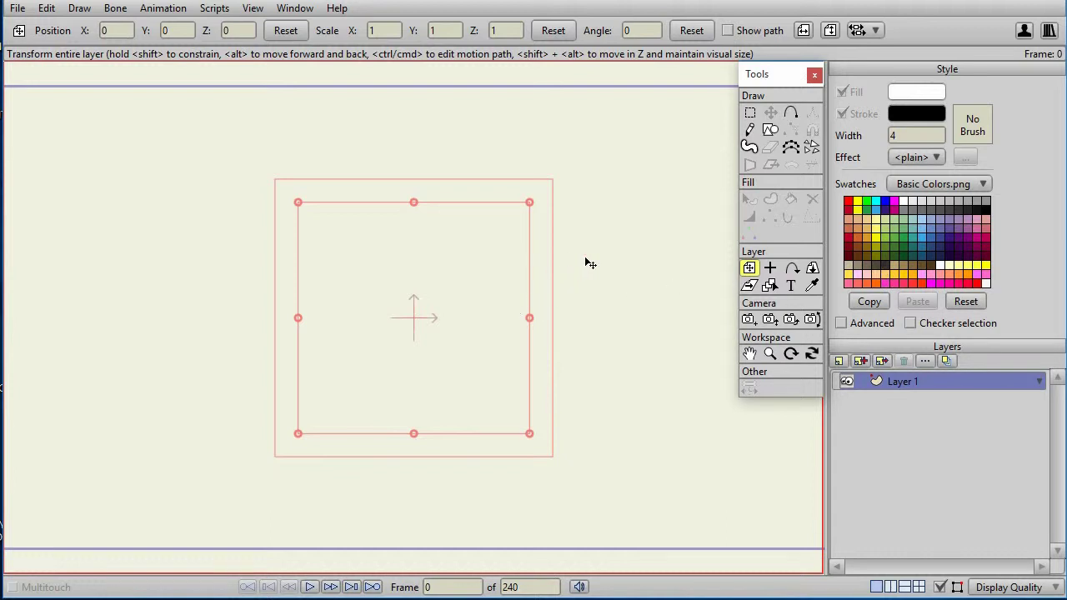
Step: Import the Jace Front, Jace 45 and Jace Side objects from the Old library folder, and delete the empty Layer 1
{"action": "left_click", "coordinate": [267, 231]}
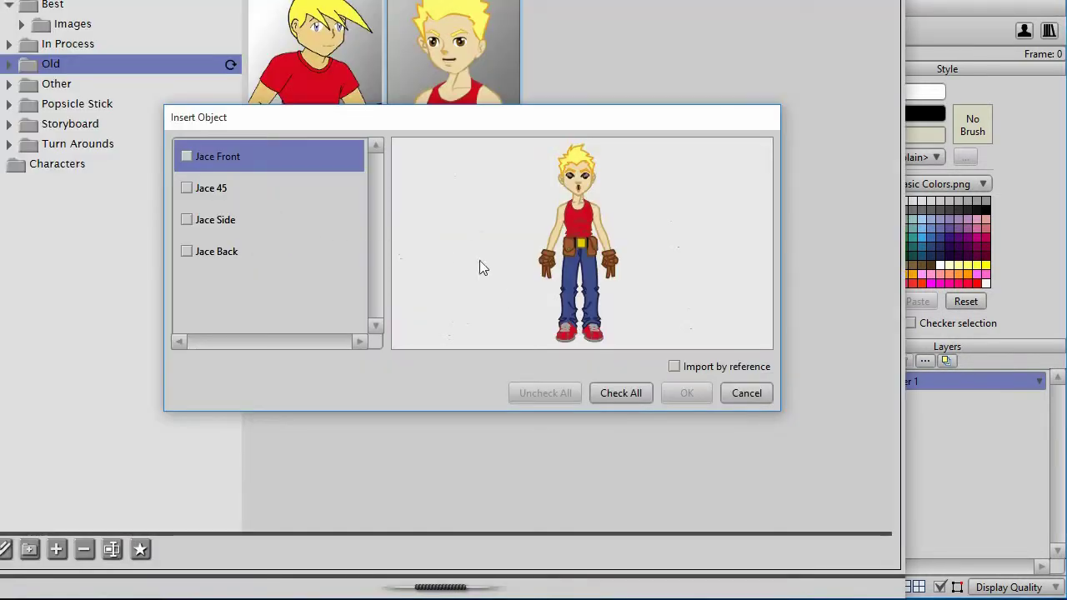
{"action": "left_click", "coordinate": [186, 157]}
{"action": "left_click", "coordinate": [186, 188]}
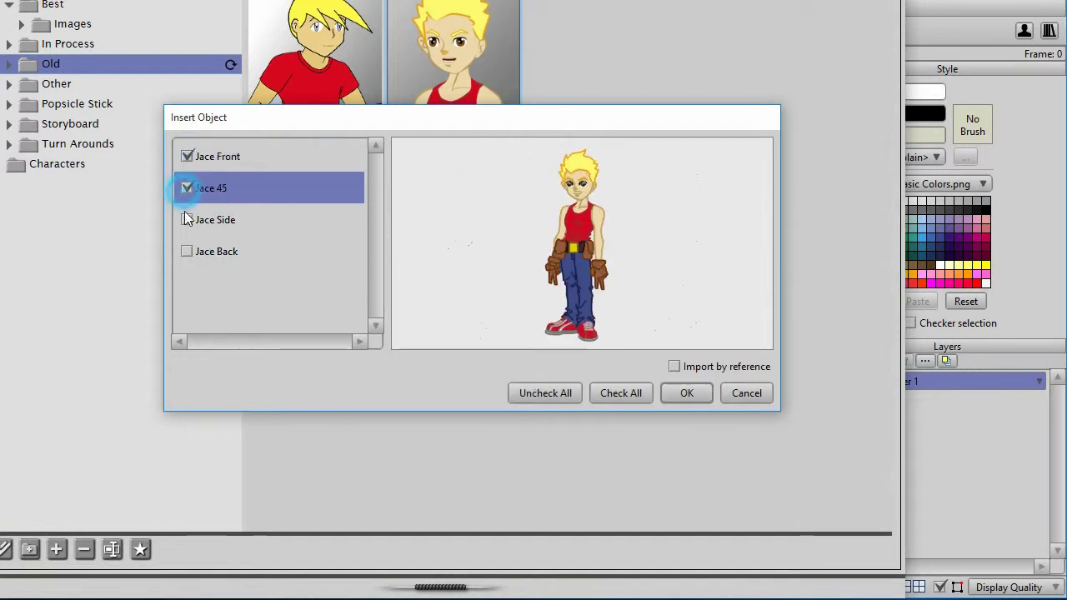
{"action": "left_click", "coordinate": [187, 221]}
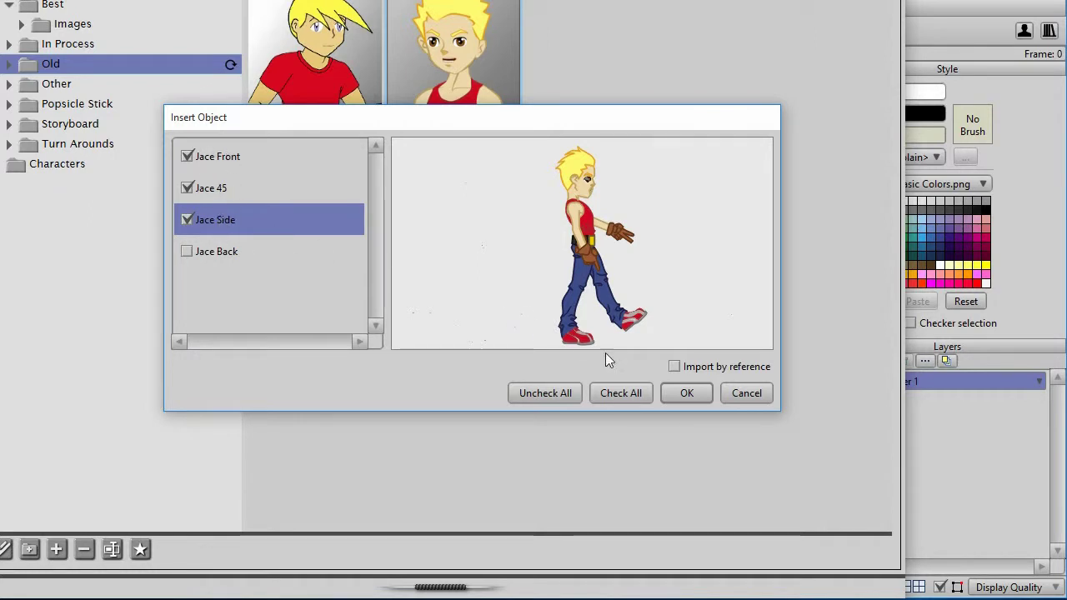
{"action": "left_click", "coordinate": [682, 396]}
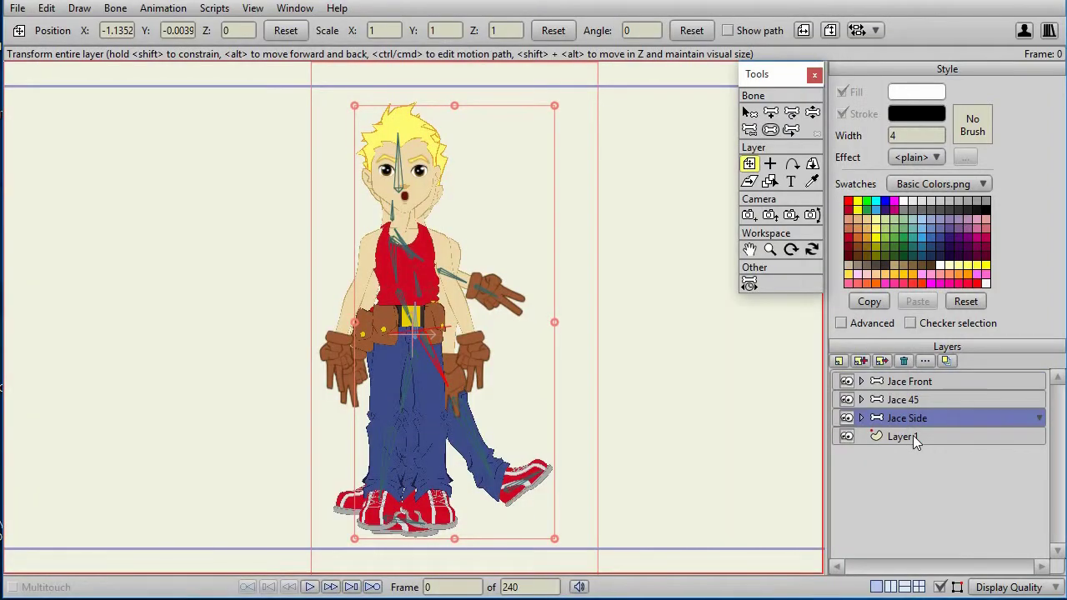
{"action": "left_click", "coordinate": [913, 437]}
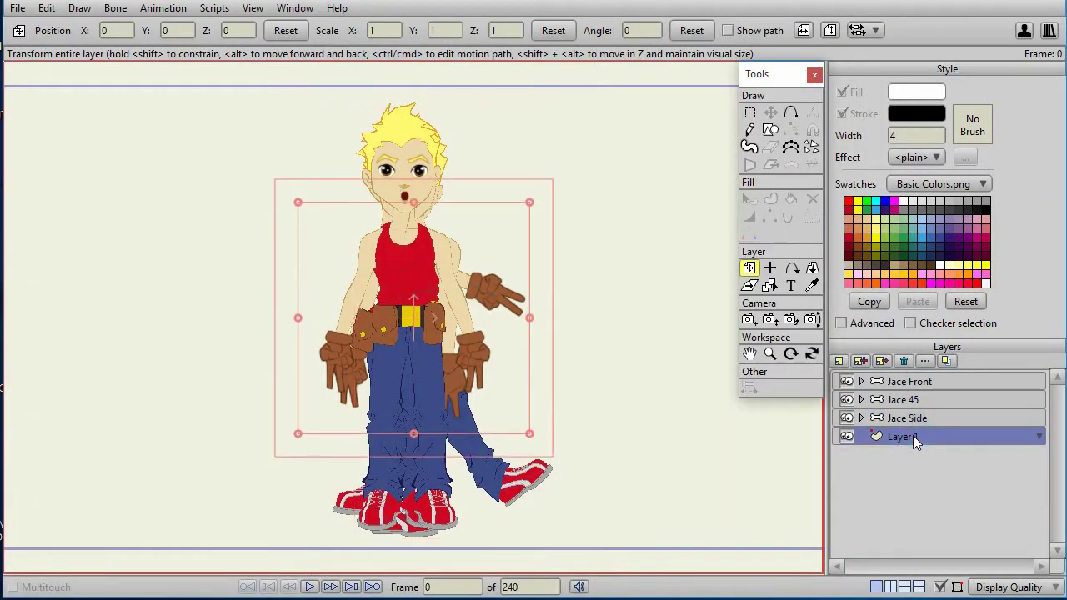
{"action": "left_click", "coordinate": [905, 361]}
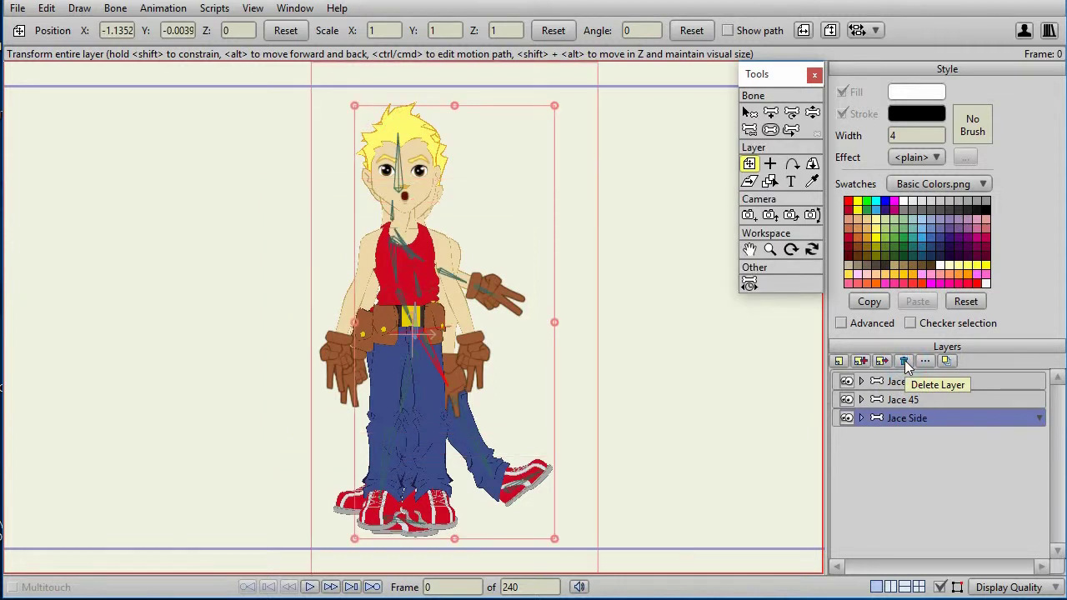
Step: Group the three Jace layers with a group-with-selection layer named body, and convert that group to a switch layer
{"action": "left_click", "coordinate": [913, 380]}
{"action": "left_click", "coordinate": [911, 418]}
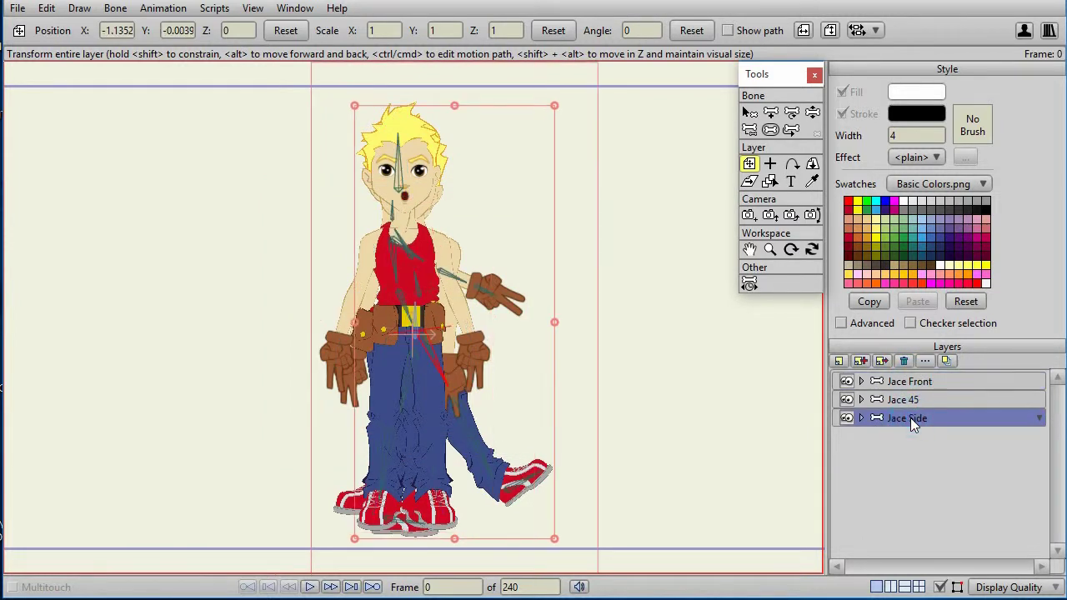
{"action": "left_click", "coordinate": [907, 382], "text": "shift"}
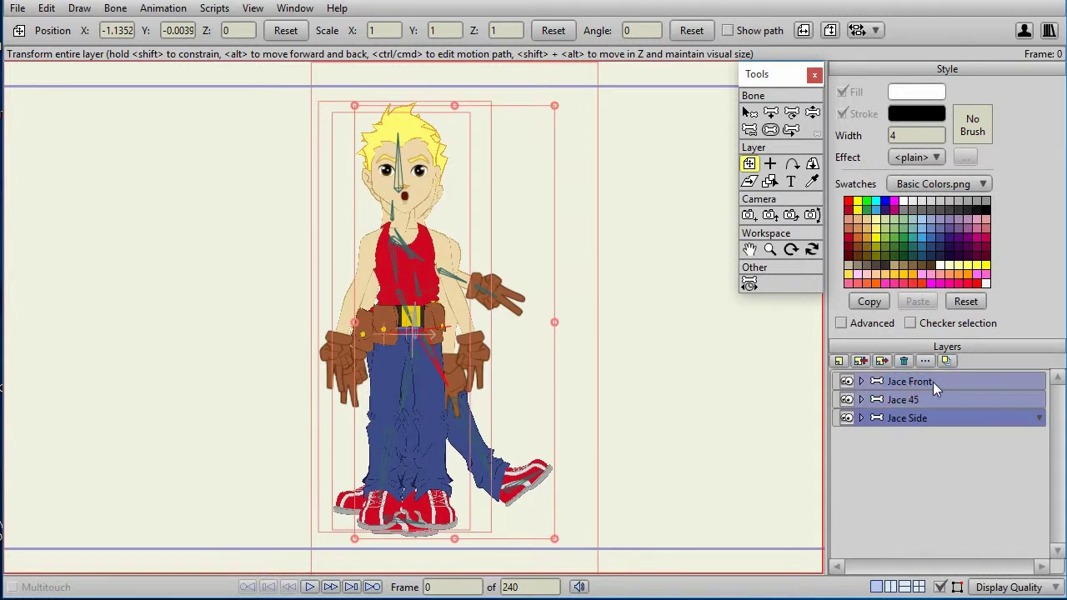
{"action": "left_click", "coordinate": [840, 362]}
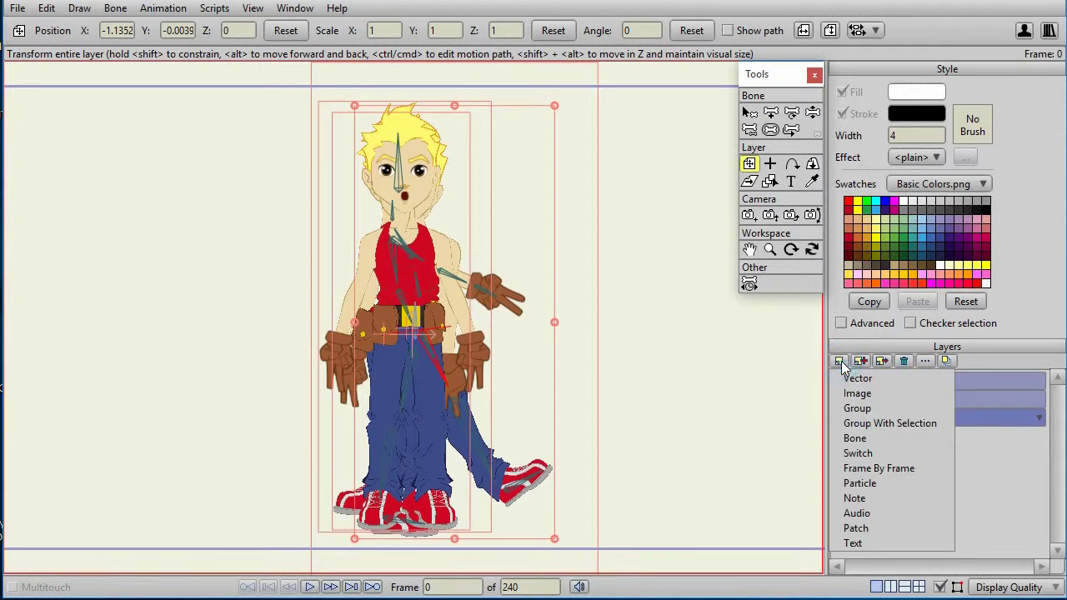
{"action": "left_click", "coordinate": [876, 419]}
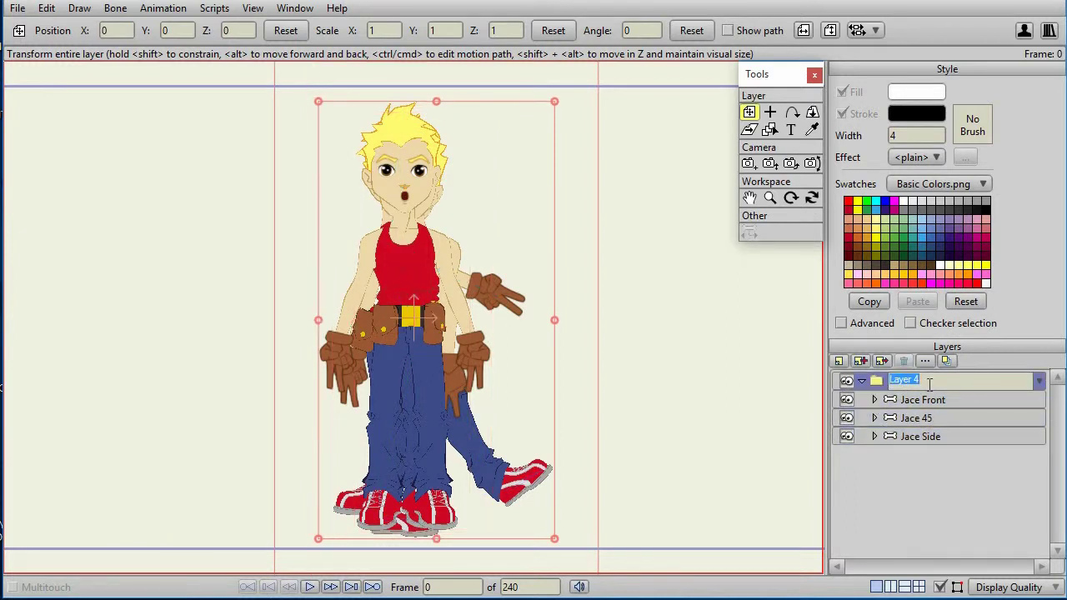
{"action": "type", "text": "body"}
{"action": "key", "text": "Return"}
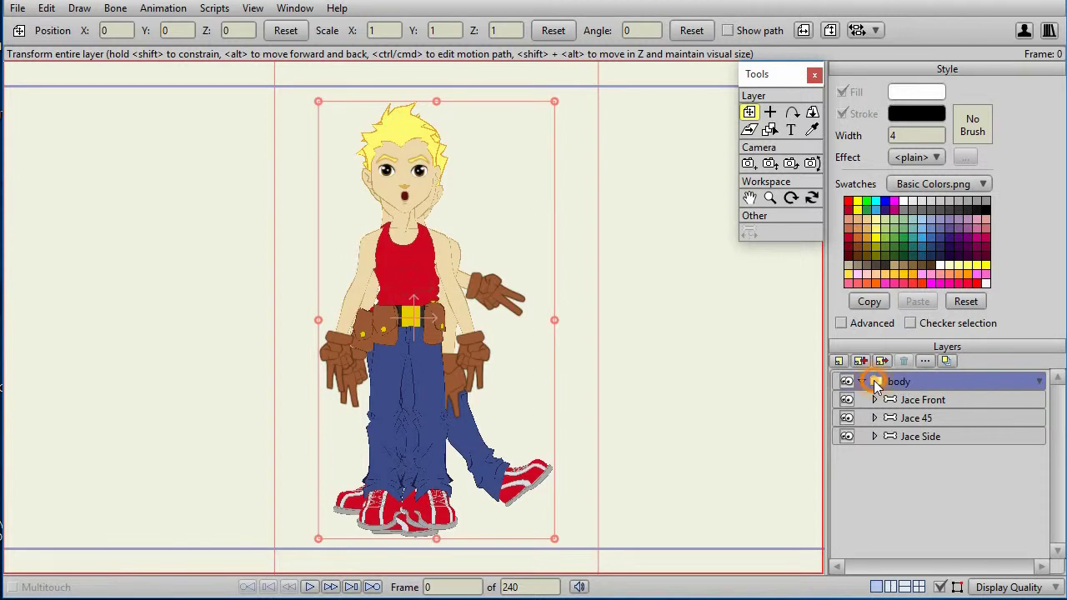
{"action": "right_click", "coordinate": [873, 380]}
{"action": "left_click", "coordinate": [901, 402]}
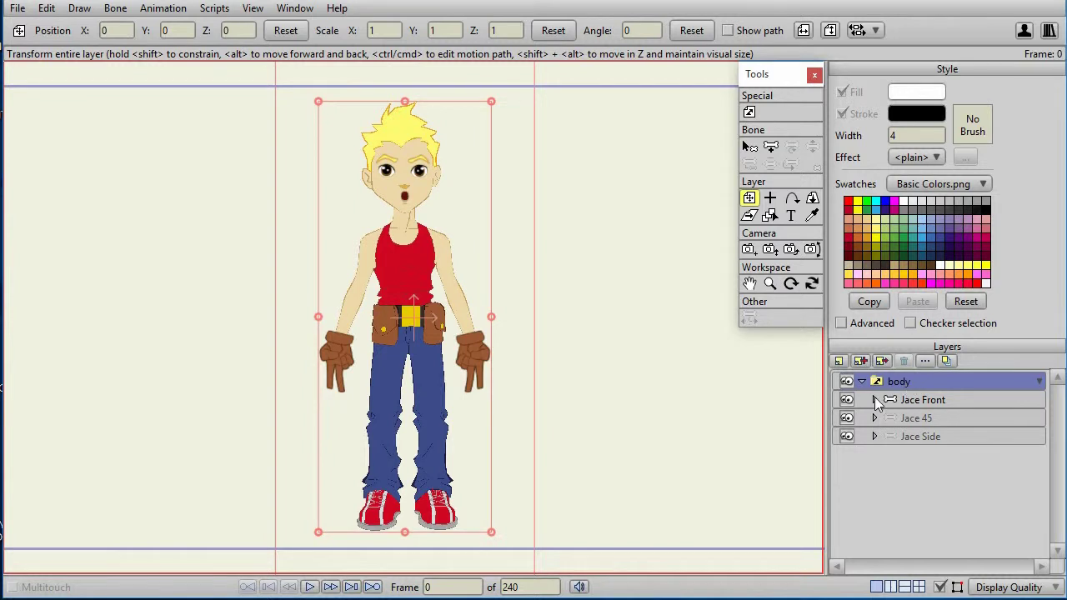
Step: Inside Jace Front, move the Head layer directly below Eyes and group Mouth, Eyes and Head under the name Front
{"action": "left_click", "coordinate": [874, 398]}
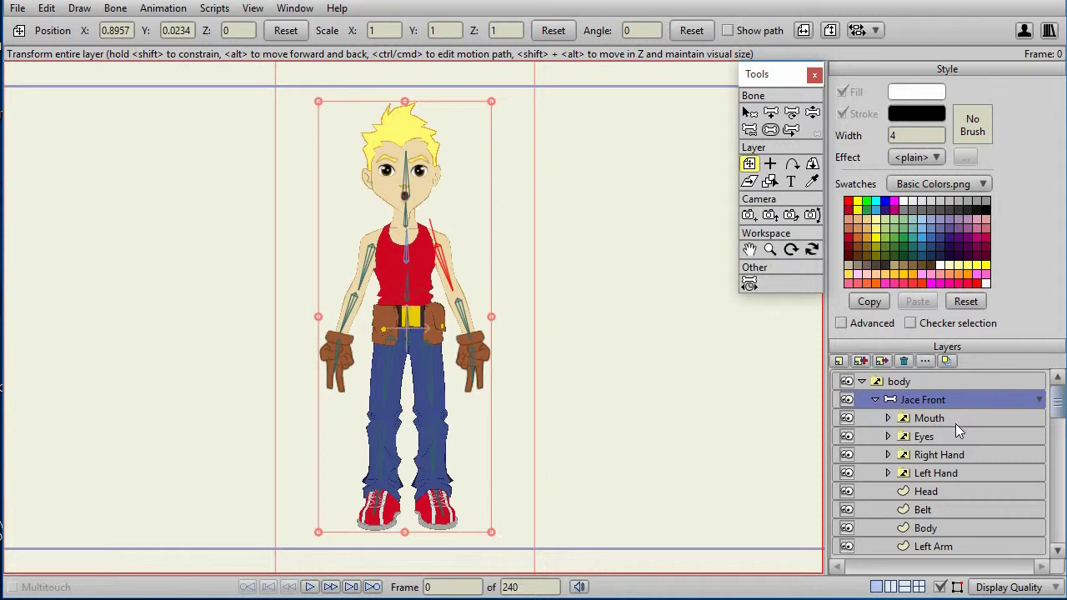
{"action": "left_click_drag", "start_coordinate": [935, 491], "coordinate": [935, 453]}
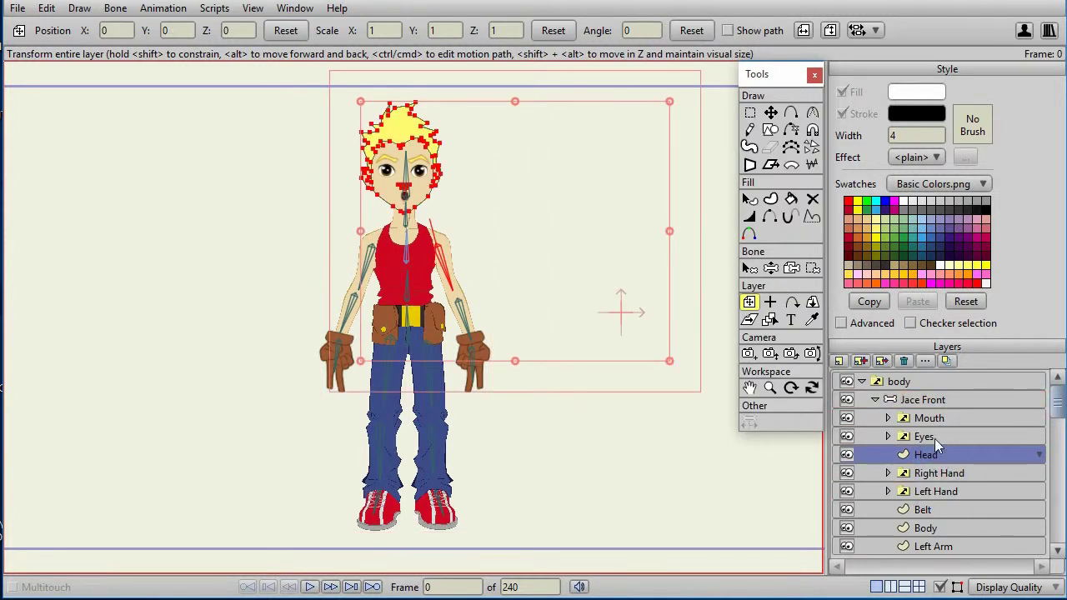
{"action": "left_click", "coordinate": [933, 419]}
{"action": "left_click", "coordinate": [932, 451], "text": "shift"}
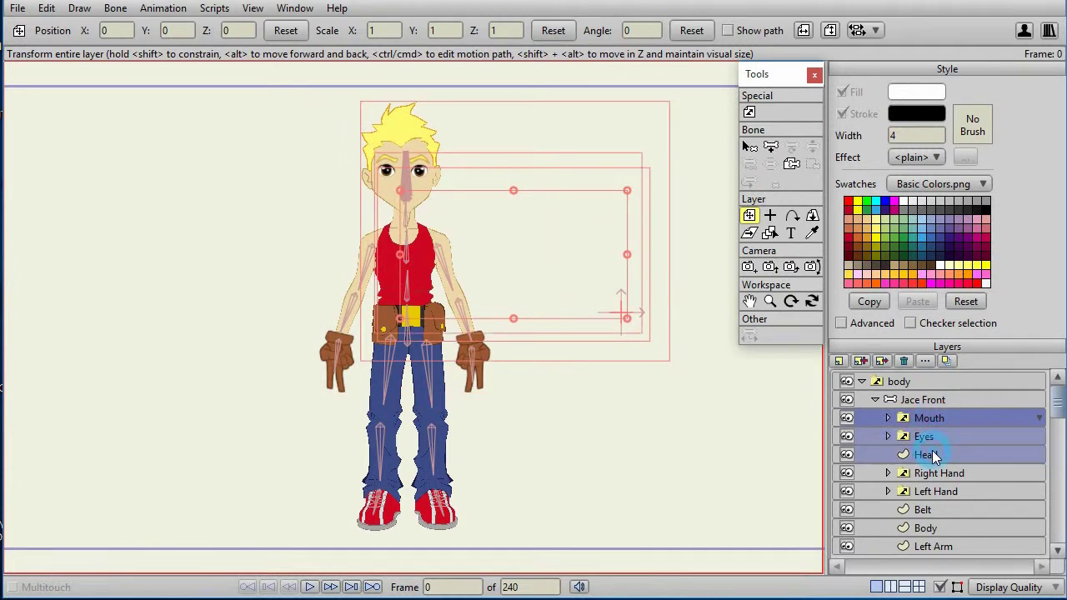
{"action": "left_click", "coordinate": [839, 361]}
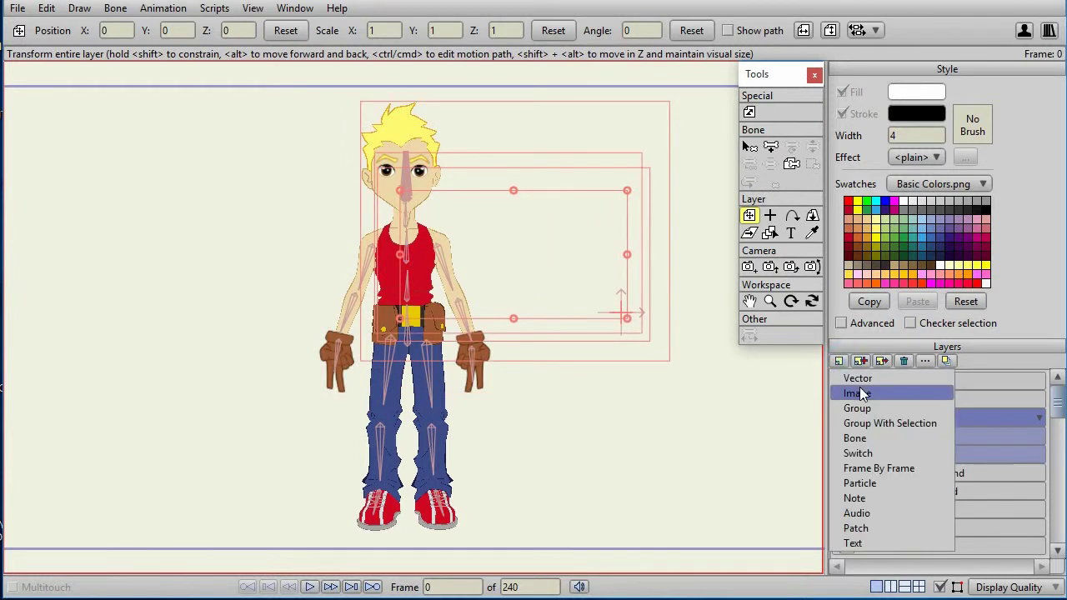
{"action": "left_click", "coordinate": [877, 425]}
{"action": "double_click", "coordinate": [943, 417]}
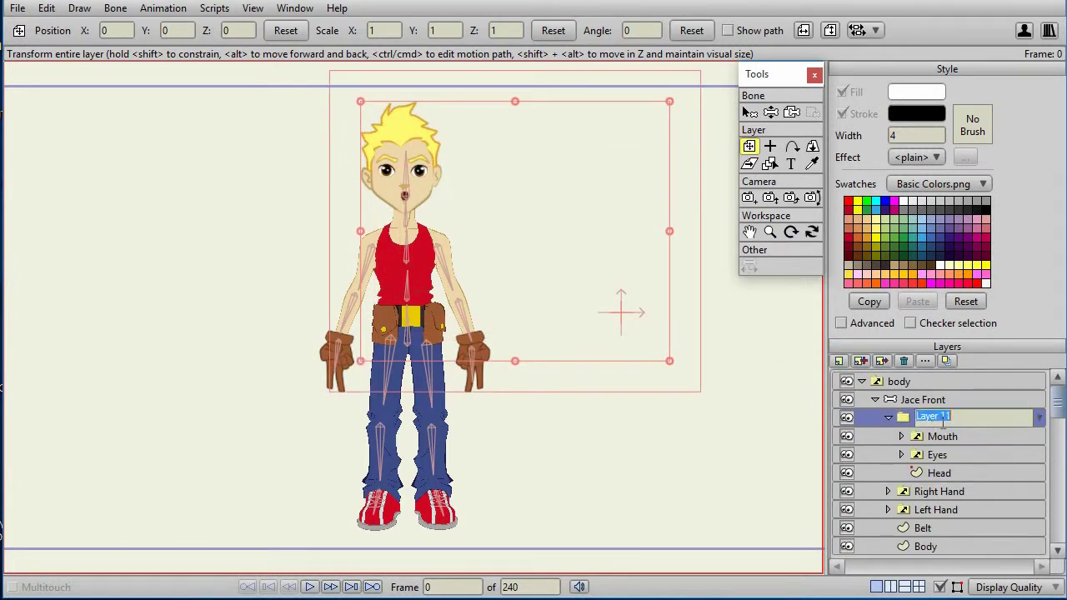
{"action": "type", "text": "Front"}
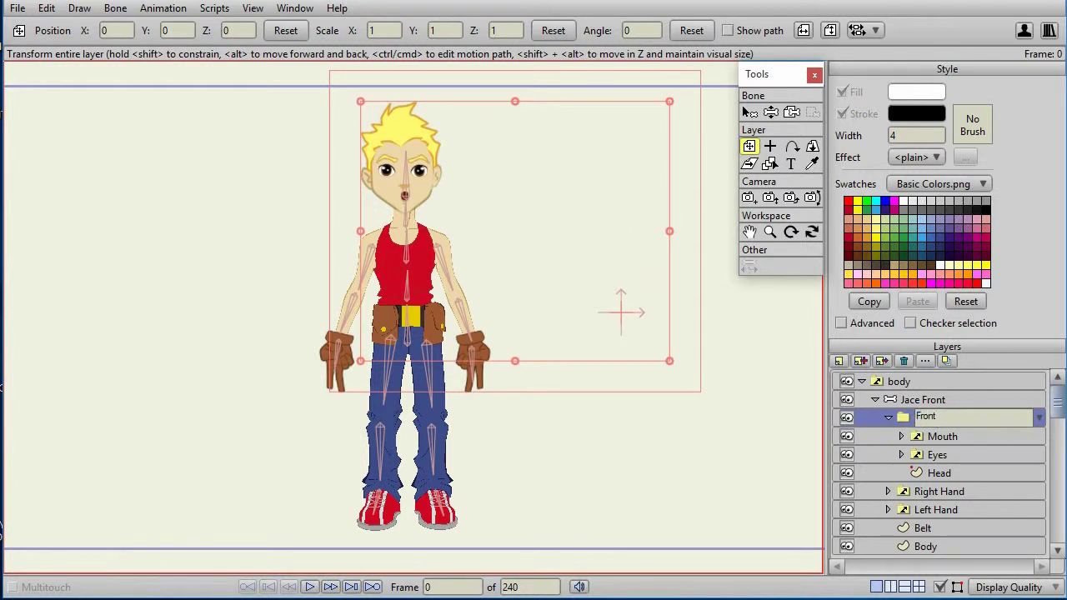
{"action": "key", "text": "Return"}
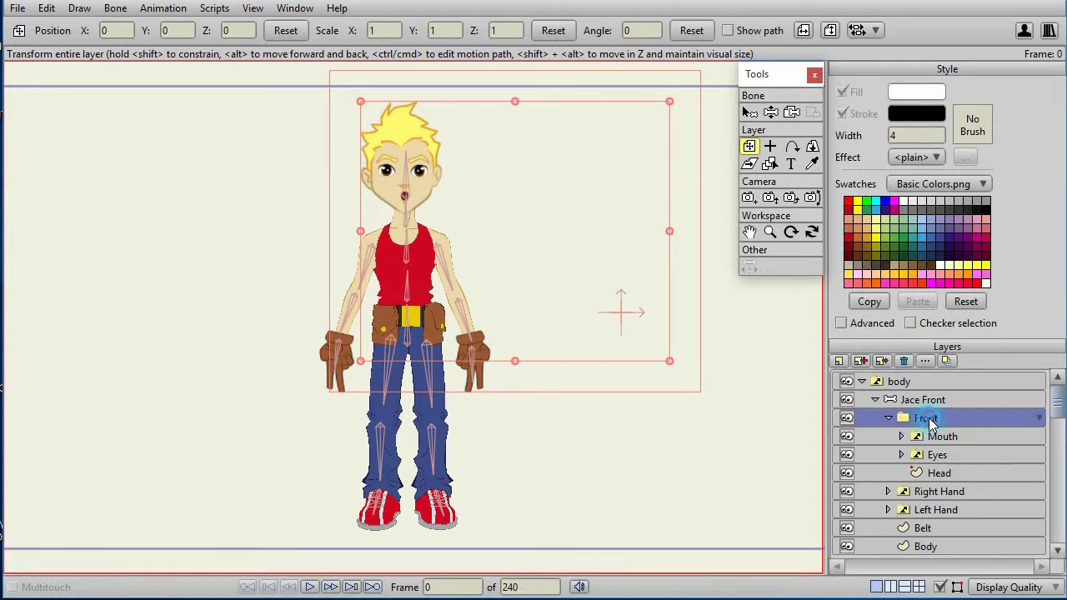
Step: Move the Front head group out of the body switch layer to above it, and collapse the Front and Jace Front layers
{"action": "left_click_drag", "start_coordinate": [924, 374], "coordinate": [922, 371]}
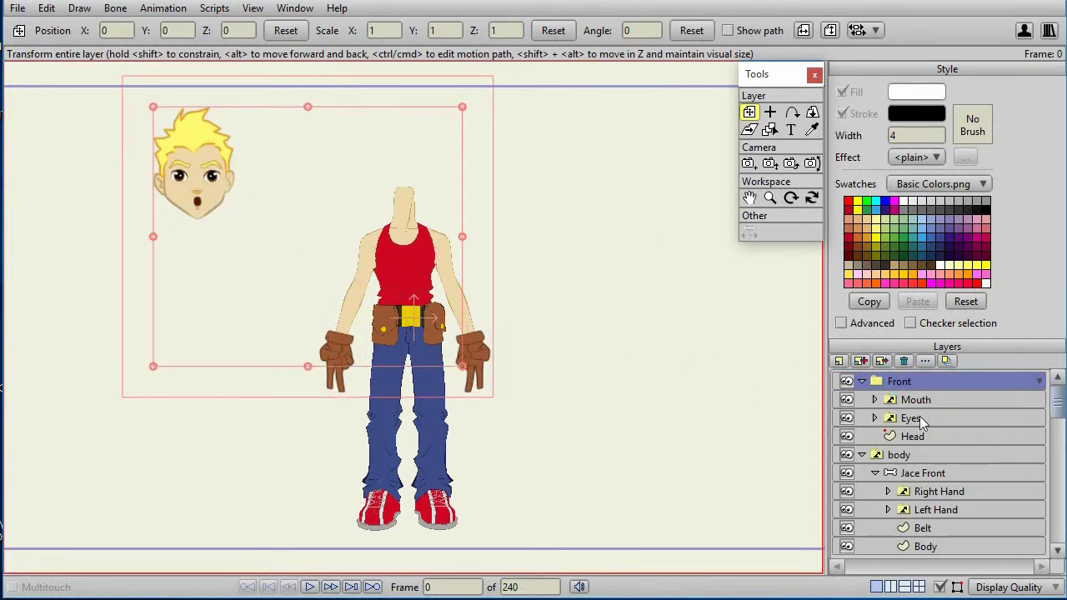
{"action": "left_click", "coordinate": [862, 381]}
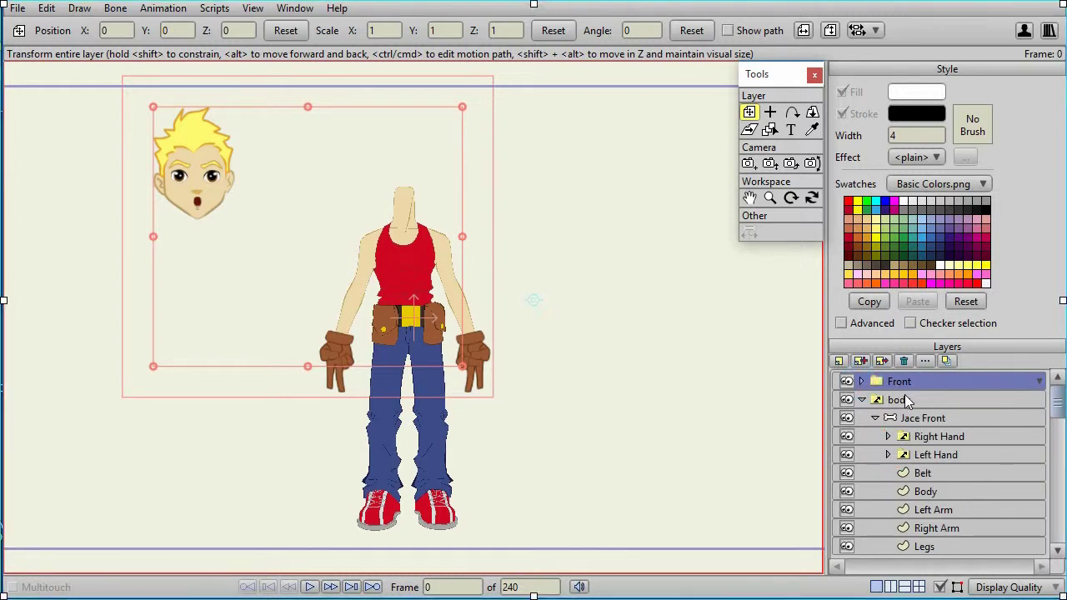
{"action": "left_click", "coordinate": [923, 418]}
{"action": "left_click", "coordinate": [875, 417]}
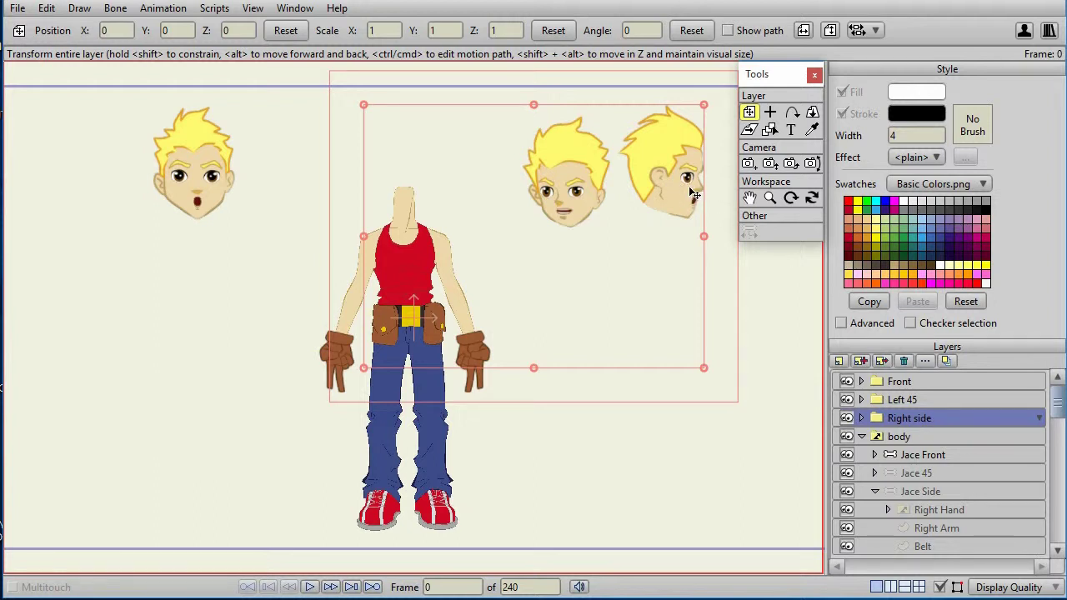
Step: Group the Front, Left 45 and Right side head groups under the name Head, and convert that group to a switch layer
{"action": "left_click", "coordinate": [927, 382]}
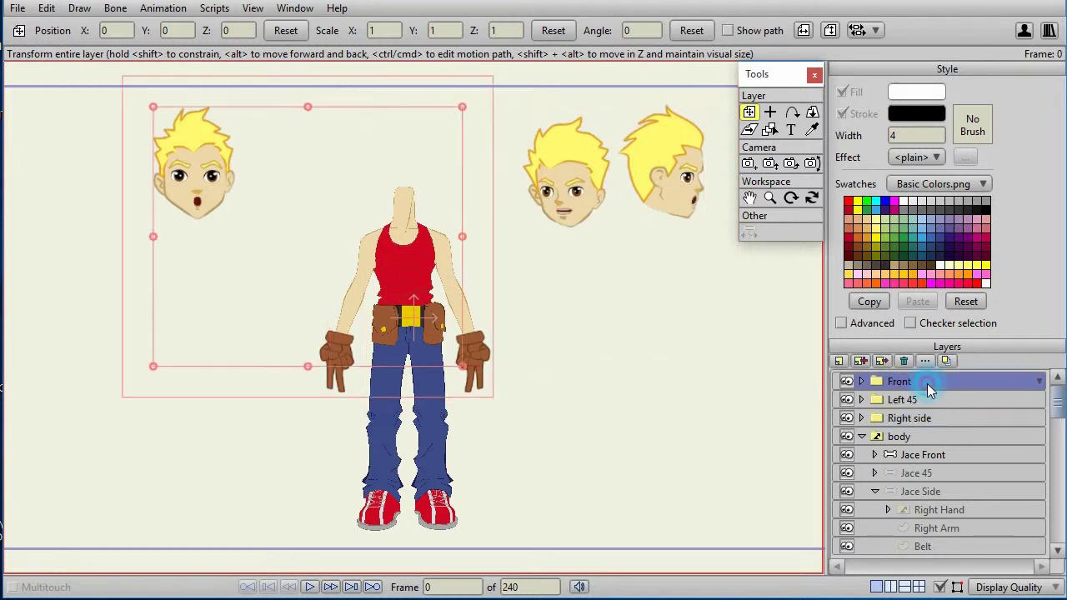
{"action": "left_click", "coordinate": [933, 416], "text": "shift"}
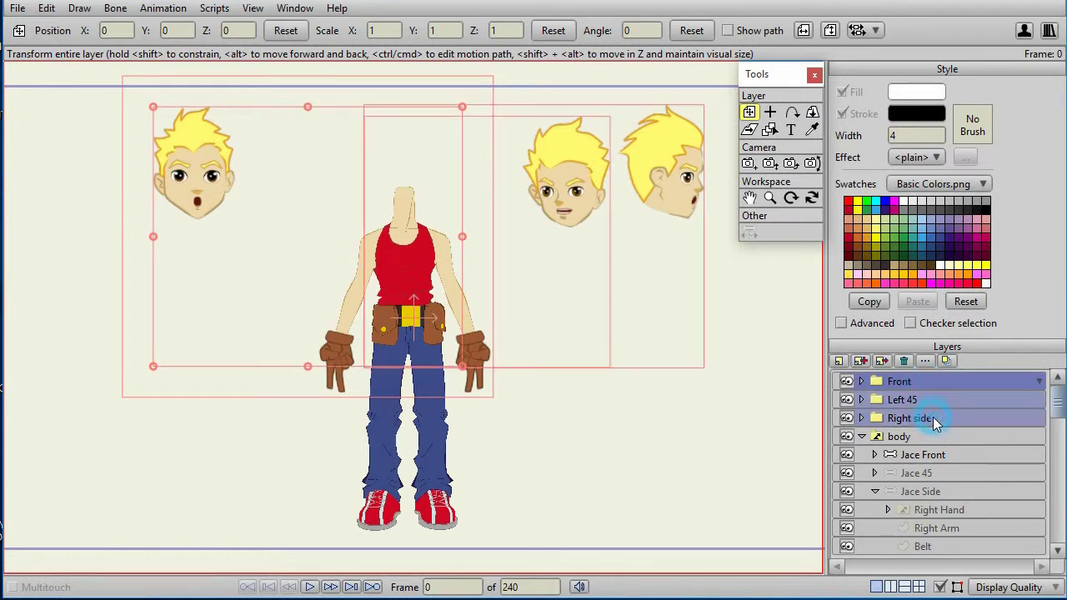
{"action": "left_click", "coordinate": [841, 361]}
{"action": "left_click", "coordinate": [885, 420]}
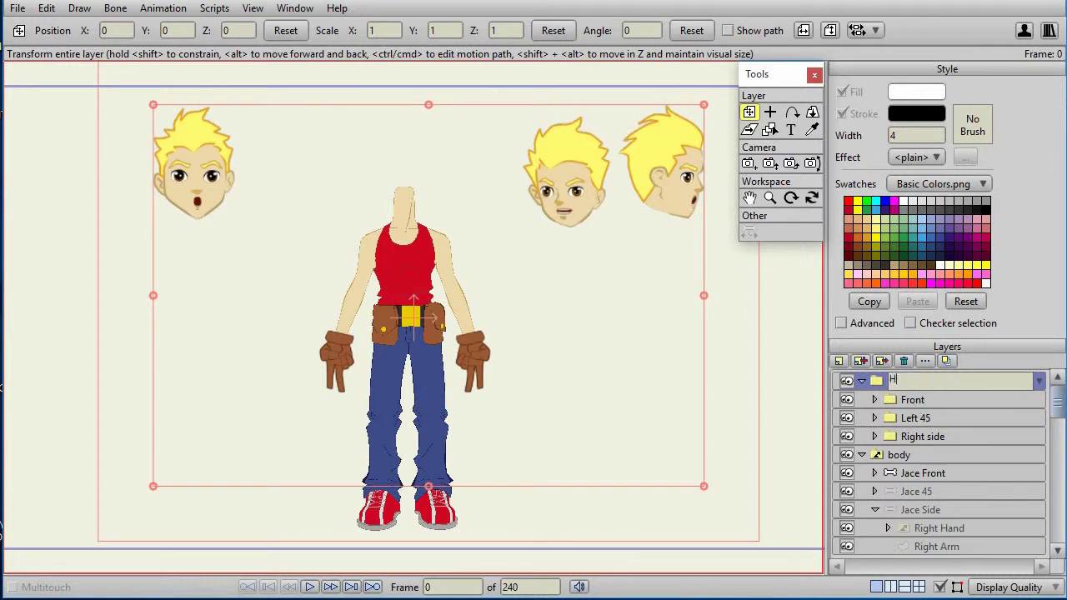
{"action": "type", "text": "Head"}
{"action": "key", "text": "Return"}
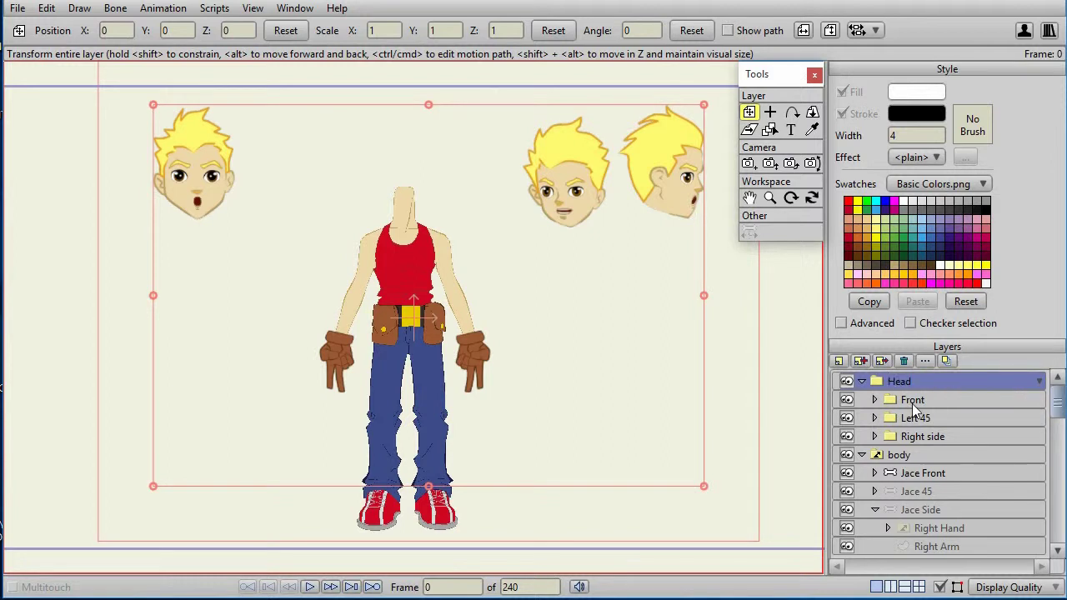
{"action": "right_click", "coordinate": [907, 377]}
{"action": "left_click", "coordinate": [925, 400]}
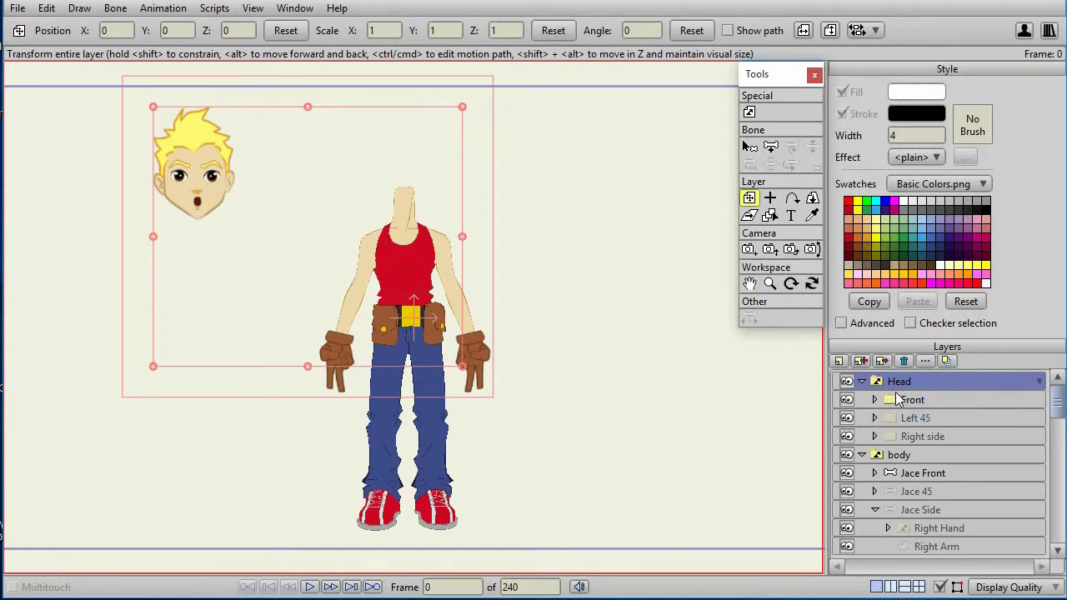
Step: Collapse the Head and body switch layers and group both of them under the name Jace 2.0
{"action": "left_click", "coordinate": [862, 381]}
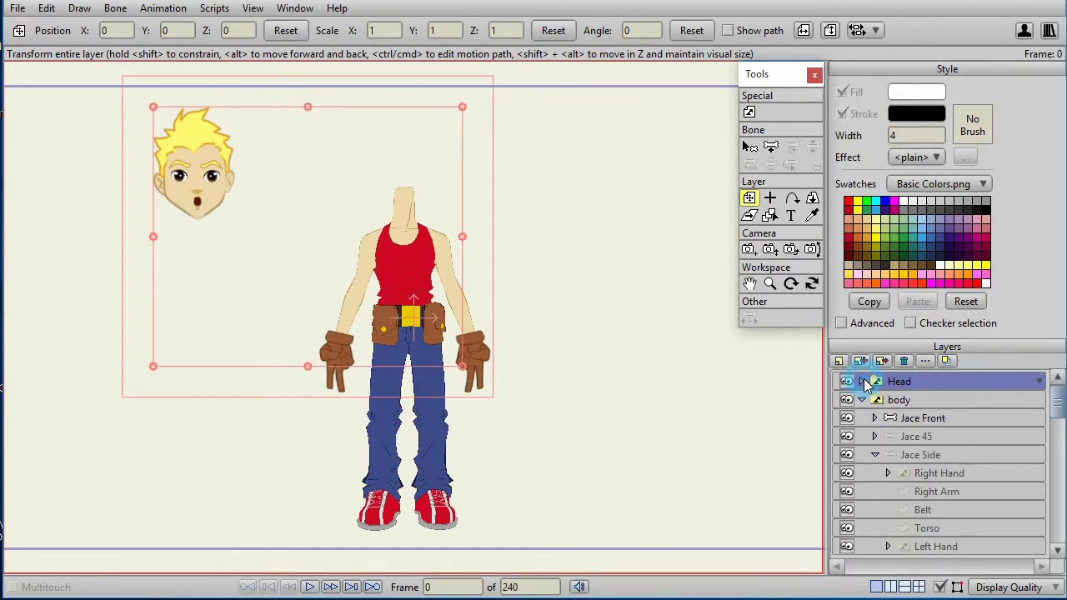
{"action": "left_click", "coordinate": [862, 399]}
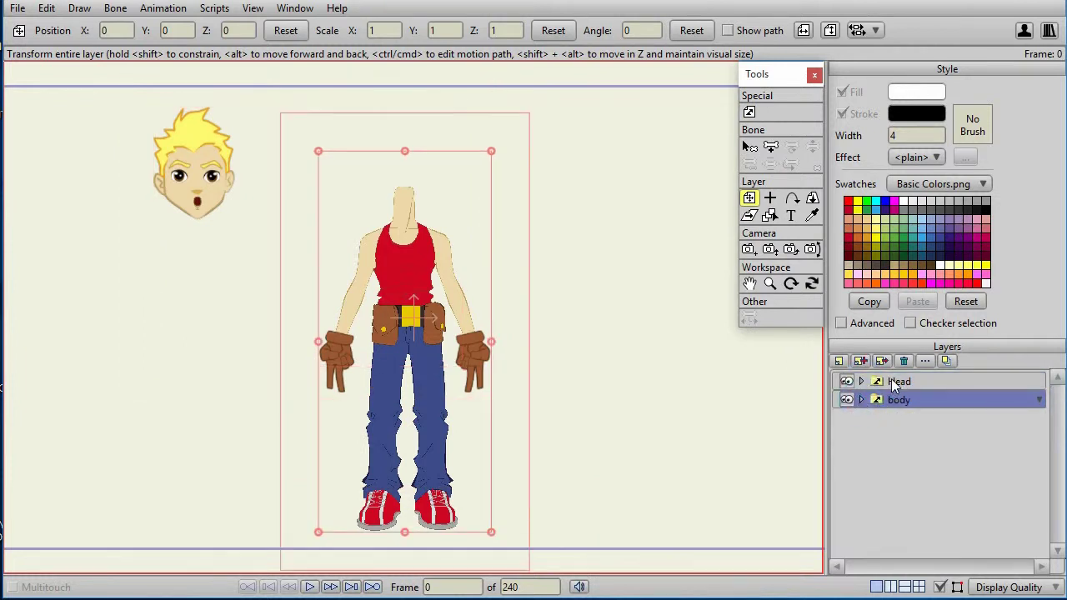
{"action": "left_click", "coordinate": [896, 385]}
{"action": "left_click", "coordinate": [899, 401], "text": "ctrl"}
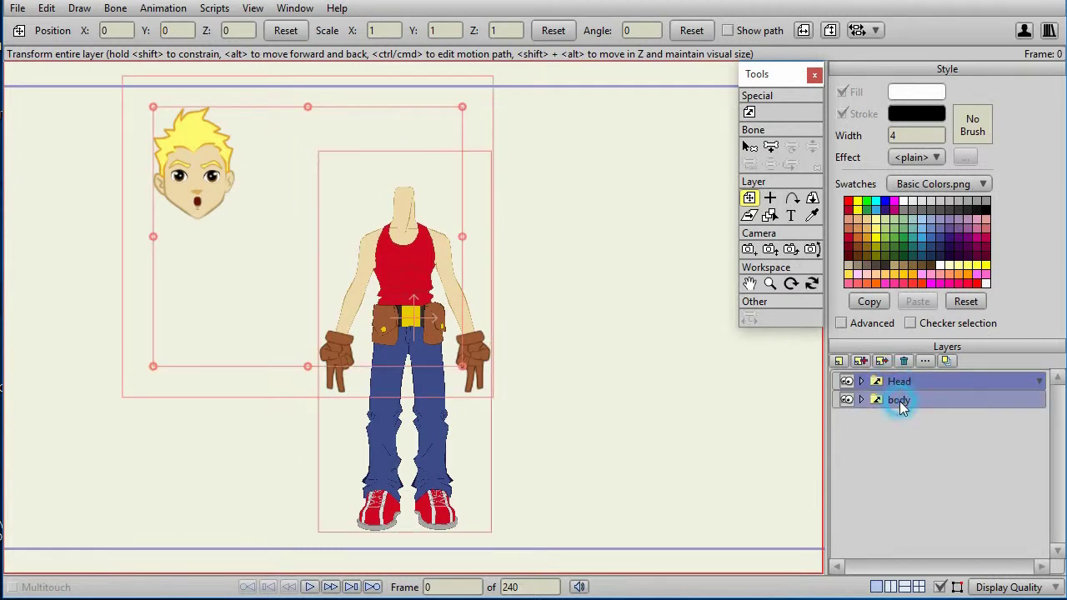
{"action": "left_click", "coordinate": [840, 365]}
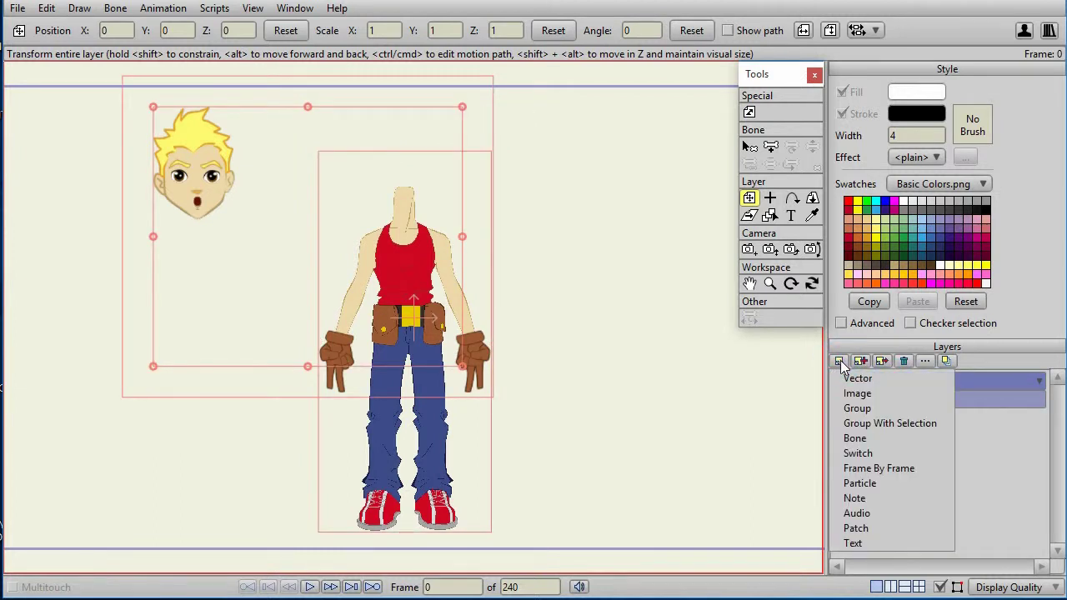
{"action": "left_click", "coordinate": [878, 421]}
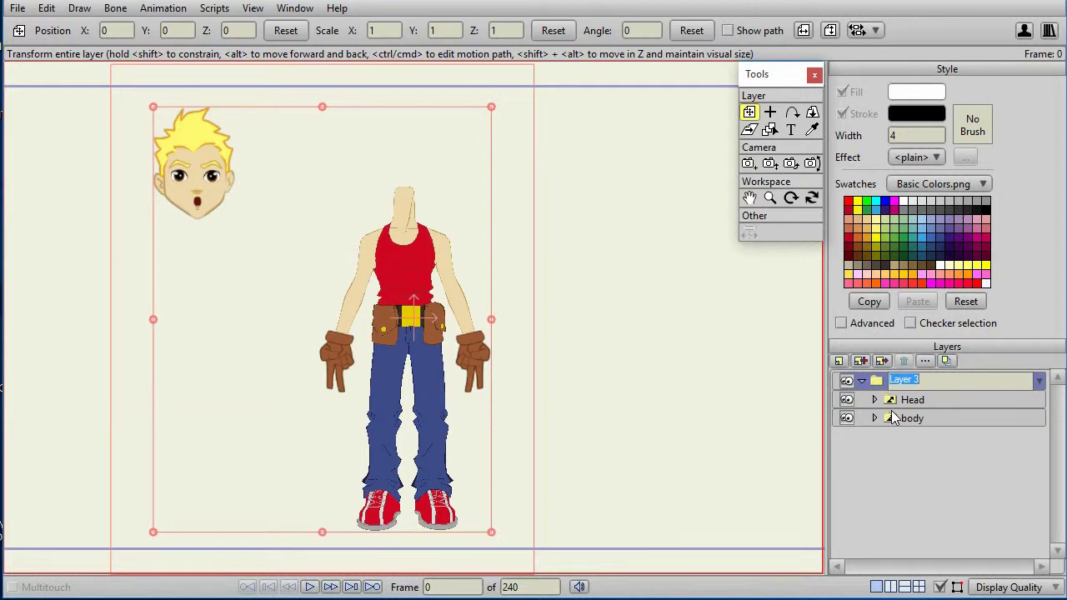
{"action": "type", "text": "Jace 2.0"}
{"action": "key", "text": "Return"}
Step: Convert the Jace 2.0 group to a bone layer, and select the Head switch layer inside it
{"action": "right_click", "coordinate": [880, 379]}
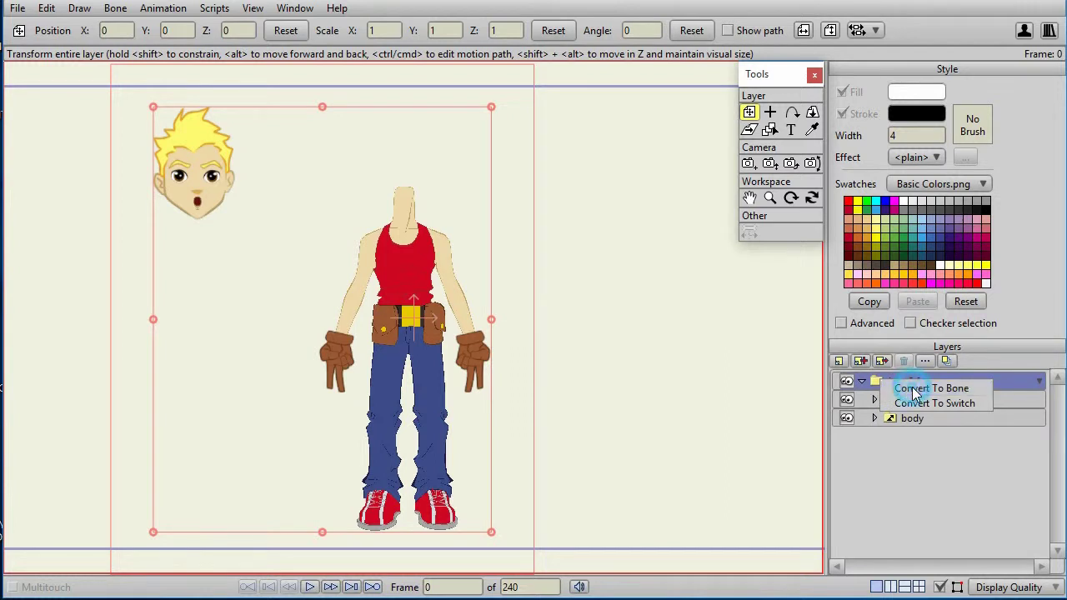
{"action": "left_click", "coordinate": [913, 389]}
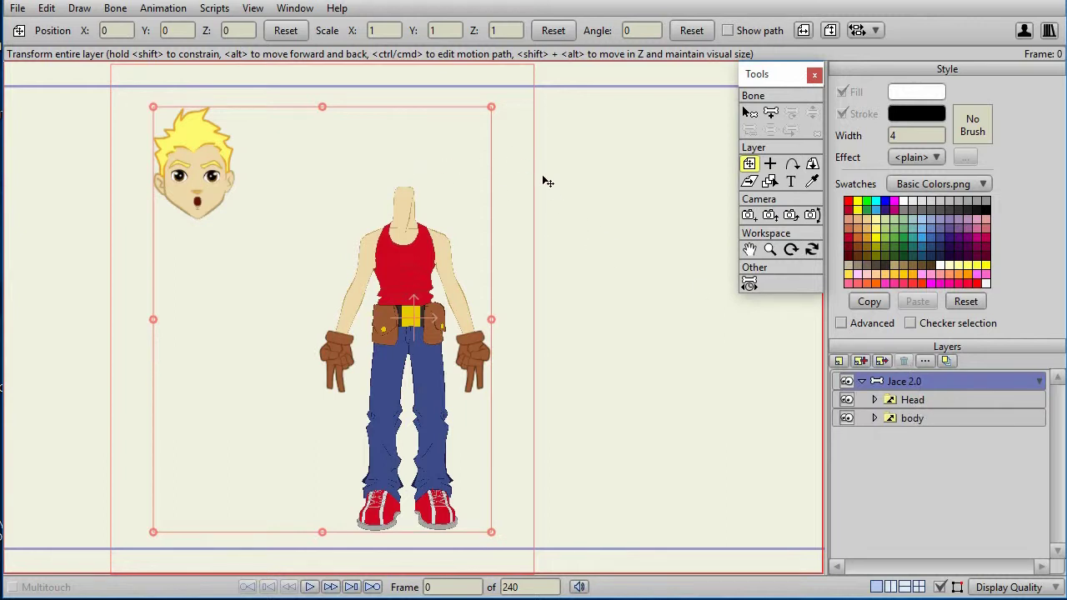
{"action": "left_click", "coordinate": [863, 399]}
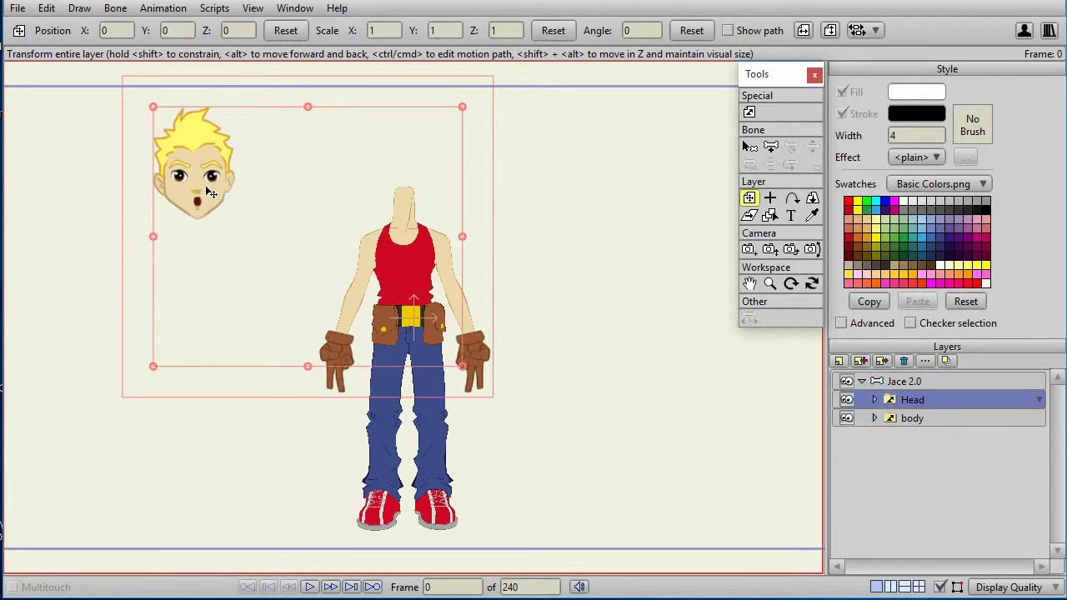
Step: Set the origin of the Front head group at its chin and move that head onto the body's neck
{"action": "left_click", "coordinate": [876, 400]}
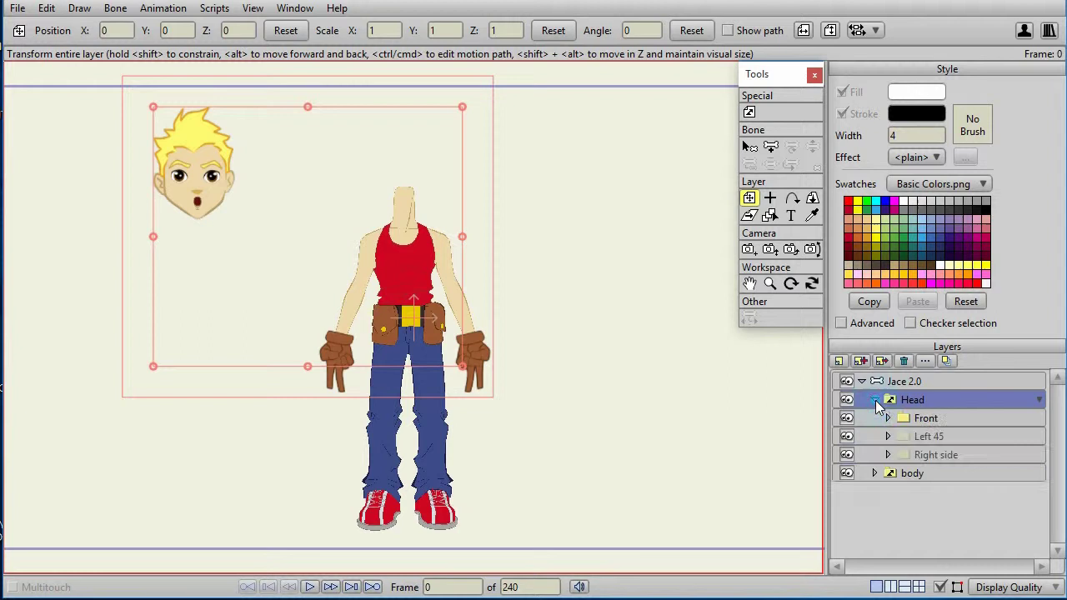
{"action": "left_click", "coordinate": [930, 419]}
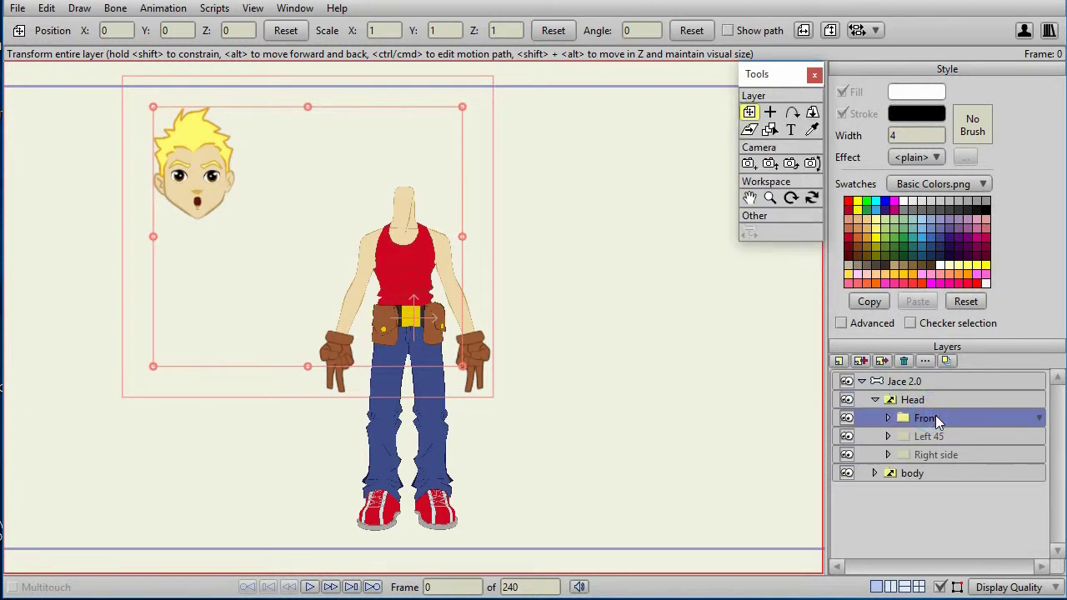
{"action": "left_click", "coordinate": [772, 111]}
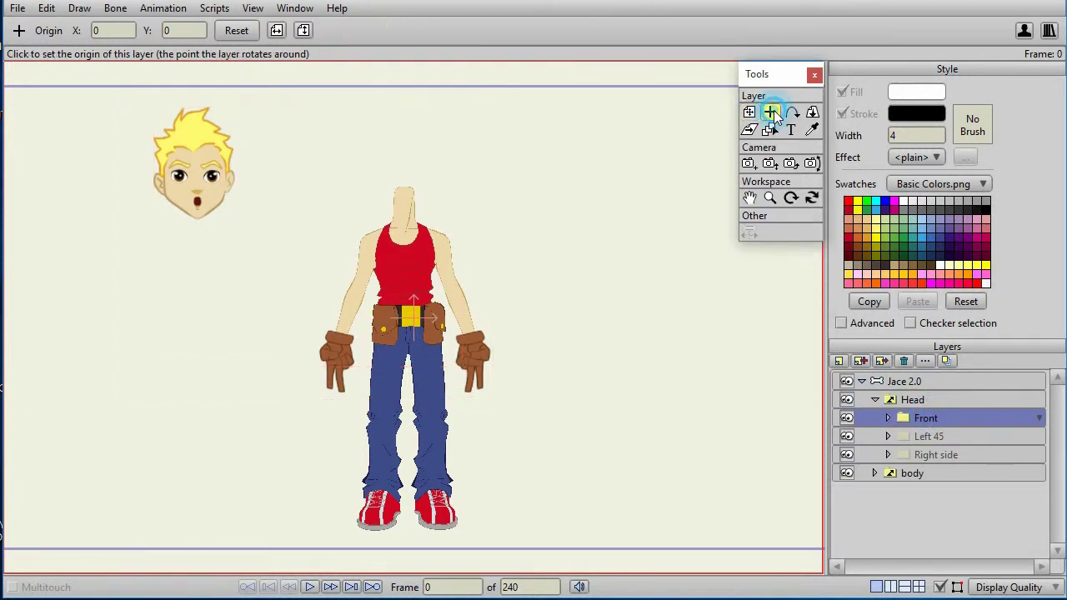
{"action": "left_click", "coordinate": [197, 218]}
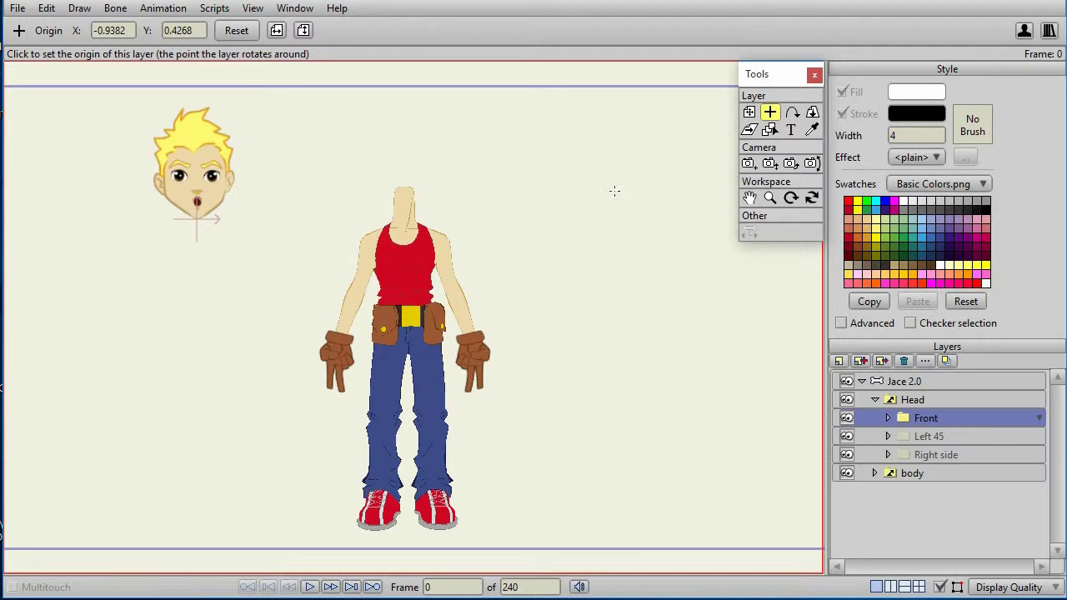
{"action": "left_click", "coordinate": [749, 114]}
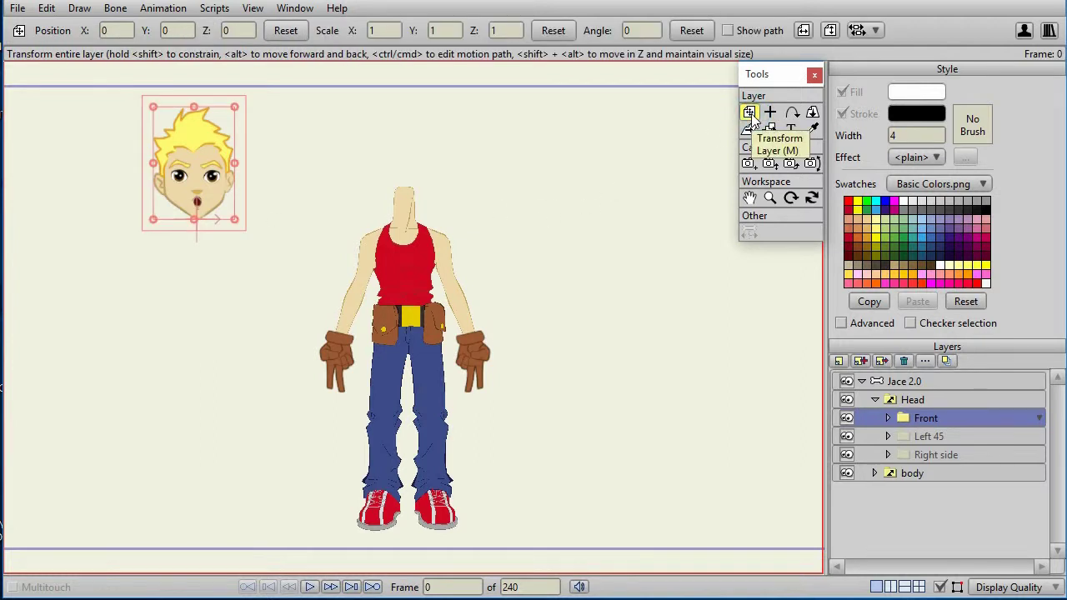
{"action": "left_click_drag", "start_coordinate": [190, 160], "coordinate": [406, 166]}
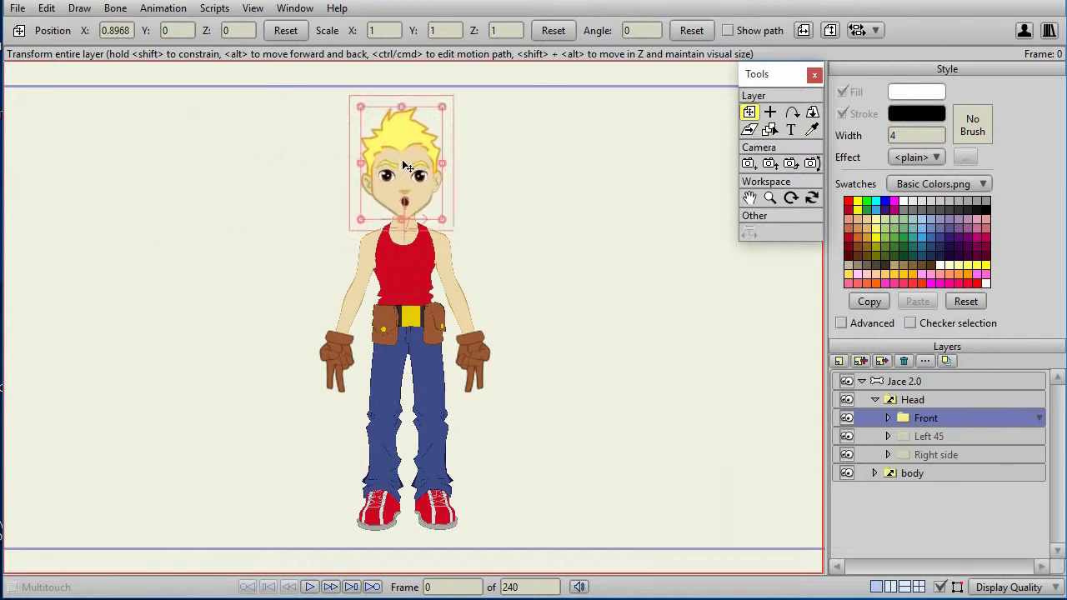
Step: Set the origin of the Left 45 head at its chin and the Right side head's origin at the base of its jaw
{"action": "left_click", "coordinate": [942, 434]}
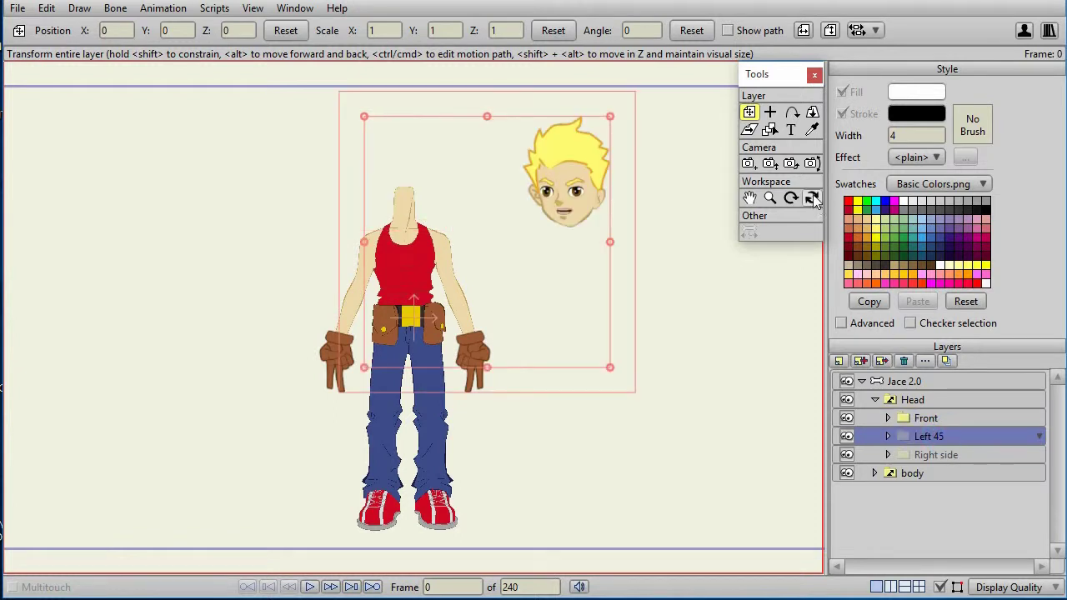
{"action": "left_click", "coordinate": [771, 114]}
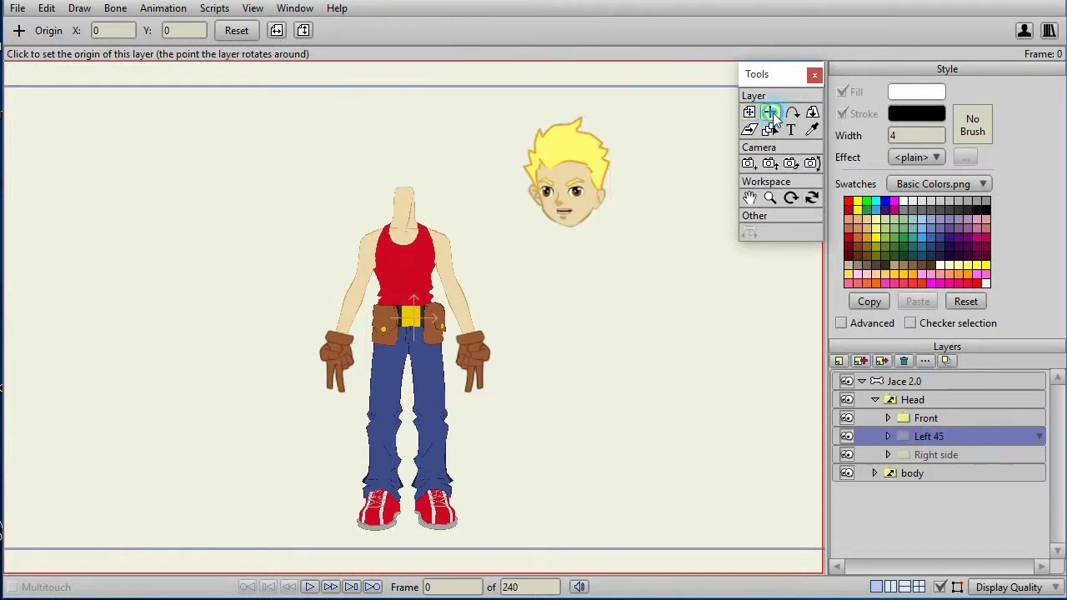
{"action": "left_click", "coordinate": [570, 225]}
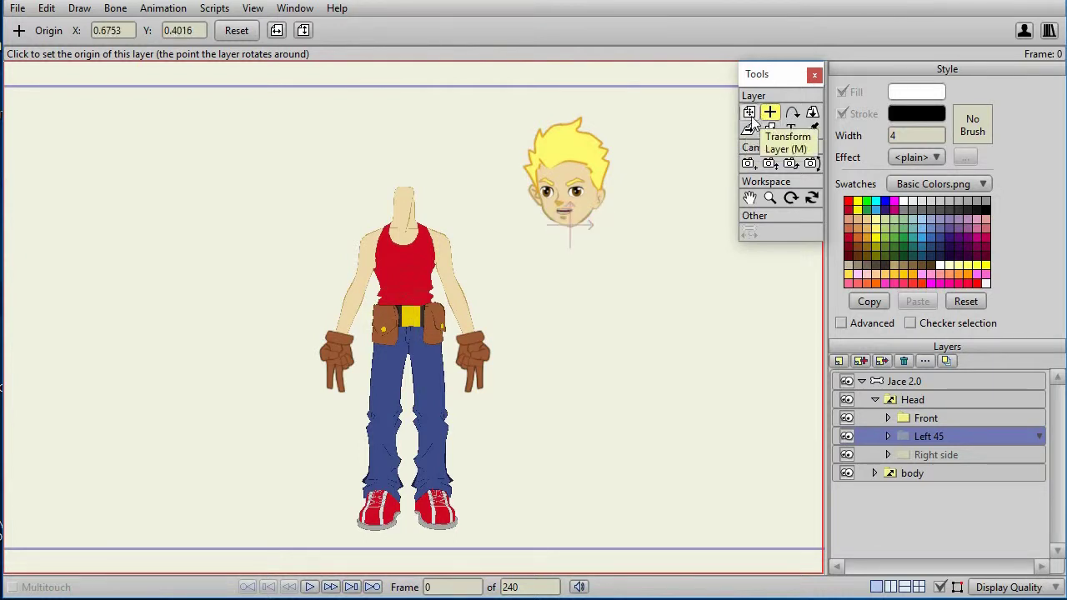
{"action": "left_click", "coordinate": [749, 112]}
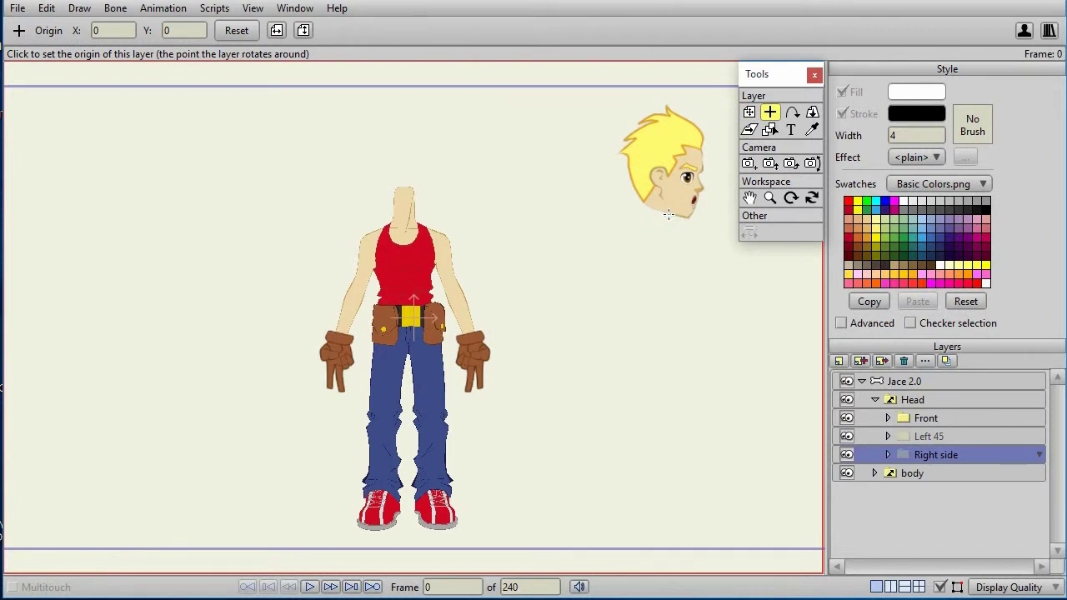
{"action": "left_click", "coordinate": [668, 214]}
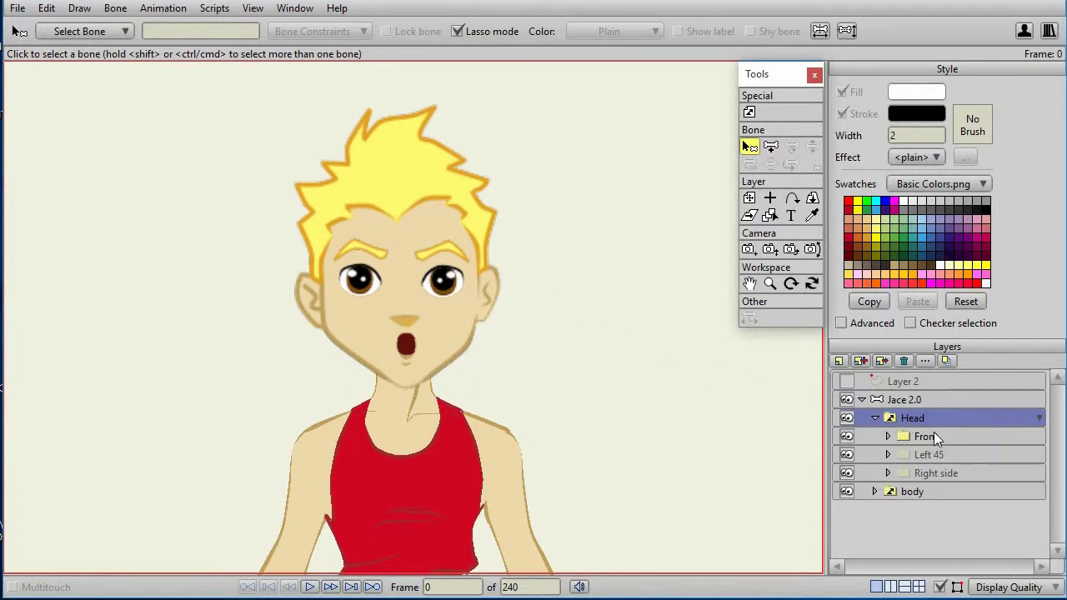
Step: Show the Layer 2 guide lines over the head and add a horizontal guide at the tip of the hair
{"action": "left_click", "coordinate": [845, 381]}
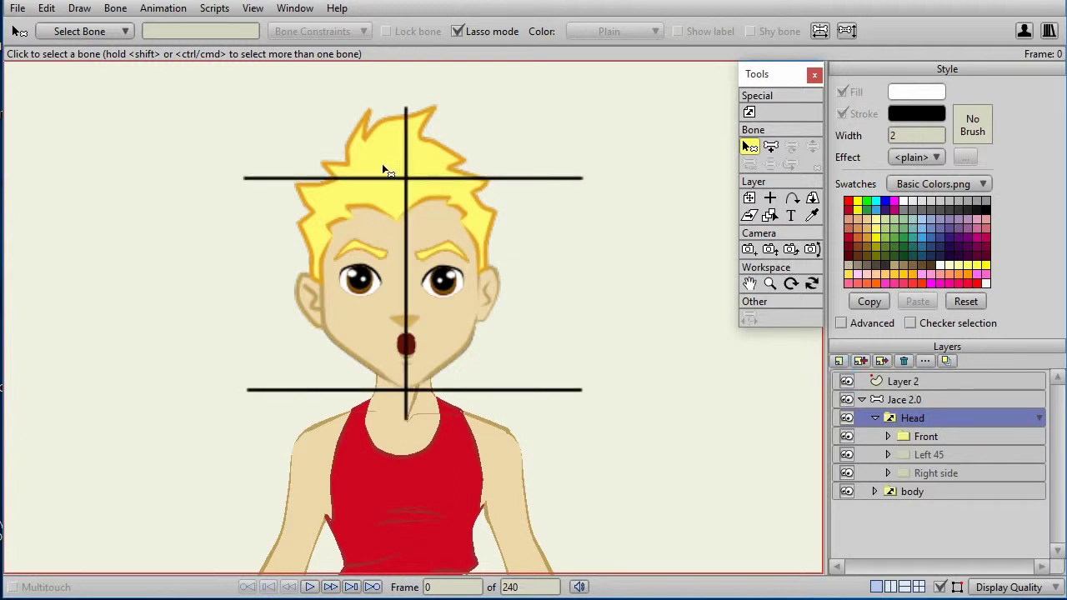
{"action": "left_click", "coordinate": [941, 381]}
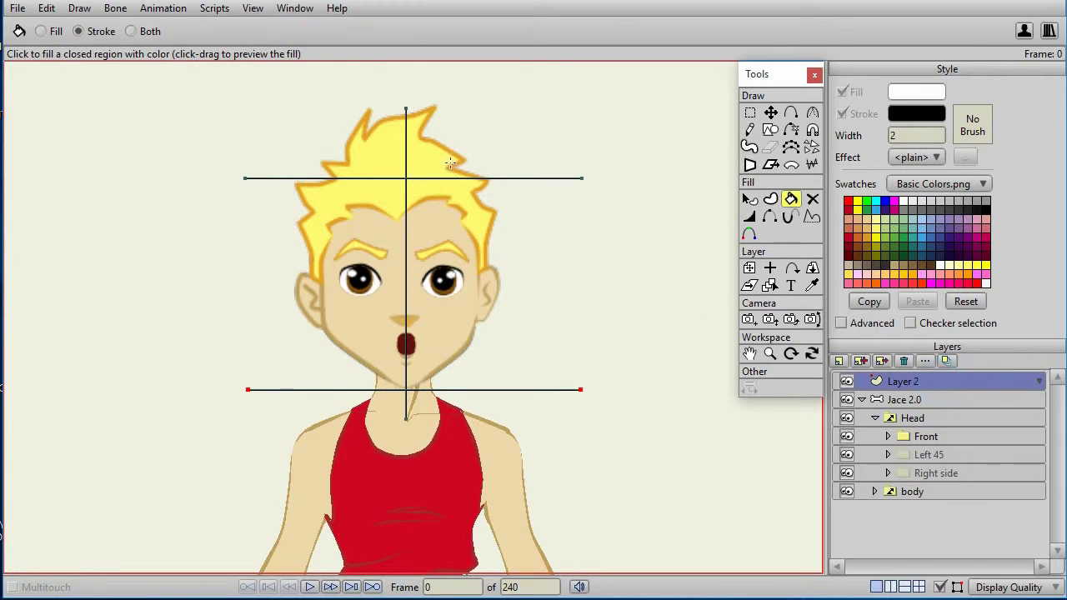
{"action": "left_click", "coordinate": [431, 385], "text": "ctrl+alt"}
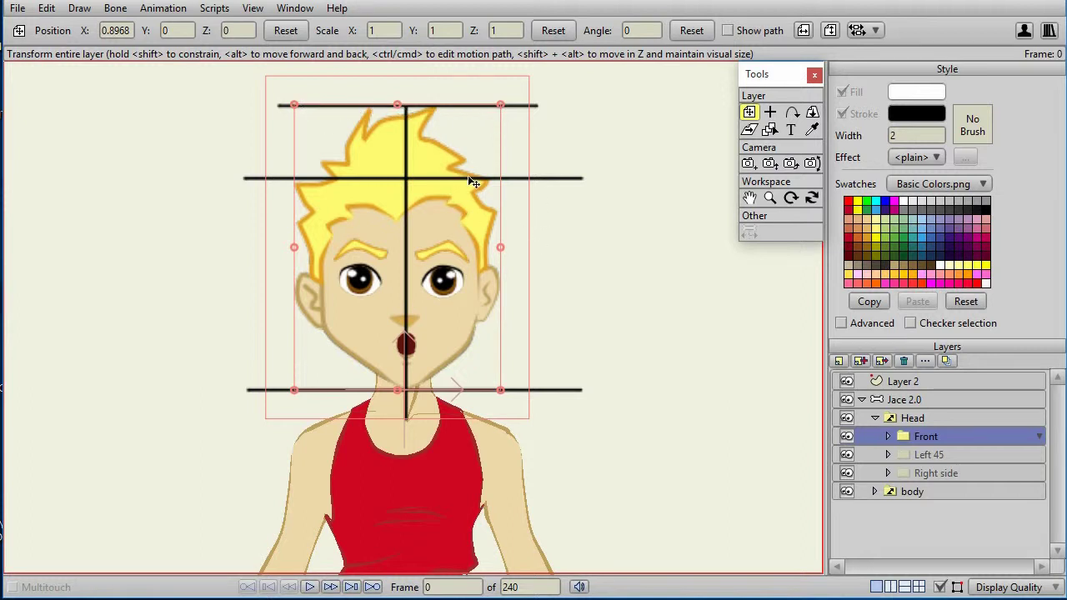
Step: Switch the Head layer through Left 45 and Right side and back to Front to compare their alignment with the guides
{"action": "left_click", "coordinate": [972, 418]}
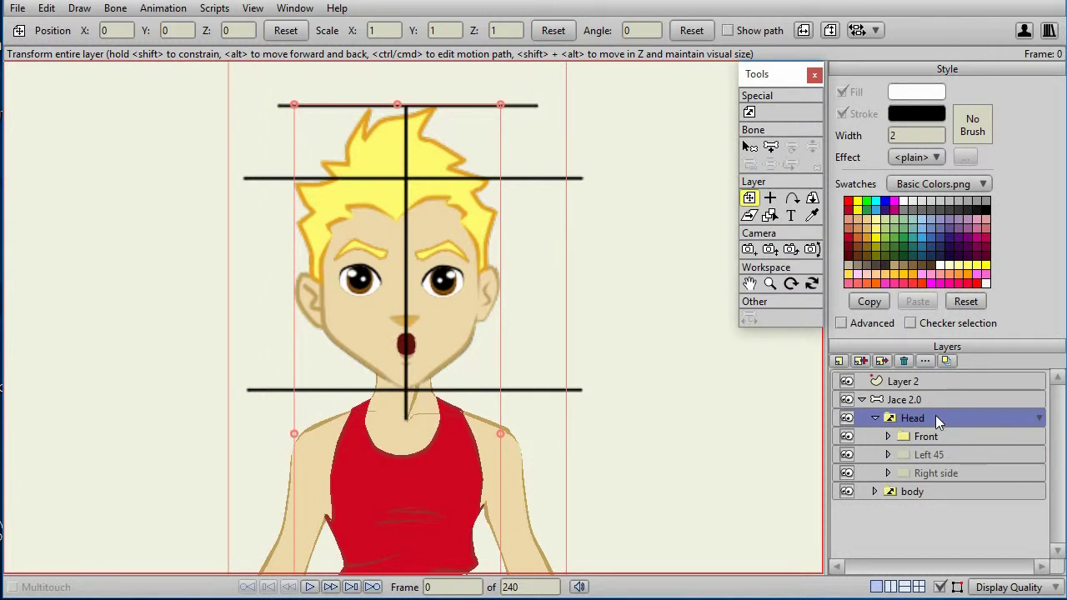
{"action": "left_click", "coordinate": [935, 416]}
{"action": "left_click", "coordinate": [951, 434]}
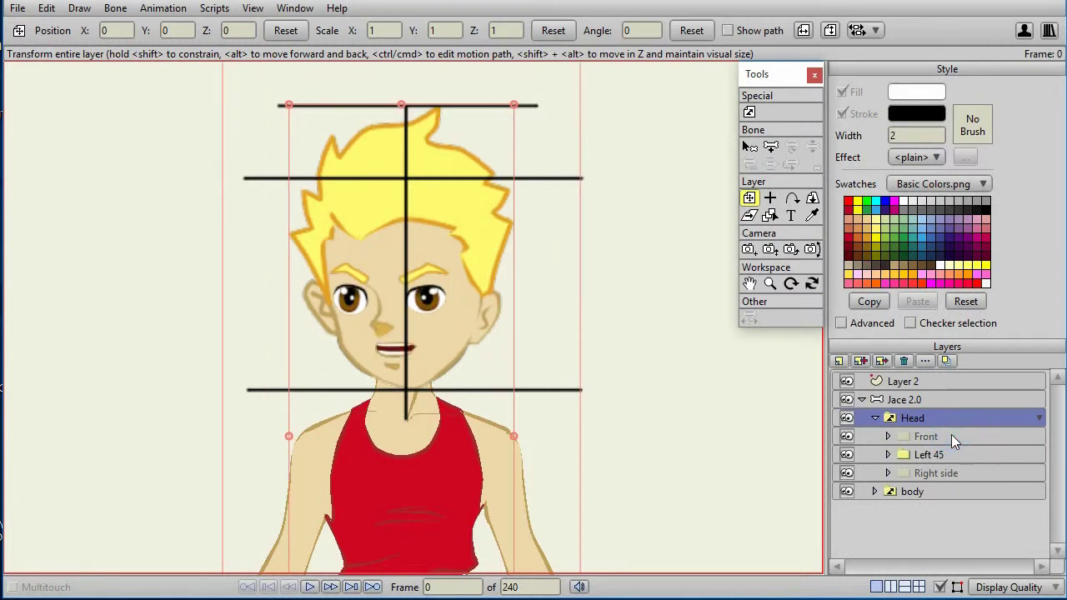
{"action": "left_click", "coordinate": [950, 411]}
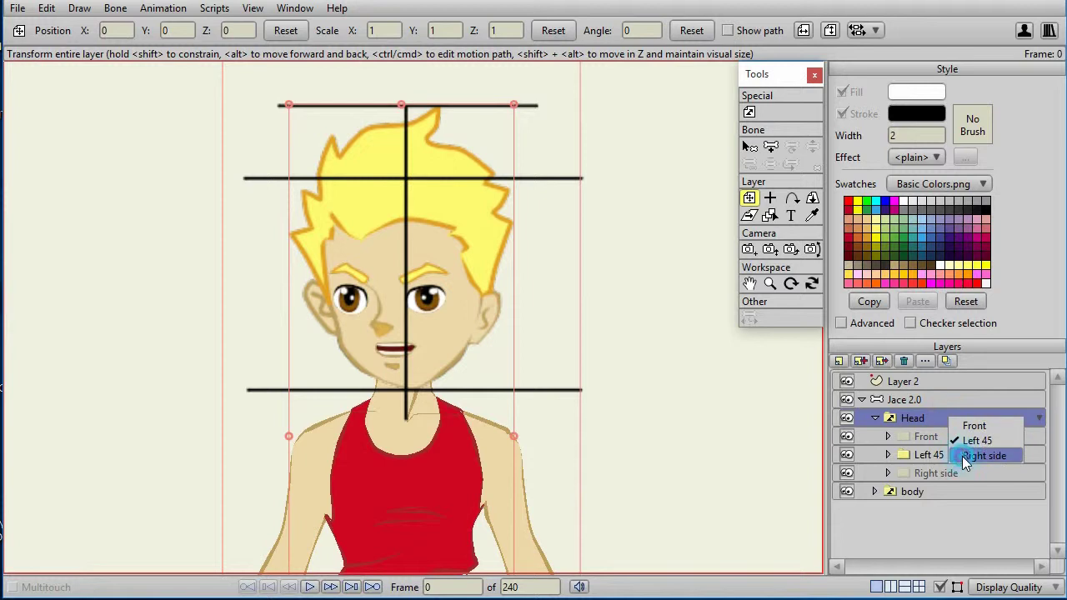
{"action": "left_click", "coordinate": [964, 455]}
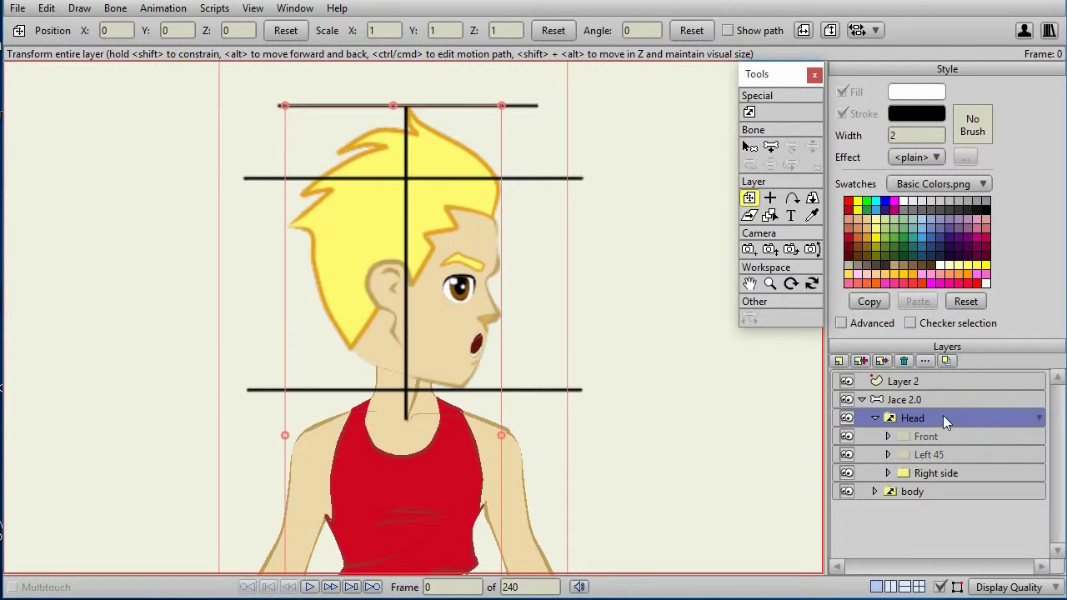
{"action": "left_click", "coordinate": [943, 415]}
{"action": "left_click", "coordinate": [967, 427]}
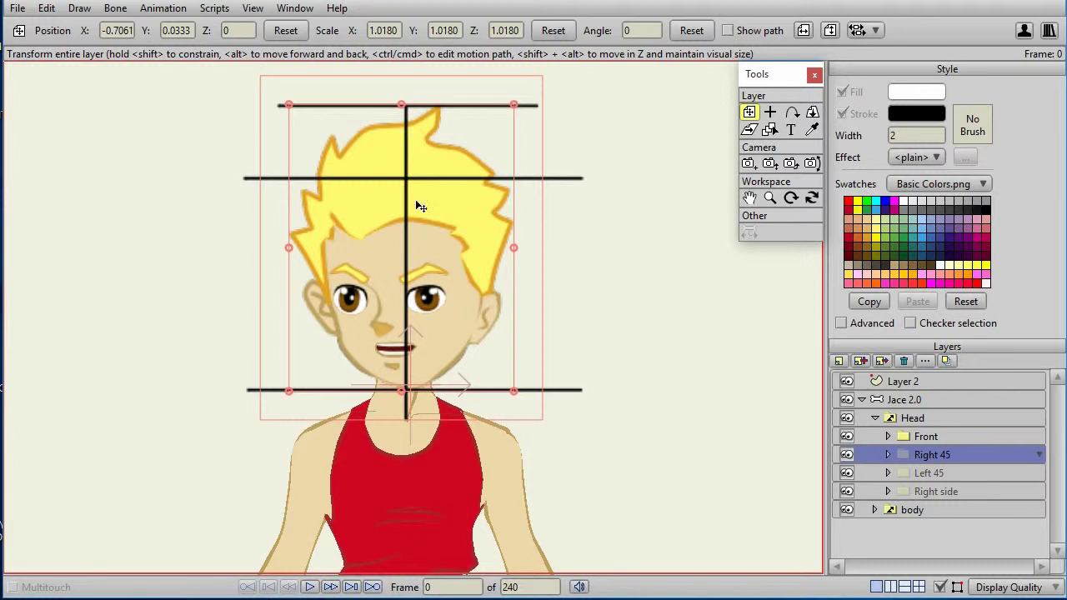
Step: Set the Right 45 head's origin where the vertical and chin guides cross, flip the head horizontally, and compare it with Left 45
{"action": "left_click", "coordinate": [770, 111]}
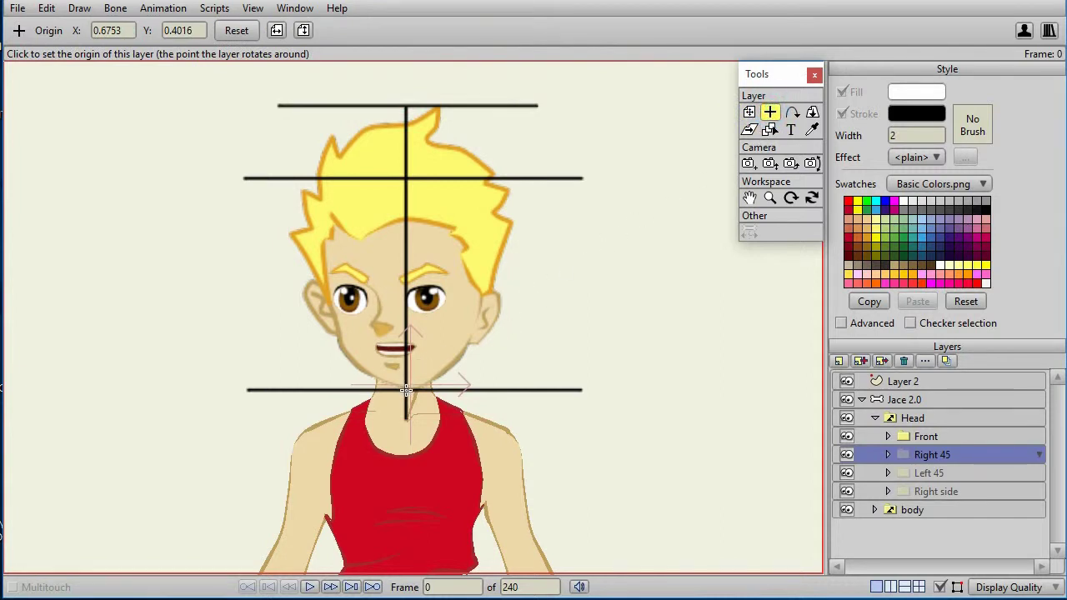
{"action": "left_click", "coordinate": [406, 389]}
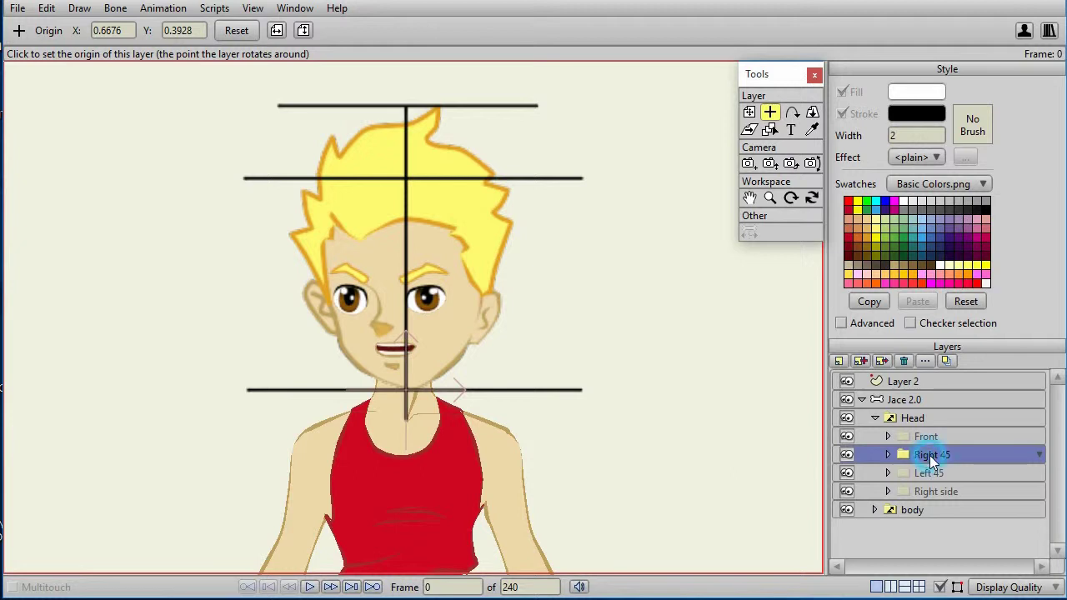
{"action": "left_click", "coordinate": [277, 31]}
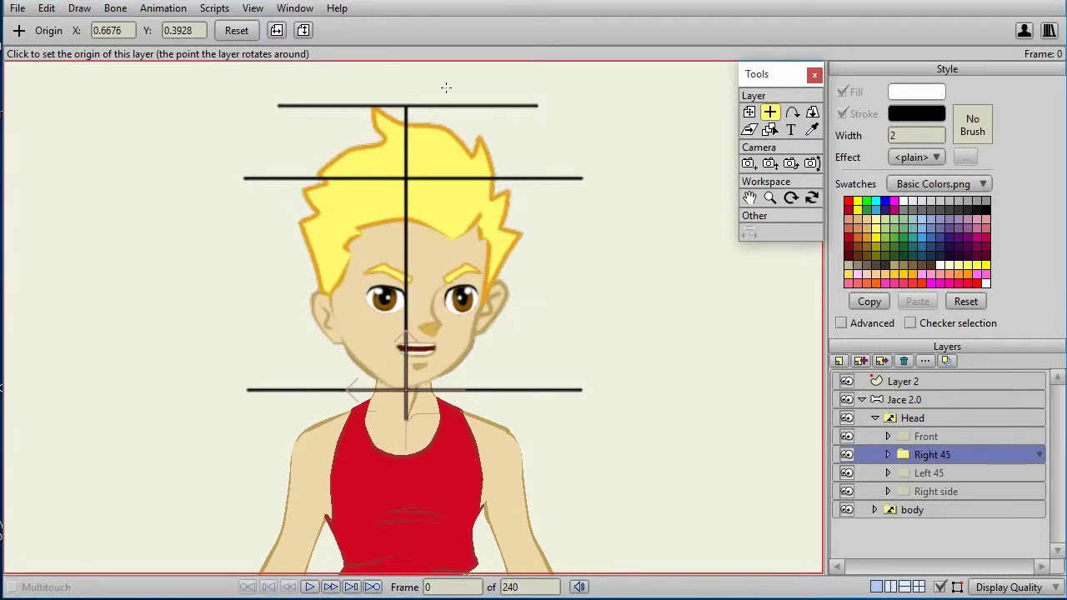
{"action": "left_click", "coordinate": [937, 469]}
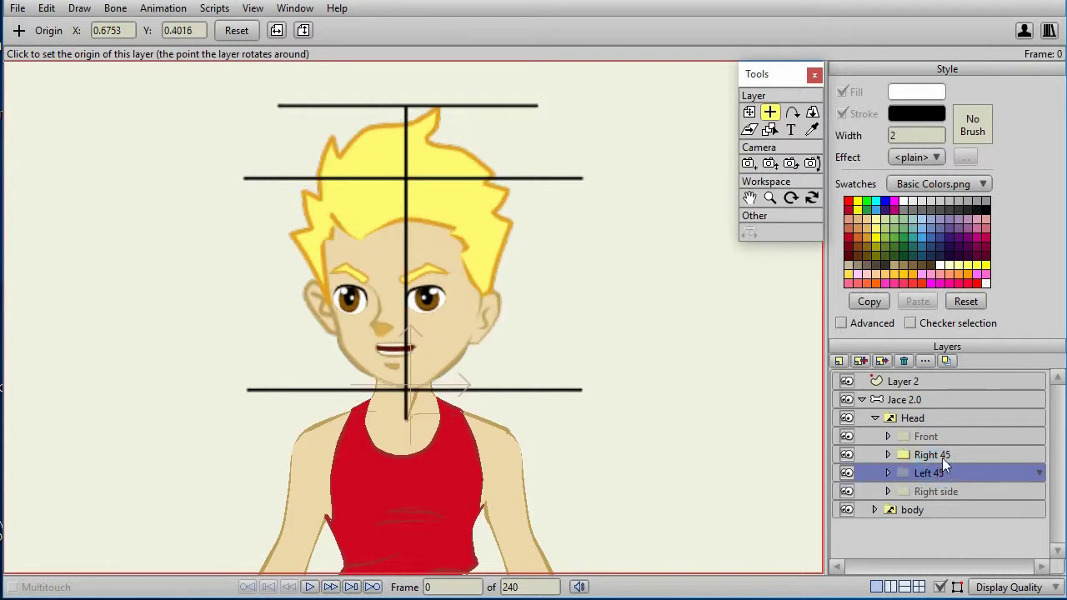
{"action": "left_click", "coordinate": [942, 457]}
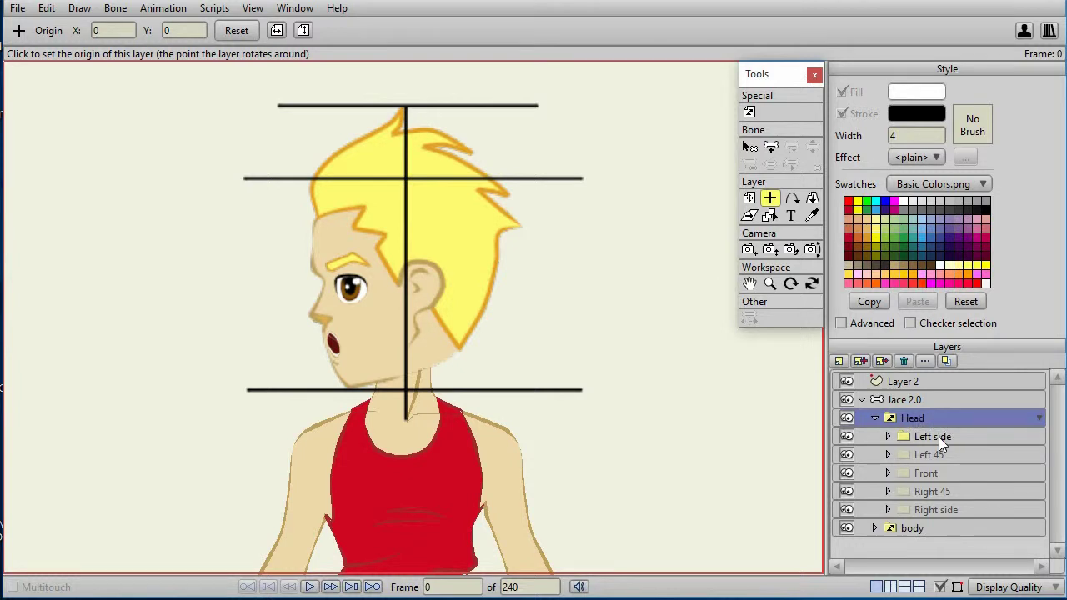
Step: Examine the Left side, Left 45, Front, Right 45 and Right side heads in turn to compare their alignment with the guide lines
{"action": "left_click", "coordinate": [939, 437]}
{"action": "left_click", "coordinate": [939, 458]}
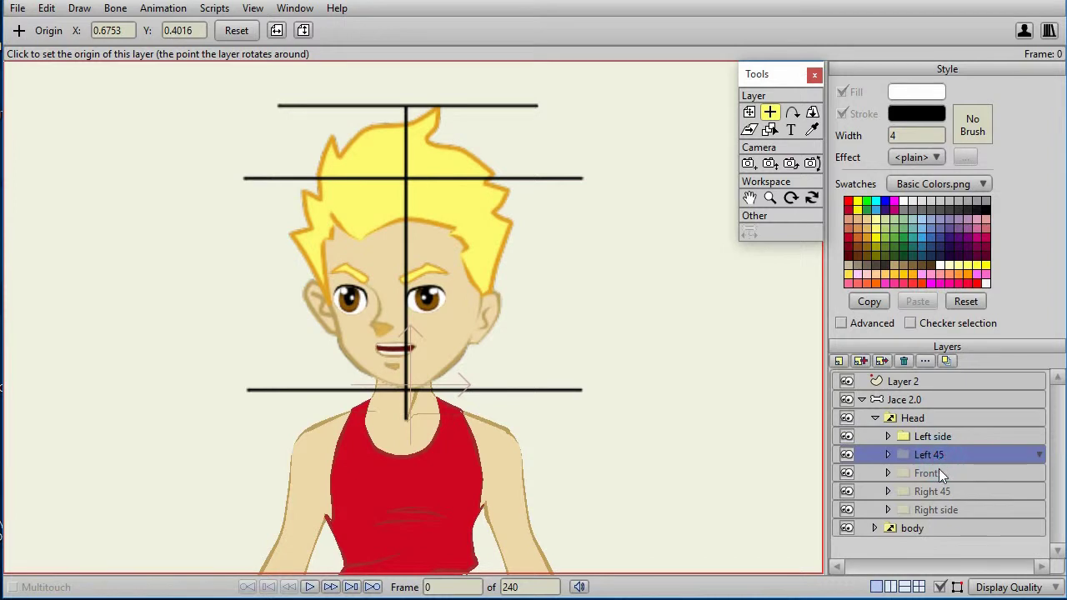
{"action": "left_click", "coordinate": [939, 472]}
{"action": "left_click", "coordinate": [944, 491]}
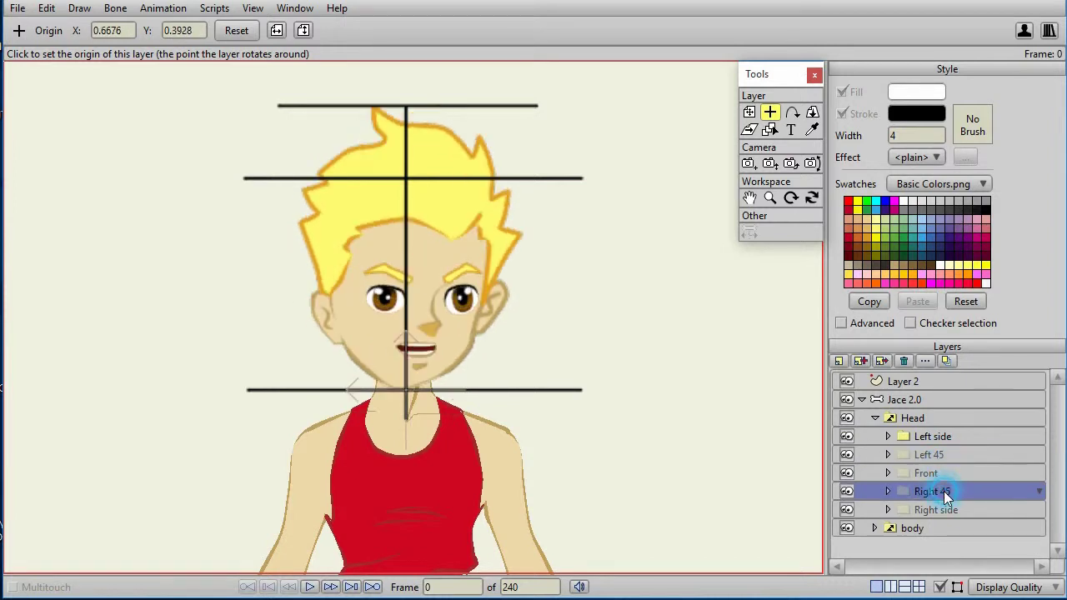
{"action": "left_click", "coordinate": [952, 511]}
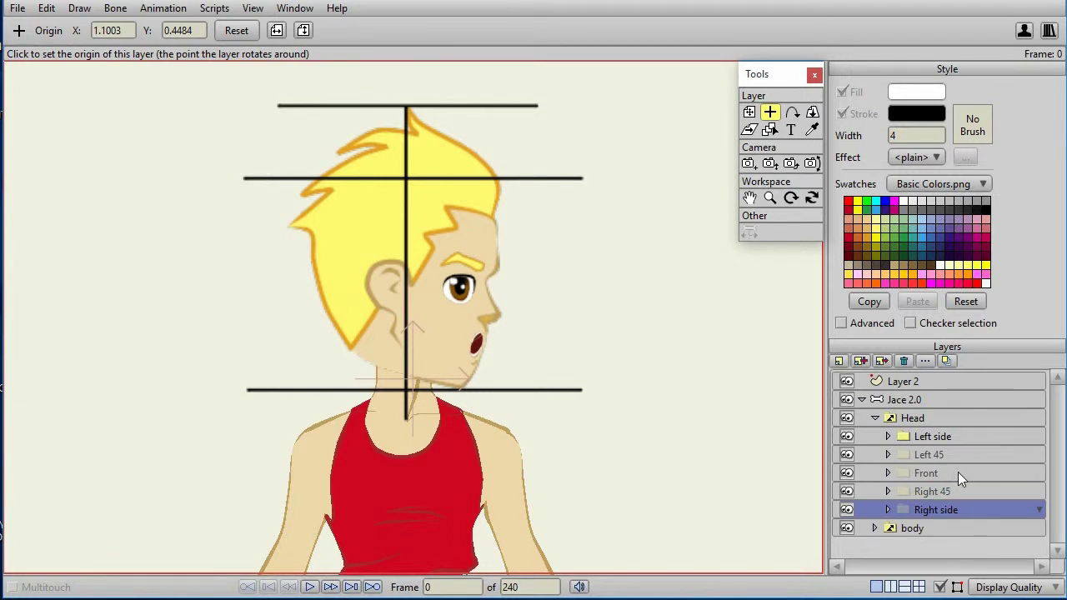
{"action": "left_click", "coordinate": [958, 473]}
{"action": "left_click", "coordinate": [960, 454]}
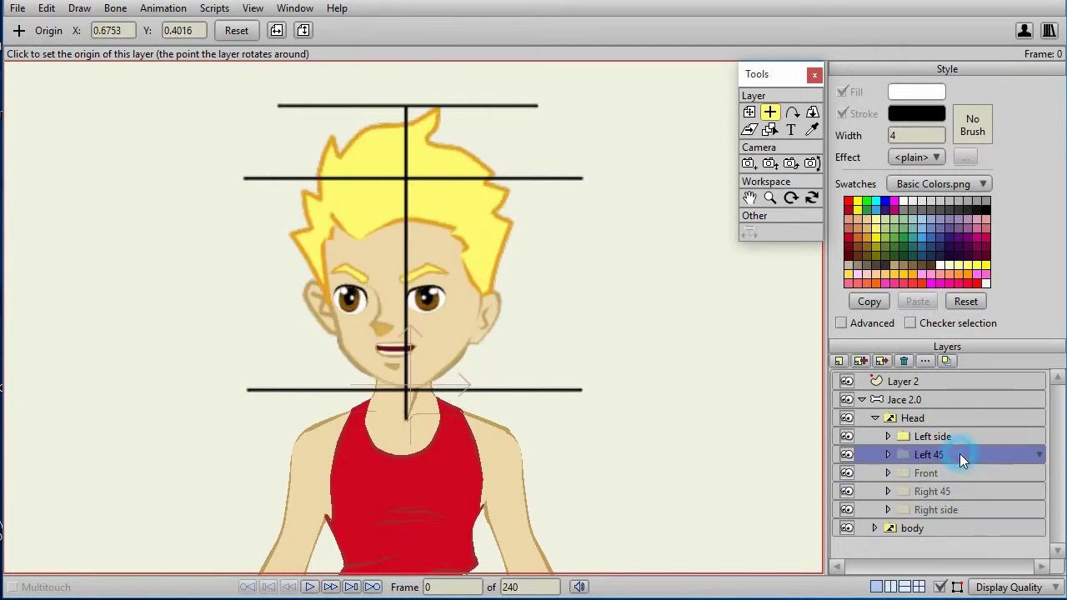
{"action": "left_click", "coordinate": [951, 472]}
{"action": "left_click", "coordinate": [958, 491]}
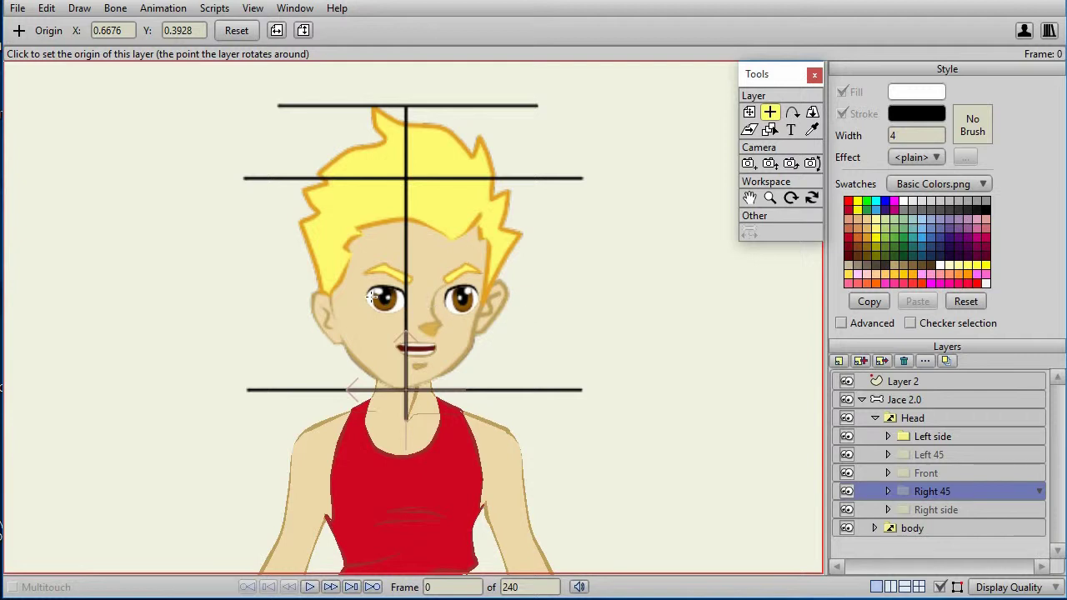
{"action": "left_click", "coordinate": [938, 472]}
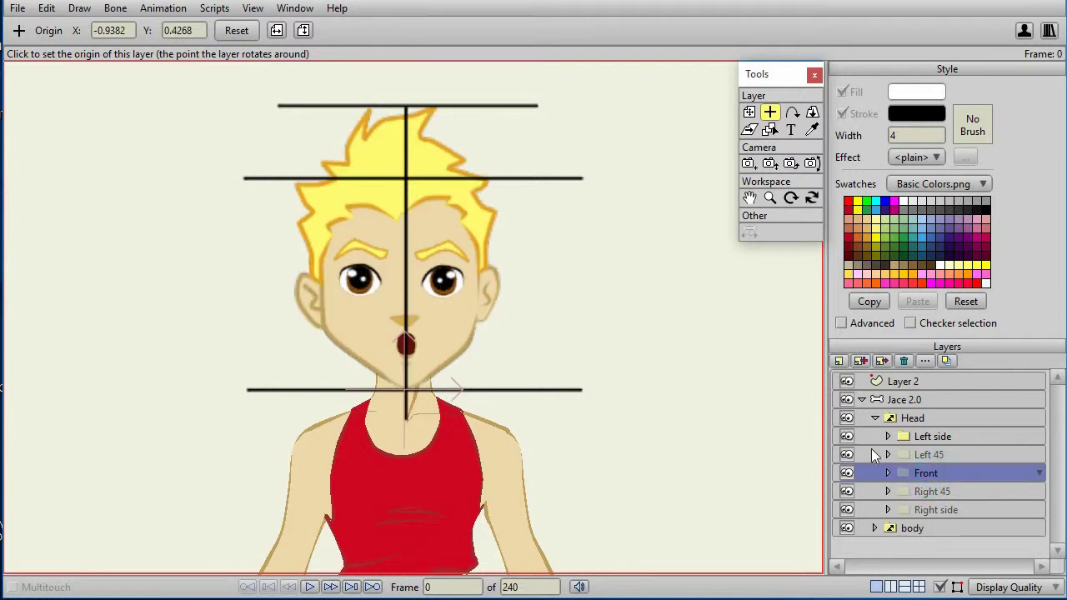
{"action": "left_click", "coordinate": [956, 492]}
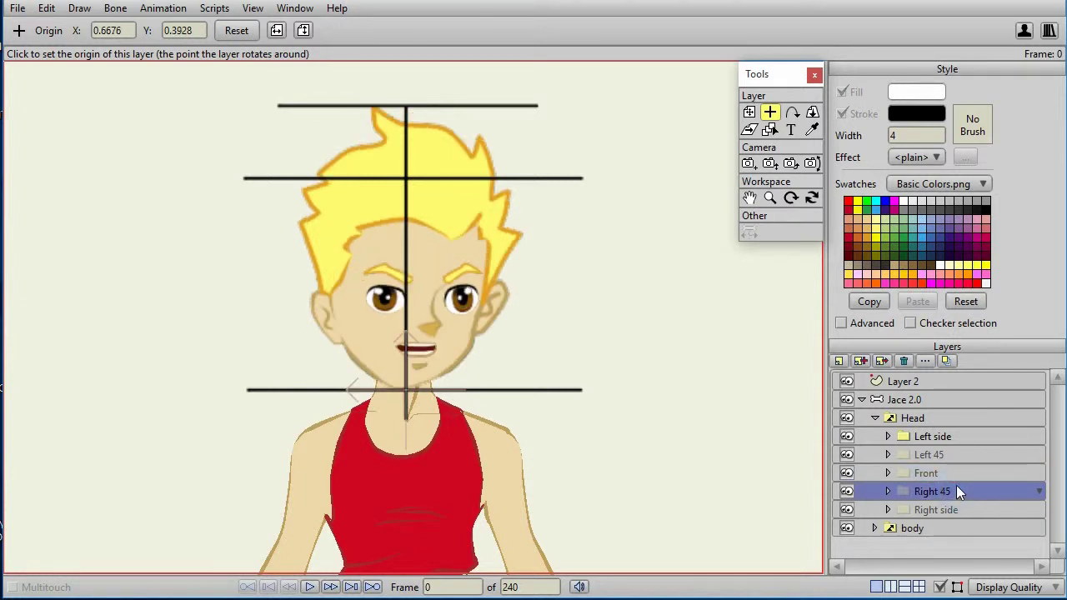
{"action": "left_click", "coordinate": [948, 454]}
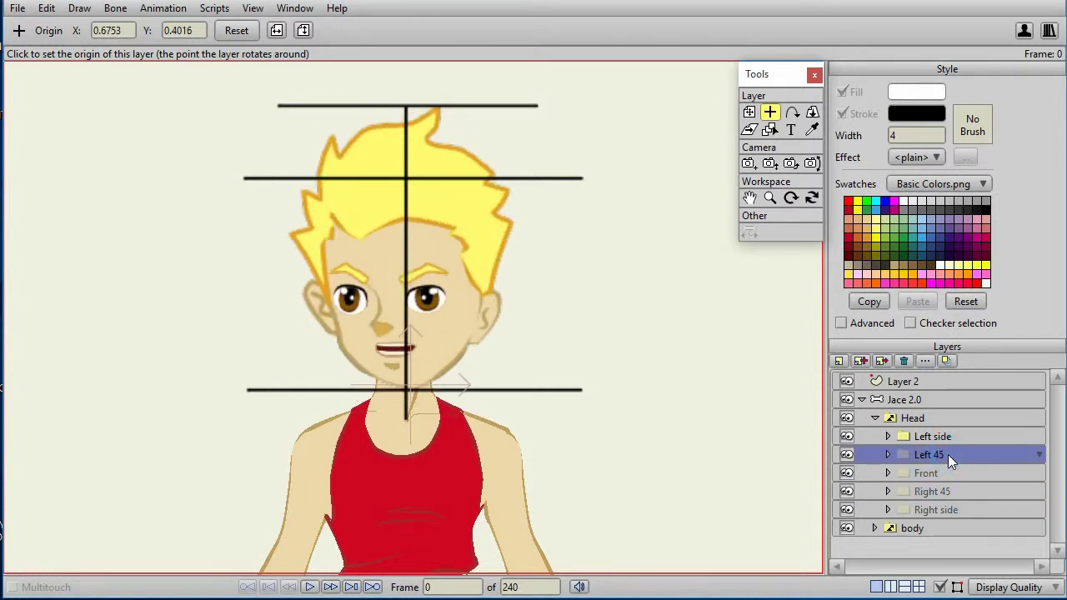
{"action": "left_click", "coordinate": [950, 472]}
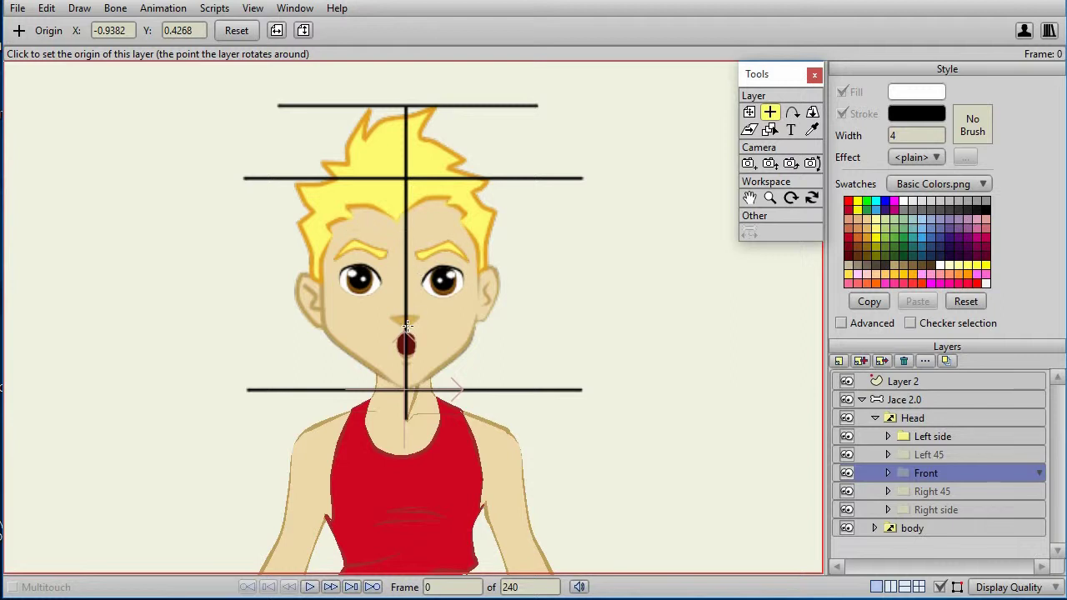
{"action": "left_click", "coordinate": [933, 491]}
{"action": "left_click", "coordinate": [941, 459]}
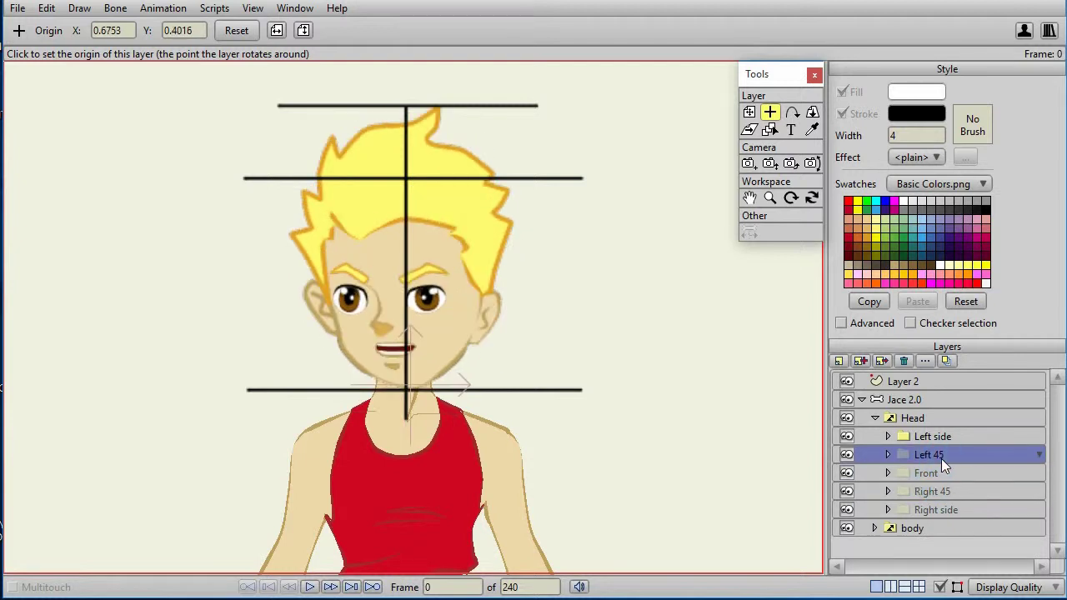
{"action": "left_click", "coordinate": [943, 474]}
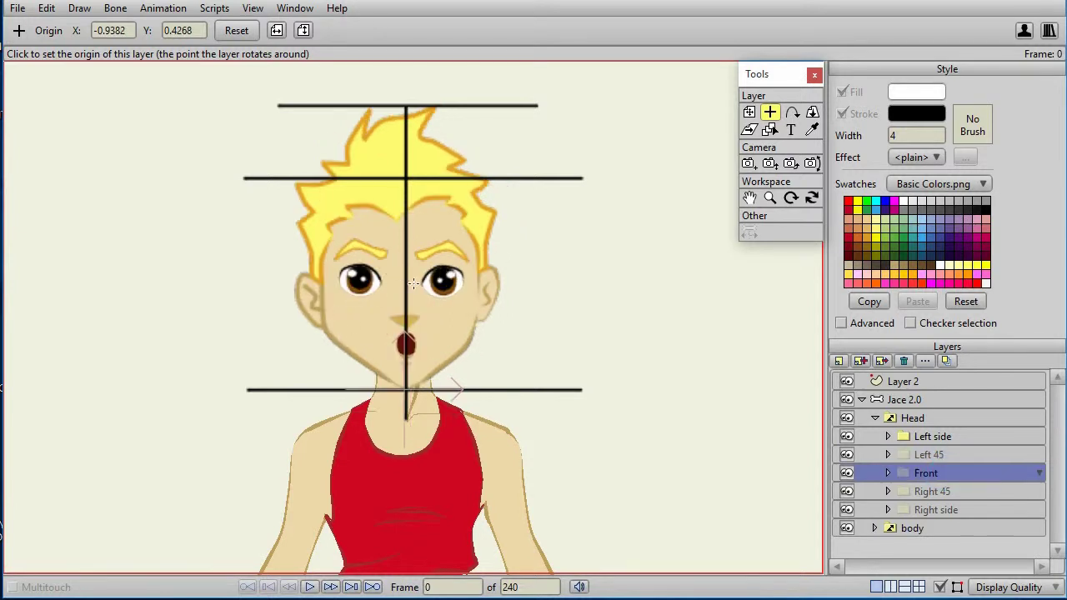
Step: Compare the alignment of the Front, Left 45, Right 45, Left side and Right side heads with the guide lines
{"action": "left_click", "coordinate": [930, 455]}
{"action": "left_click", "coordinate": [946, 492]}
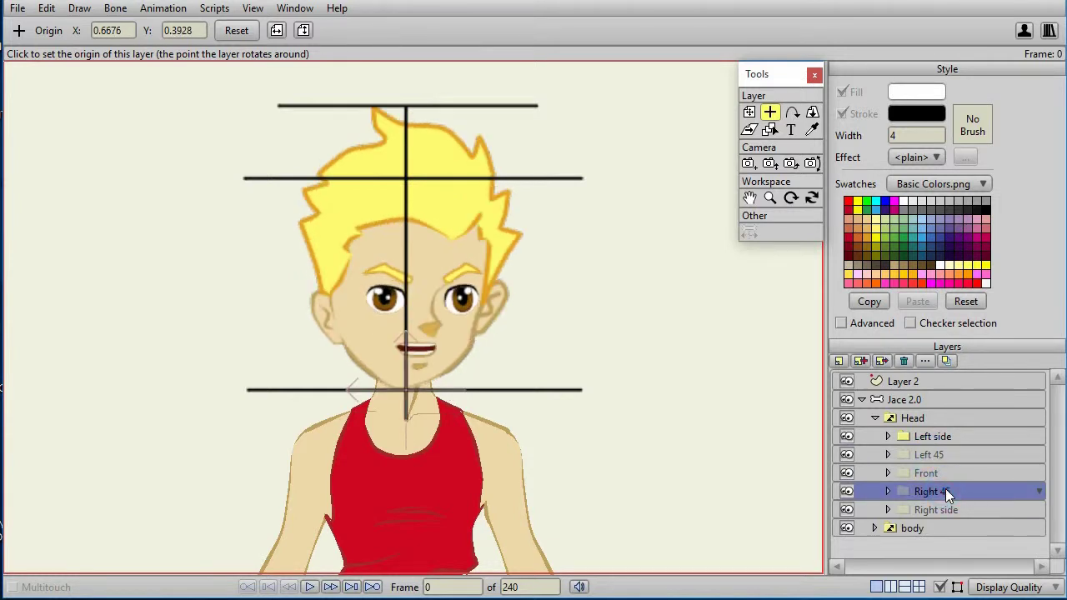
{"action": "left_click", "coordinate": [935, 472]}
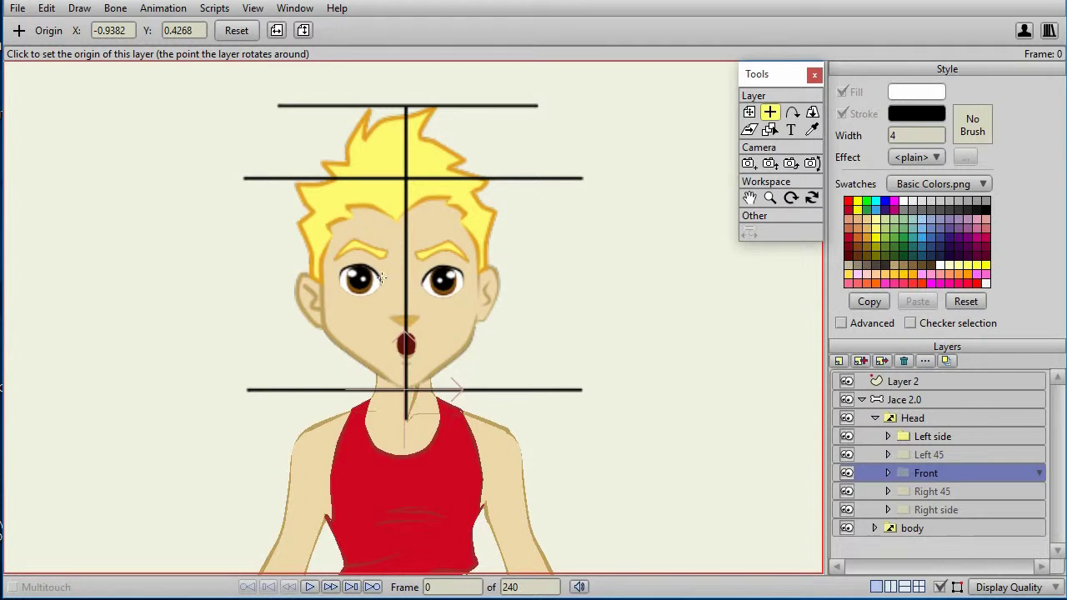
{"action": "left_click", "coordinate": [947, 436]}
{"action": "left_click", "coordinate": [949, 510]}
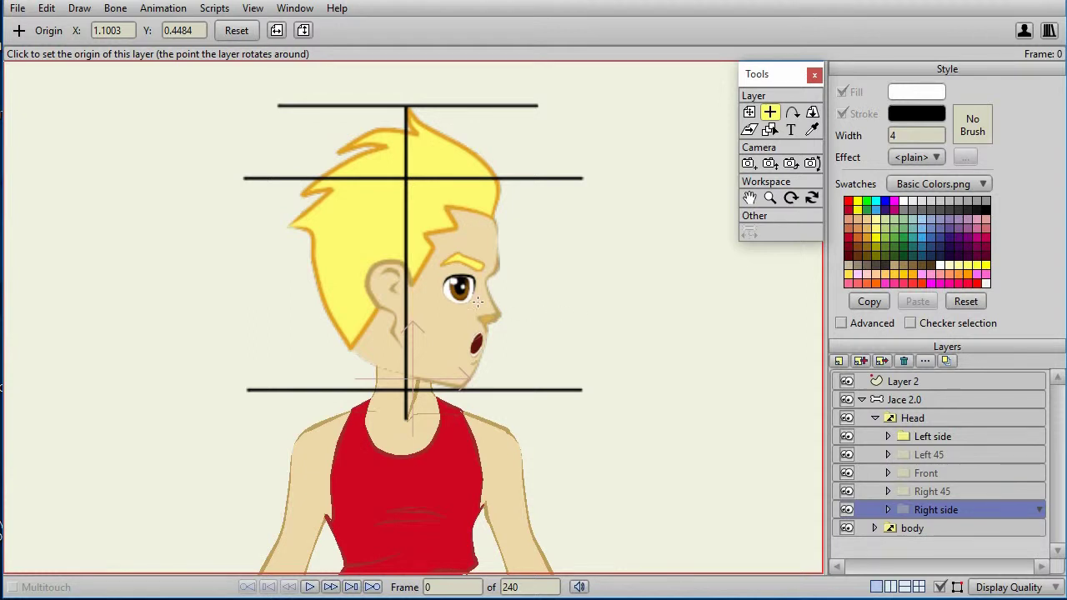
{"action": "left_click", "coordinate": [962, 445]}
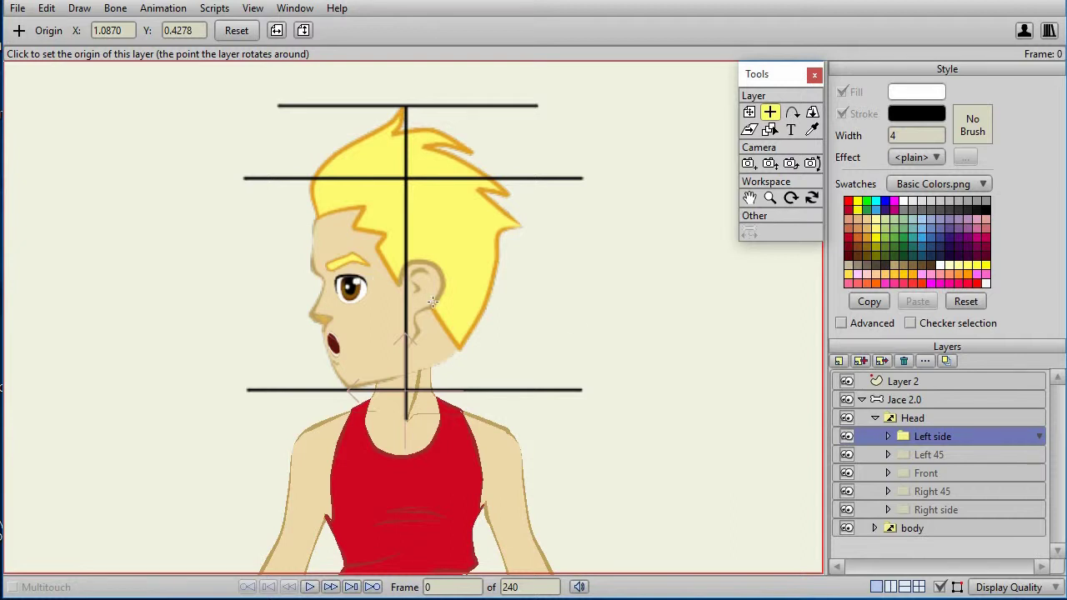
{"action": "left_click", "coordinate": [931, 456]}
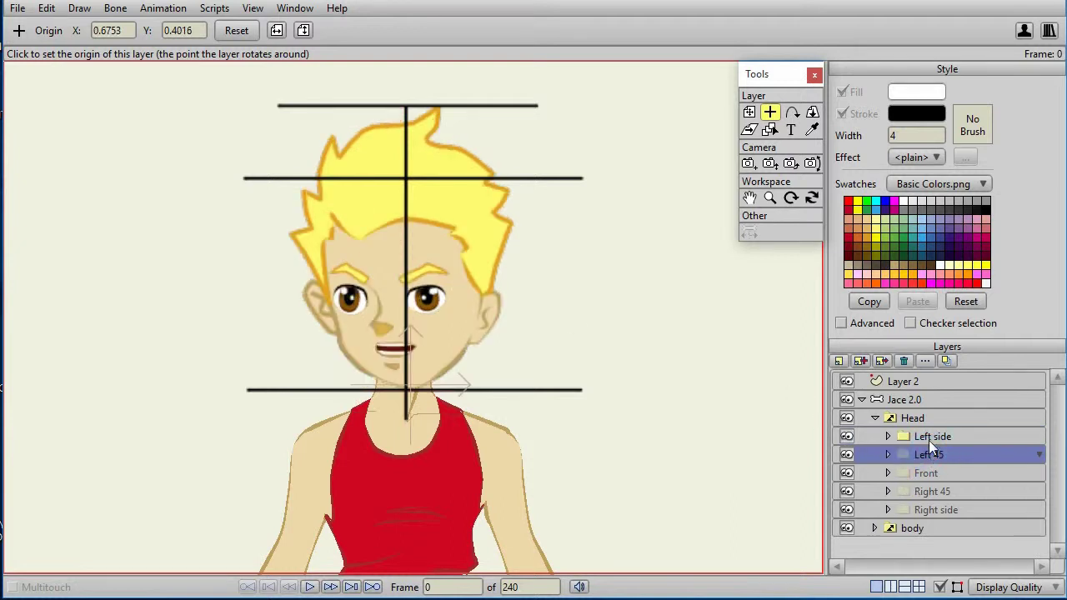
{"action": "left_click", "coordinate": [929, 438]}
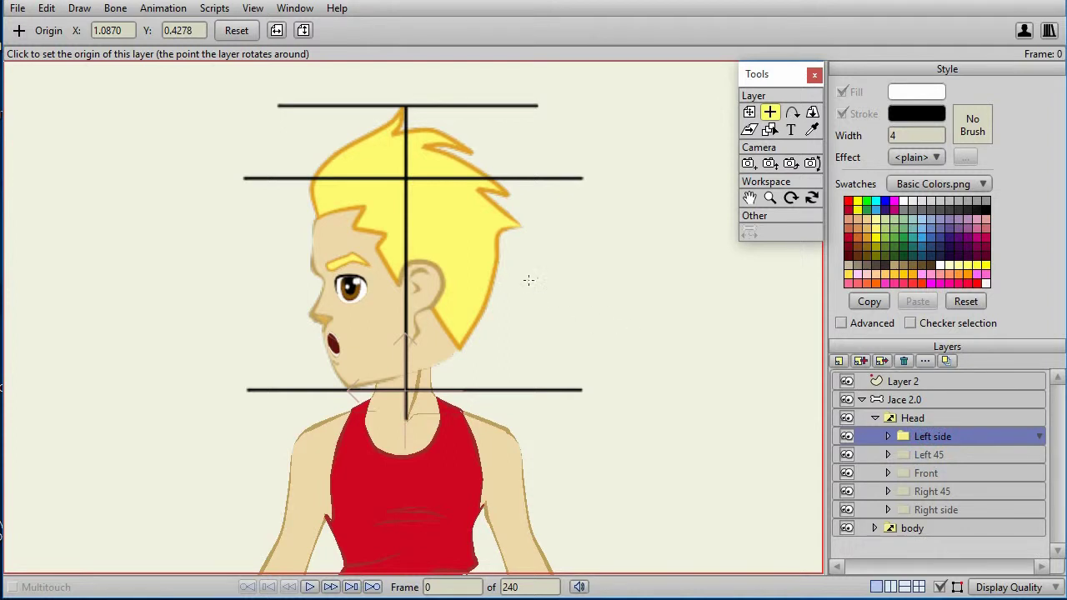
{"action": "left_click", "coordinate": [950, 472]}
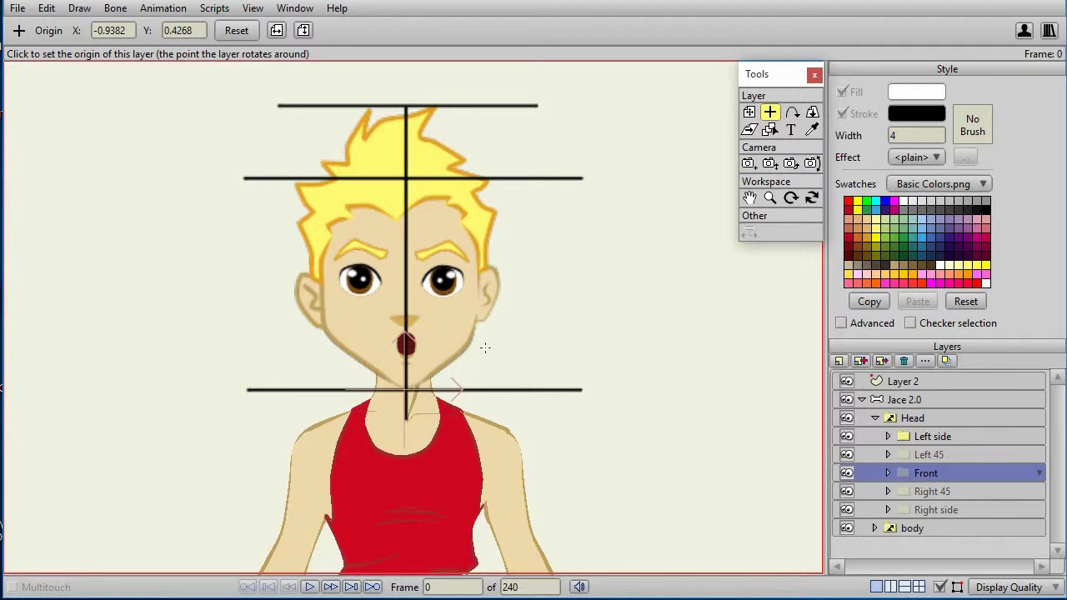
{"action": "left_click", "coordinate": [927, 452]}
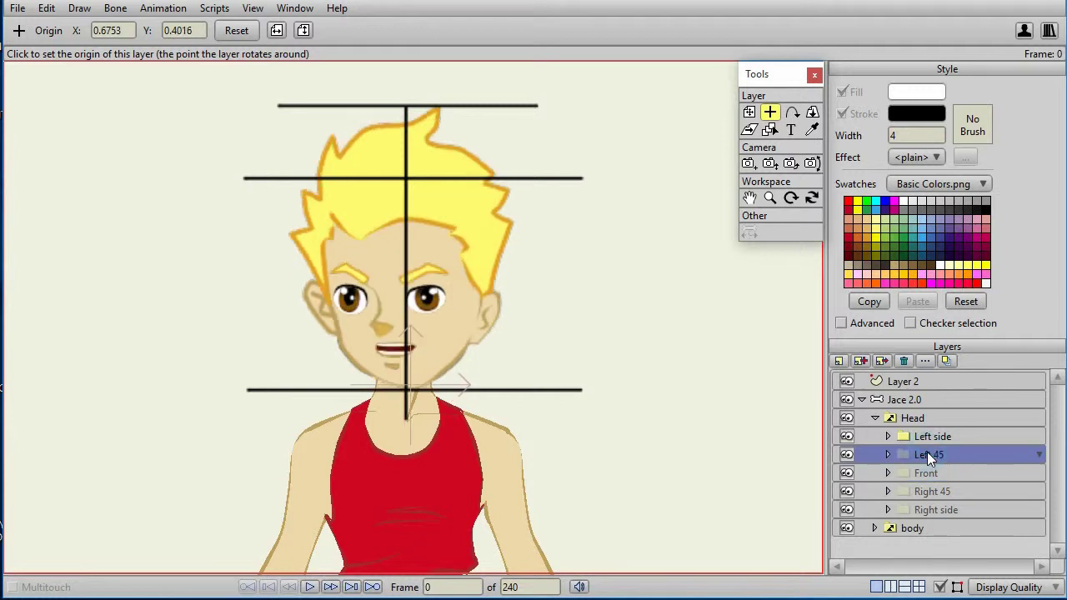
{"action": "left_click", "coordinate": [949, 490]}
{"action": "left_click", "coordinate": [955, 473]}
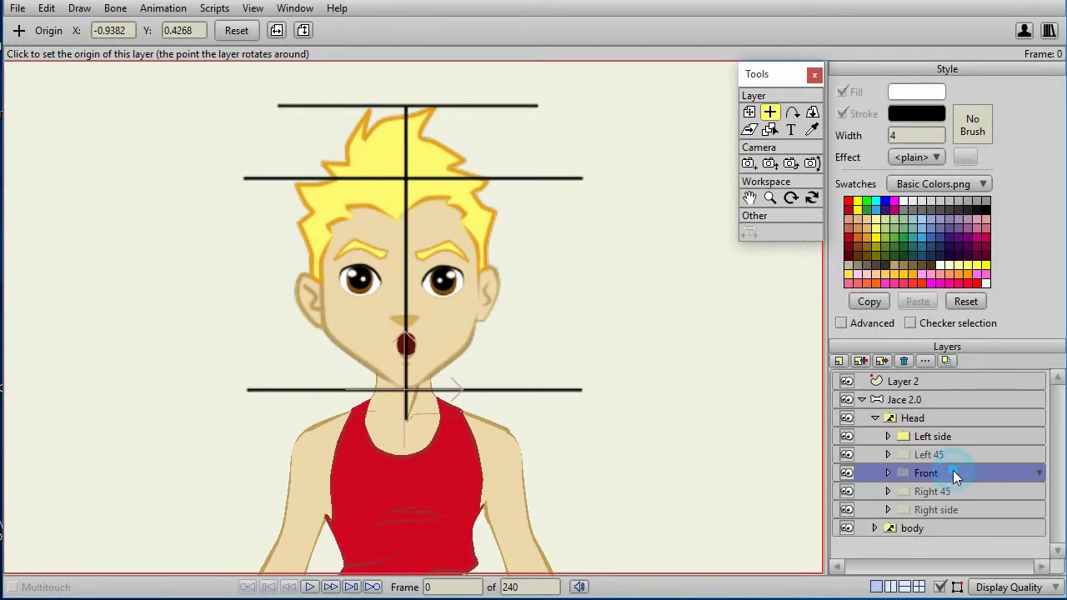
{"action": "left_click", "coordinate": [949, 491]}
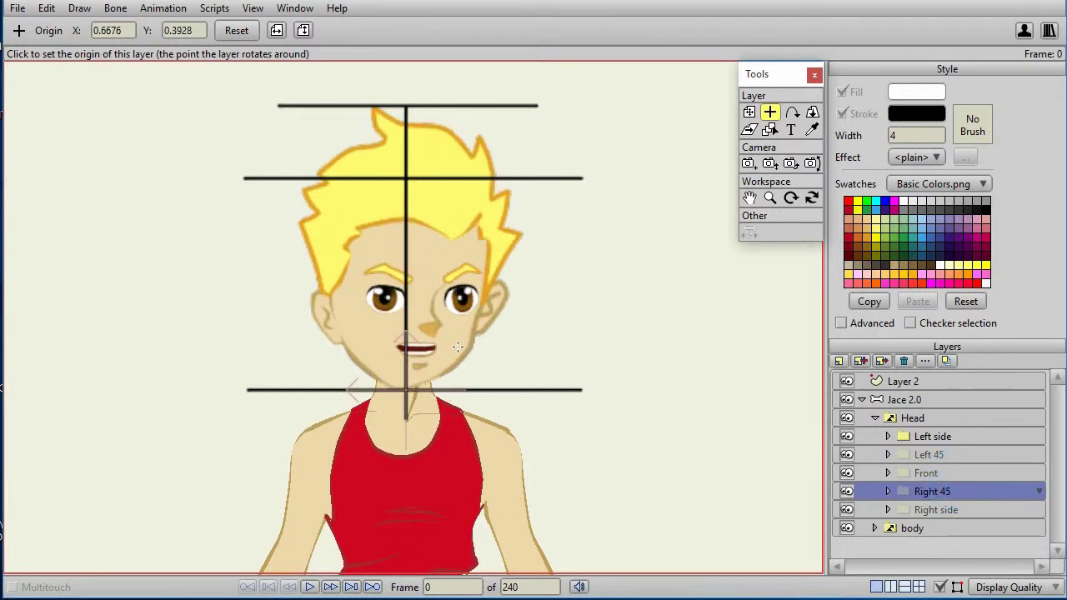
Step: Examine the switch choices of the Front head's Mouth and Eyes layers and of the Head layer, keeping Eyes Open and Front
{"action": "left_click", "coordinate": [939, 472]}
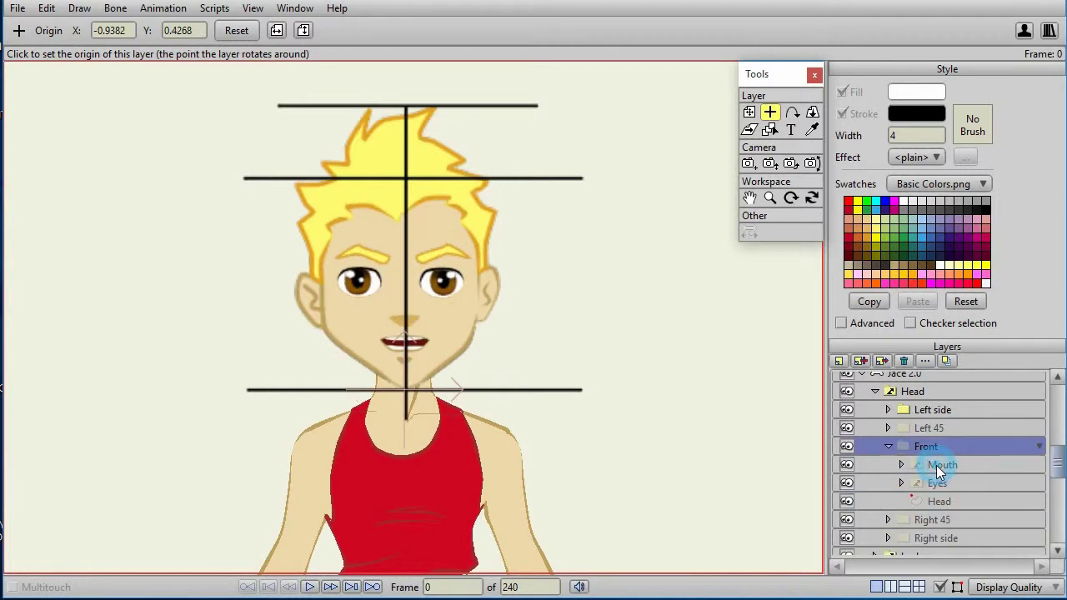
{"action": "left_click", "coordinate": [950, 465]}
{"action": "right_click", "coordinate": [950, 465]}
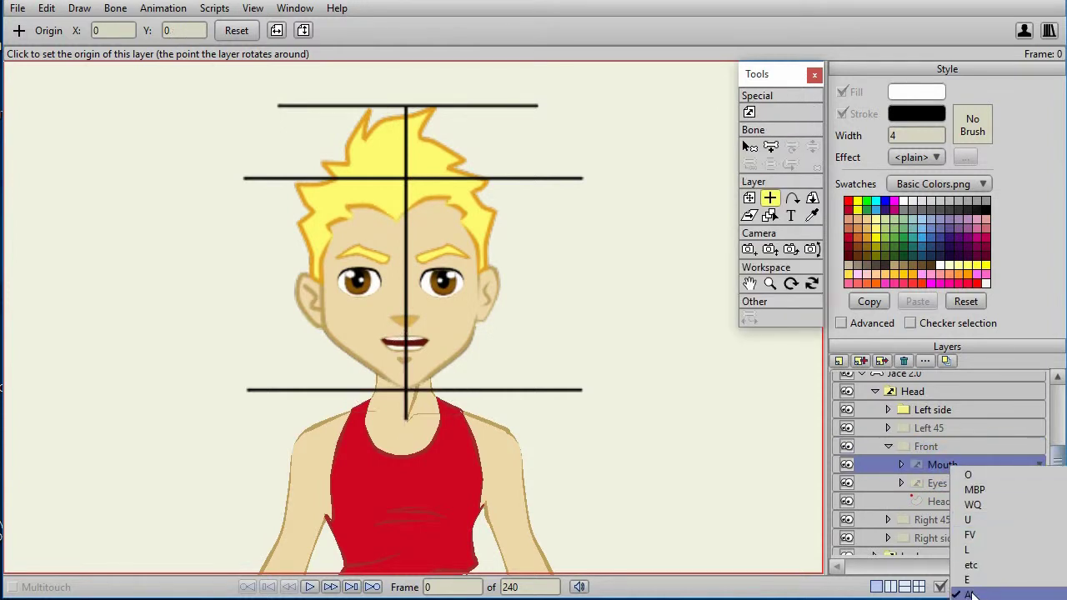
{"action": "left_click", "coordinate": [967, 561]}
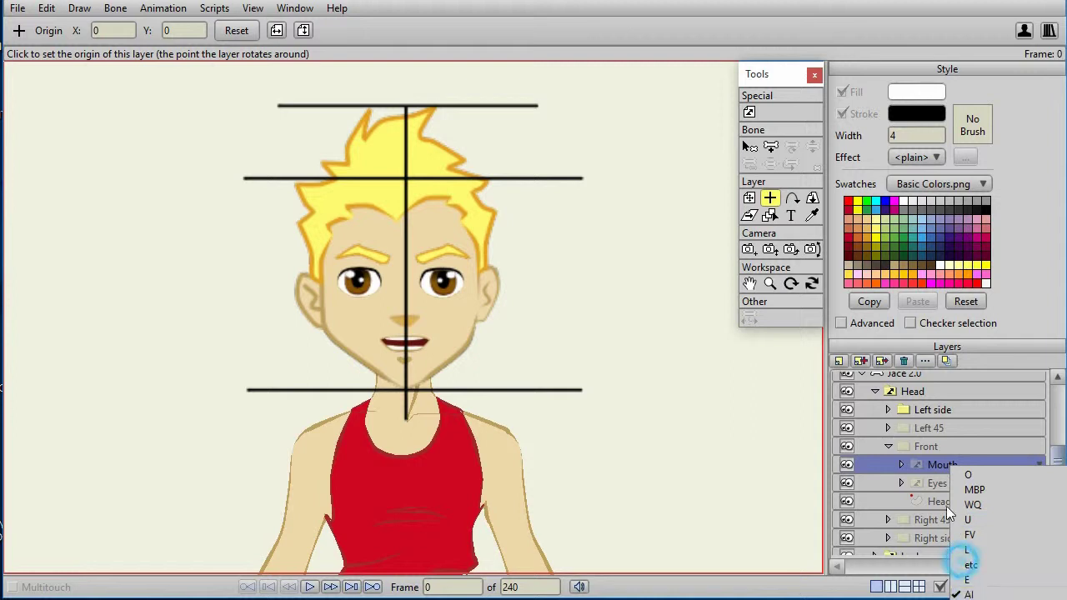
{"action": "left_click", "coordinate": [937, 482]}
{"action": "right_click", "coordinate": [938, 482]}
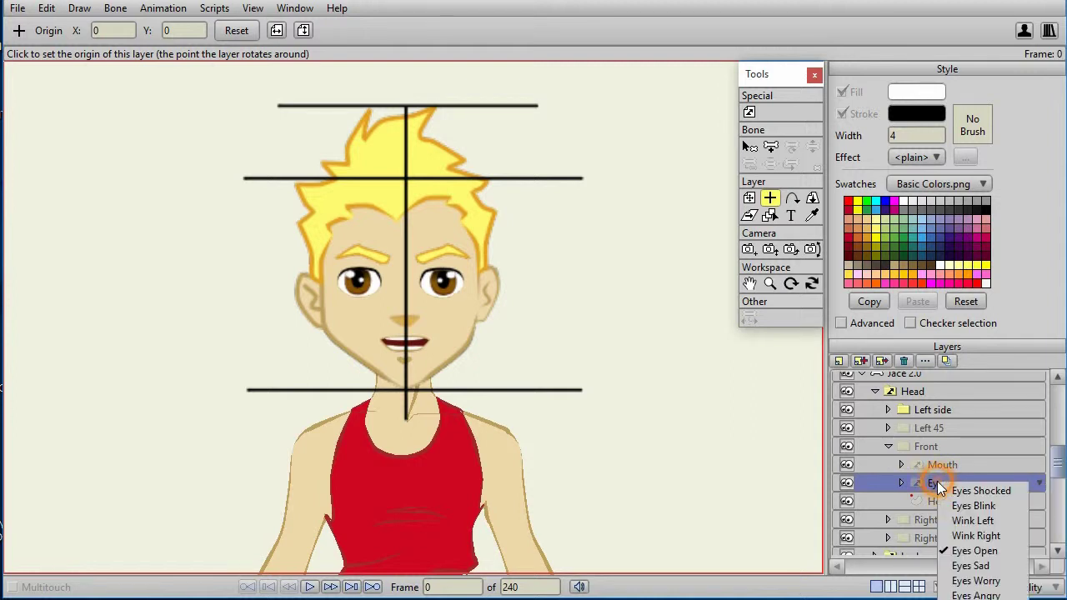
{"action": "left_click", "coordinate": [972, 549]}
{"action": "left_click", "coordinate": [919, 420]}
{"action": "right_click", "coordinate": [919, 420]}
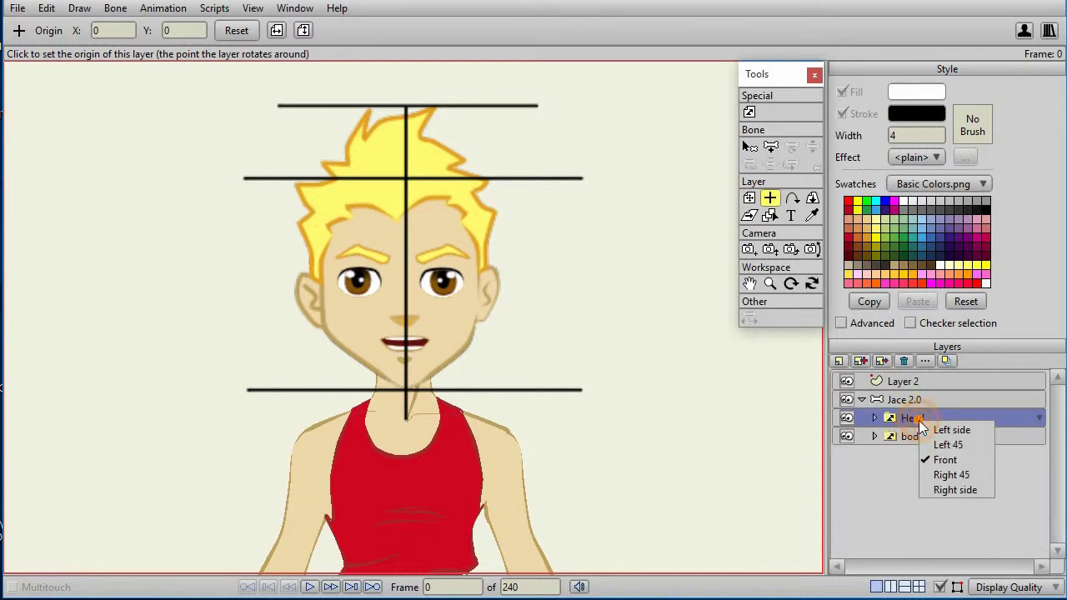
{"action": "left_click", "coordinate": [930, 460]}
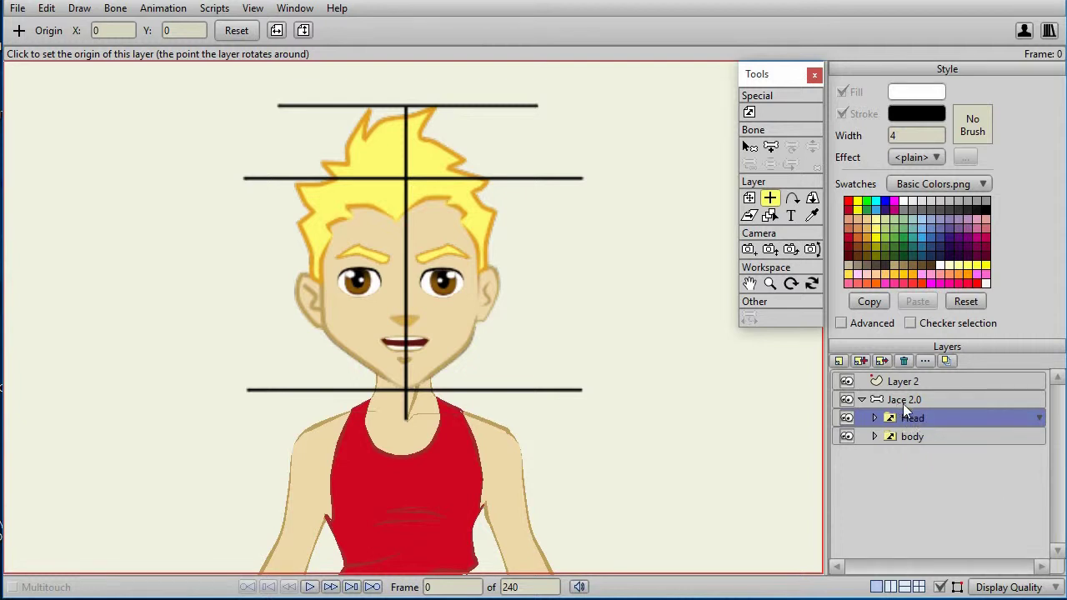
Step: Add a vertical bone beside the head in the Jace 2.0 layer and name it Head Turn
{"action": "left_click", "coordinate": [903, 404]}
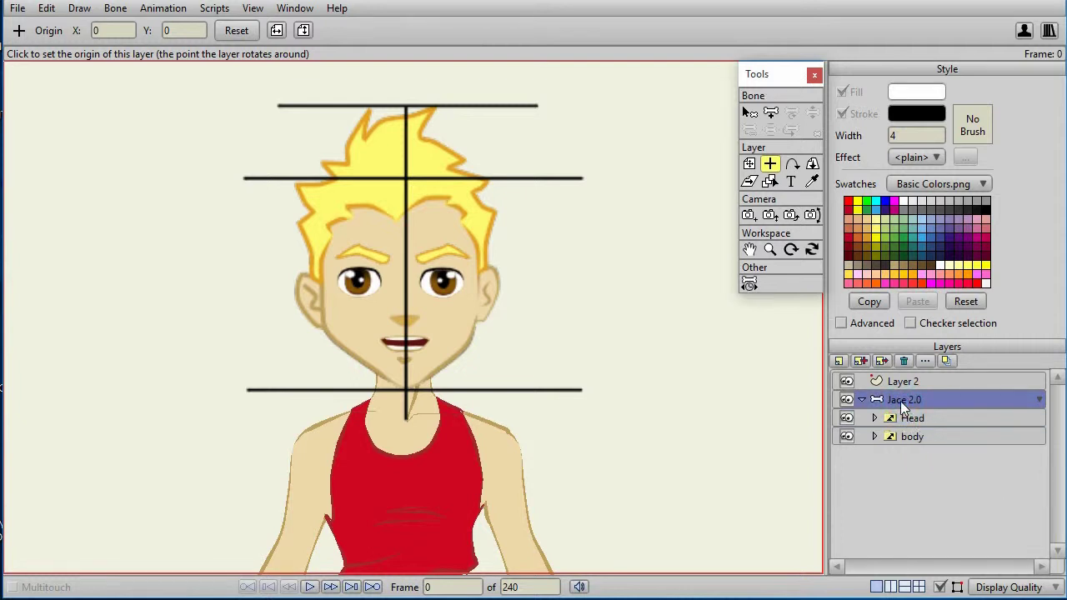
{"action": "left_click", "coordinate": [772, 114]}
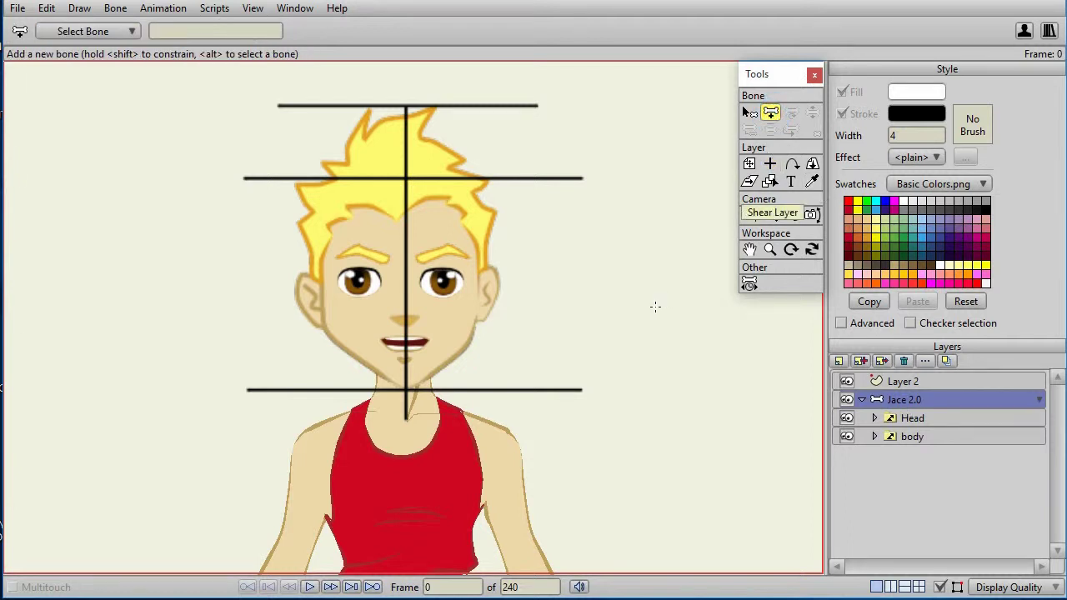
{"action": "left_click_drag", "start_coordinate": [629, 325], "coordinate": [621, 205]}
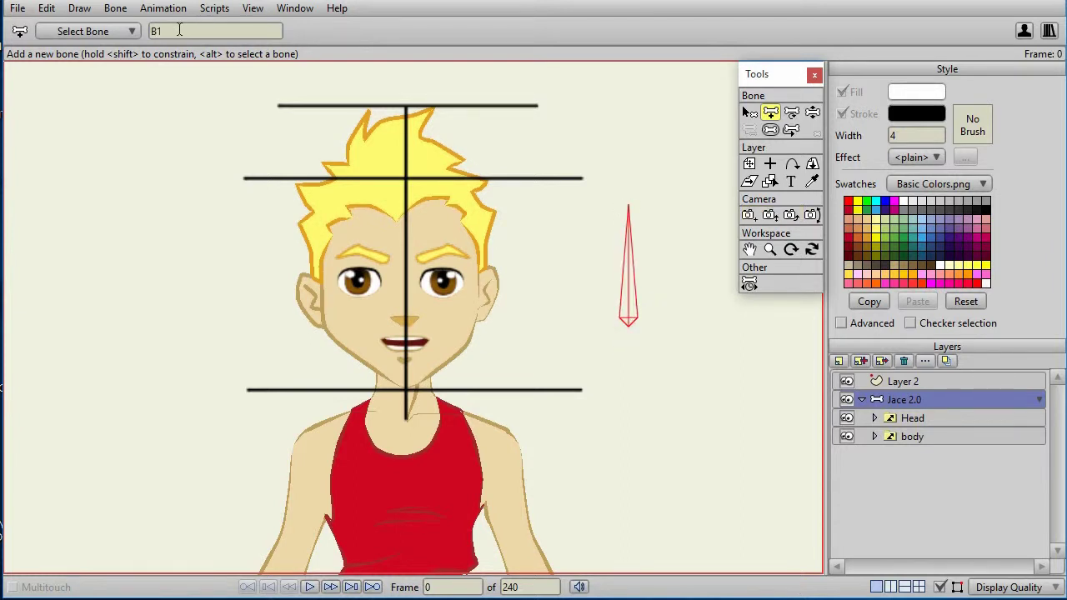
{"action": "left_click", "coordinate": [125, 33]}
{"action": "type", "text": "Hea"}
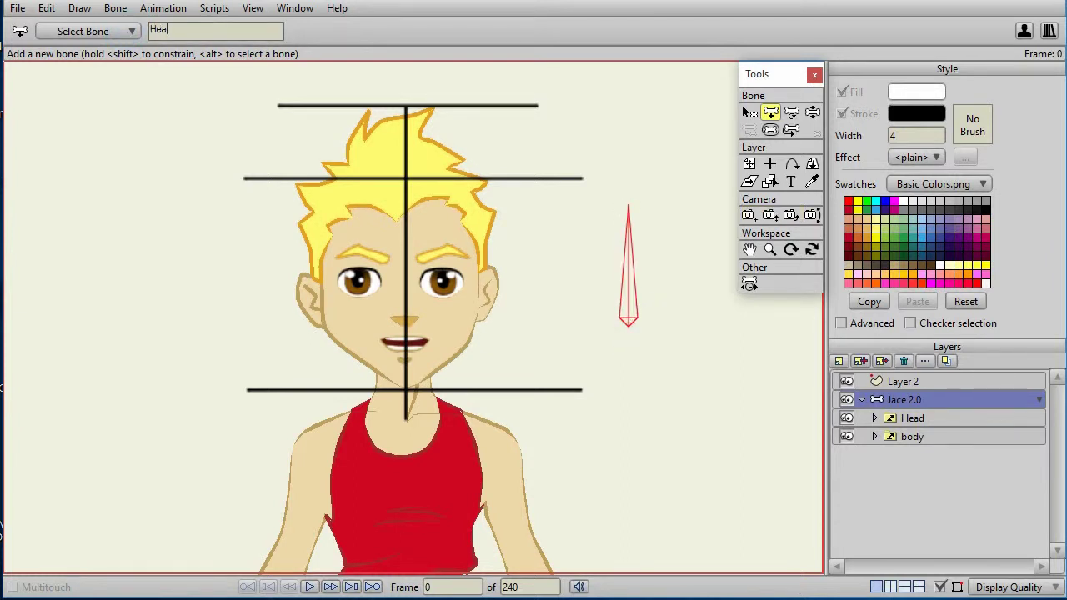
{"action": "type", "text": "d Turn"}
{"action": "key", "text": "Return"}
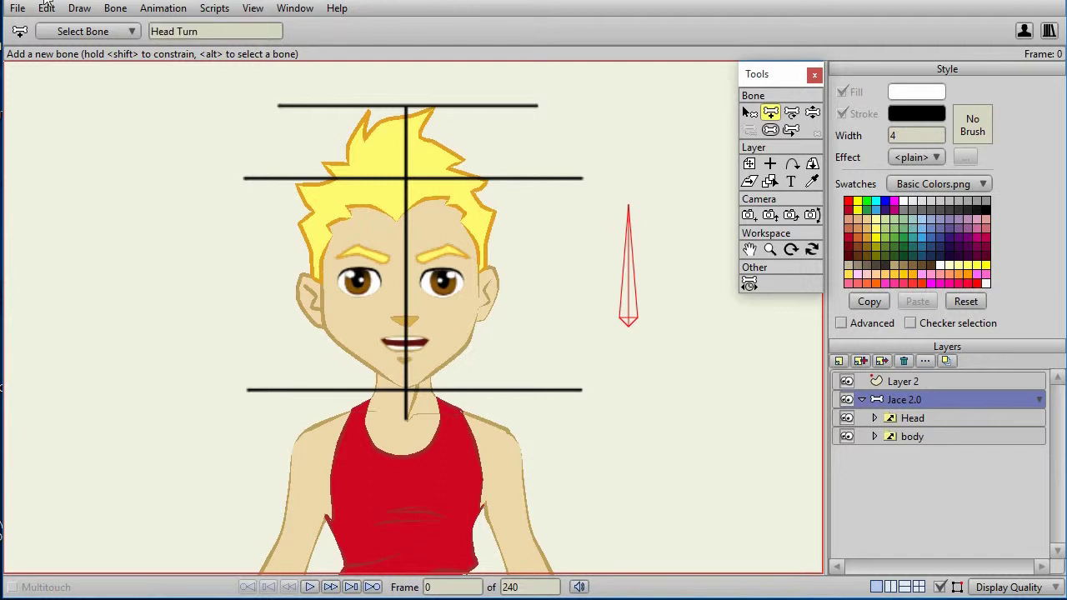
Step: Make the Head Turn bone a smart bone dial from -45 to 45 degrees over 96 frames, with separate positive and negative actions
{"action": "left_click", "coordinate": [117, 10]}
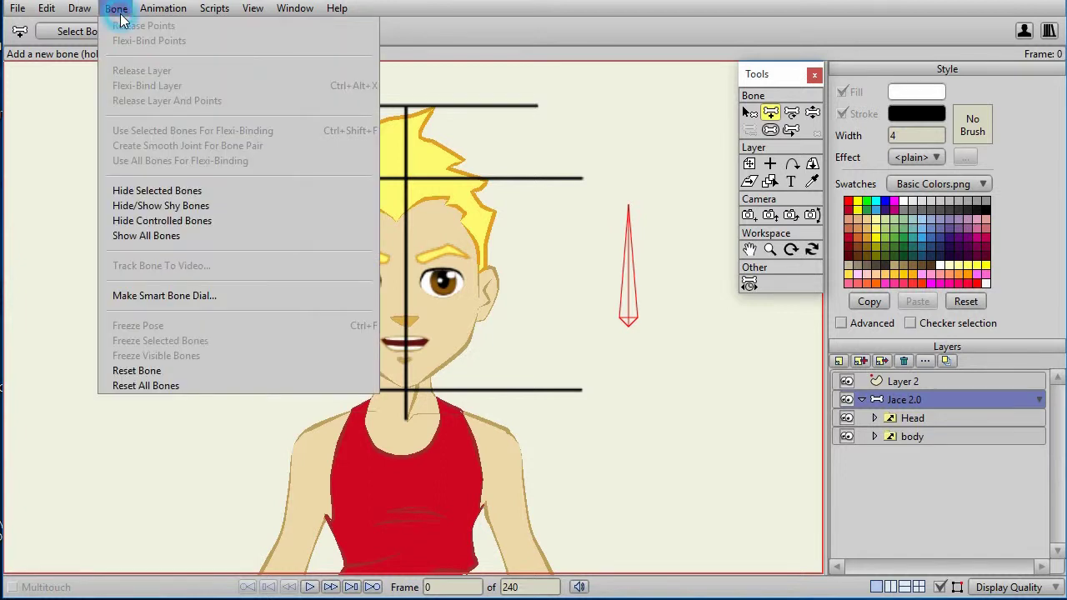
{"action": "left_click", "coordinate": [150, 298]}
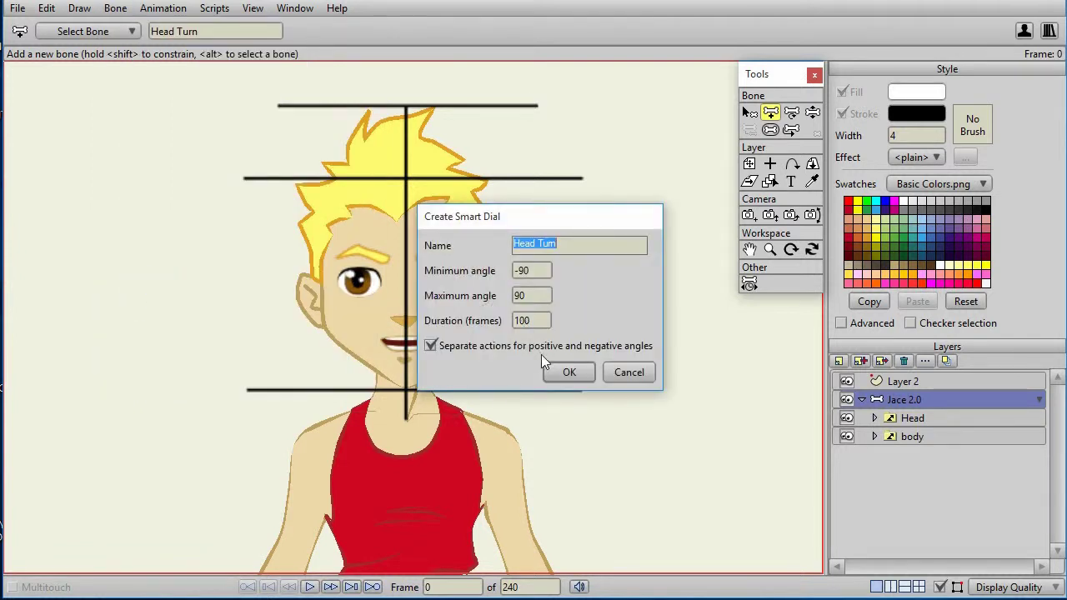
{"action": "left_click", "coordinate": [543, 269]}
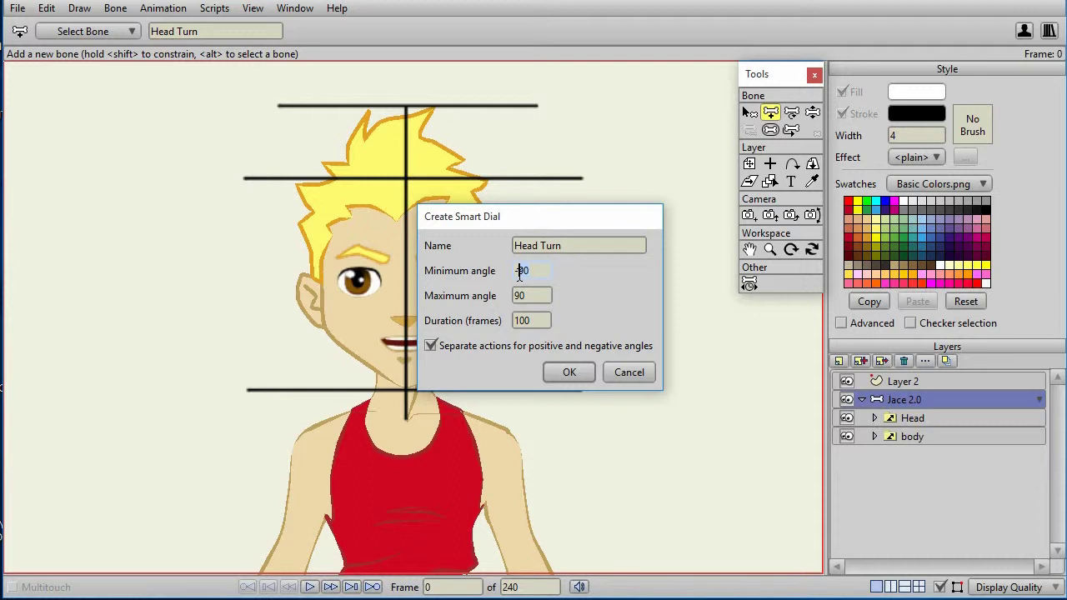
{"action": "type", "text": "45"}
{"action": "double_click", "coordinate": [523, 295]}
{"action": "type", "text": "45"}
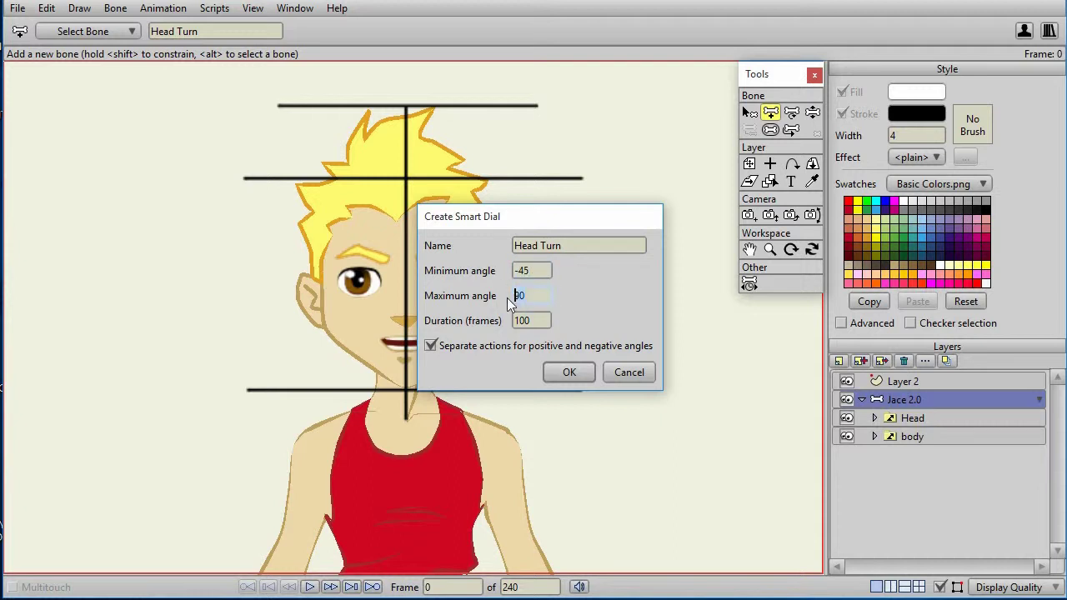
{"action": "double_click", "coordinate": [530, 321]}
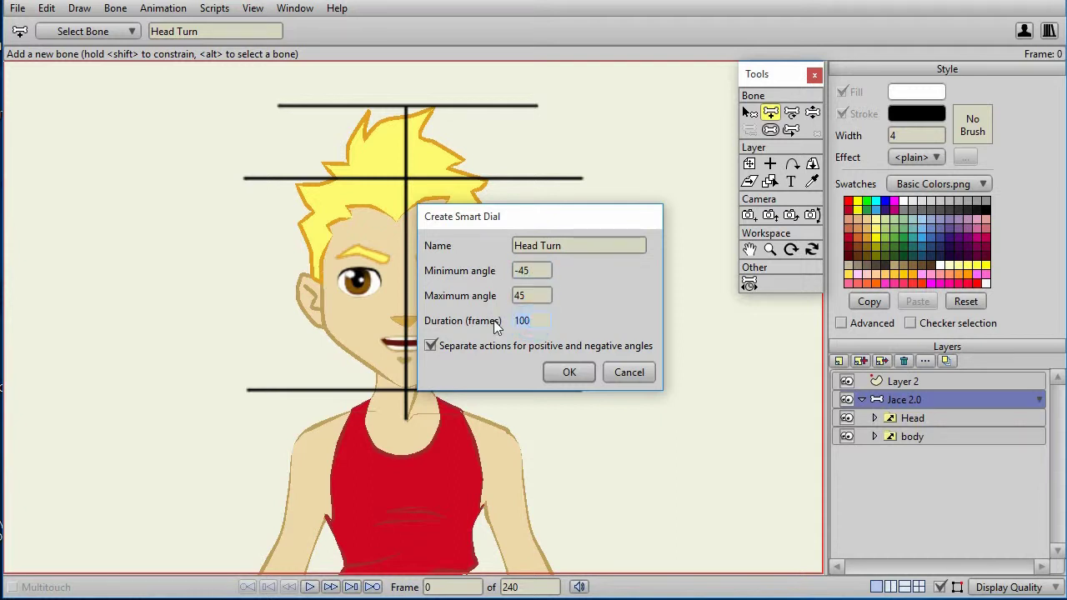
{"action": "type", "text": "96"}
{"action": "left_click", "coordinate": [563, 376]}
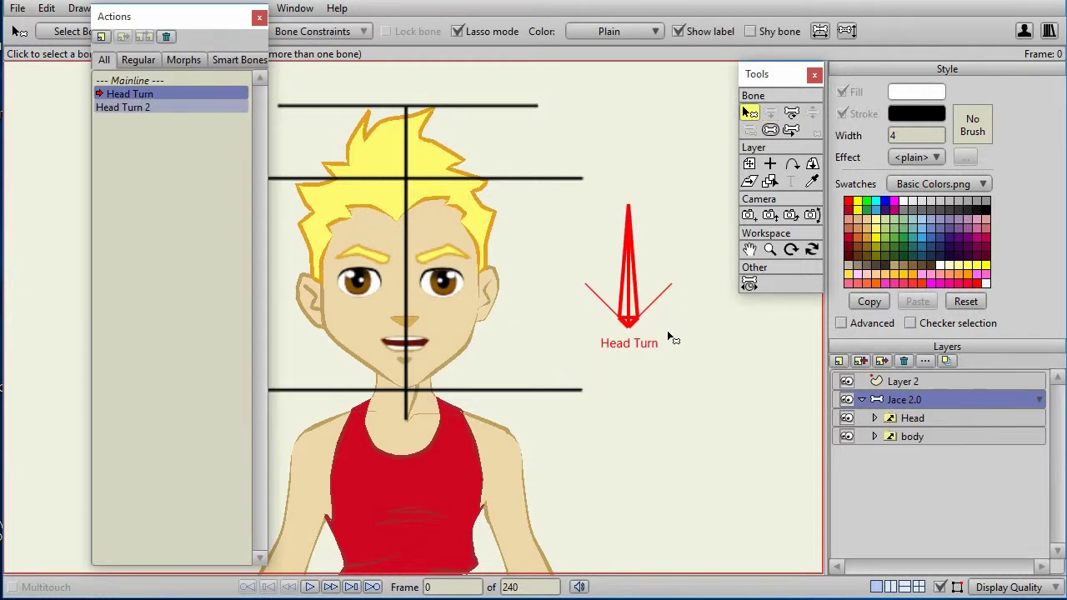
{"action": "left_click", "coordinate": [704, 355]}
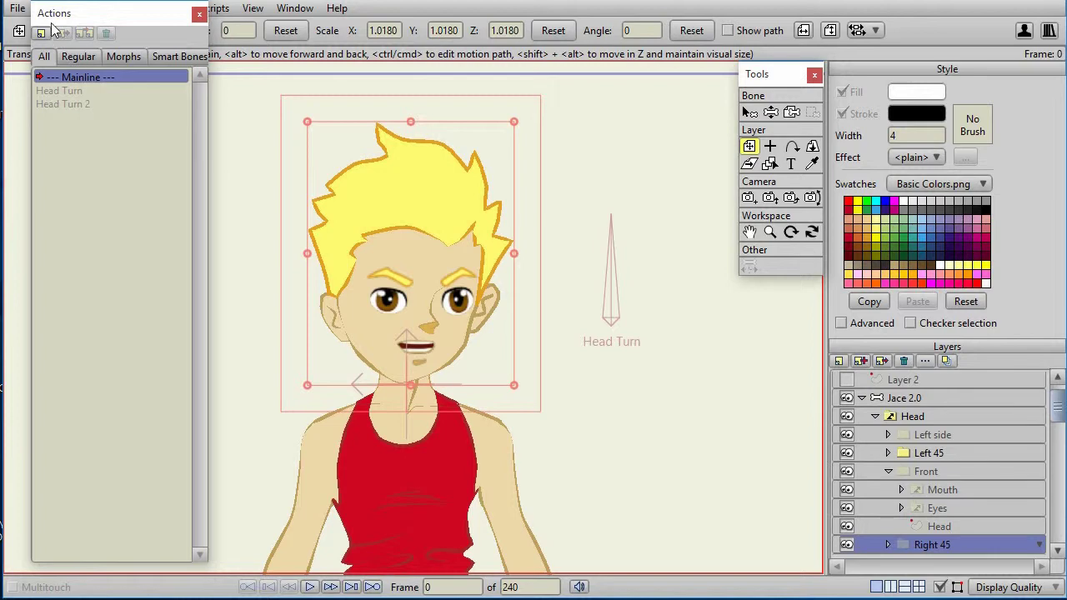
Step: Render a preview of the full character with the Left 45 head and save it as the image left45.png
{"action": "left_click", "coordinate": [17, 9]}
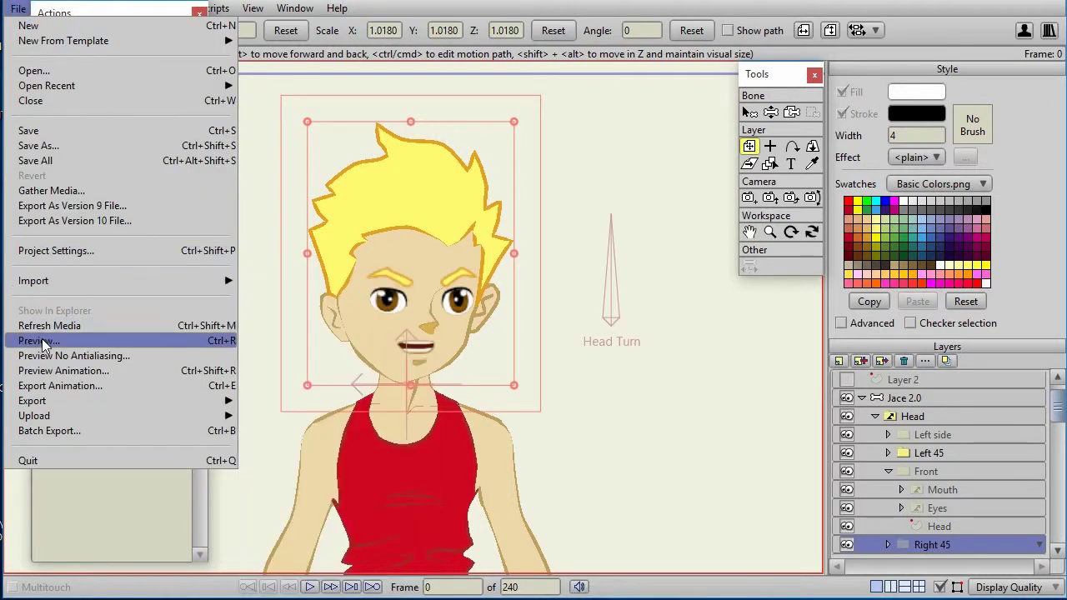
{"action": "left_click", "coordinate": [42, 338]}
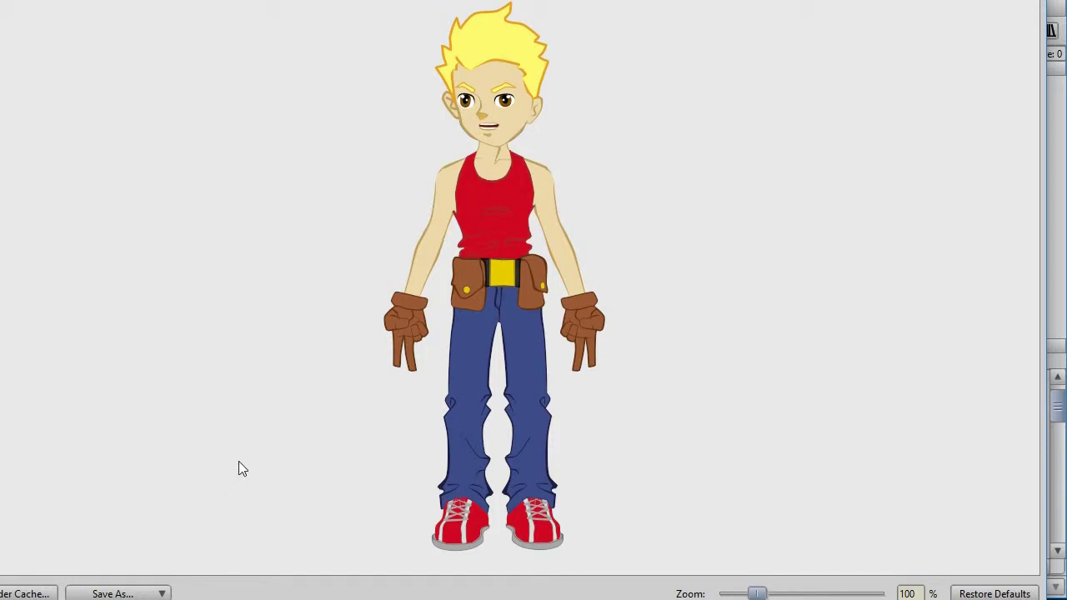
{"action": "left_click", "coordinate": [89, 594]}
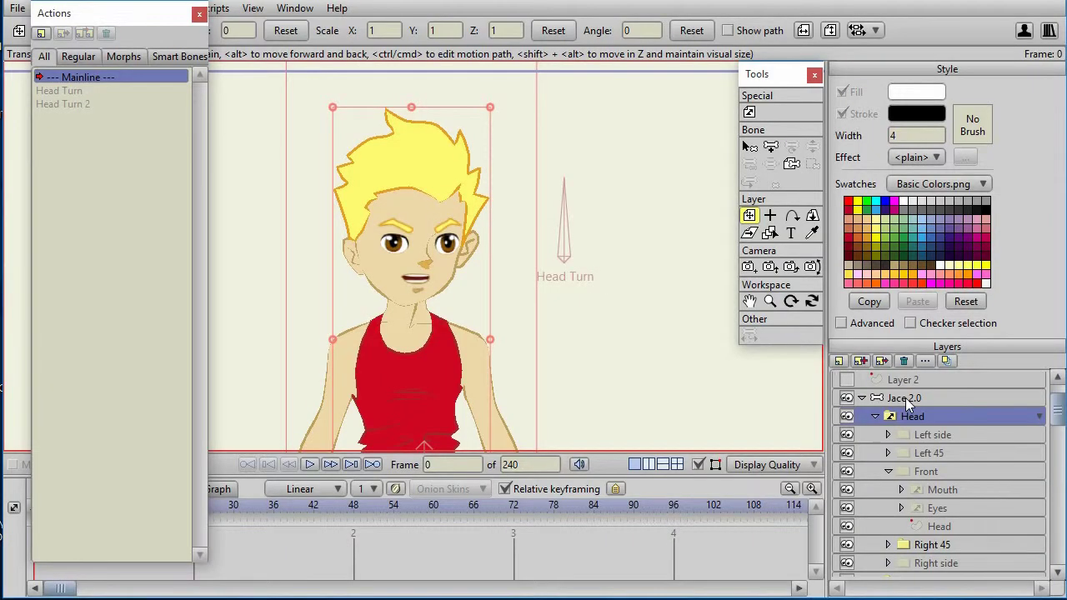
Step: Import the images left45.png and Right45.png as layers above the Jace 2.0 bone layer
{"action": "left_click", "coordinate": [906, 397]}
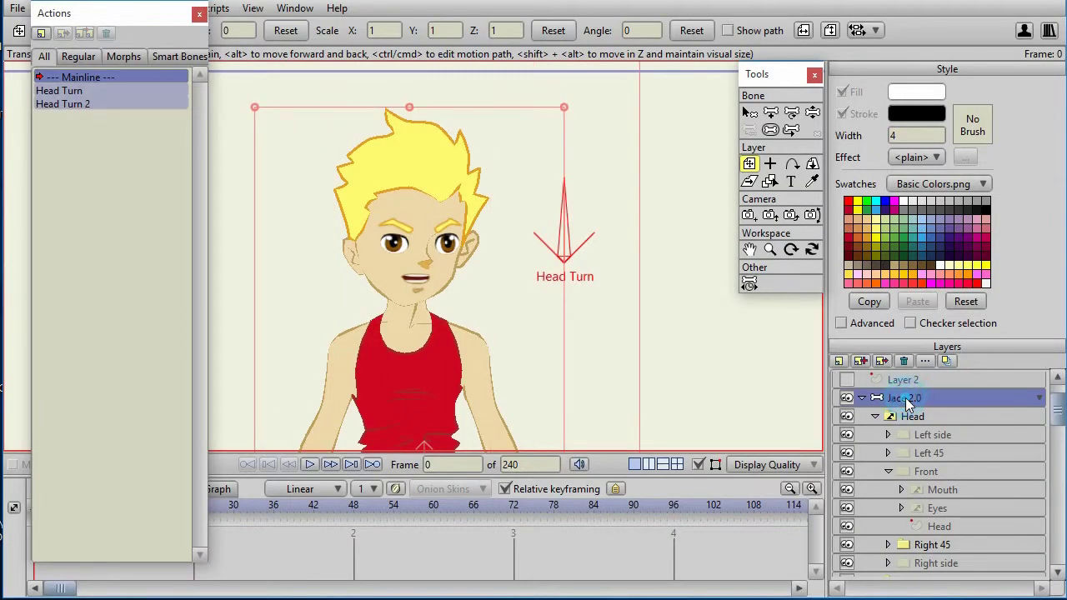
{"action": "left_click", "coordinate": [18, 9]}
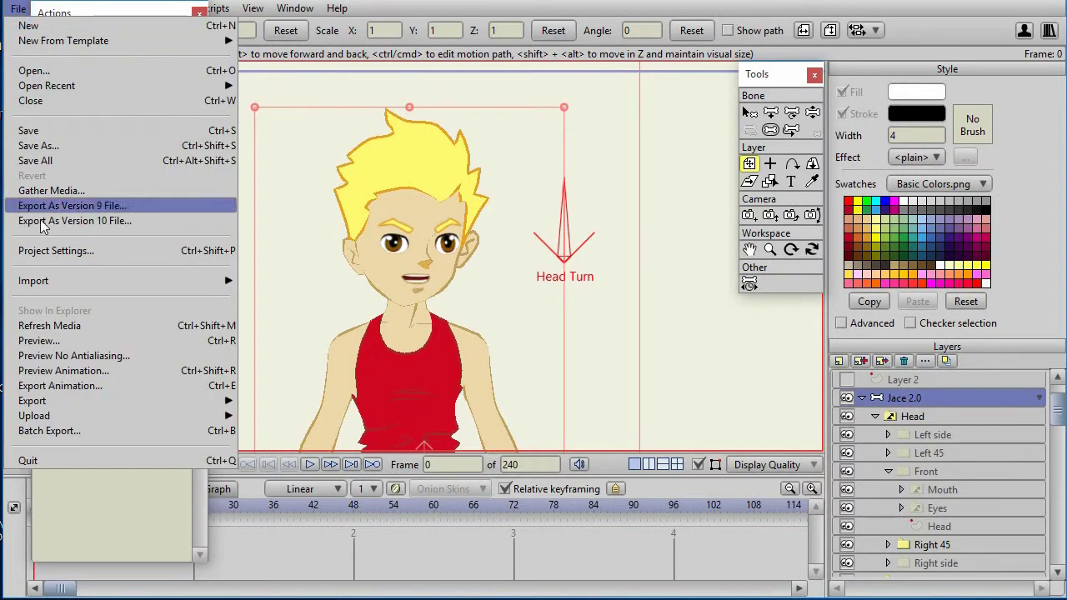
{"action": "mouse_move", "coordinate": [47, 280]}
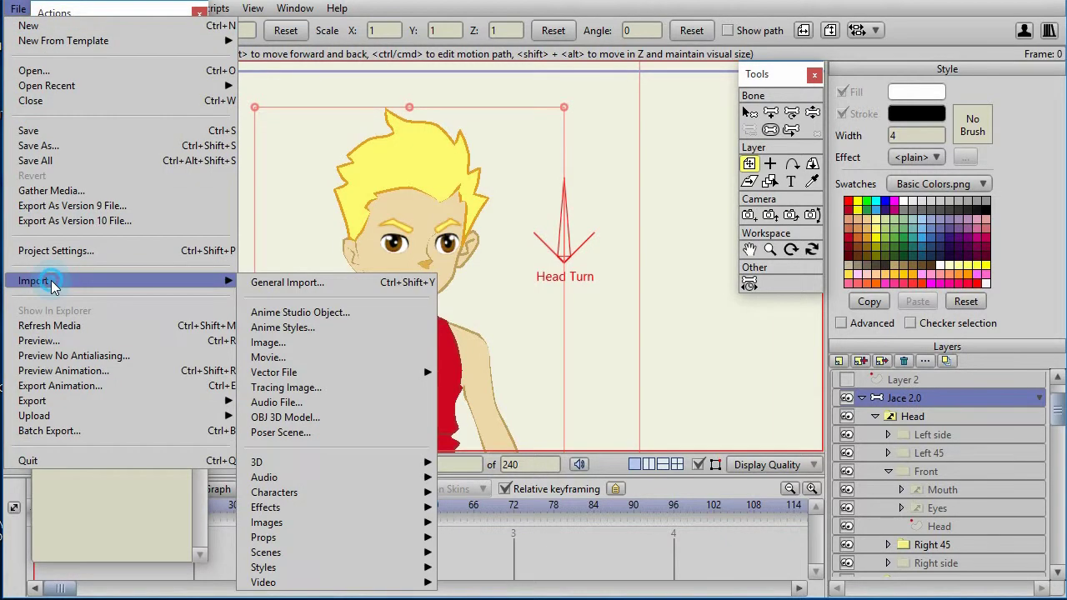
{"action": "left_click", "coordinate": [298, 346]}
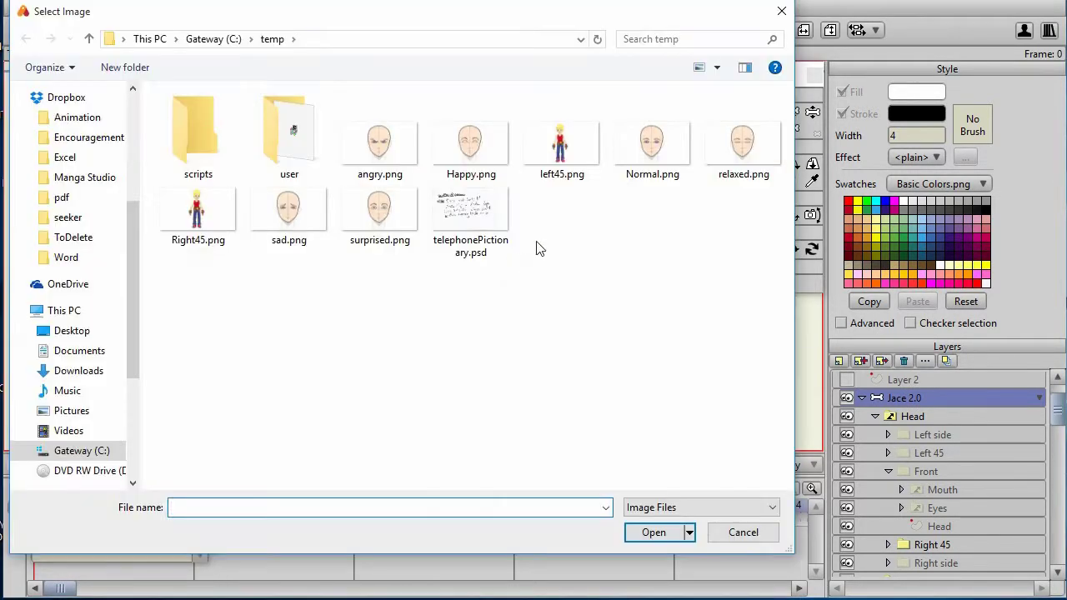
{"action": "left_click", "coordinate": [571, 156]}
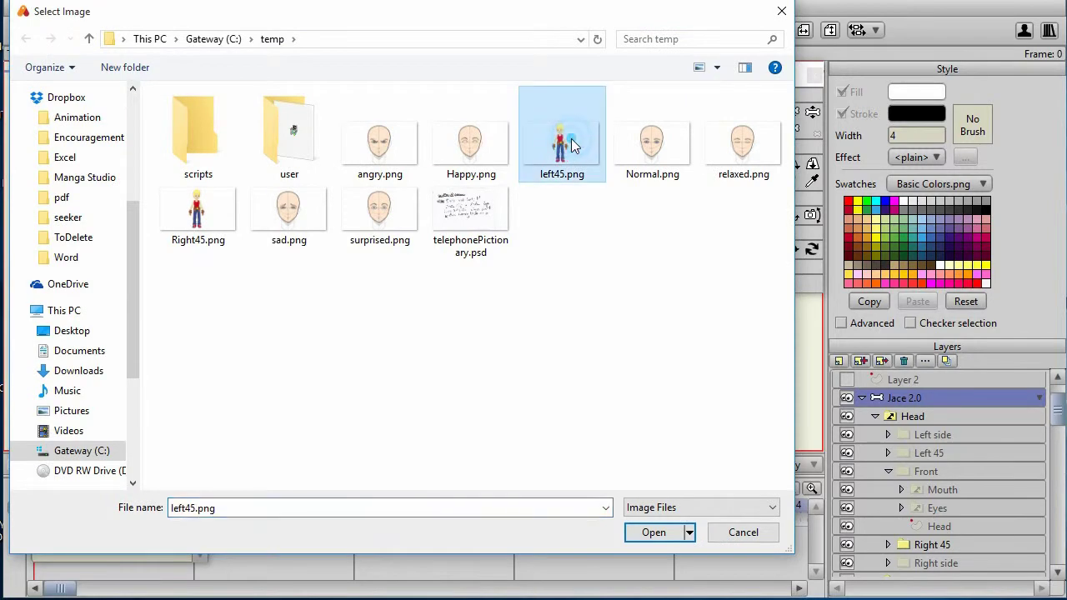
{"action": "left_click", "coordinate": [210, 207], "text": "ctrl"}
{"action": "left_click", "coordinate": [653, 532]}
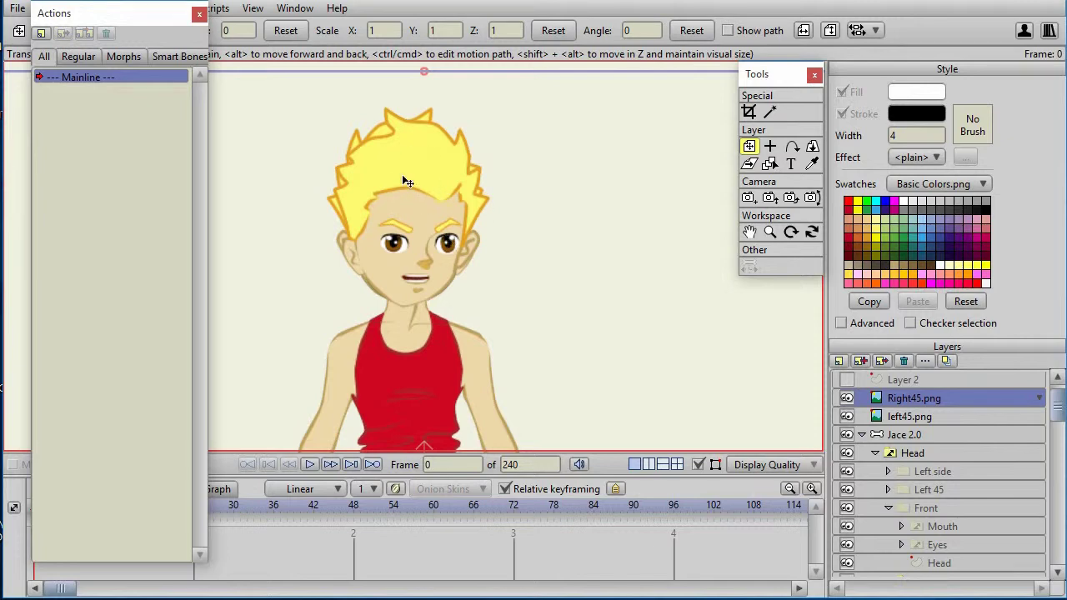
Step: Hide the Right45.png layer and switch the Head layer to Left 45 to compare it with the left45.png image
{"action": "left_click", "coordinate": [848, 398]}
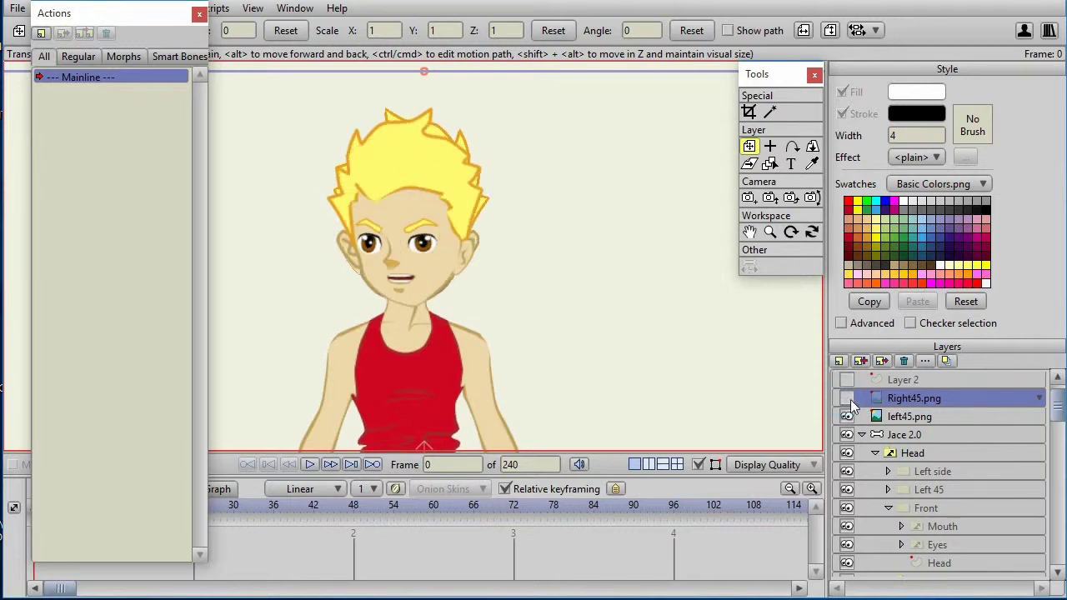
{"action": "right_click", "coordinate": [918, 456]}
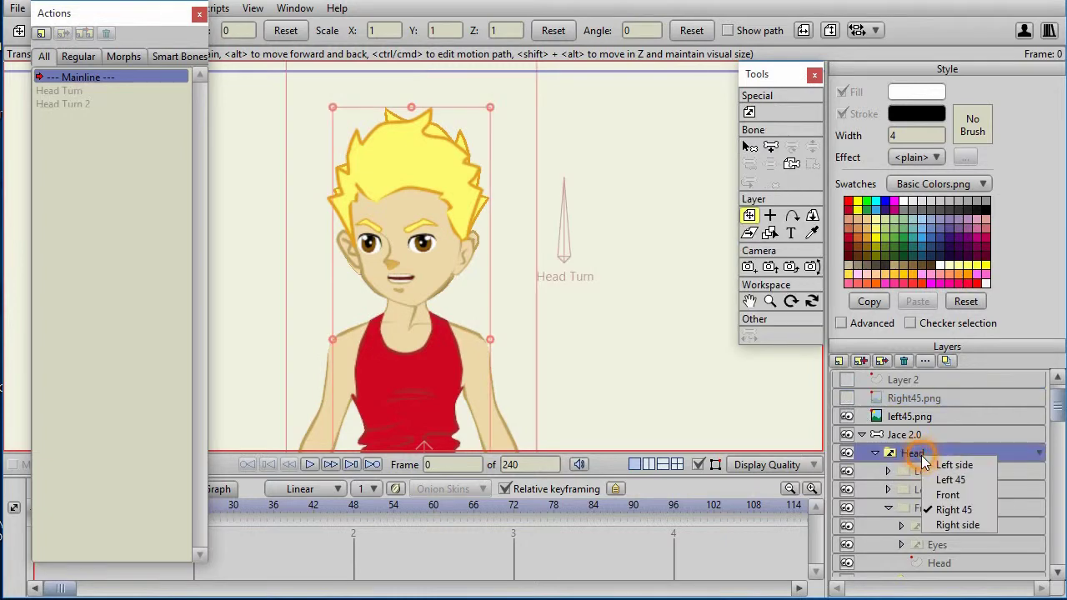
{"action": "left_click", "coordinate": [950, 480]}
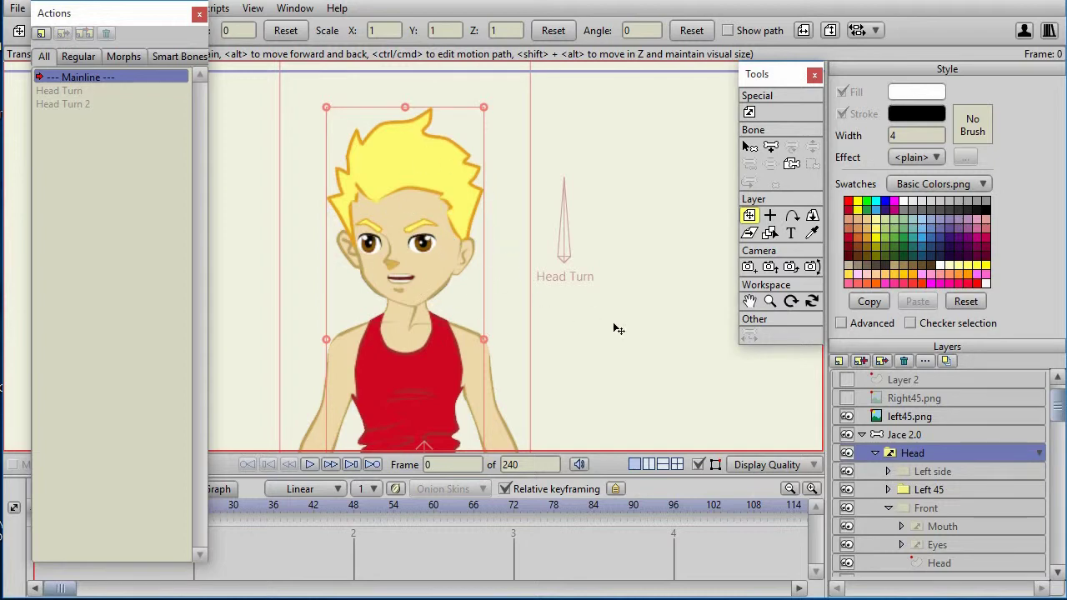
Step: Set the opacity of the left45.png layer to 60%
{"action": "left_click", "coordinate": [904, 417]}
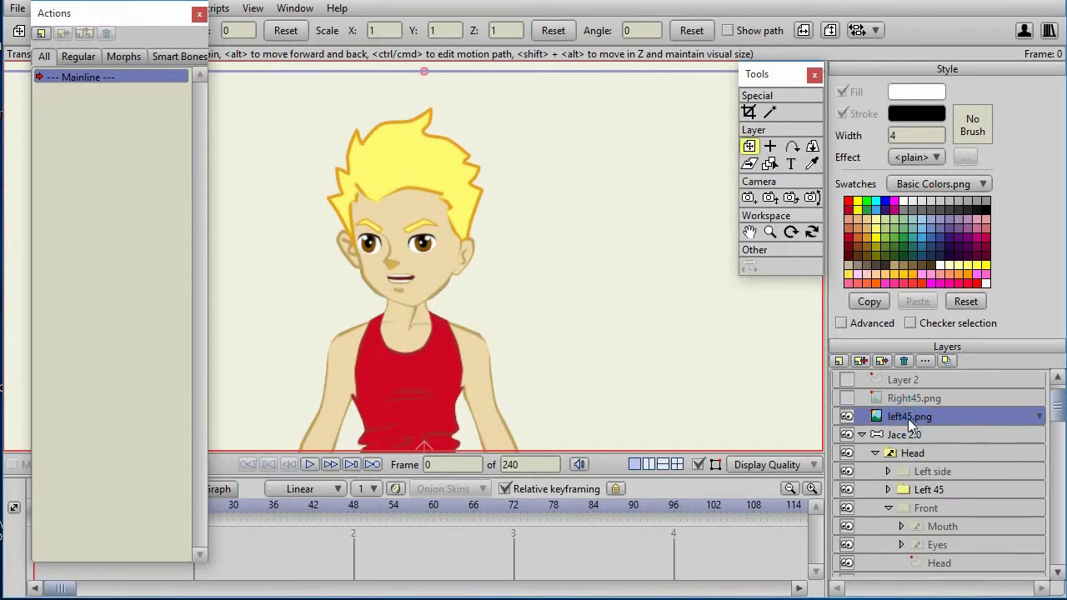
{"action": "left_click", "coordinate": [925, 360]}
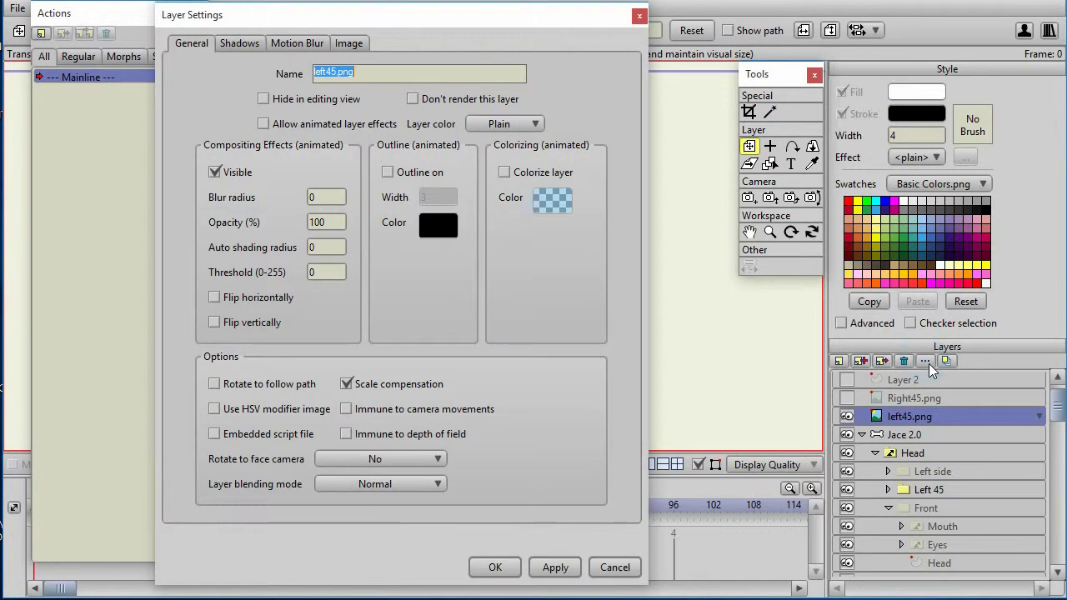
{"action": "double_click", "coordinate": [338, 223]}
{"action": "type", "text": "6"}
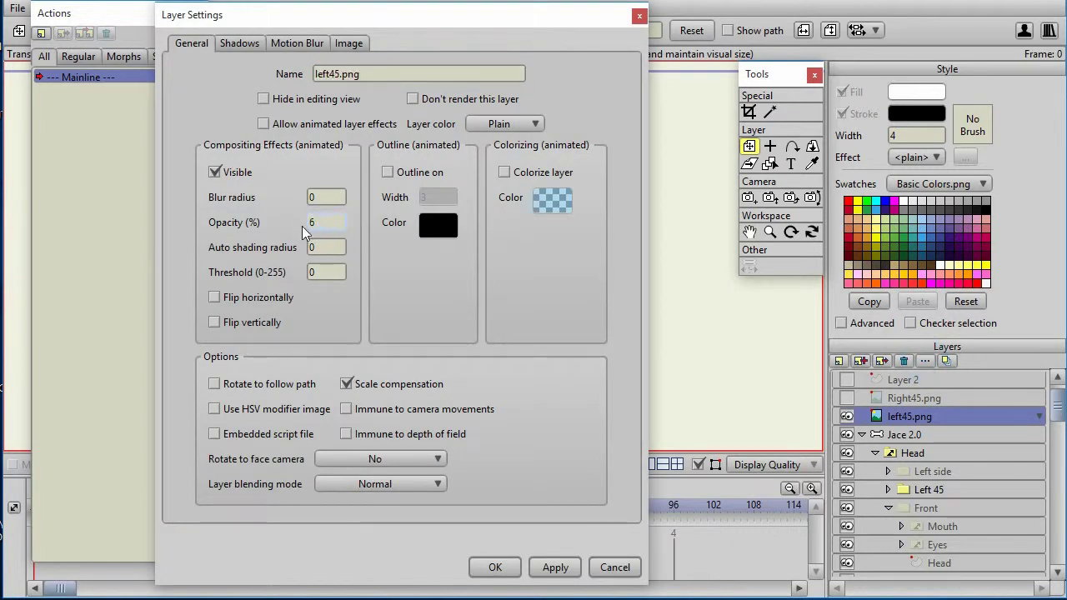
{"action": "type", "text": "0"}
{"action": "left_click", "coordinate": [496, 568]}
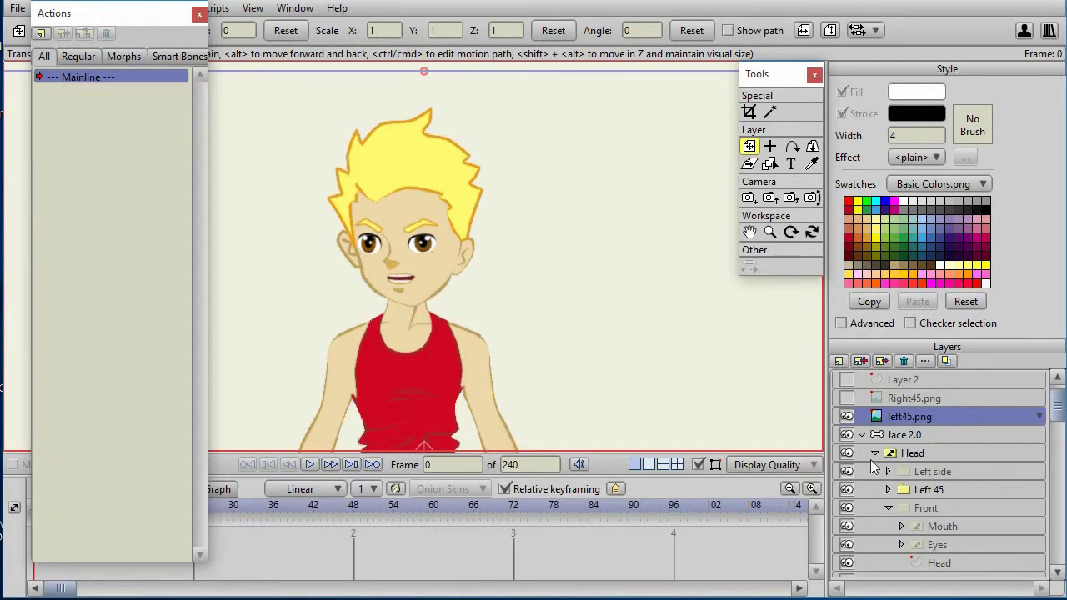
Step: Switch the Head layer to Front beneath the semi-transparent left45.png image
{"action": "right_click", "coordinate": [932, 453]}
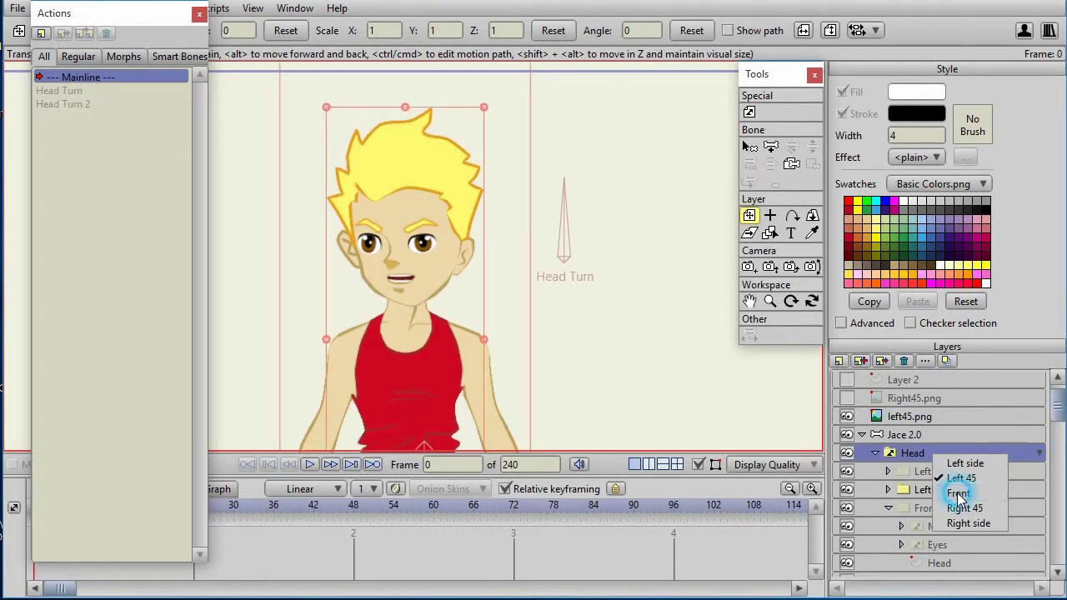
{"action": "left_click", "coordinate": [957, 493]}
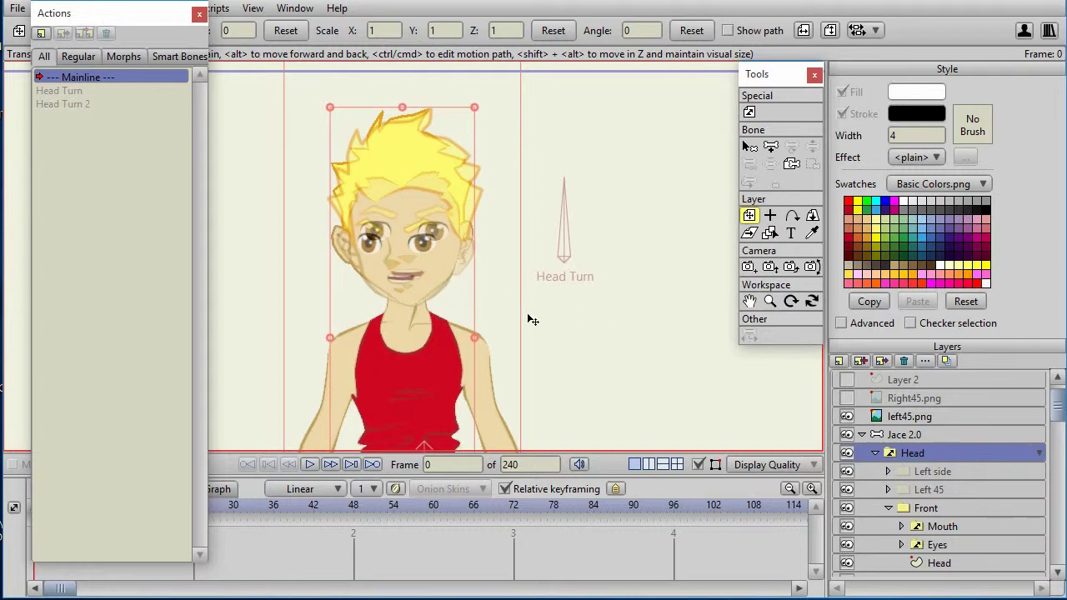
{"action": "scroll", "coordinate": [529, 316], "scroll_direction": "up", "scroll_amount": 2}
{"action": "scroll", "coordinate": [536, 294], "scroll_direction": "up", "scroll_amount": 1}
{"action": "scroll", "coordinate": [540, 293], "scroll_direction": "up", "scroll_amount": 1}
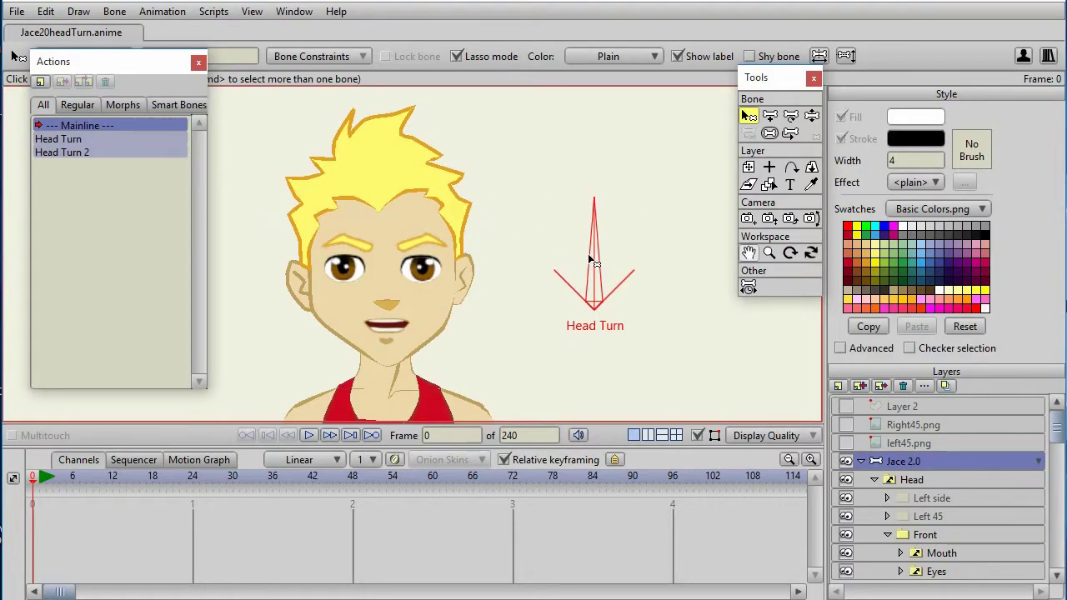
Step: Make the left45.png reference layer visible over the front head and review its layer settings
{"action": "left_click", "coordinate": [846, 443]}
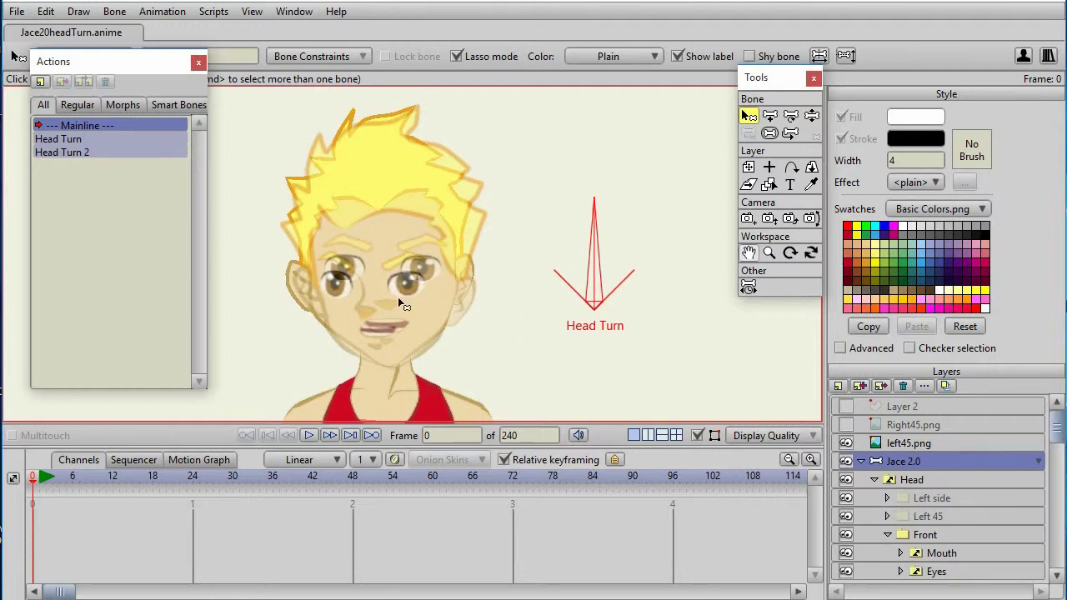
{"action": "left_click", "coordinate": [992, 443]}
{"action": "left_click", "coordinate": [924, 386]}
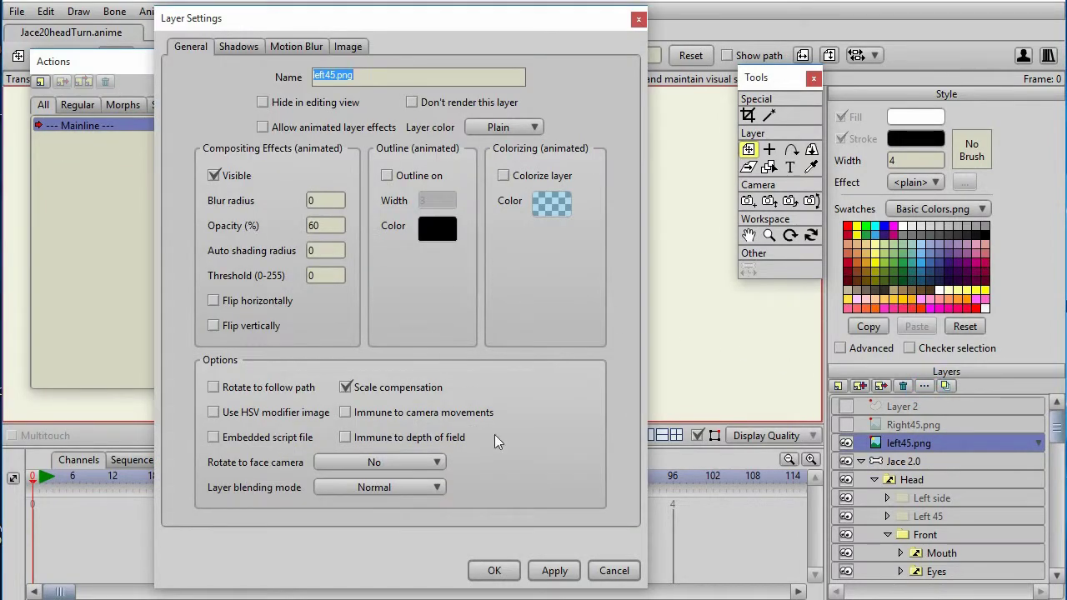
{"action": "left_click", "coordinate": [492, 571]}
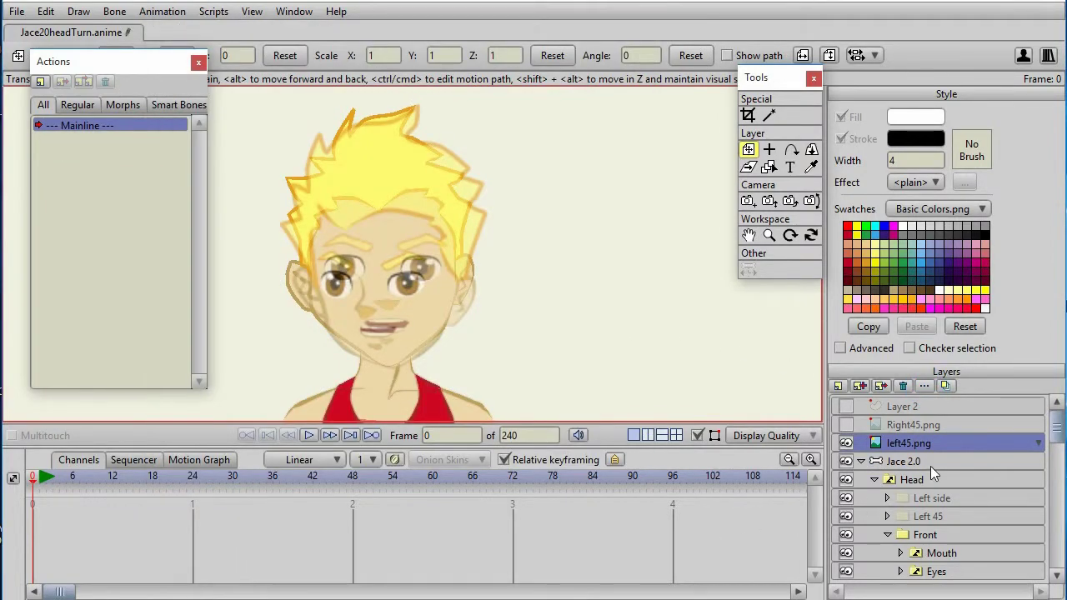
Step: Open the Head Turn action of the Jace 2.0 layer for editing at frame 96
{"action": "left_click", "coordinate": [931, 464]}
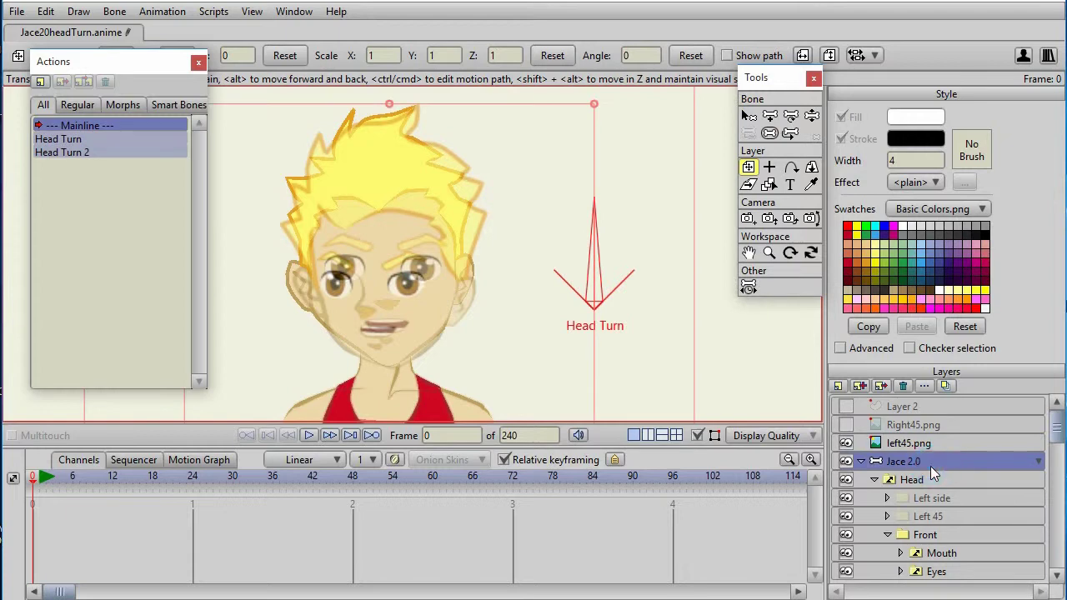
{"action": "left_click", "coordinate": [50, 140]}
{"action": "double_click", "coordinate": [50, 141]}
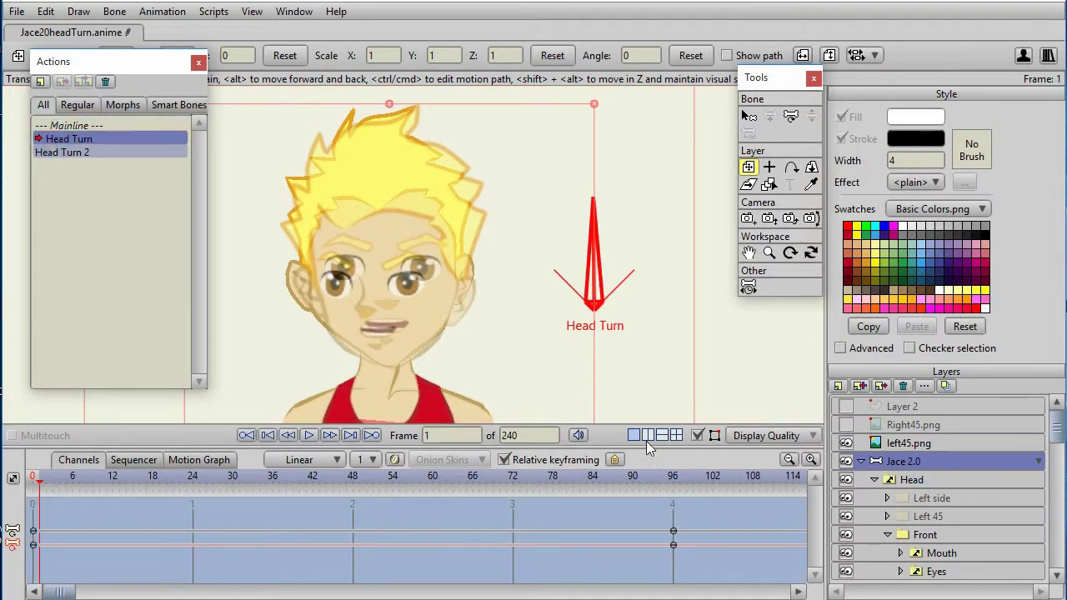
{"action": "left_click", "coordinate": [673, 475]}
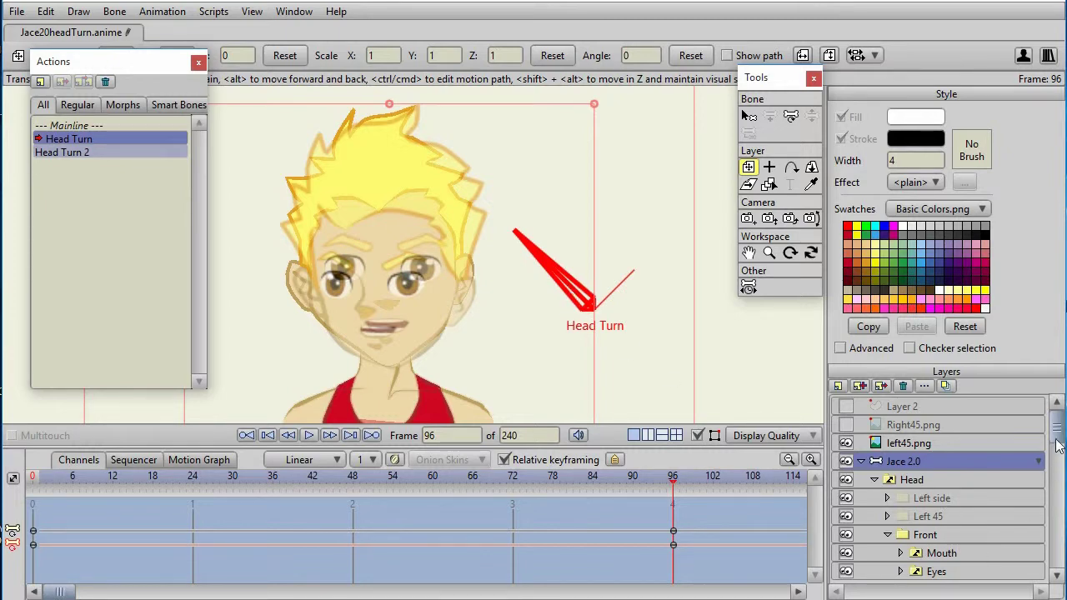
Step: In the Front group's Head layer, move the points of the central hairline notch to match the left45.png reference
{"action": "scroll", "coordinate": [1055, 450], "scroll_direction": "down", "scroll_amount": 4}
{"action": "left_click", "coordinate": [939, 510]}
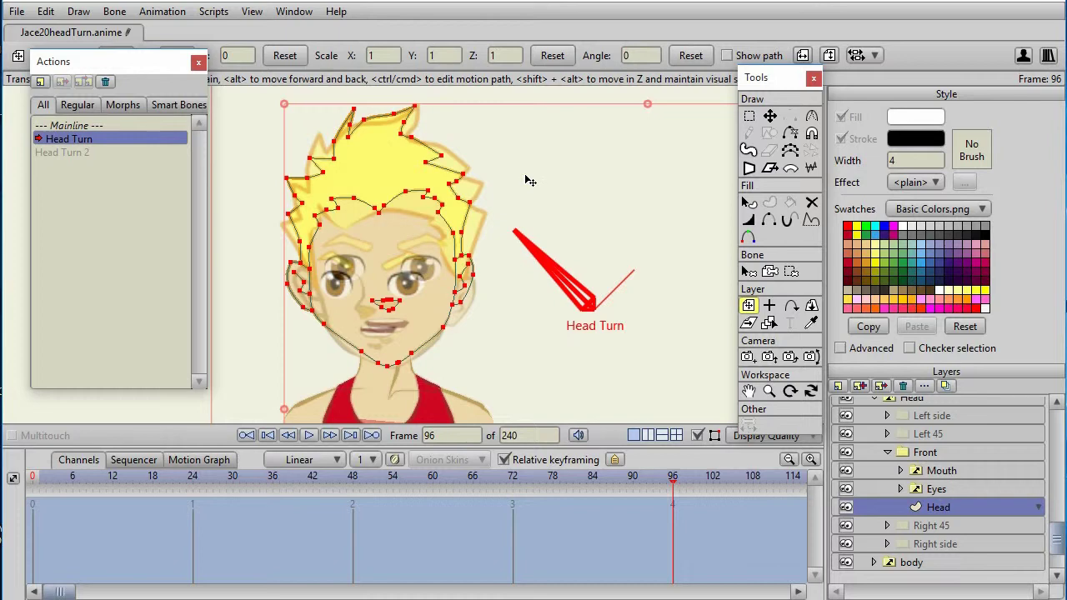
{"action": "left_click", "coordinate": [750, 116]}
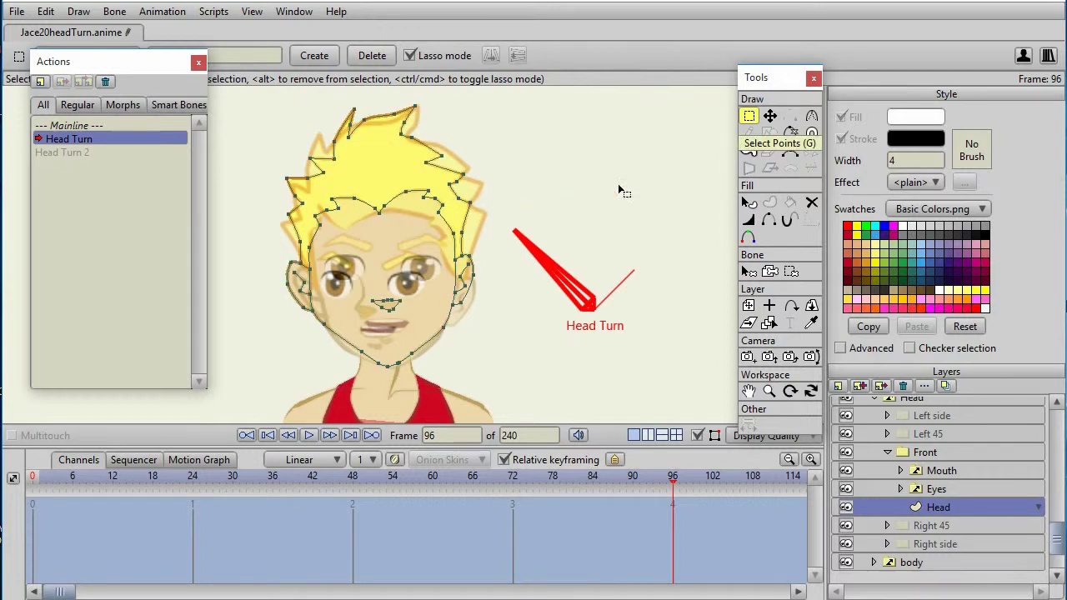
{"action": "left_click", "coordinate": [771, 122]}
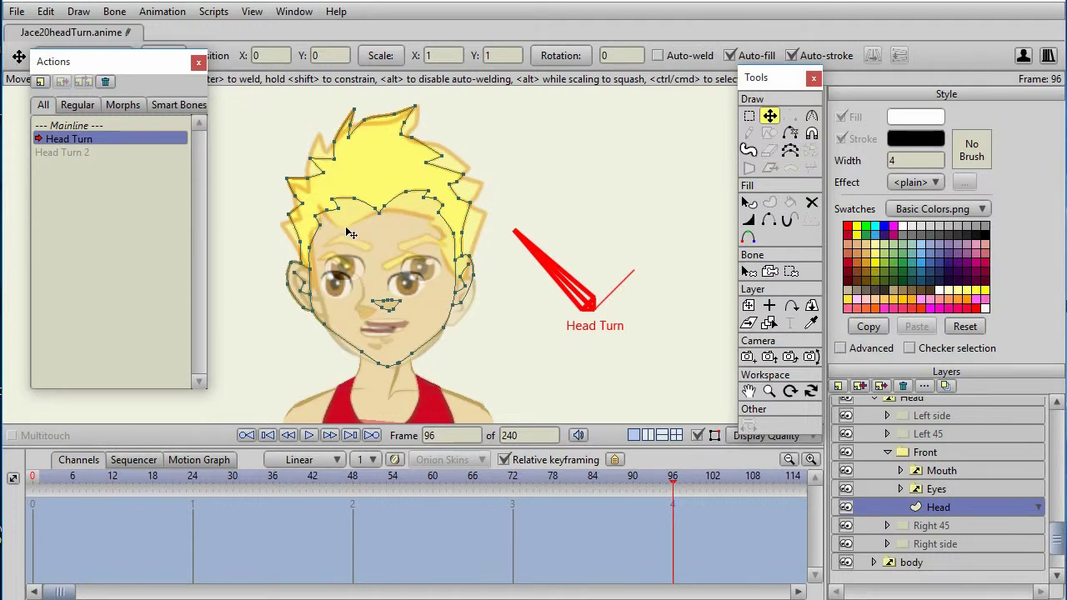
{"action": "left_click", "coordinate": [381, 214]}
{"action": "left_click_drag", "start_coordinate": [377, 215], "coordinate": [350, 217]}
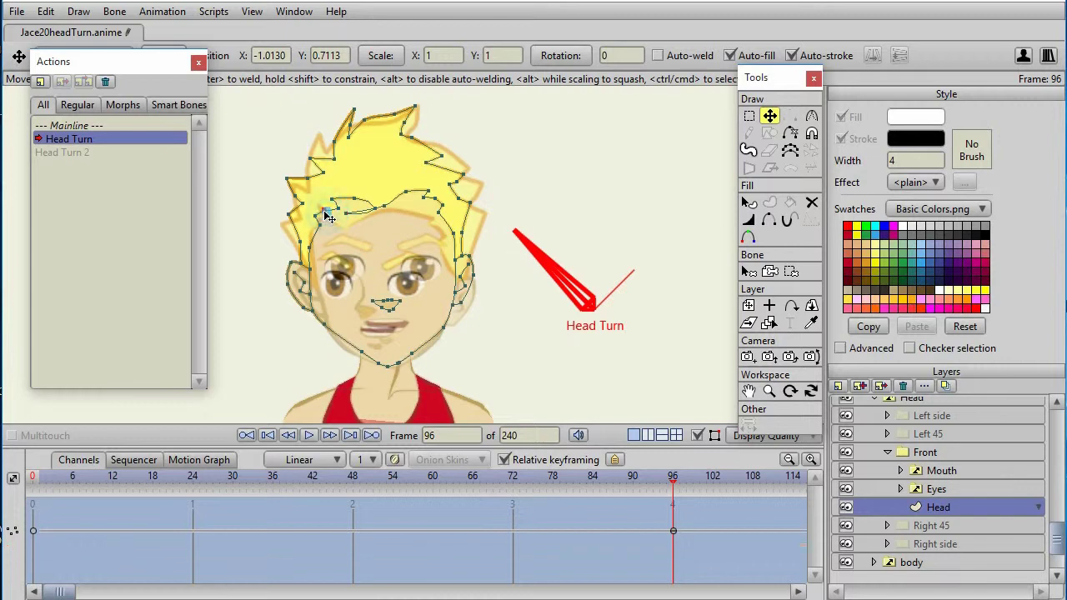
{"action": "left_click_drag", "start_coordinate": [331, 216], "coordinate": [372, 210]}
{"action": "left_click", "coordinate": [377, 214]}
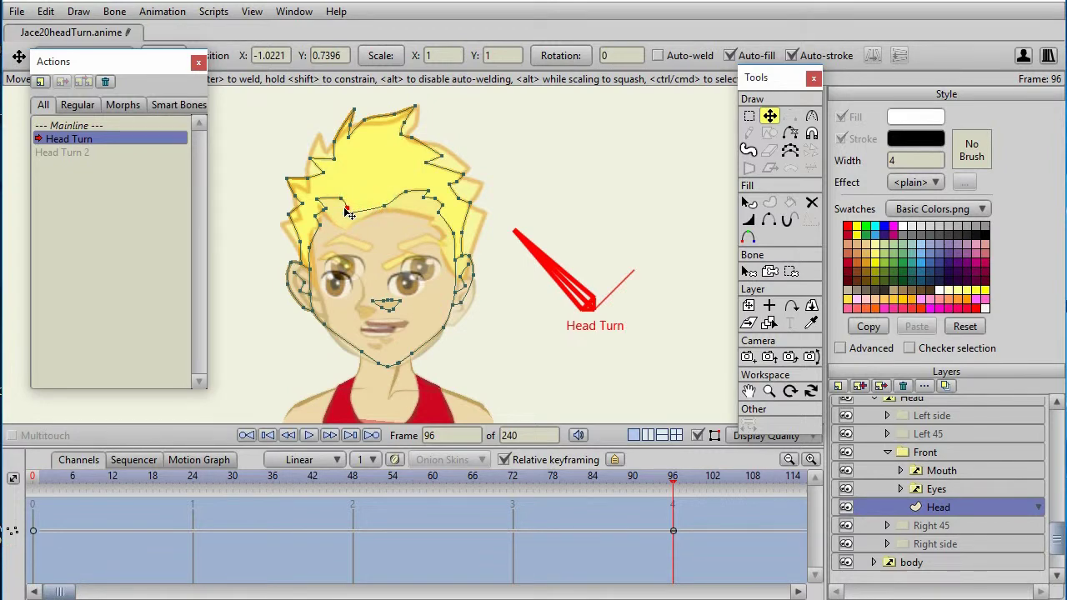
{"action": "left_click", "coordinate": [344, 213]}
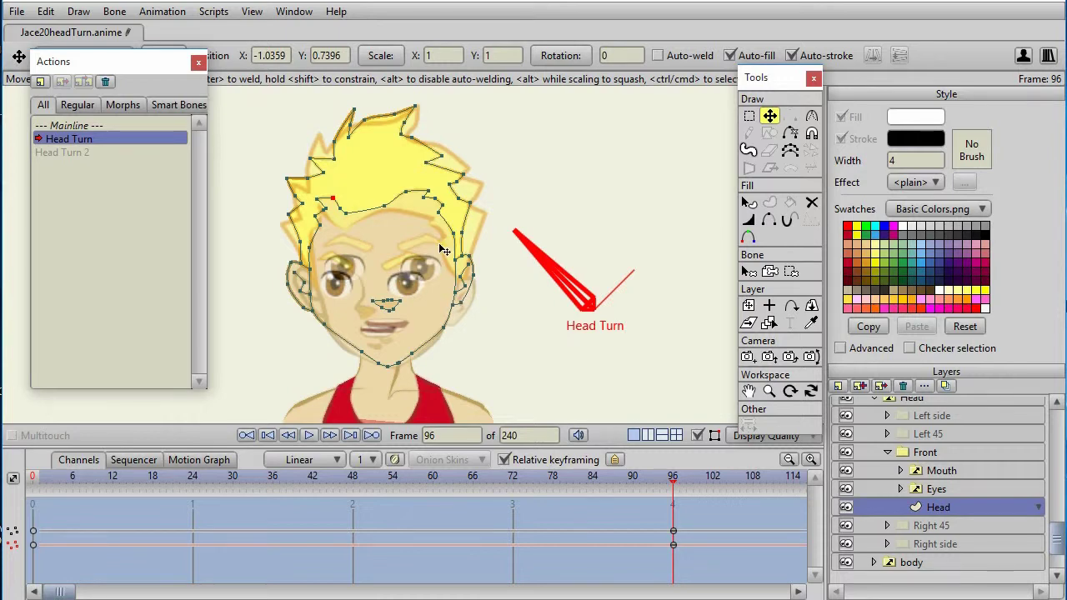
Step: Select all of the nose points and move them sideways onto the nose in the left45.png reference
{"action": "left_click", "coordinate": [749, 116]}
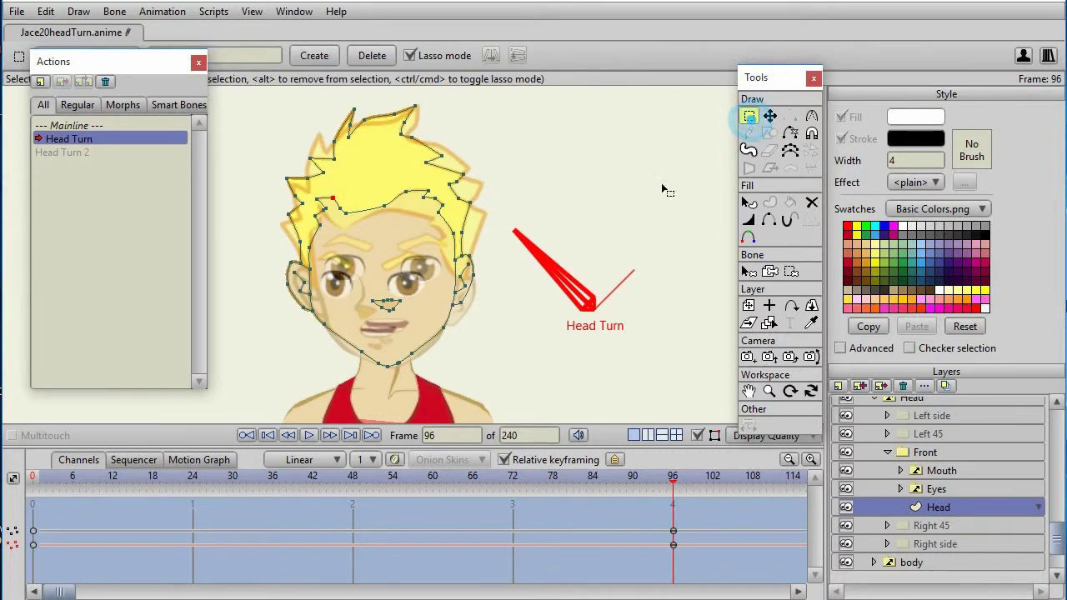
{"action": "mouse_move", "coordinate": [402, 300]}
{"action": "left_mouse_down"}
{"action": "mouse_move", "coordinate": [373, 329]}
{"action": "mouse_move", "coordinate": [421, 307]}
{"action": "left_mouse_up"}
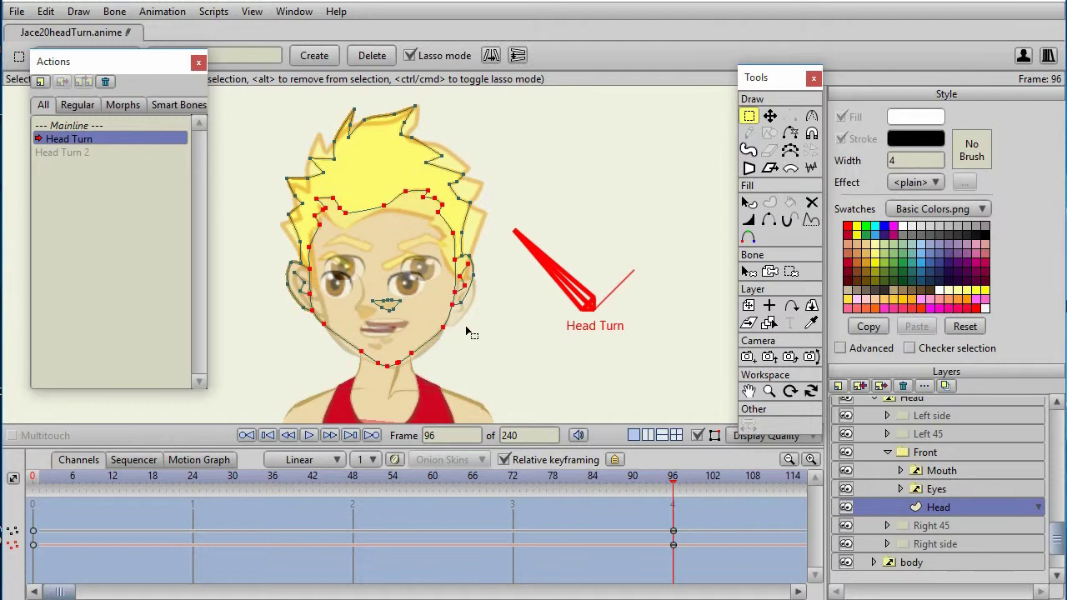
{"action": "left_click", "coordinate": [508, 313]}
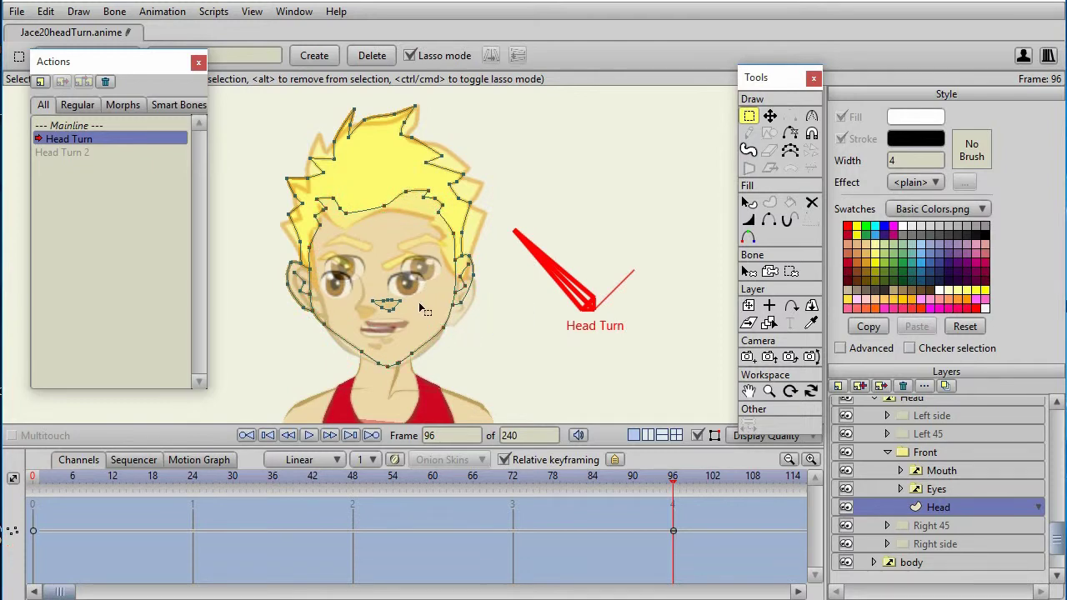
{"action": "mouse_move", "coordinate": [421, 303]}
{"action": "left_mouse_down"}
{"action": "mouse_move", "coordinate": [380, 283]}
{"action": "mouse_move", "coordinate": [394, 315]}
{"action": "mouse_move", "coordinate": [421, 302]}
{"action": "left_mouse_up"}
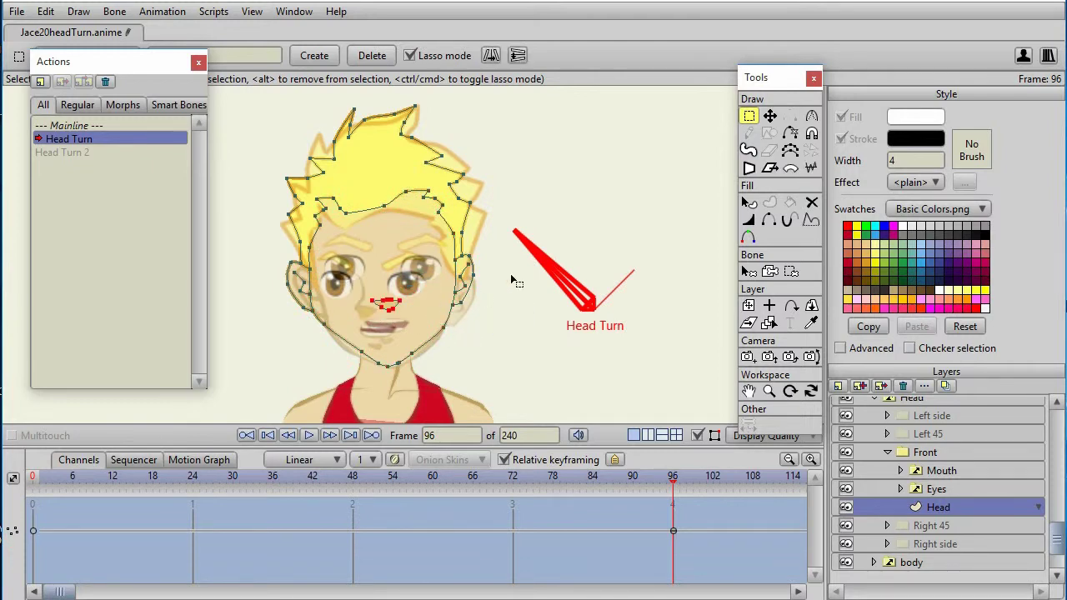
{"action": "left_click", "coordinate": [769, 116]}
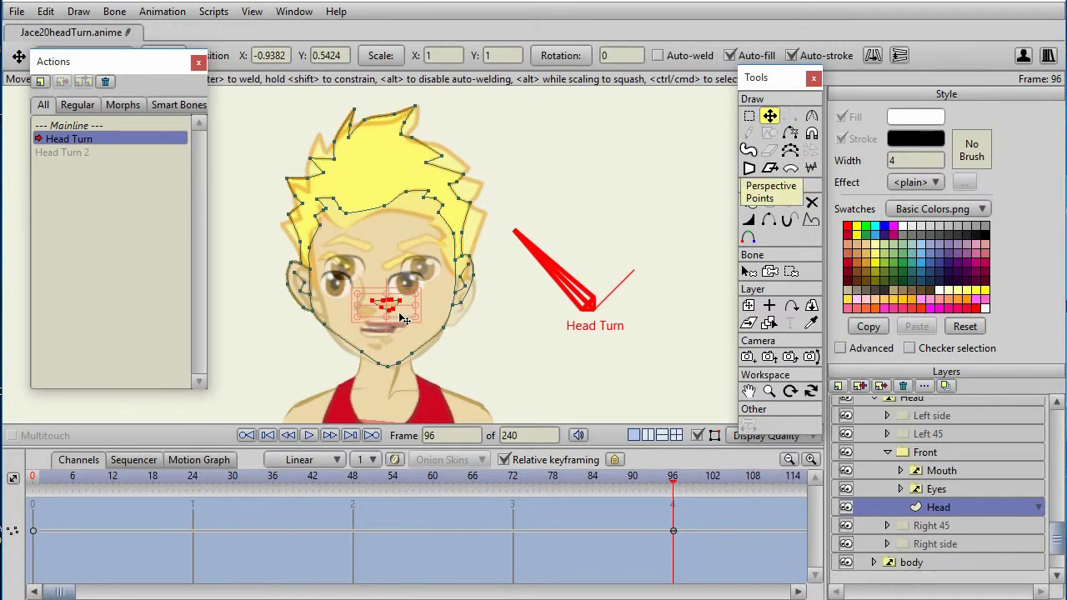
{"action": "mouse_move", "coordinate": [406, 318]}
{"action": "left_mouse_down"}
{"action": "mouse_move", "coordinate": [385, 321]}
{"action": "mouse_move", "coordinate": [397, 313]}
{"action": "left_mouse_up"}
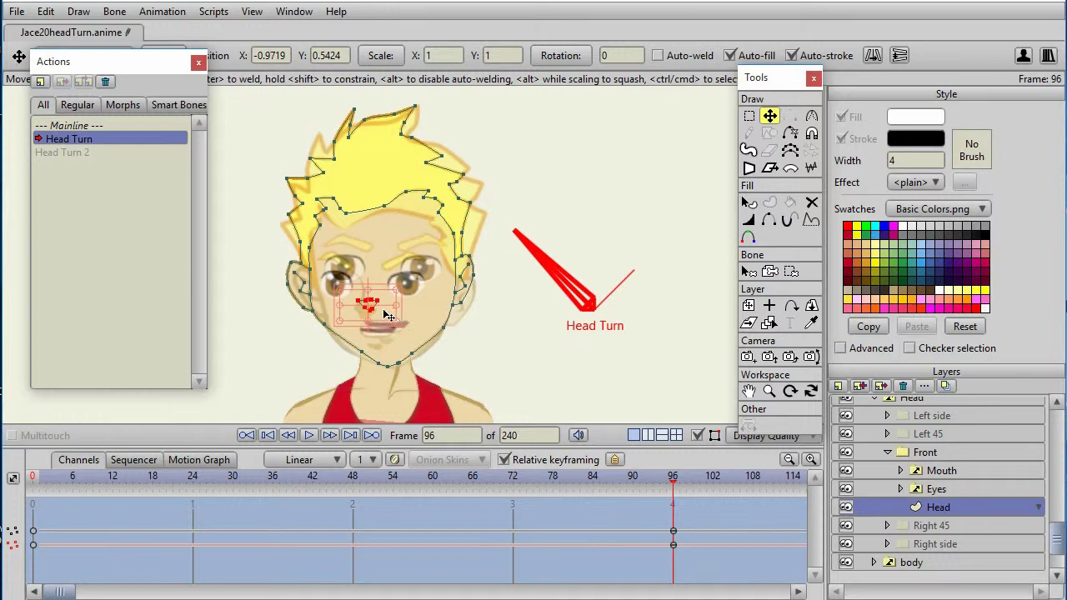
{"action": "left_click_drag", "start_coordinate": [386, 318], "coordinate": [381, 317]}
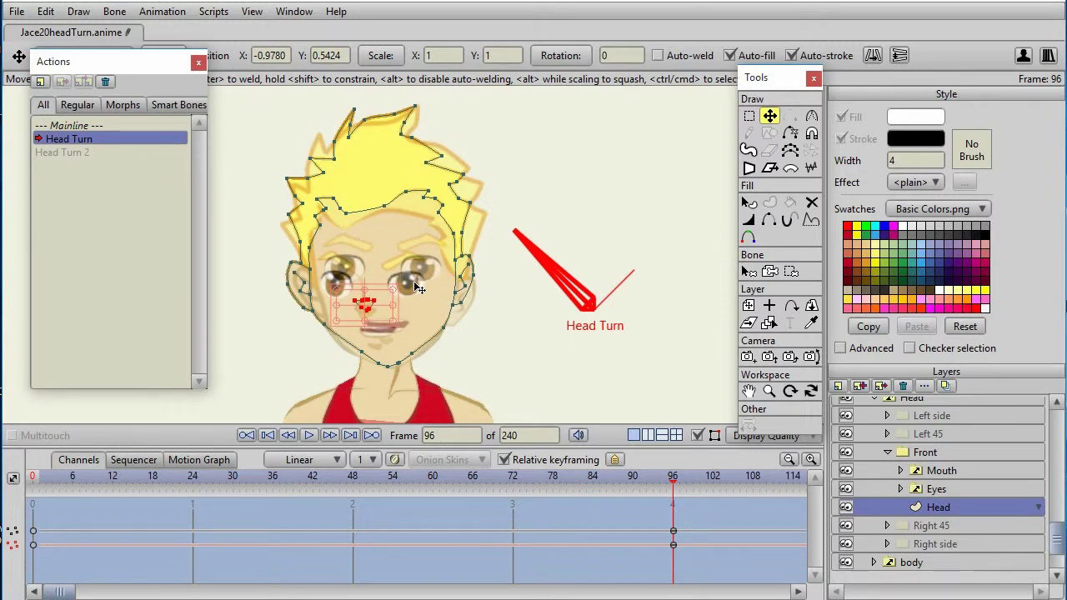
Step: In the Head layer, move the points of the ear and adjacent cheek on the side the head turns toward inward
{"action": "left_click", "coordinate": [553, 326]}
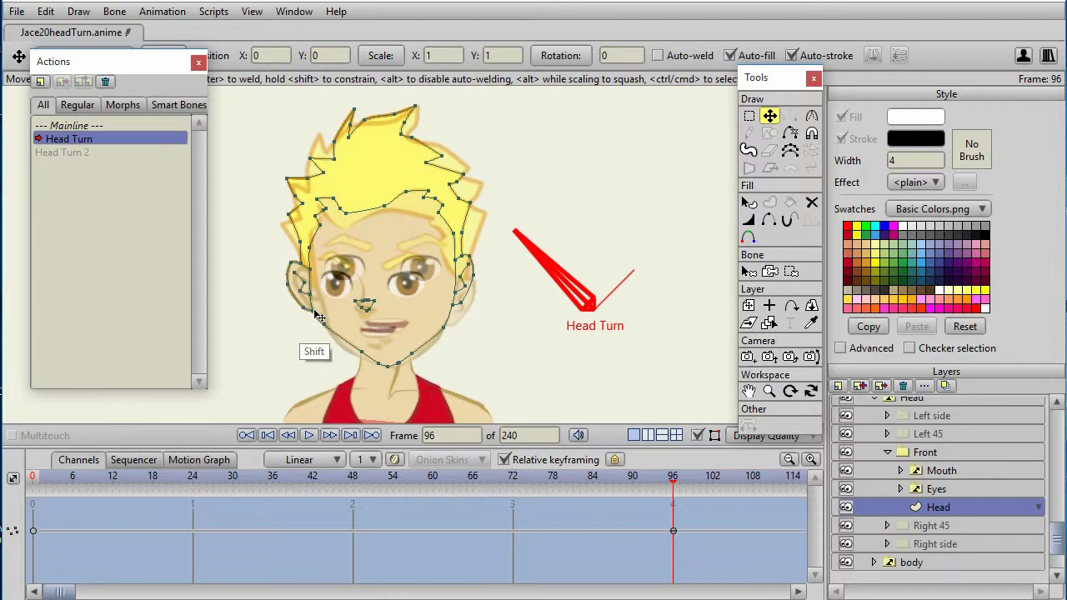
{"action": "left_click_drag", "start_coordinate": [316, 314], "coordinate": [317, 310]}
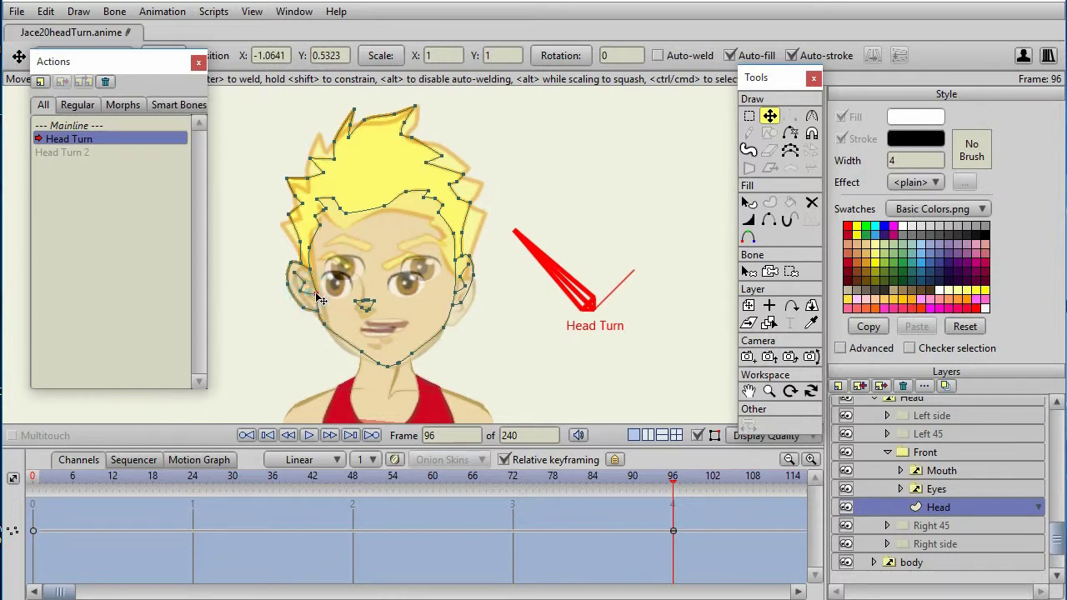
{"action": "left_click", "coordinate": [311, 269]}
{"action": "left_click", "coordinate": [306, 289]}
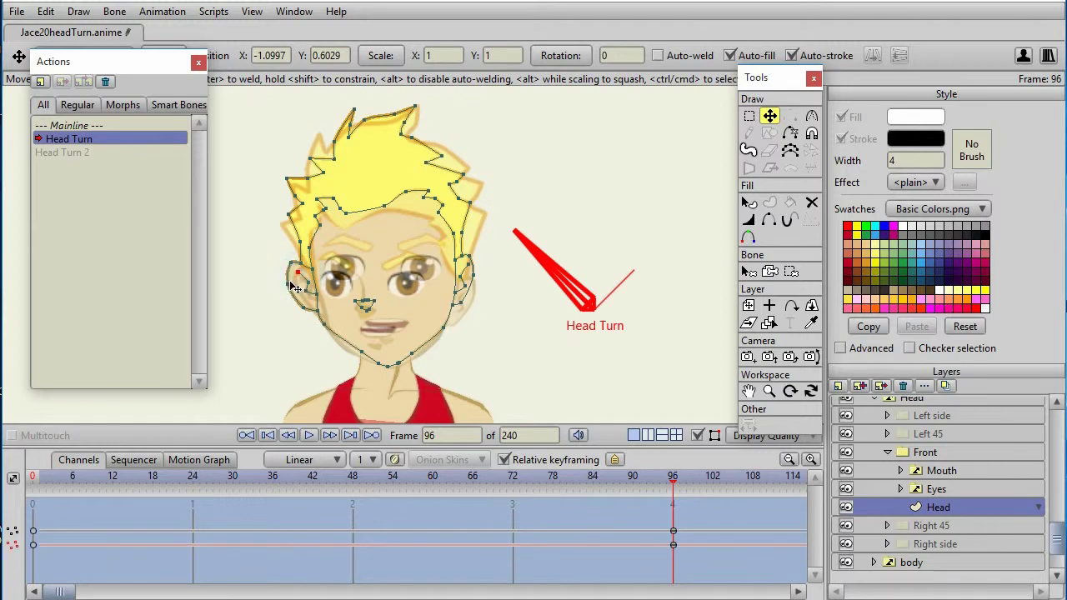
{"action": "left_click", "coordinate": [298, 264]}
{"action": "left_click", "coordinate": [305, 268]}
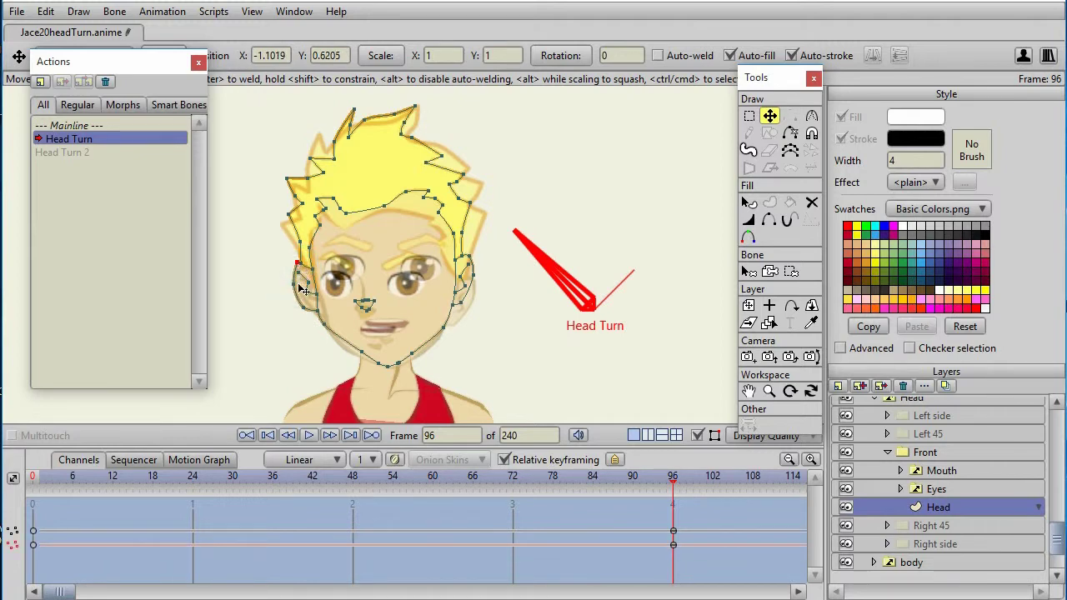
{"action": "left_click", "coordinate": [298, 298]}
{"action": "left_click", "coordinate": [292, 286]}
{"action": "left_click", "coordinate": [302, 273]}
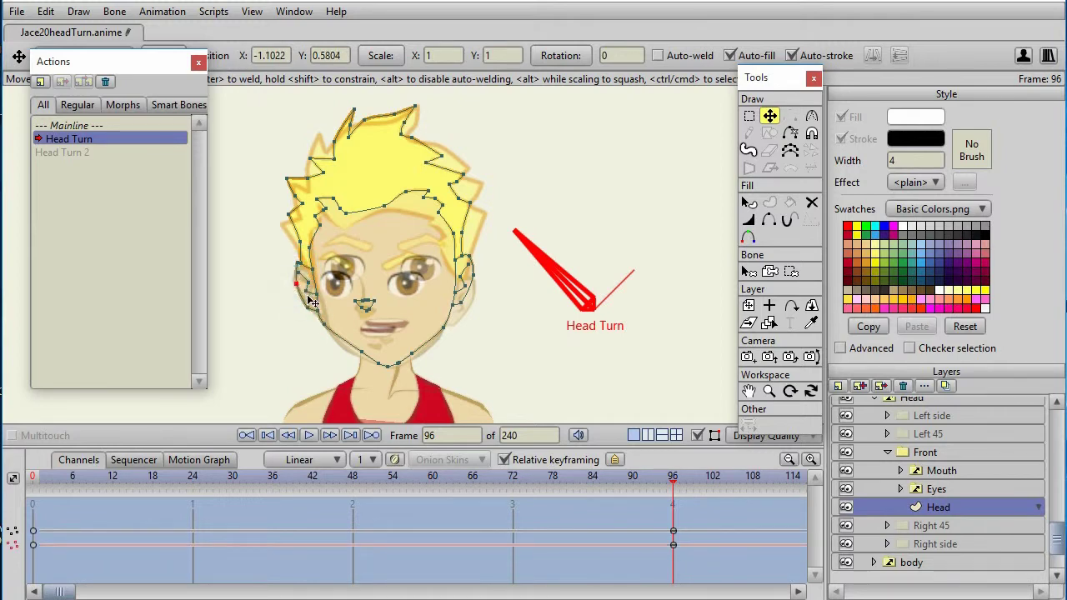
{"action": "left_click", "coordinate": [301, 272]}
Step: Adjust the jawline points on both sides of the face to follow the left45.png reference
{"action": "left_click", "coordinate": [350, 351]}
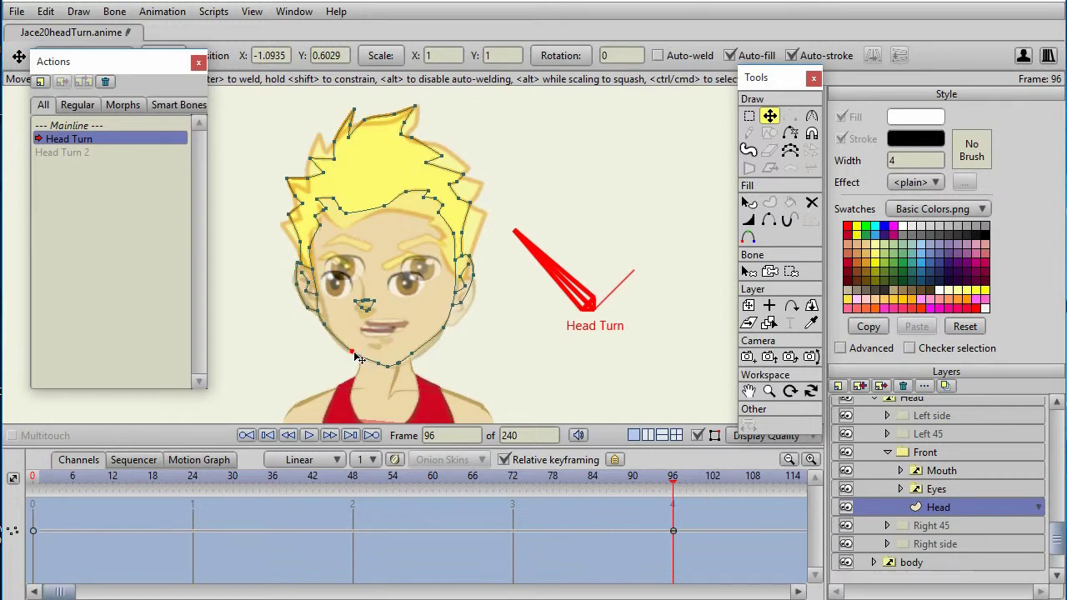
{"action": "left_click", "coordinate": [318, 310]}
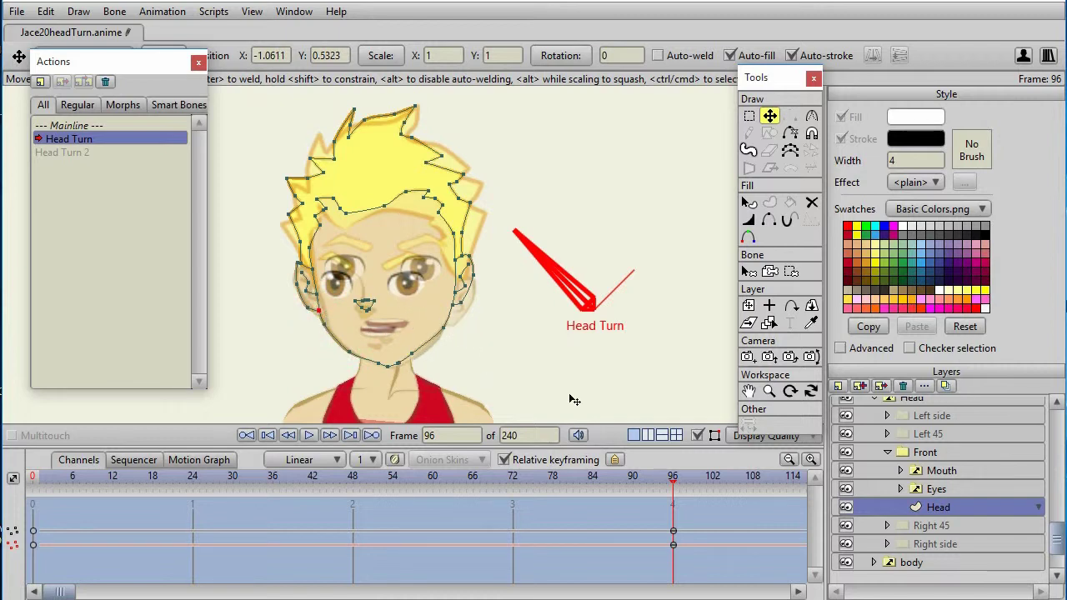
{"action": "left_click", "coordinate": [440, 328]}
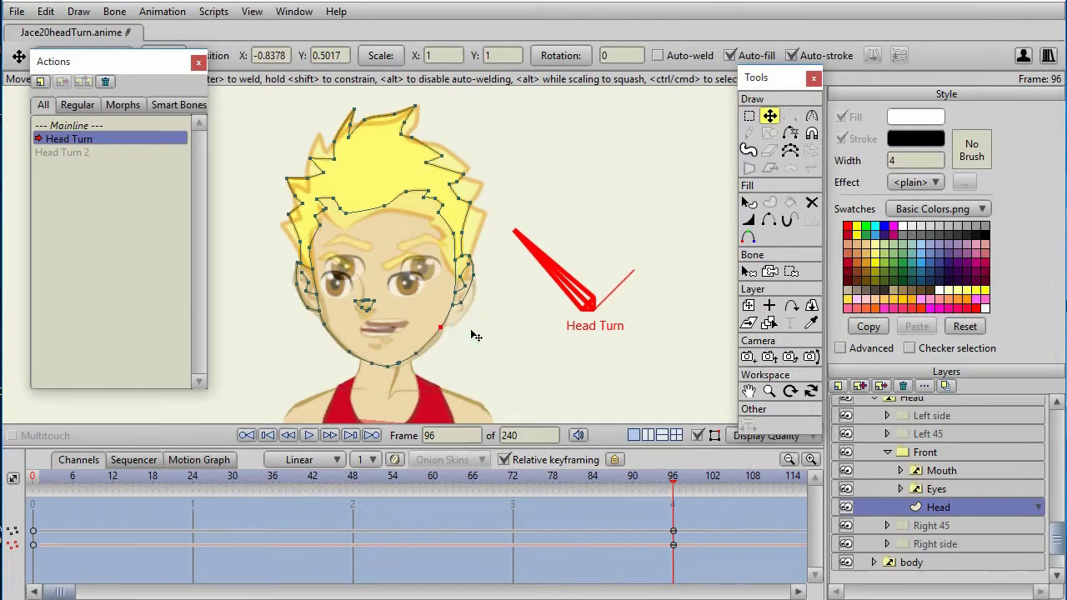
Step: Shift the inner sideburn points on the side away from the turn and the forehead hairline points toward the turn direction
{"action": "left_click", "coordinate": [454, 238]}
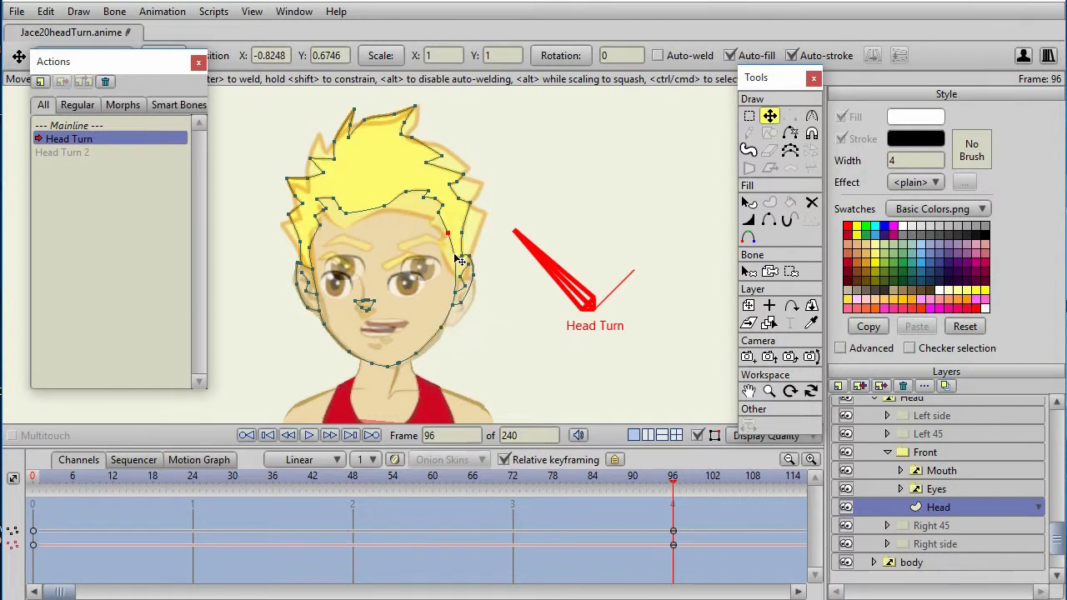
{"action": "left_click", "coordinate": [451, 262]}
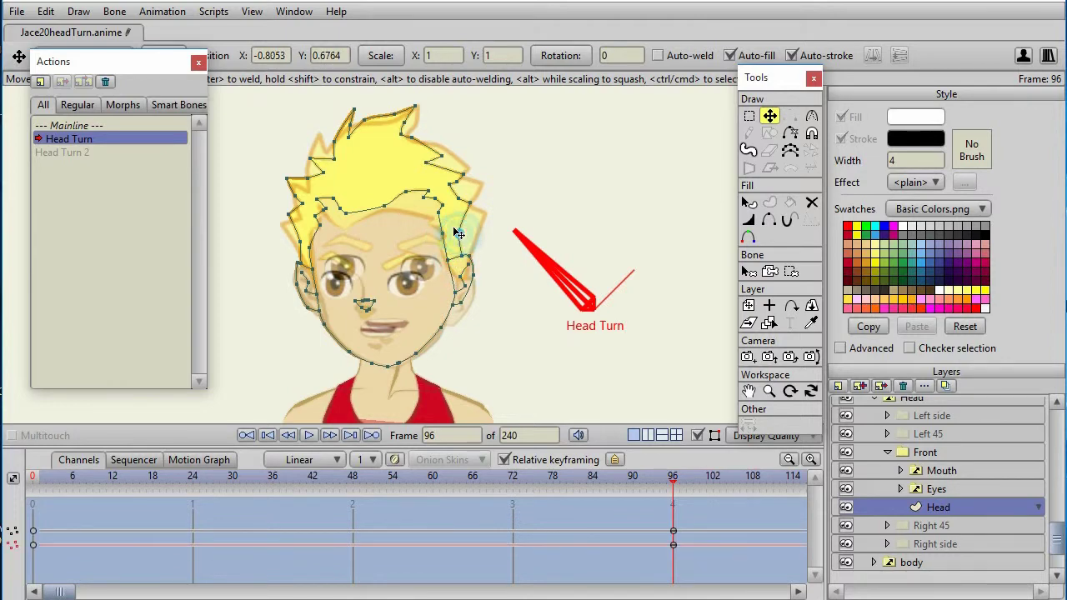
{"action": "left_click", "coordinate": [435, 215]}
{"action": "left_click", "coordinate": [371, 205]}
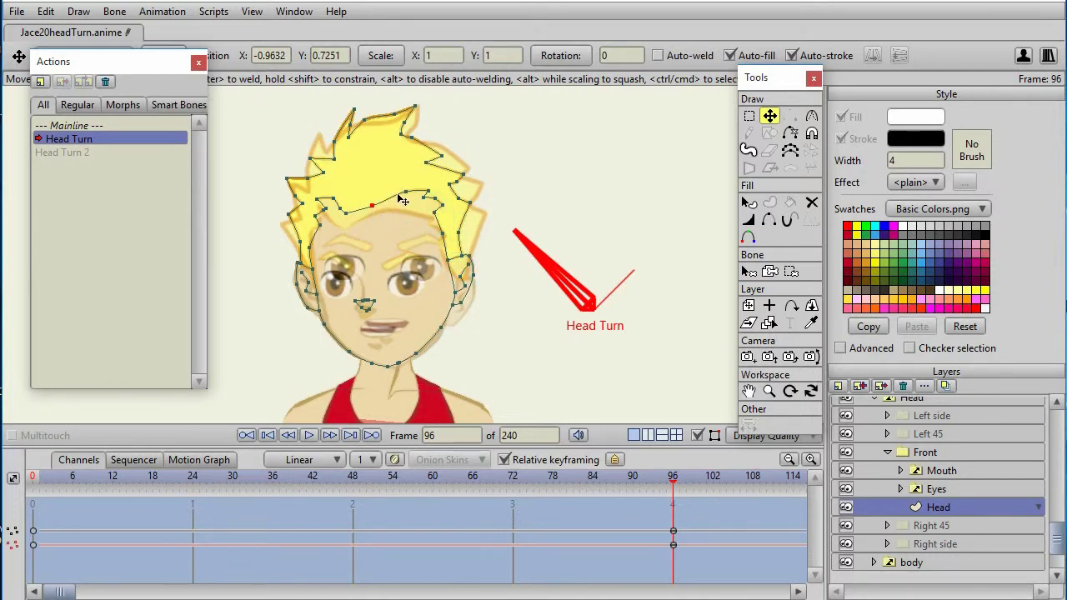
{"action": "left_click", "coordinate": [397, 195]}
{"action": "left_click", "coordinate": [417, 196]}
{"action": "left_click", "coordinate": [429, 193]}
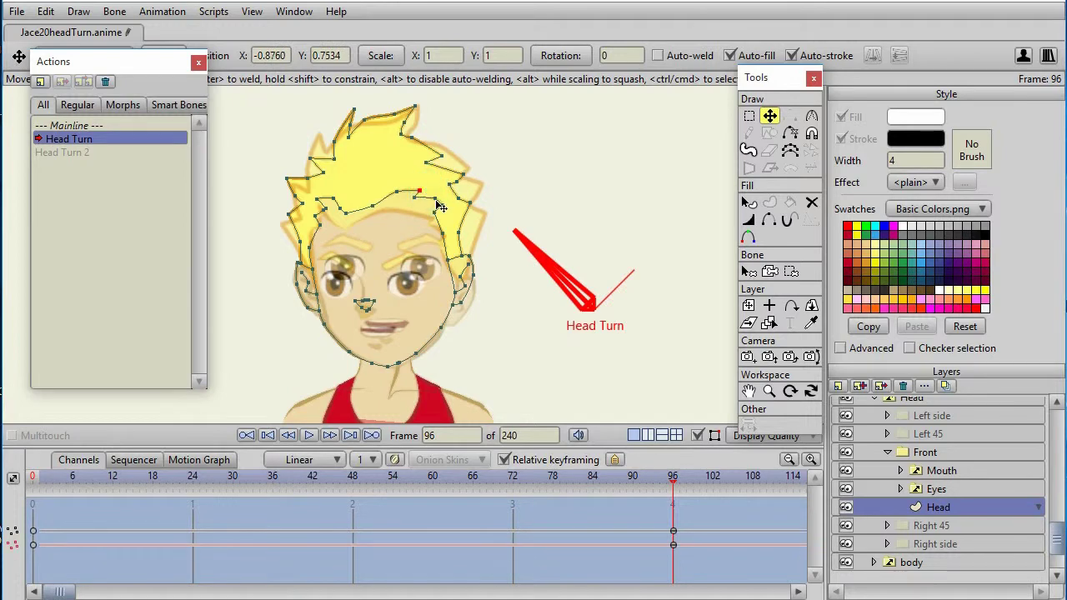
Step: Refine the temple hair points and pull the cheek edge beside the ear away from the turn inward
{"action": "left_click", "coordinate": [435, 203]}
{"action": "left_click", "coordinate": [442, 235]}
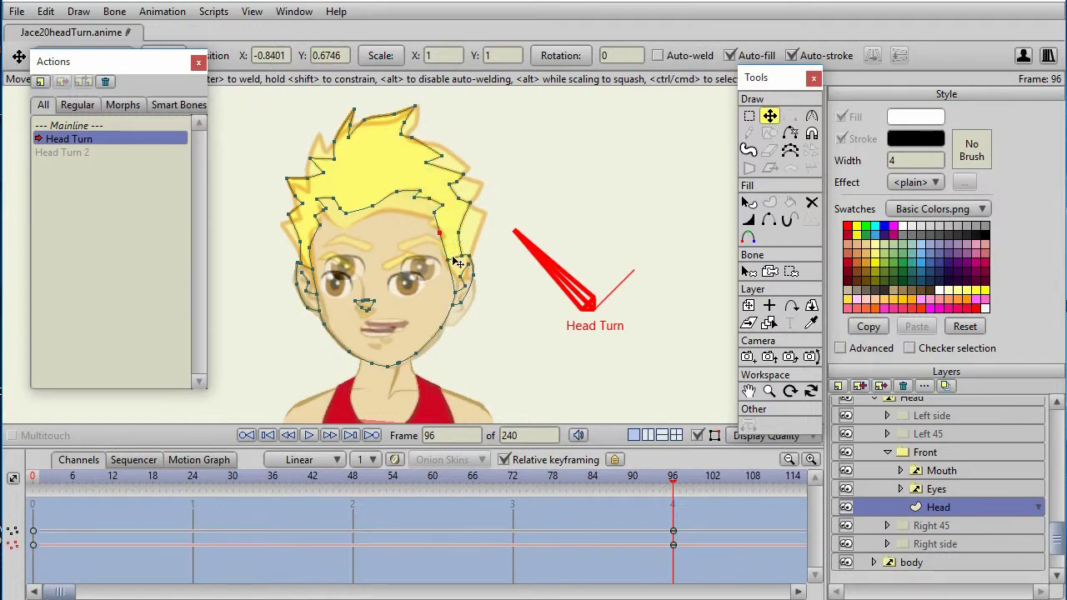
{"action": "left_click", "coordinate": [450, 260]}
{"action": "left_click", "coordinate": [455, 291]}
{"action": "left_click", "coordinate": [450, 305]}
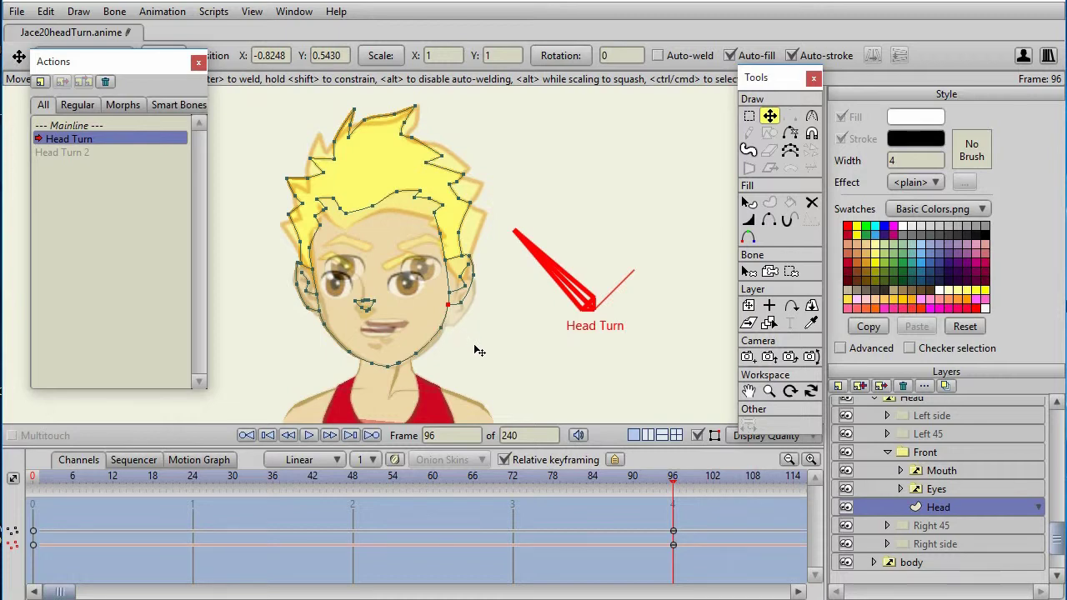
Step: Scrub the Head Turn action between its early frames and frame 96 to preview the morph, ending on frame 96
{"action": "left_click", "coordinate": [673, 480]}
{"action": "left_click_drag", "start_coordinate": [673, 486], "coordinate": [202, 500]}
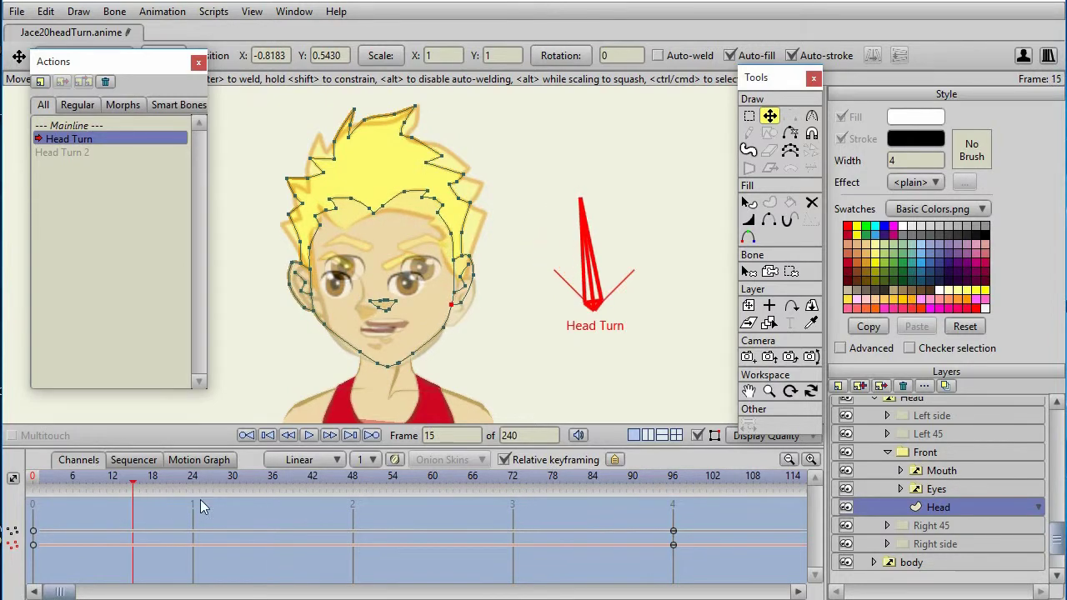
{"action": "left_click", "coordinate": [646, 506]}
{"action": "left_click_drag", "start_coordinate": [638, 481], "coordinate": [680, 511]}
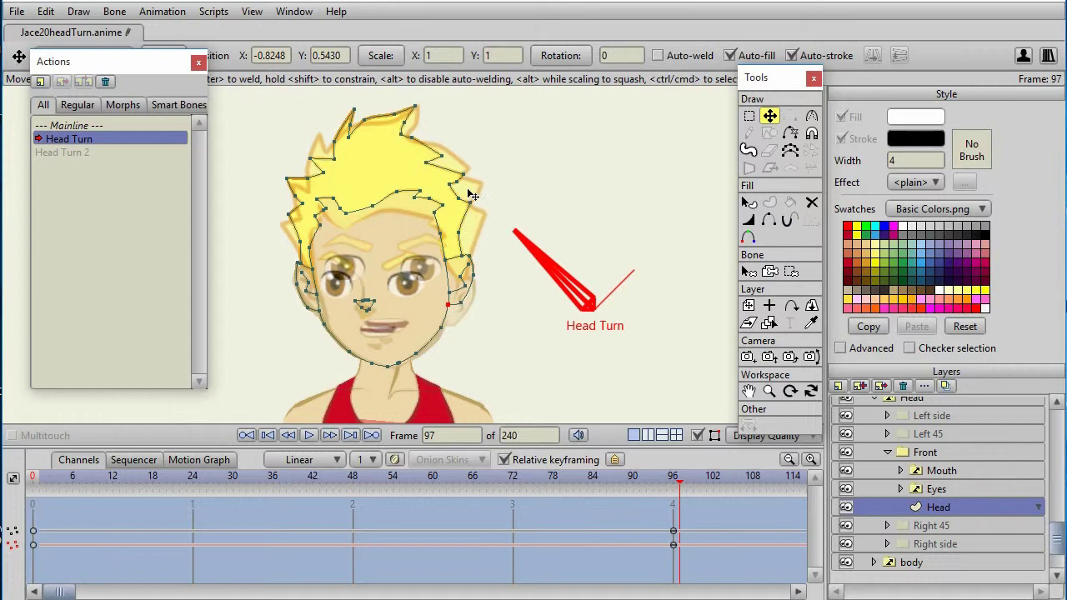
{"action": "mouse_move", "coordinate": [673, 505]}
{"action": "left_mouse_down"}
{"action": "mouse_move", "coordinate": [75, 505]}
{"action": "mouse_move", "coordinate": [656, 500]}
{"action": "mouse_move", "coordinate": [107, 490]}
{"action": "mouse_move", "coordinate": [606, 515]}
{"action": "mouse_move", "coordinate": [79, 505]}
{"action": "mouse_move", "coordinate": [631, 517]}
{"action": "mouse_move", "coordinate": [112, 505]}
{"action": "mouse_move", "coordinate": [677, 507]}
{"action": "left_mouse_up"}
Step: Examine the hairline, nose and face outline up close against the left45.png reference
{"action": "scroll", "coordinate": [492, 330], "scroll_direction": "up", "scroll_amount": 5}
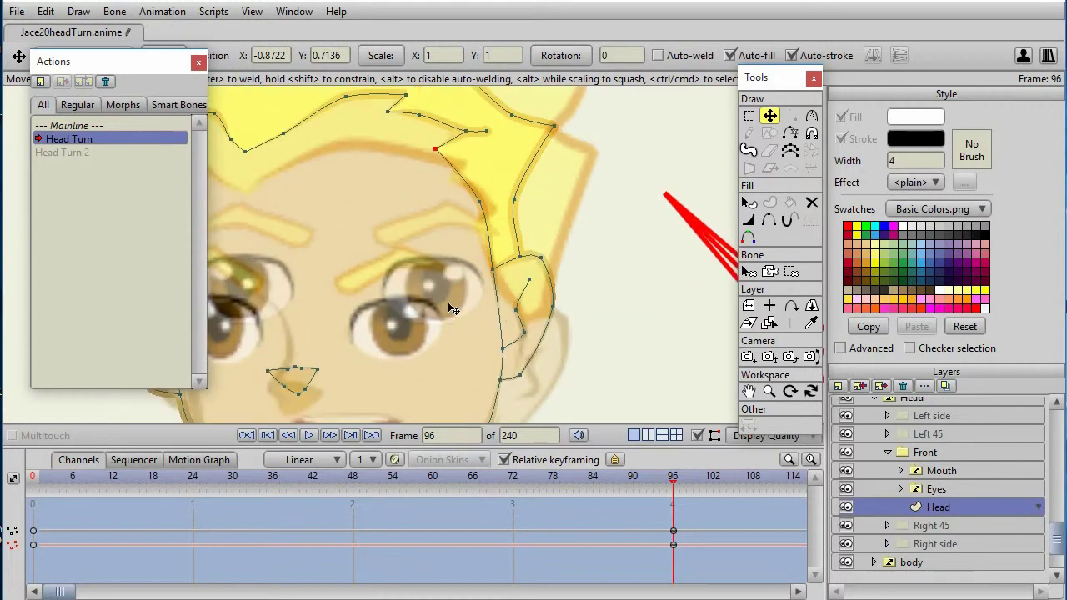
{"action": "left_click_drag", "start_coordinate": [329, 290], "coordinate": [441, 257]}
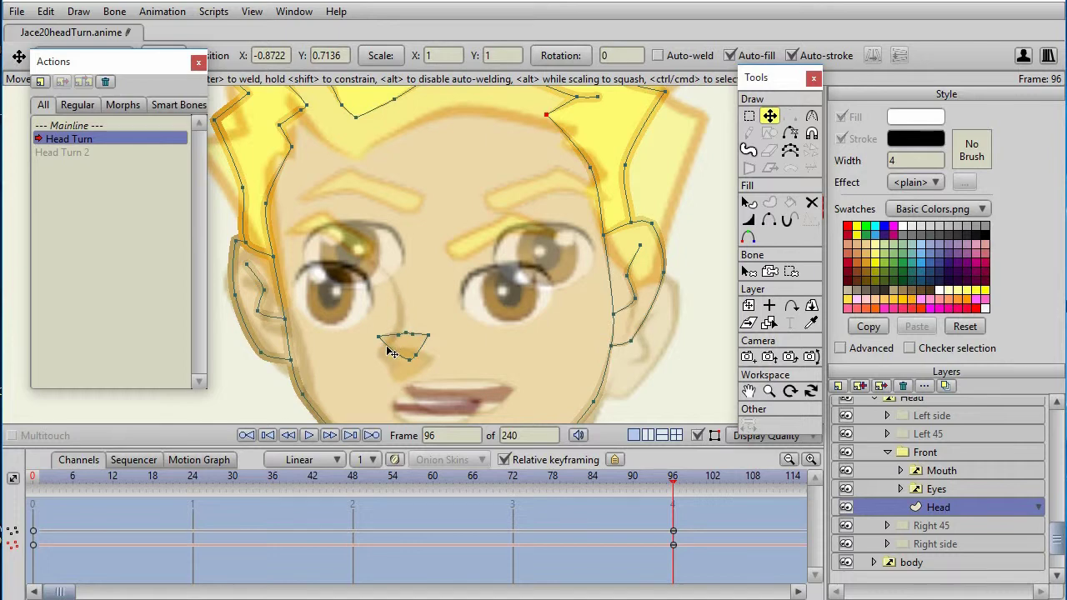
{"action": "scroll", "coordinate": [376, 179], "scroll_direction": "up", "scroll_amount": 3}
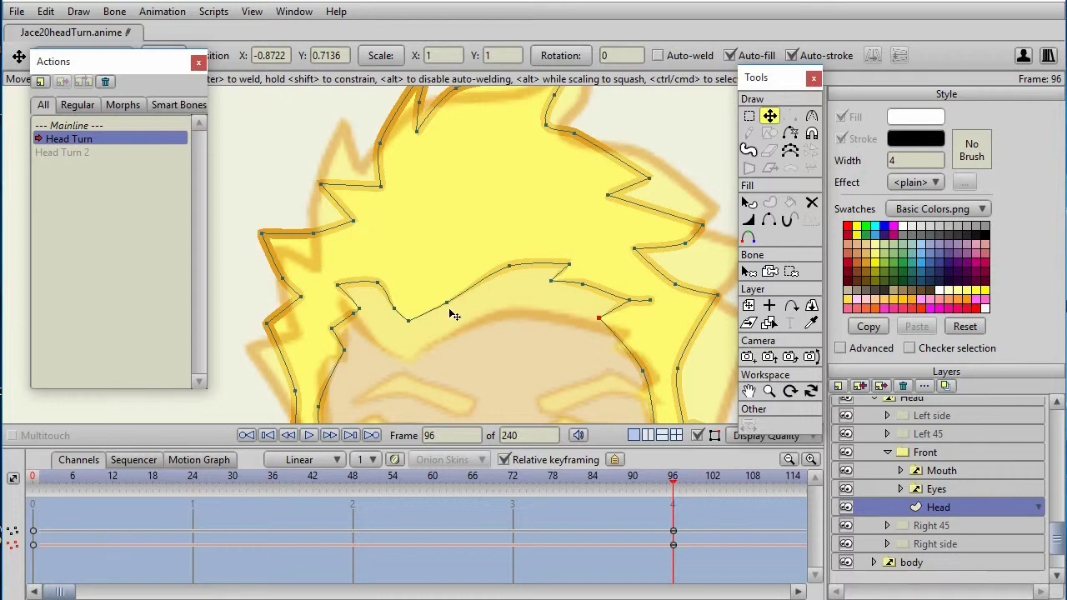
{"action": "mouse_move", "coordinate": [476, 357]}
{"action": "left_mouse_down"}
{"action": "mouse_move", "coordinate": [393, 203]}
{"action": "mouse_move", "coordinate": [416, 146]}
{"action": "left_mouse_up"}
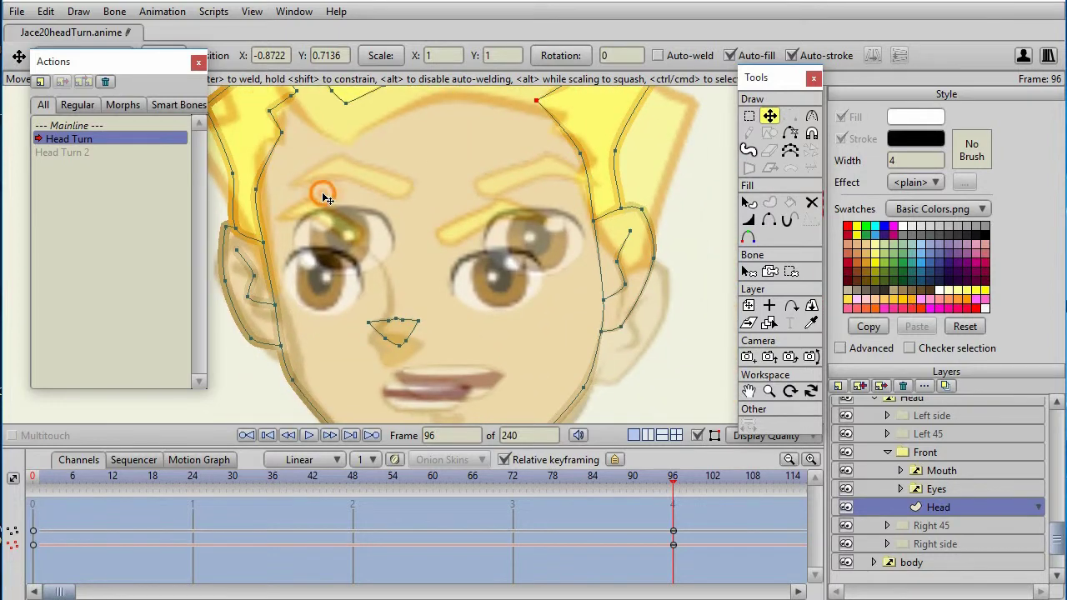
{"action": "left_click_drag", "start_coordinate": [328, 197], "coordinate": [387, 380]}
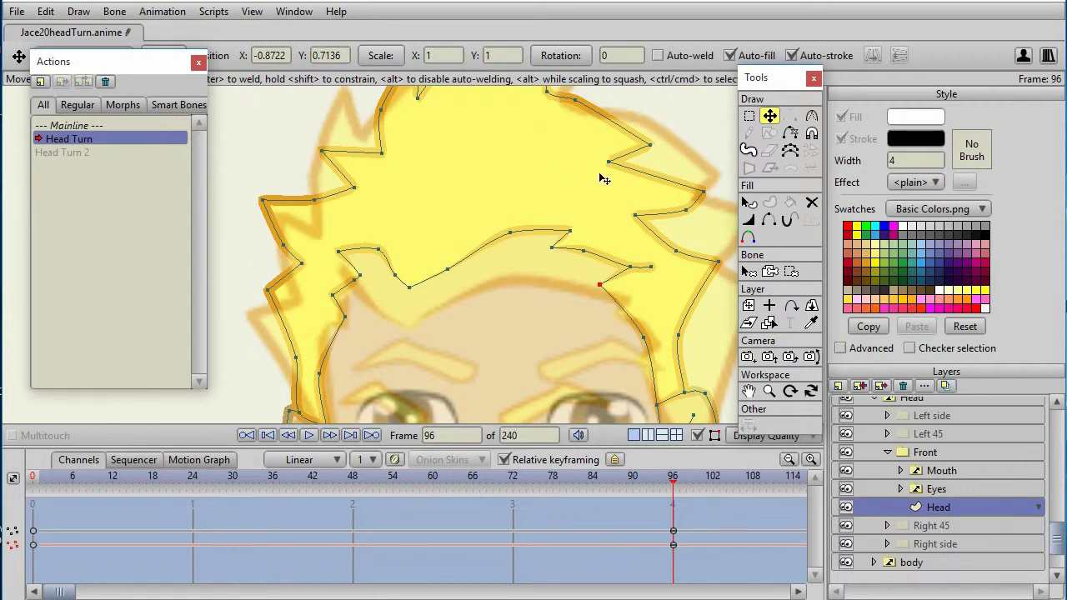
{"action": "scroll", "coordinate": [503, 223], "scroll_direction": "down", "scroll_amount": 4}
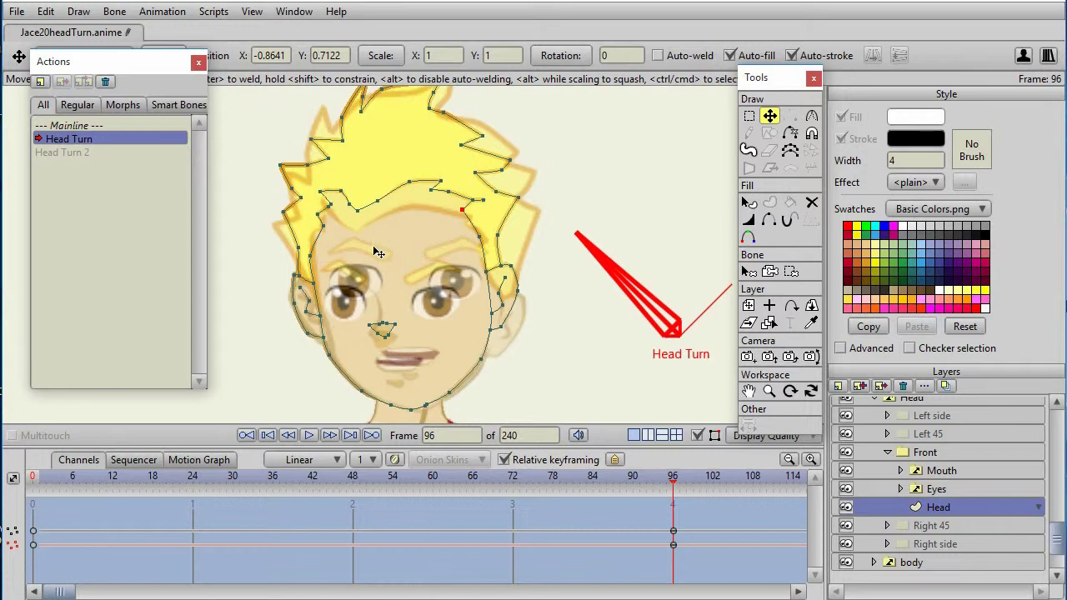
Step: Set the Mouth layer's origin at the mouth's centre and fit the layer to the reference mouth with an X scale of 0.80
{"action": "left_click", "coordinate": [770, 305]}
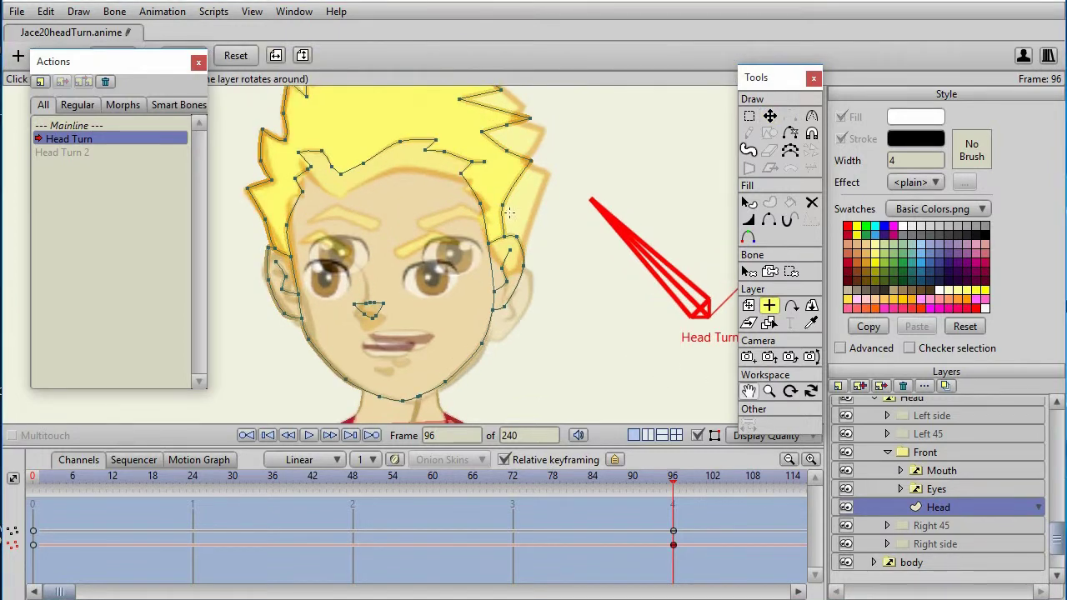
{"action": "left_click", "coordinate": [936, 490]}
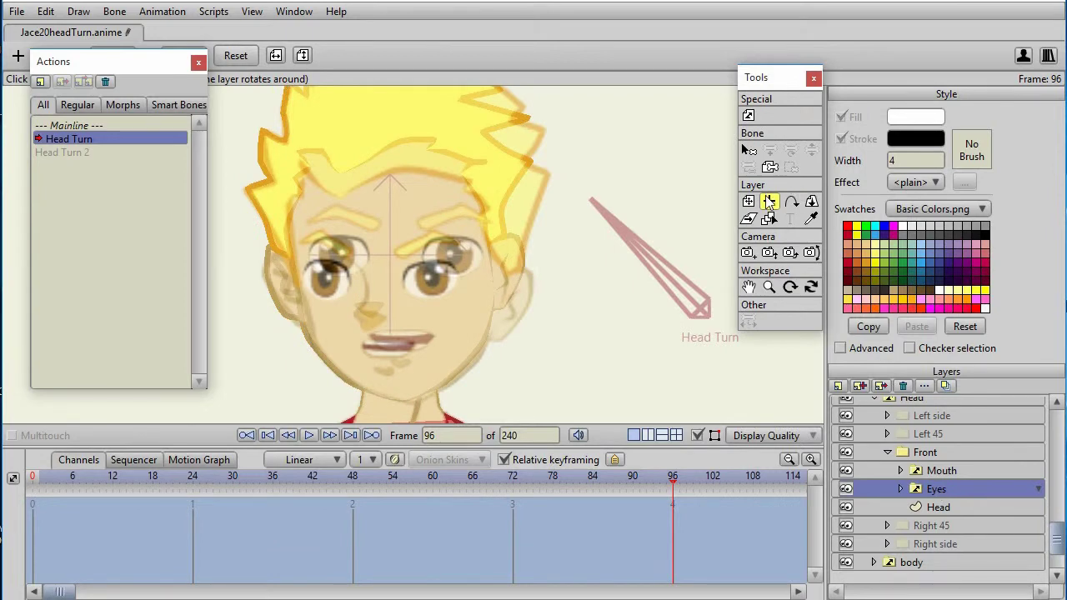
{"action": "left_click", "coordinate": [941, 471]}
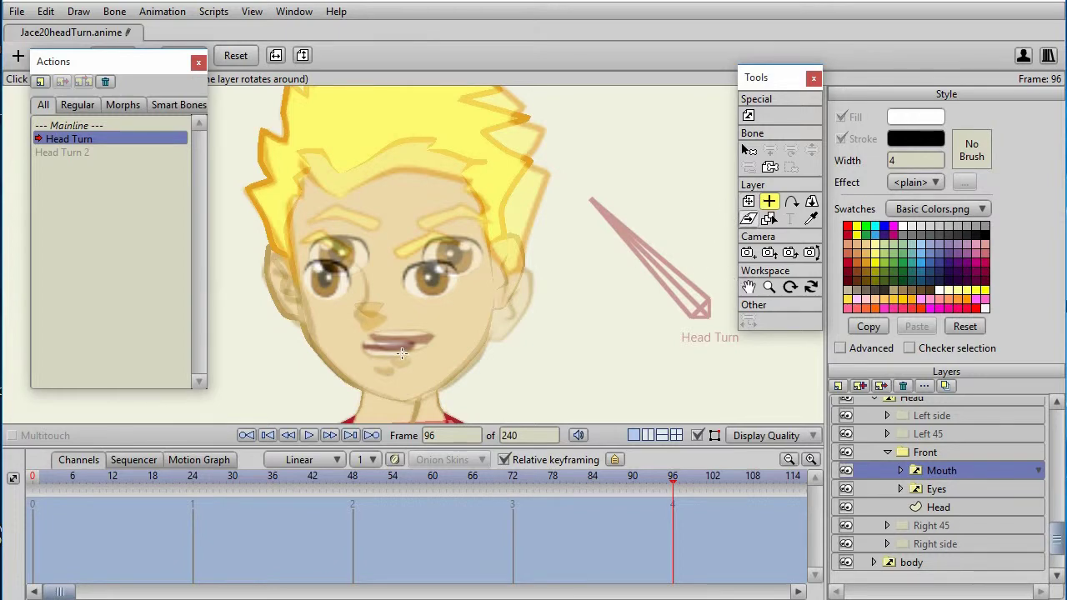
{"action": "left_click", "coordinate": [409, 339]}
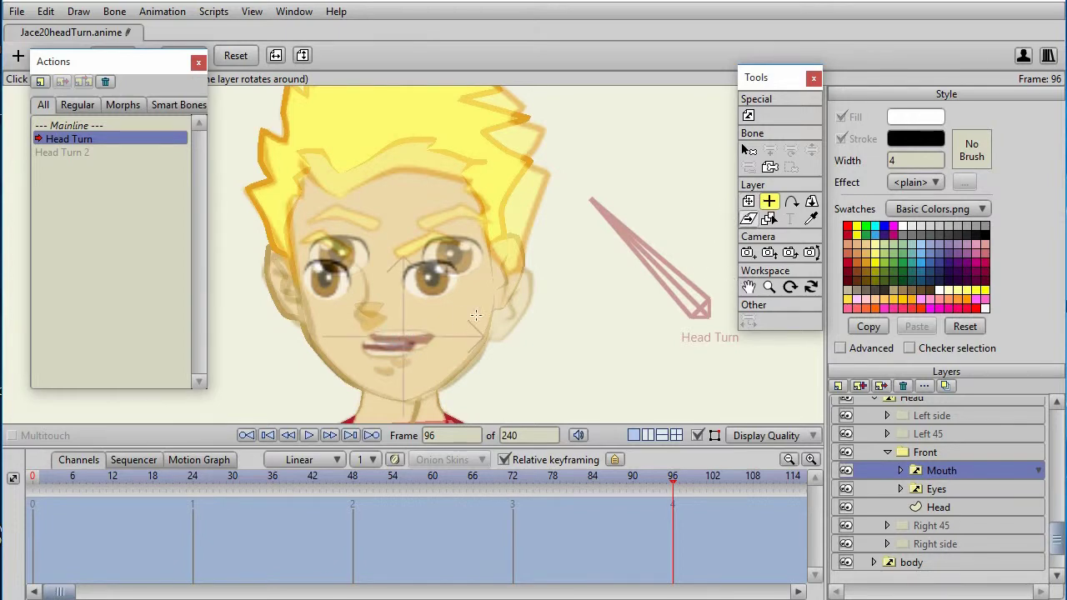
{"action": "left_click", "coordinate": [748, 201]}
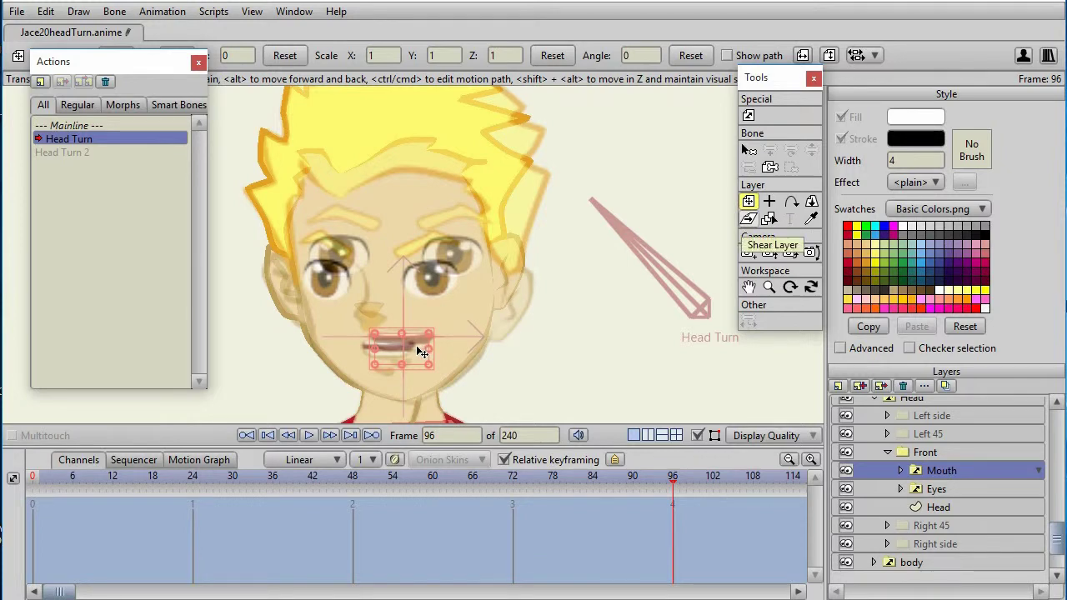
{"action": "left_click_drag", "start_coordinate": [422, 352], "coordinate": [399, 355]}
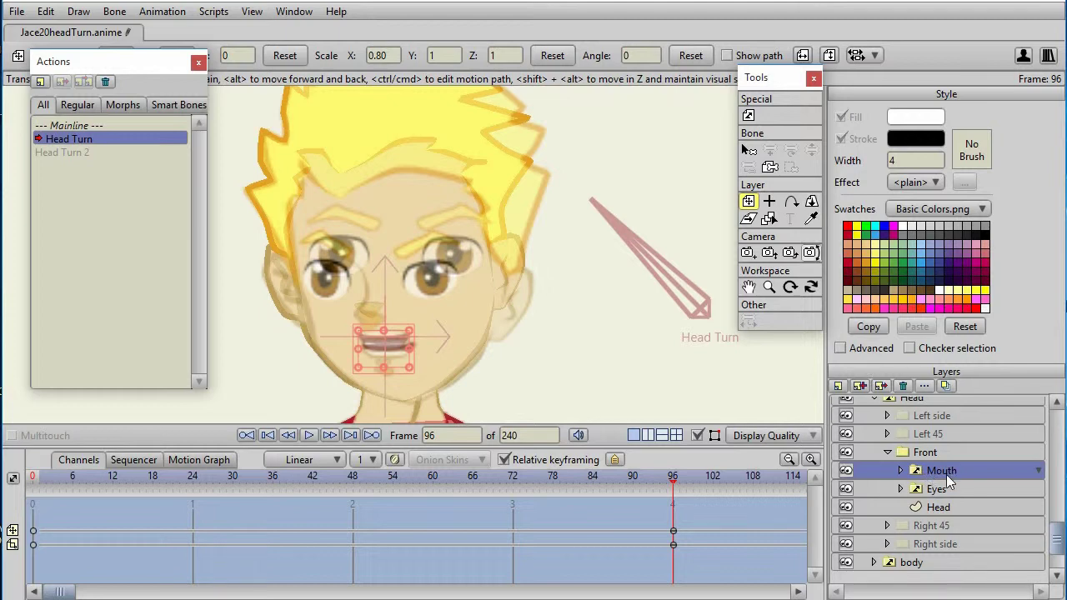
Step: Look through the O, MBP, WQ, U and FV mouth shapes in the Mouth group, then collapse the group
{"action": "left_click", "coordinate": [902, 471]}
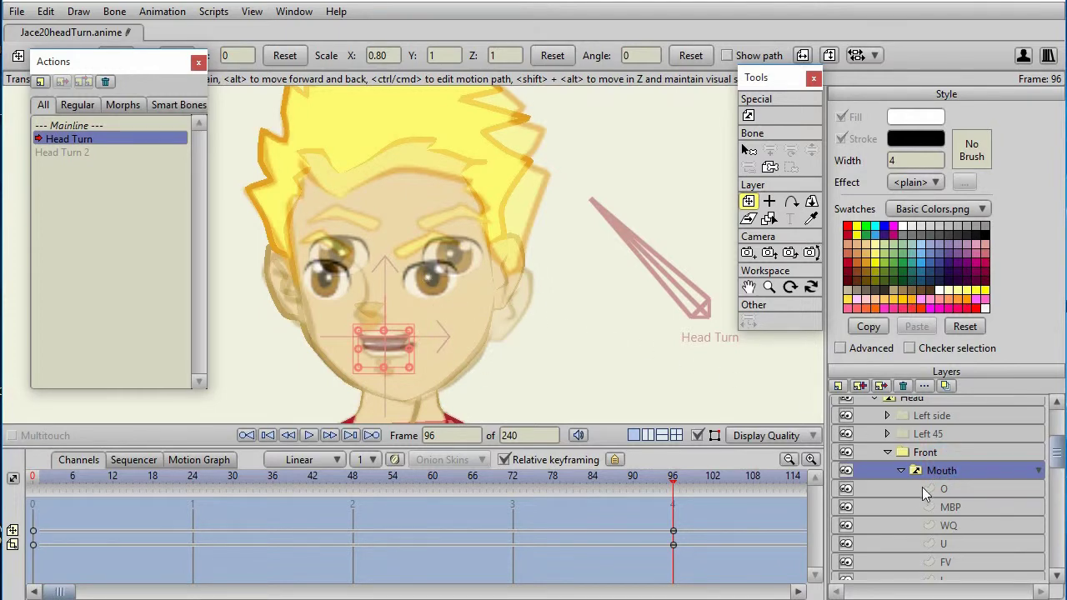
{"action": "left_click", "coordinate": [937, 489]}
{"action": "left_click", "coordinate": [957, 505]}
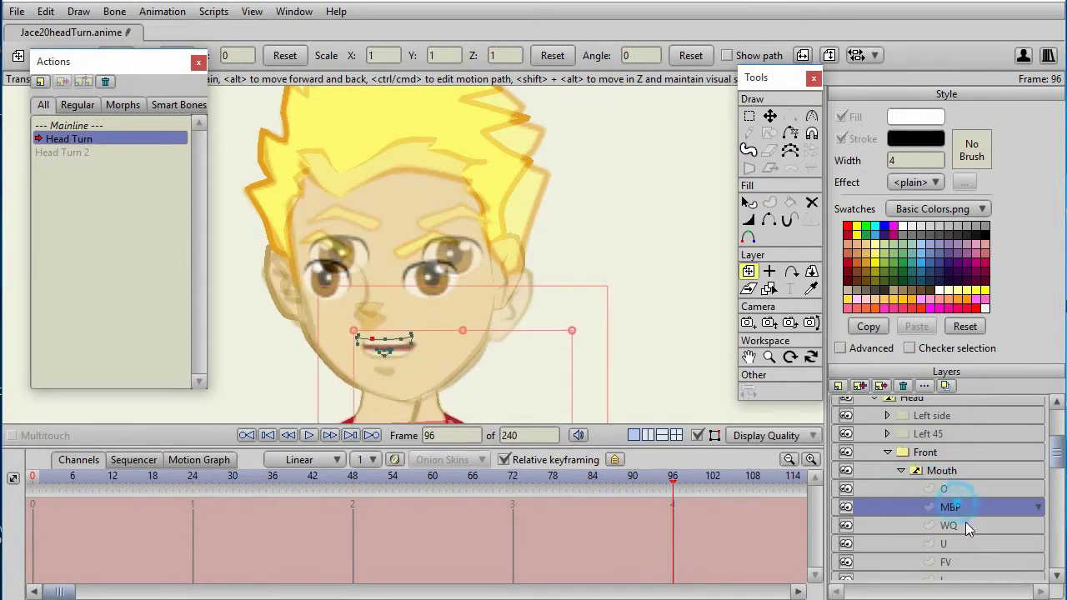
{"action": "left_click", "coordinate": [966, 527]}
{"action": "left_click", "coordinate": [967, 544]}
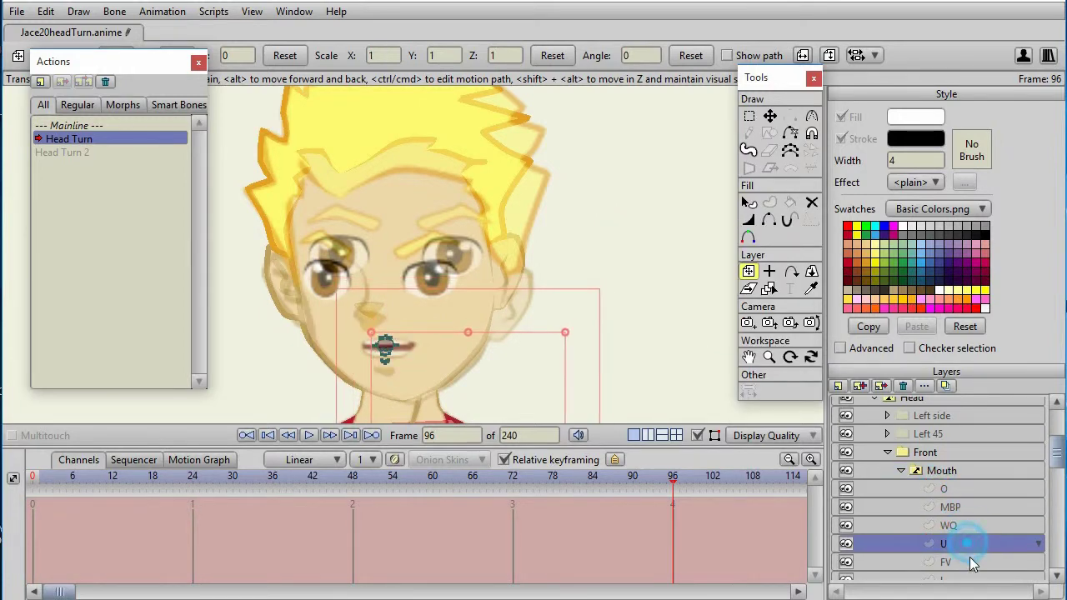
{"action": "left_click", "coordinate": [972, 564]}
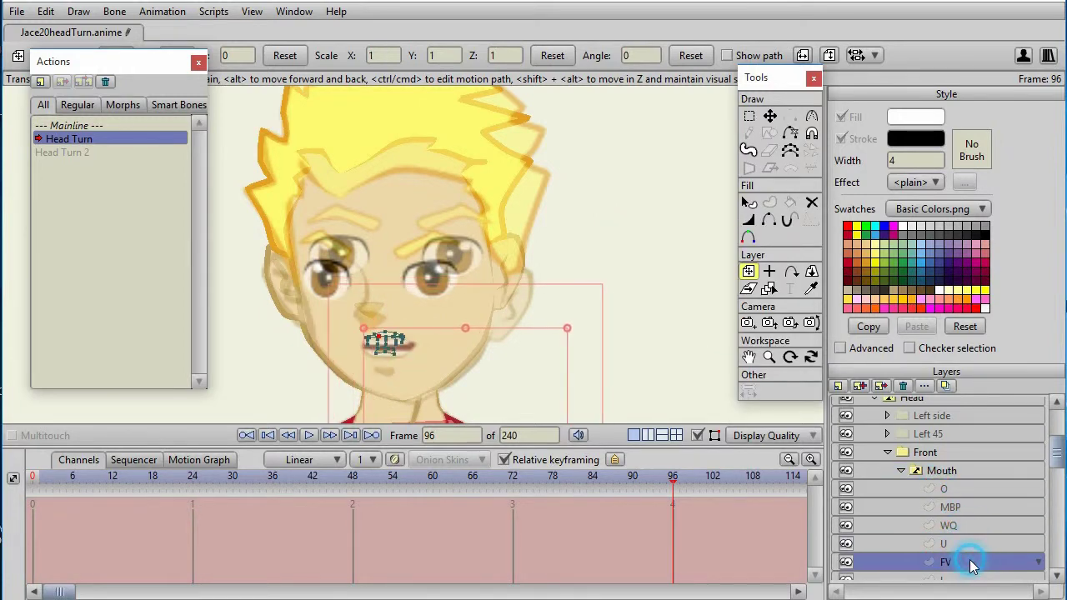
{"action": "left_click", "coordinate": [959, 472]}
{"action": "left_click", "coordinate": [902, 472]}
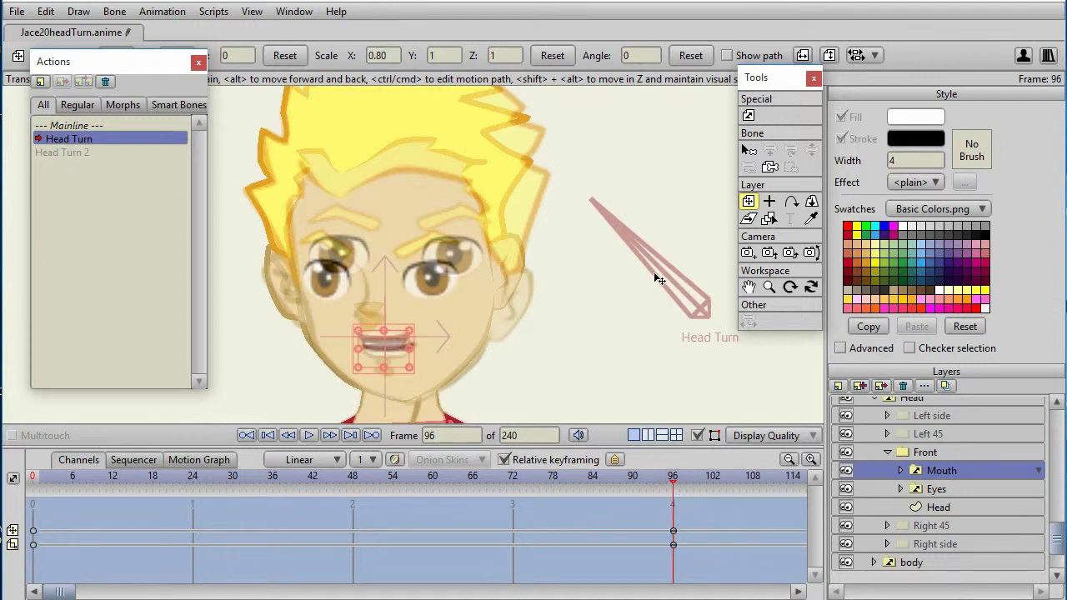
Step: Fit the front head's Eyes layer to the reference eyes at frame 96 with an X scale of about 0.89
{"action": "left_click", "coordinate": [936, 490]}
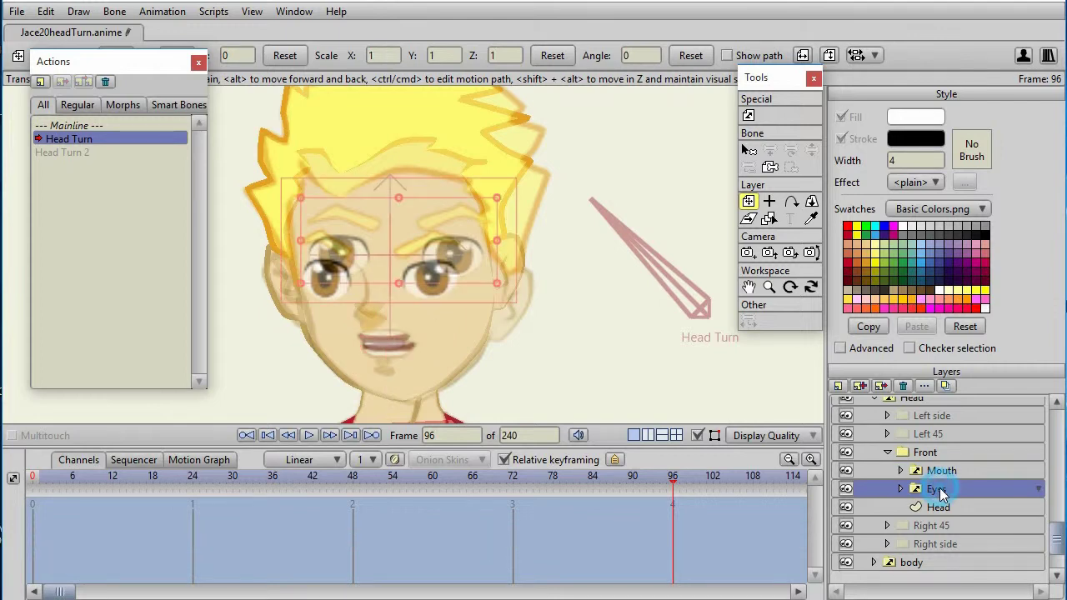
{"action": "left_click", "coordinate": [769, 201]}
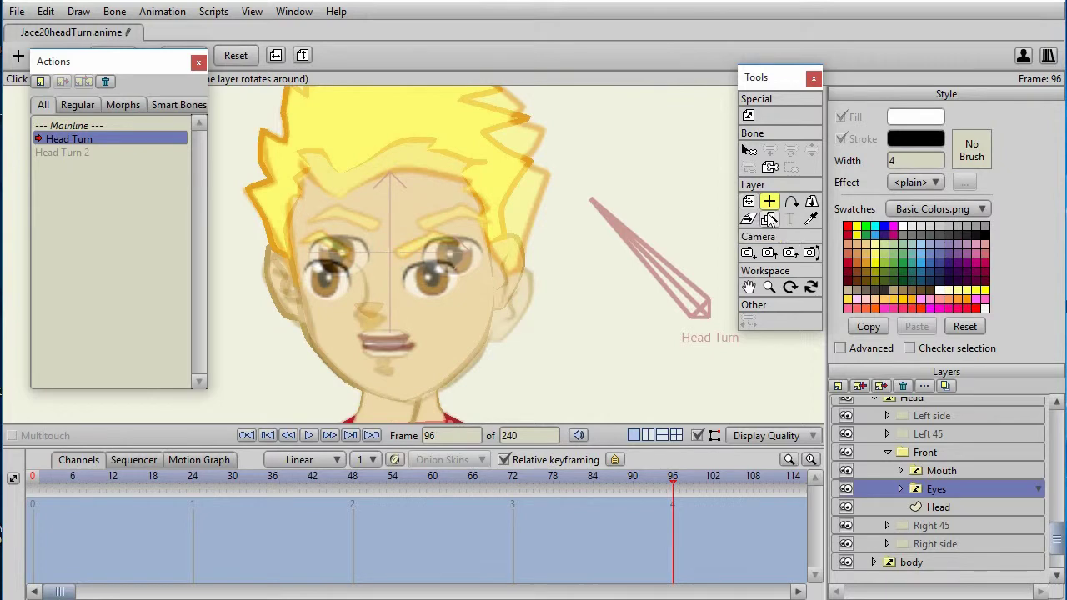
{"action": "left_click", "coordinate": [749, 201]}
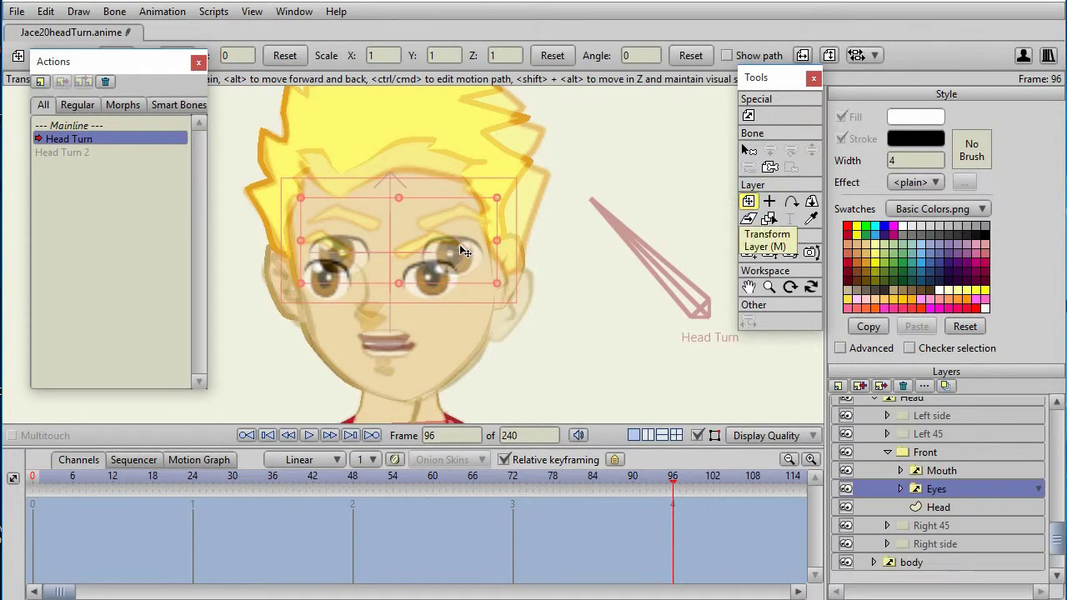
{"action": "mouse_move", "coordinate": [460, 245]}
{"action": "left_mouse_down"}
{"action": "mouse_move", "coordinate": [442, 246]}
{"action": "mouse_move", "coordinate": [465, 241]}
{"action": "left_mouse_up"}
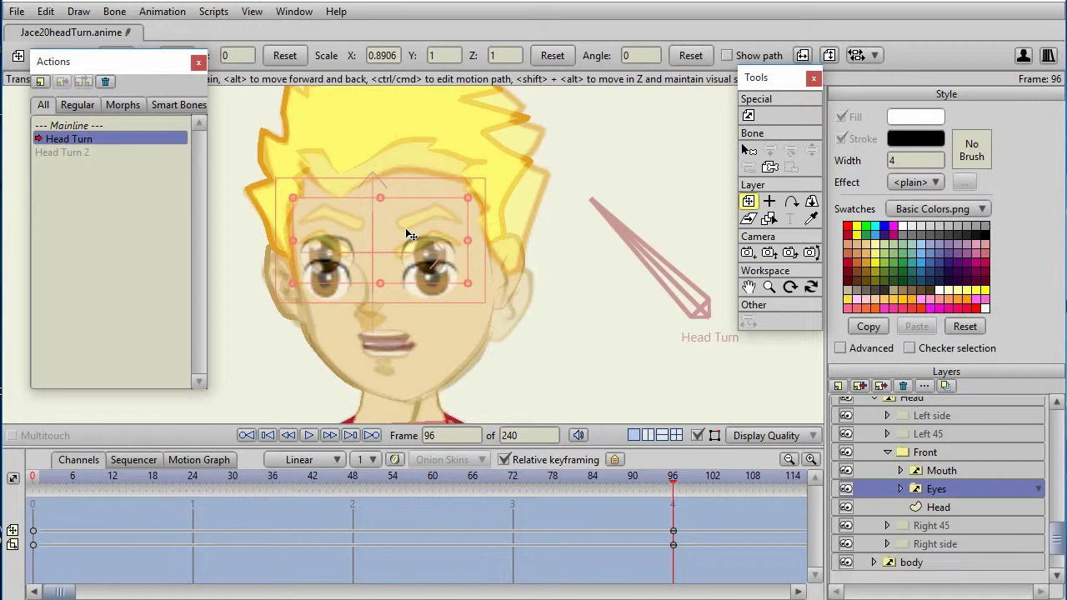
Step: Scrub the Head Turn action back to frame 80 and return to frame 96 to preview the eye movement
{"action": "scroll", "coordinate": [405, 228], "scroll_direction": "up", "scroll_amount": 1}
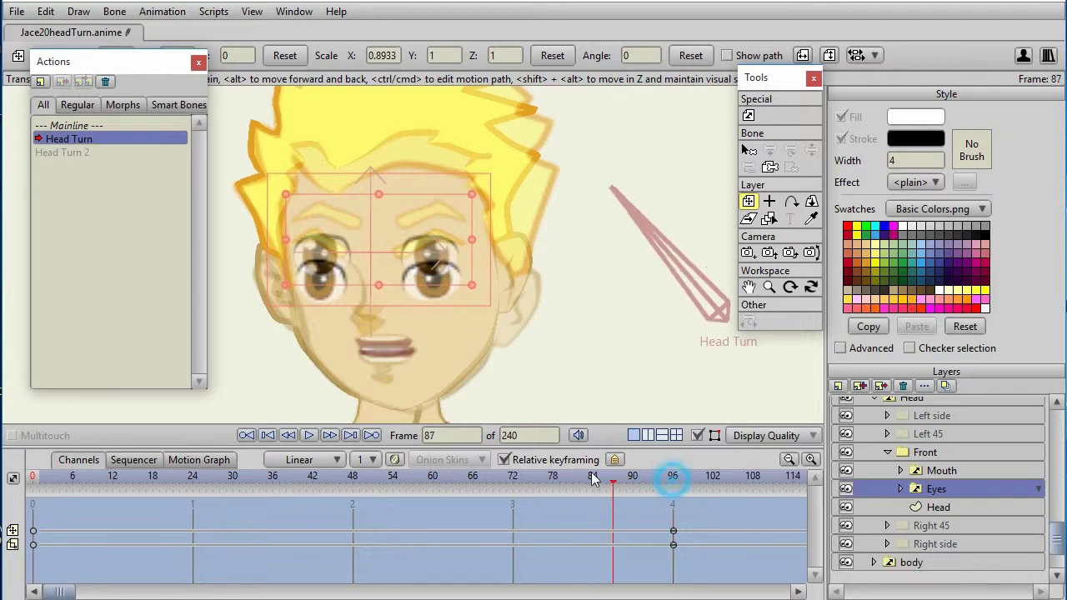
{"action": "left_click_drag", "start_coordinate": [603, 491], "coordinate": [566, 484]}
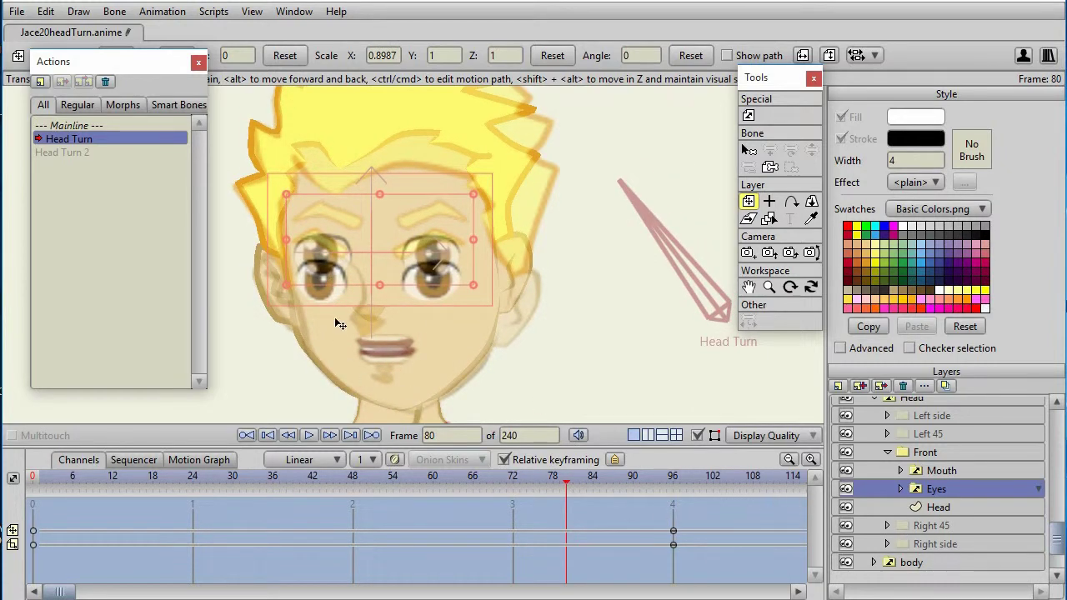
{"action": "key", "text": "ctrl+Right"}
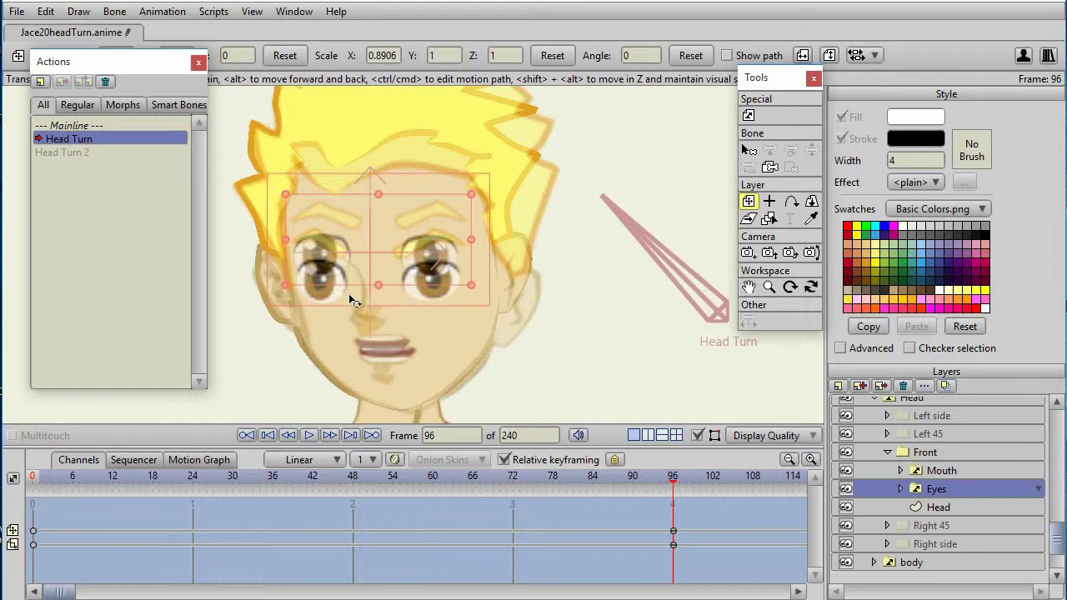
Step: Draw two curved nose-bridge lines on the front Head layer in the Mainline, from the nose's corners up towards the eyes
{"action": "double_click", "coordinate": [64, 125]}
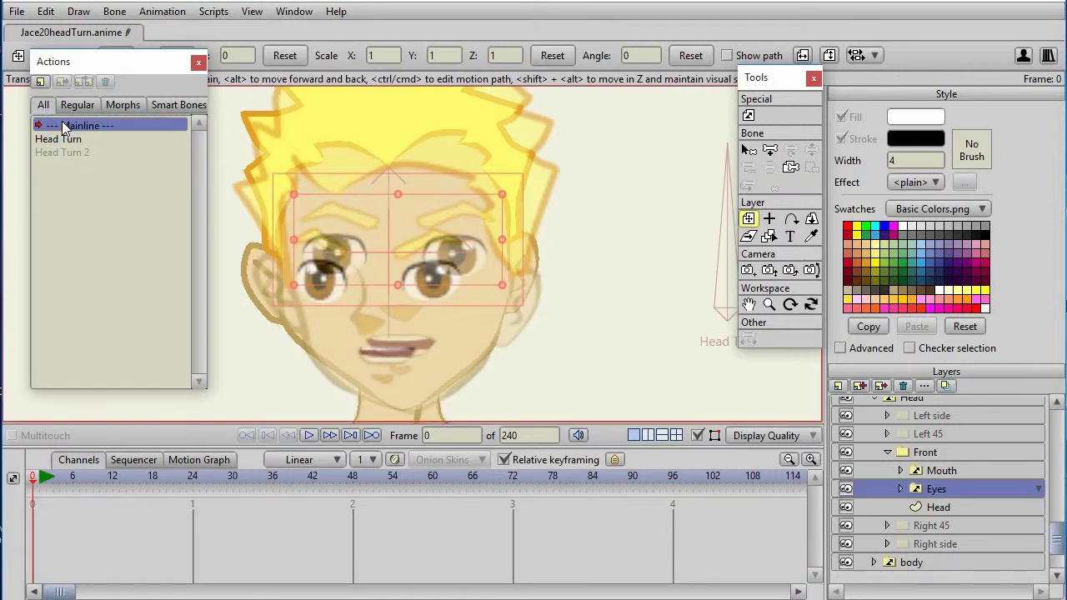
{"action": "left_click", "coordinate": [973, 507]}
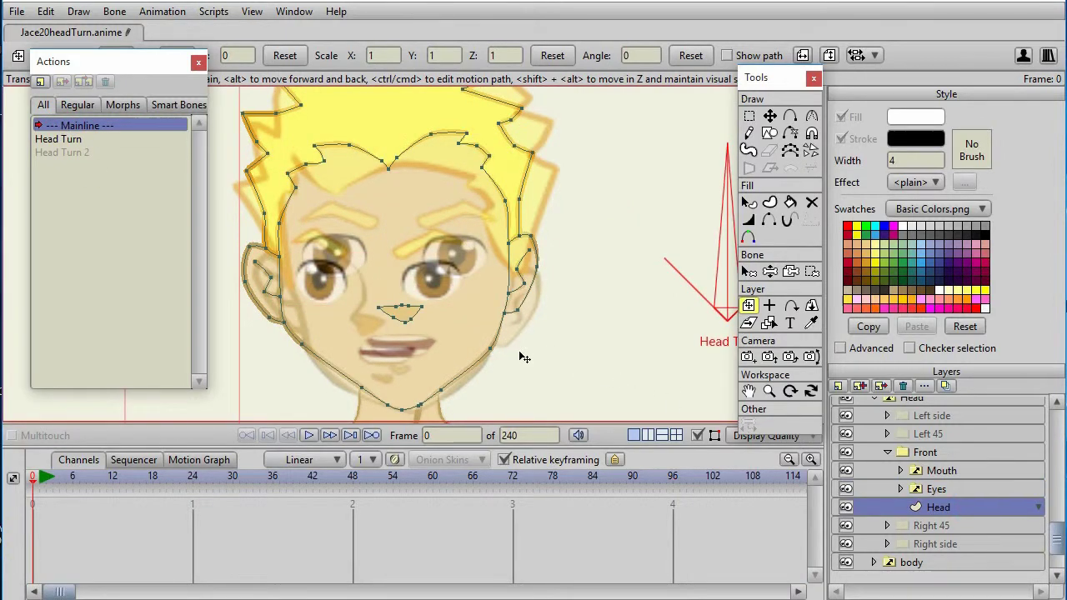
{"action": "left_click", "coordinate": [791, 118]}
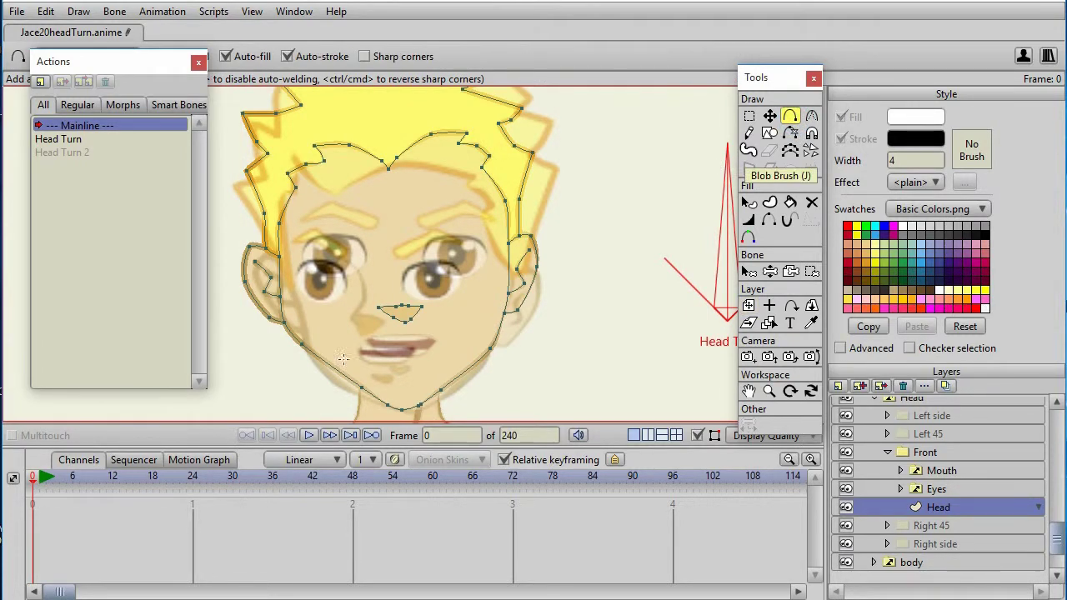
{"action": "left_click_drag", "start_coordinate": [380, 308], "coordinate": [388, 255]}
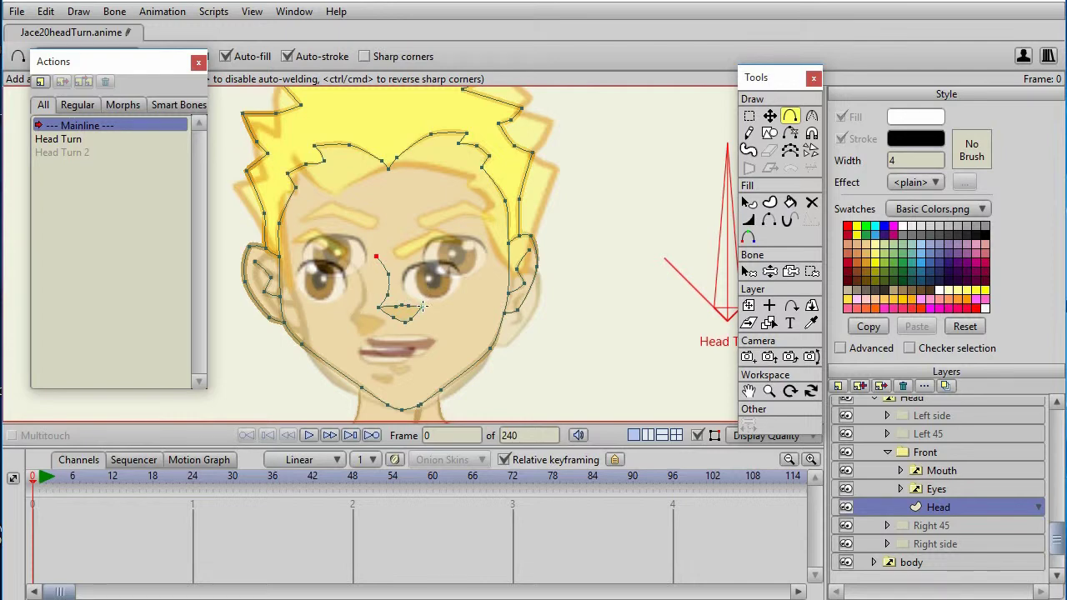
{"action": "key", "text": "Return"}
{"action": "left_click", "coordinate": [417, 275]}
{"action": "left_click_drag", "start_coordinate": [427, 274], "coordinate": [421, 307]}
{"action": "left_click", "coordinate": [415, 272]}
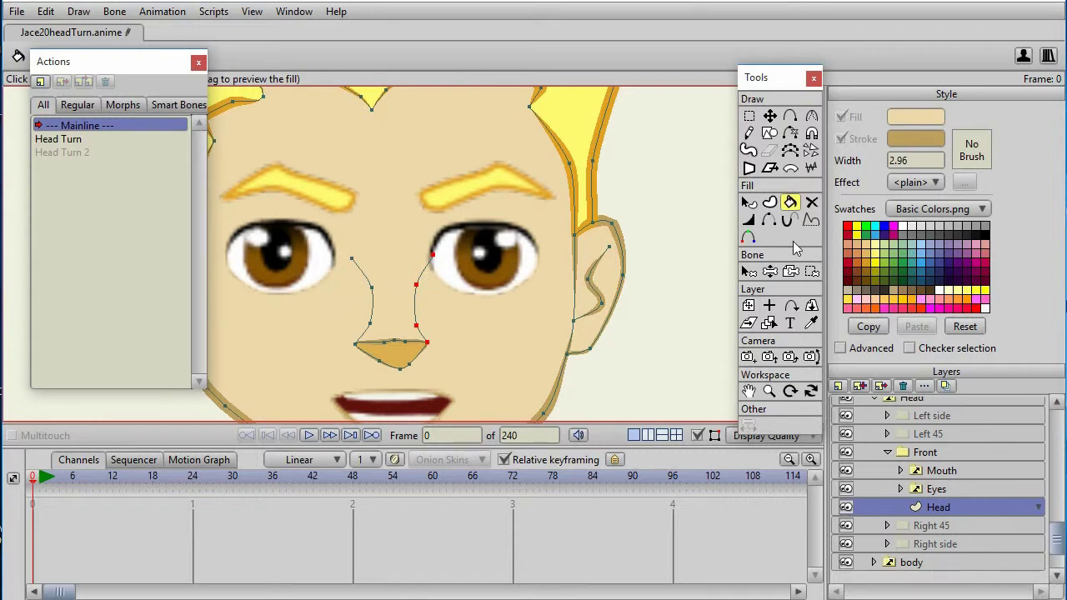
Step: Create stroke-only shapes along the nose-bridge lines, using a stroke width of 2.96
{"action": "left_click", "coordinate": [812, 323]}
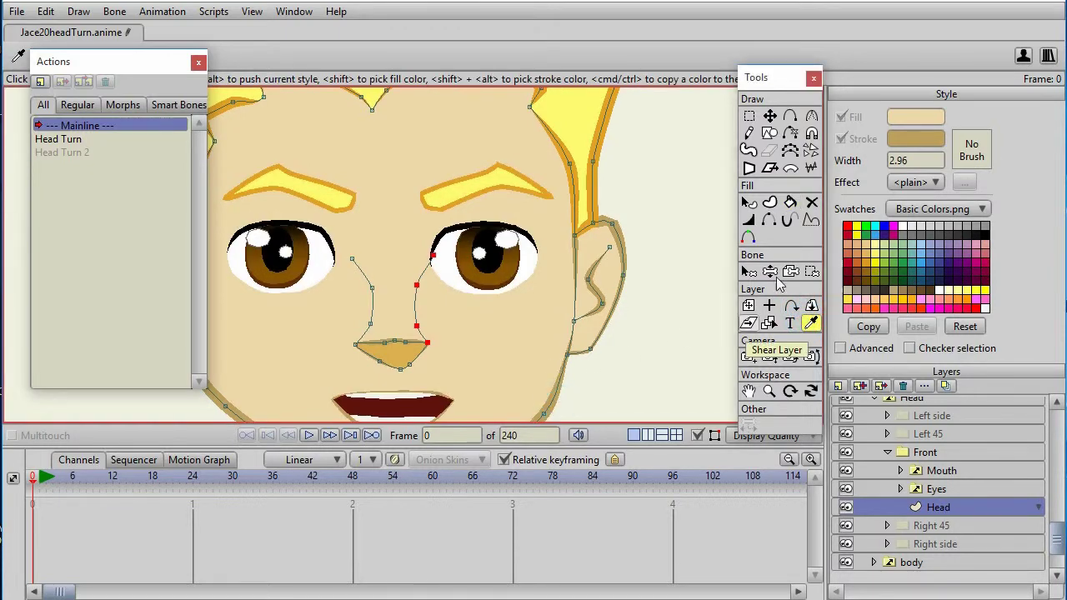
{"action": "left_click", "coordinate": [769, 205]}
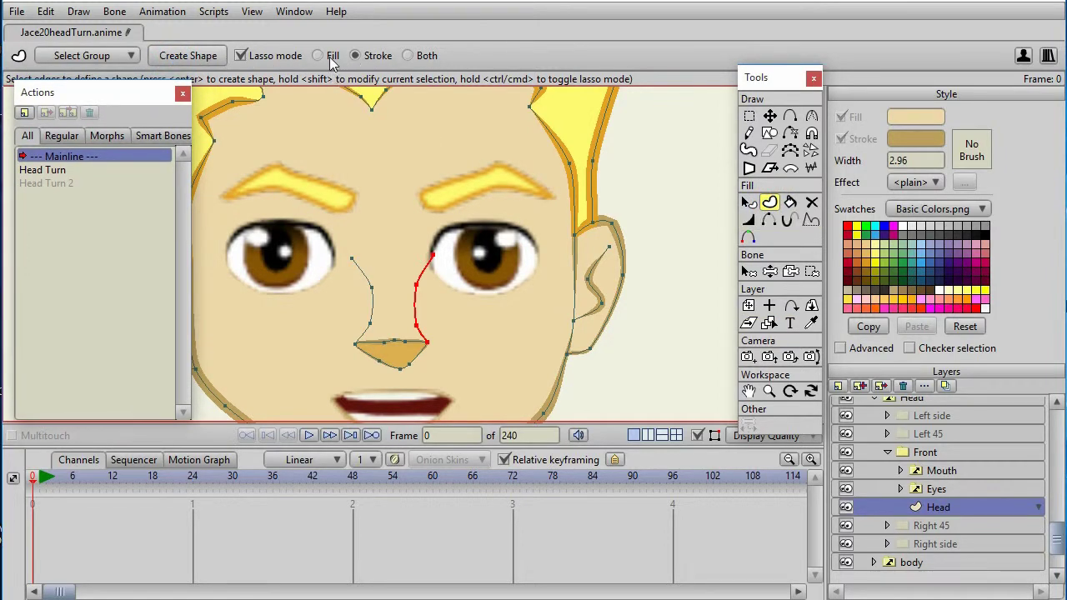
{"action": "left_click", "coordinate": [188, 55]}
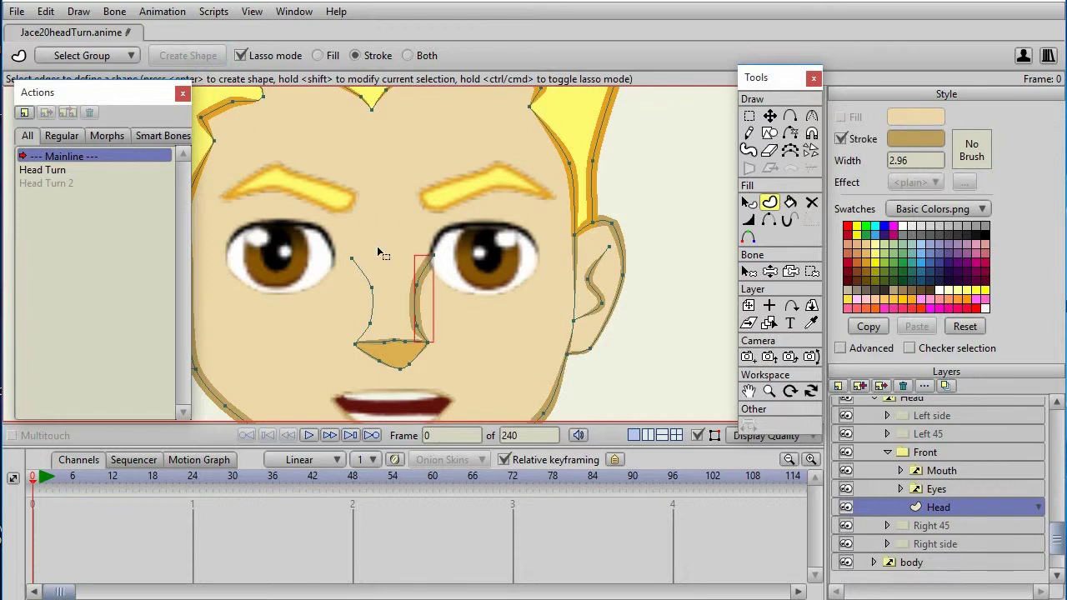
Step: Set the line width of the points along both nose-bridge lines to 0 percent
{"action": "key", "text": "g"}
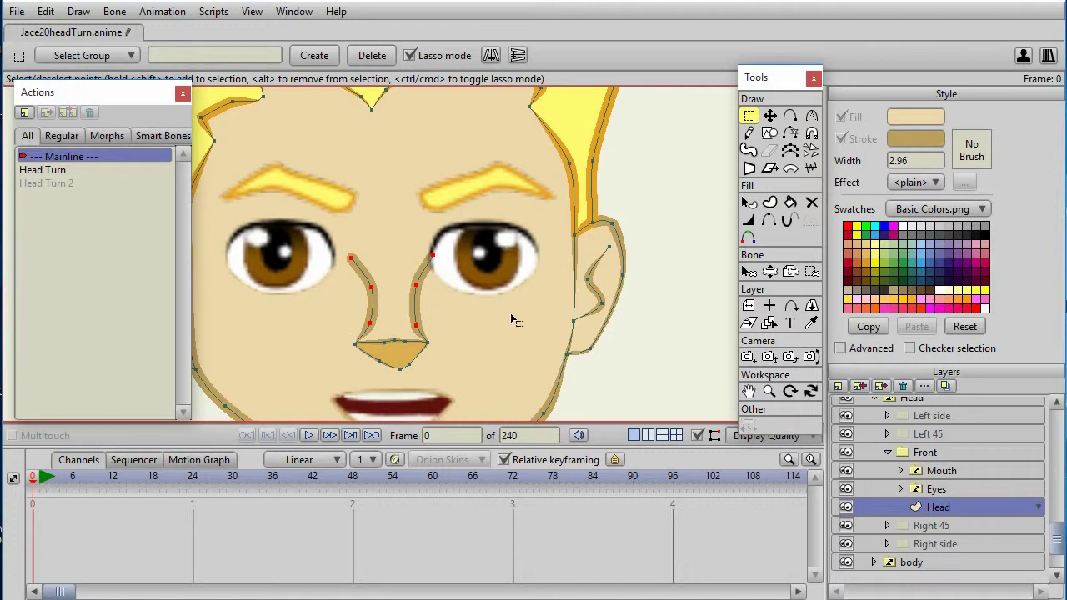
{"action": "left_click", "coordinate": [748, 220]}
{"action": "left_click_drag", "start_coordinate": [426, 308], "coordinate": [351, 324]}
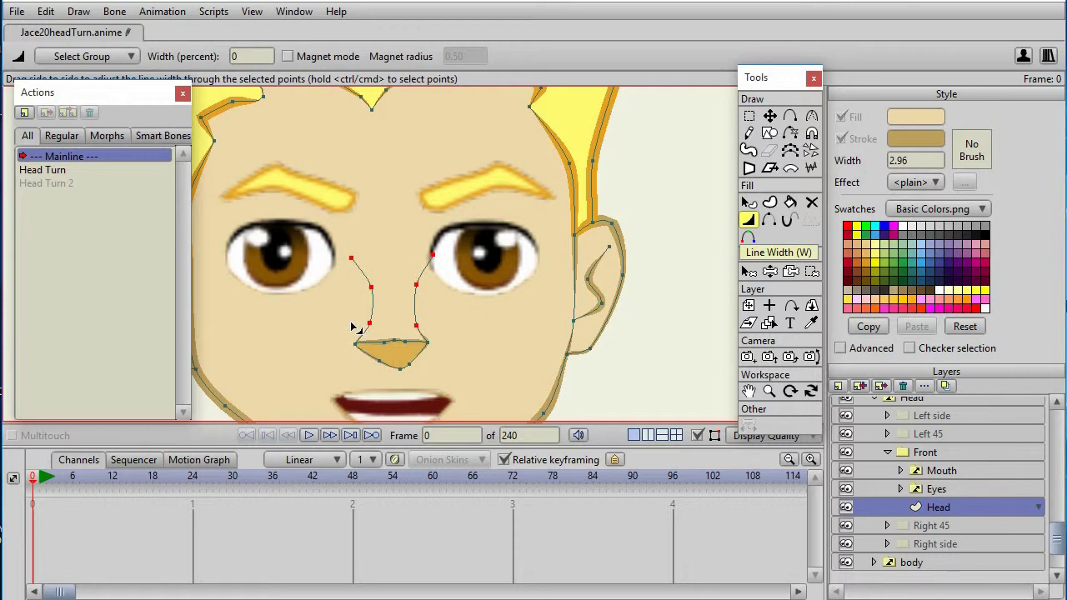
{"action": "left_click", "coordinate": [430, 334]}
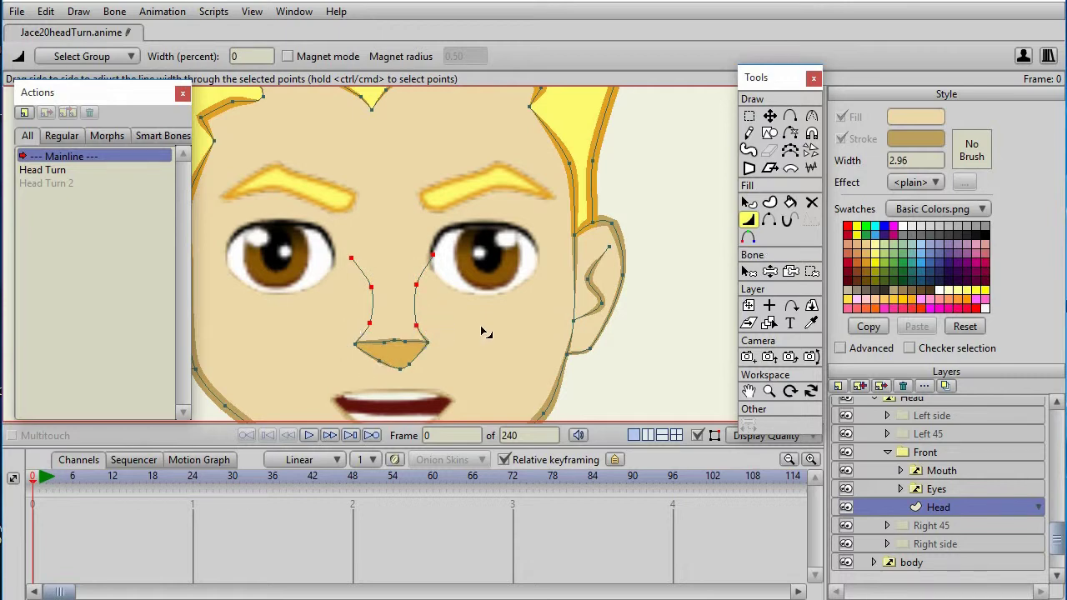
{"action": "left_click", "coordinate": [452, 314]}
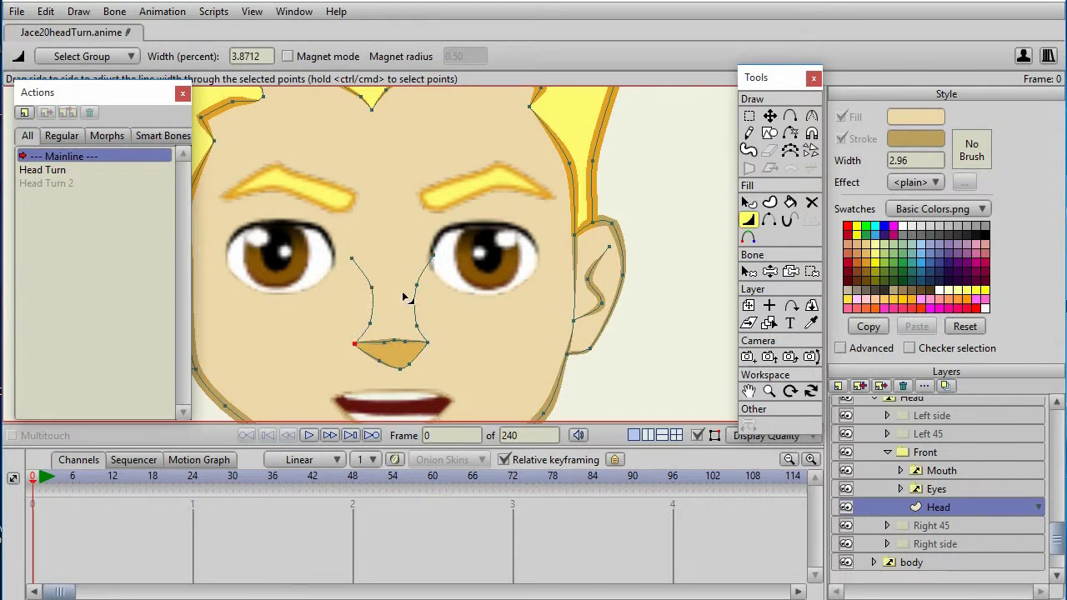
Step: Set the Head layer's frame 0 keyframes in the Head Turn action to Linear and scrub to frame 96
{"action": "double_click", "coordinate": [52, 172]}
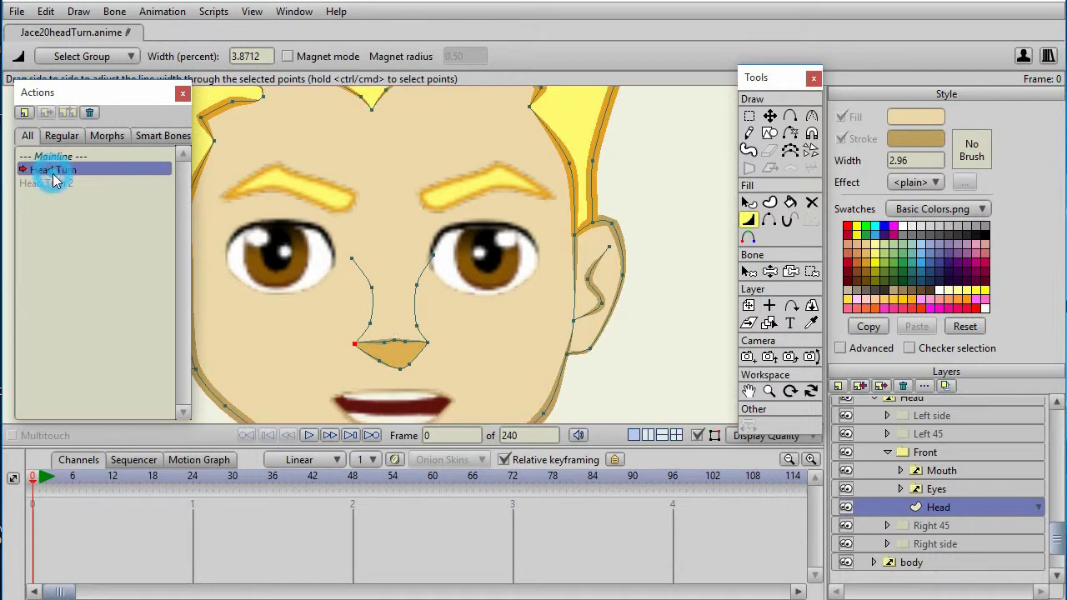
{"action": "left_click", "coordinate": [674, 485]}
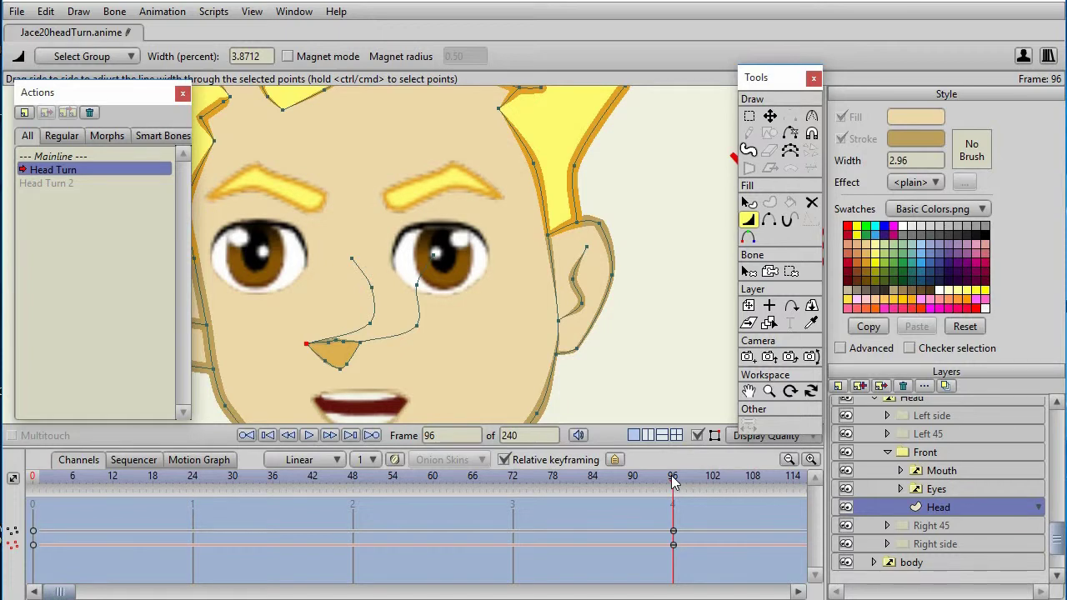
{"action": "left_click", "coordinate": [46, 476]}
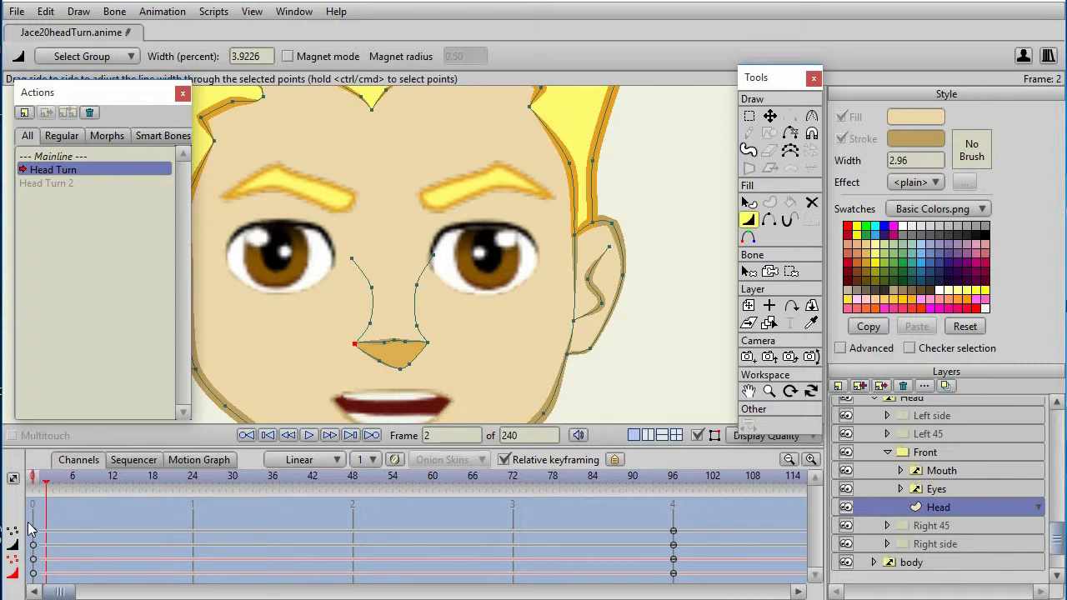
{"action": "left_click_drag", "start_coordinate": [12, 506], "coordinate": [38, 581]}
{"action": "right_click", "coordinate": [35, 538]}
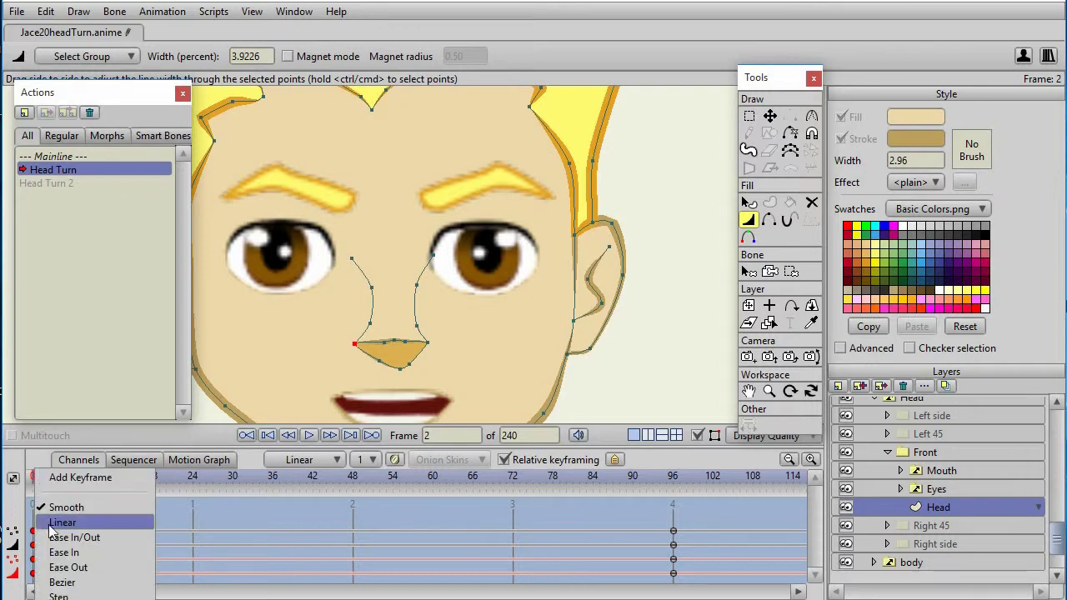
{"action": "left_click", "coordinate": [56, 522]}
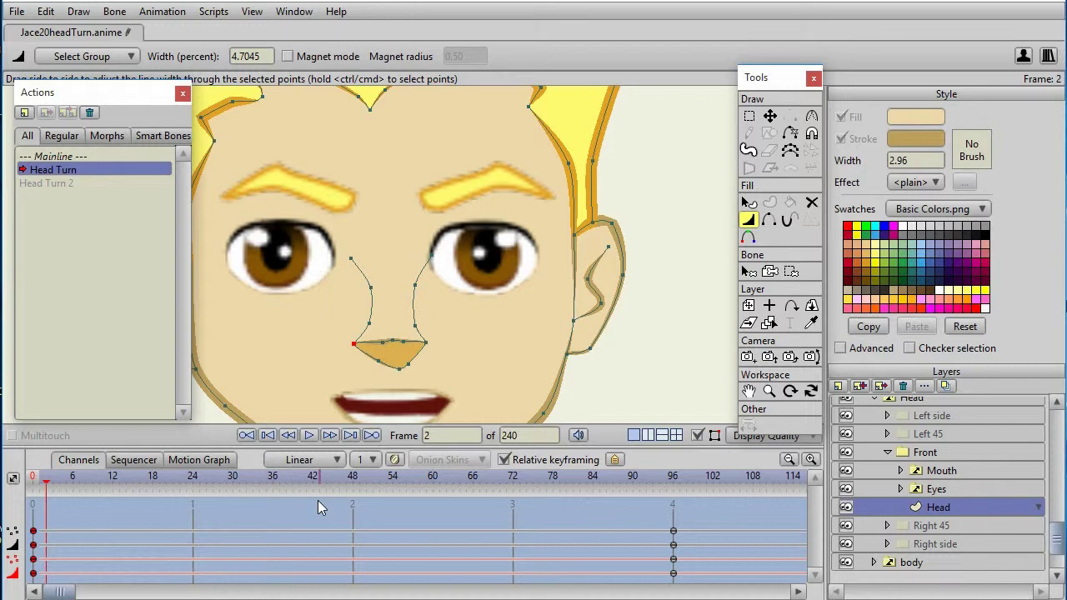
{"action": "left_click_drag", "start_coordinate": [117, 488], "coordinate": [319, 483]}
{"action": "left_click_drag", "start_coordinate": [251, 493], "coordinate": [672, 505]}
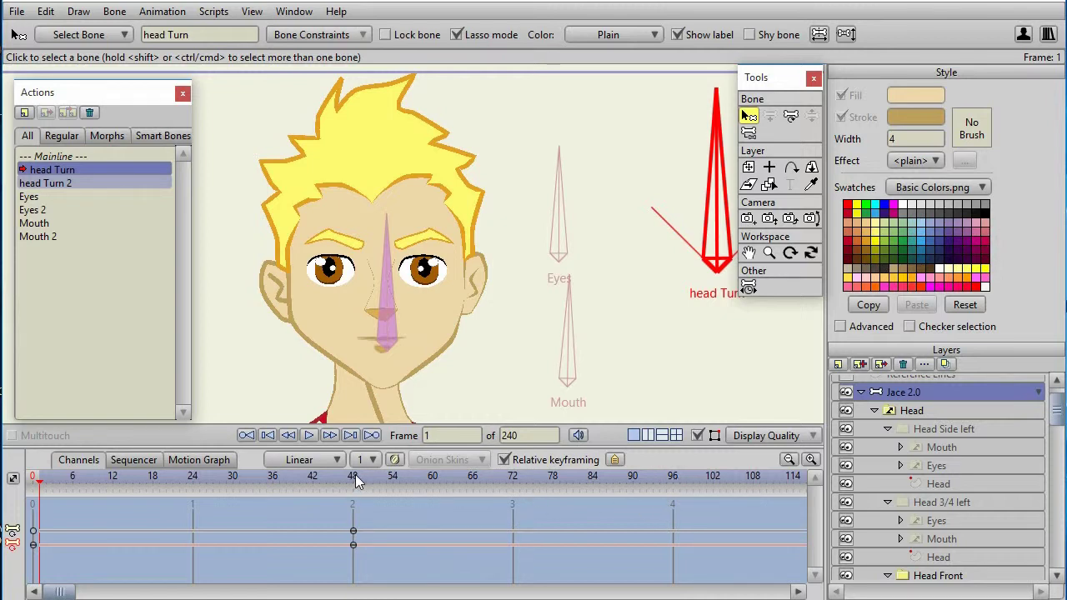
Step: Scrub the finished Jace 2.0 rig's head Turn action to frame 48 and inspect the Head layer's switch around frame 18
{"action": "left_click_drag", "start_coordinate": [263, 484], "coordinate": [276, 486]}
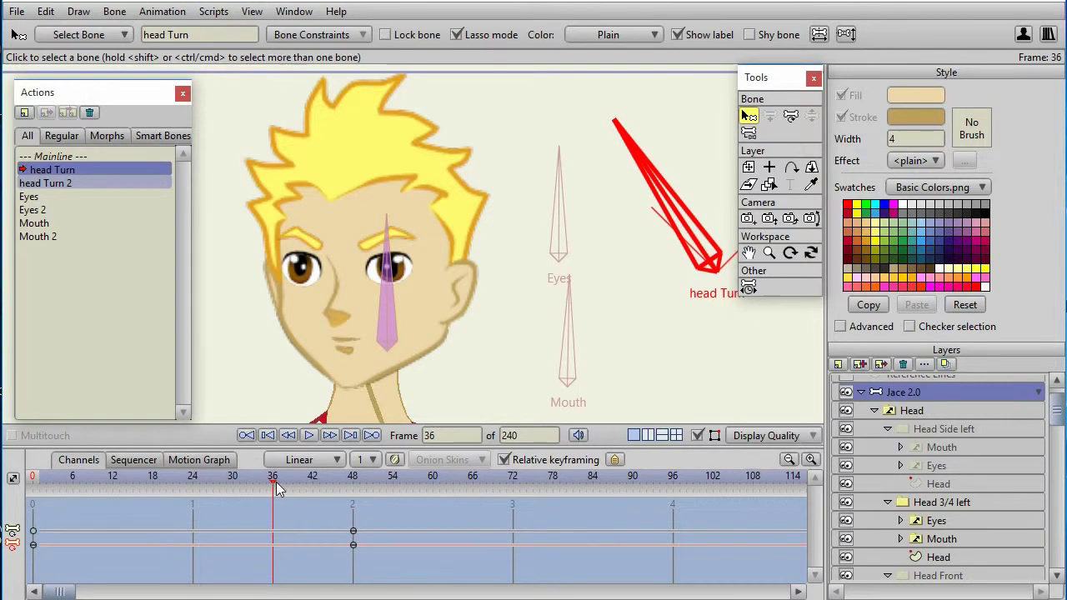
{"action": "left_click_drag", "start_coordinate": [276, 487], "coordinate": [352, 490]}
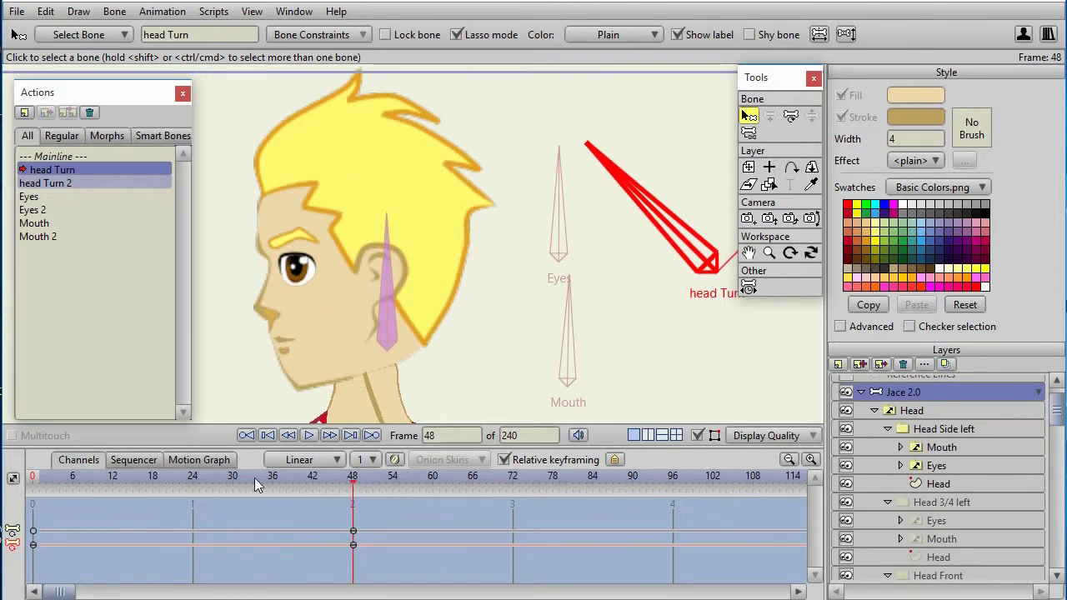
{"action": "left_click", "coordinate": [917, 413]}
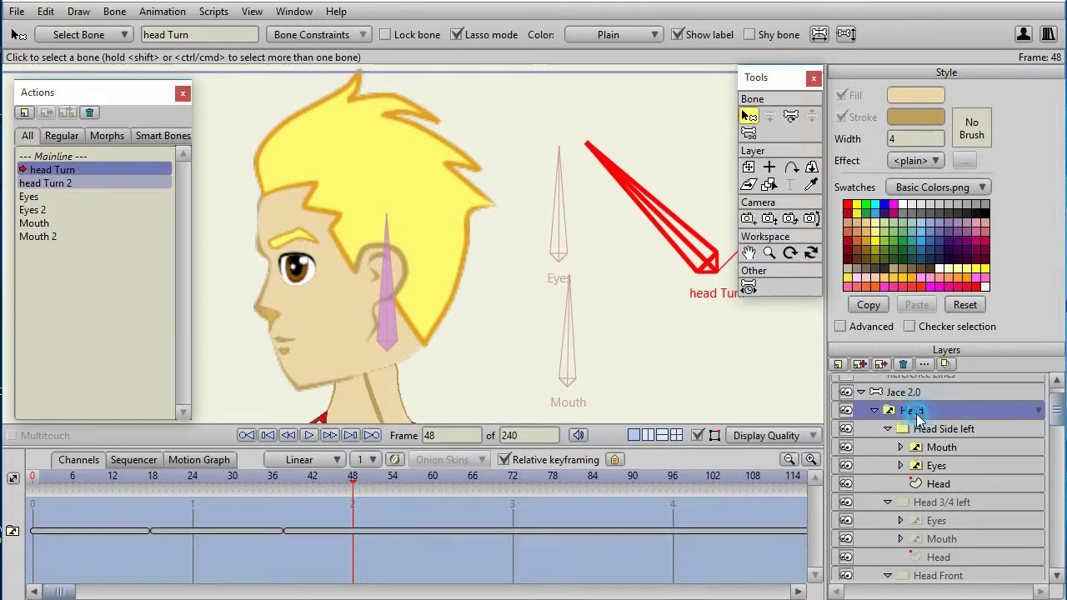
{"action": "mouse_move", "coordinate": [163, 487]}
{"action": "left_mouse_down"}
{"action": "mouse_move", "coordinate": [141, 485]}
{"action": "mouse_move", "coordinate": [153, 494]}
{"action": "left_mouse_up"}
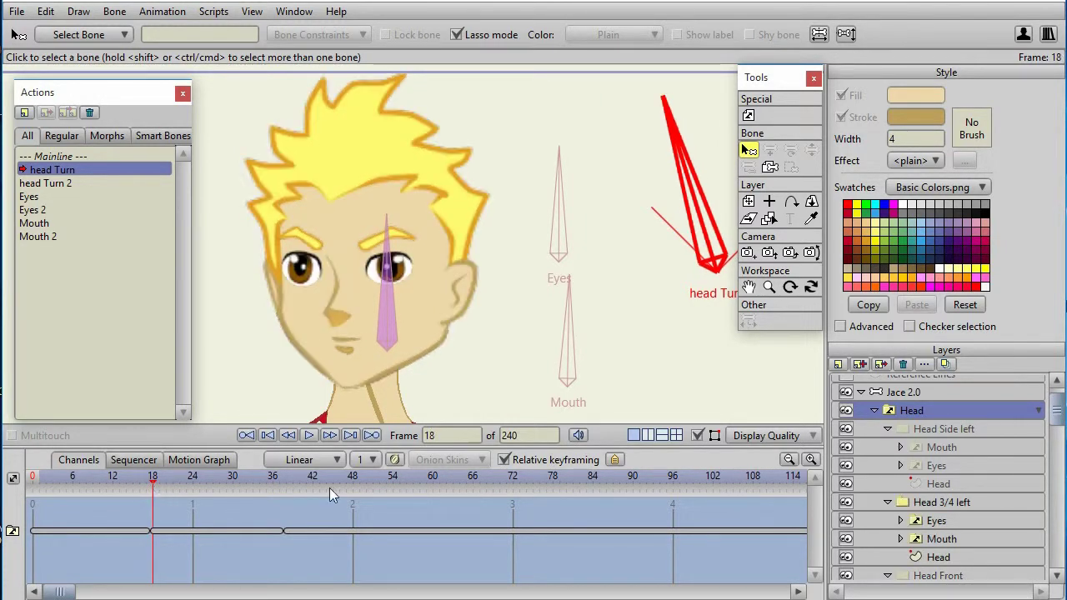
Step: Examine the Head layer's switch keys around frames 18 and 37 against the listed head view groups
{"action": "left_click_drag", "start_coordinate": [1049, 406], "coordinate": [1050, 454]}
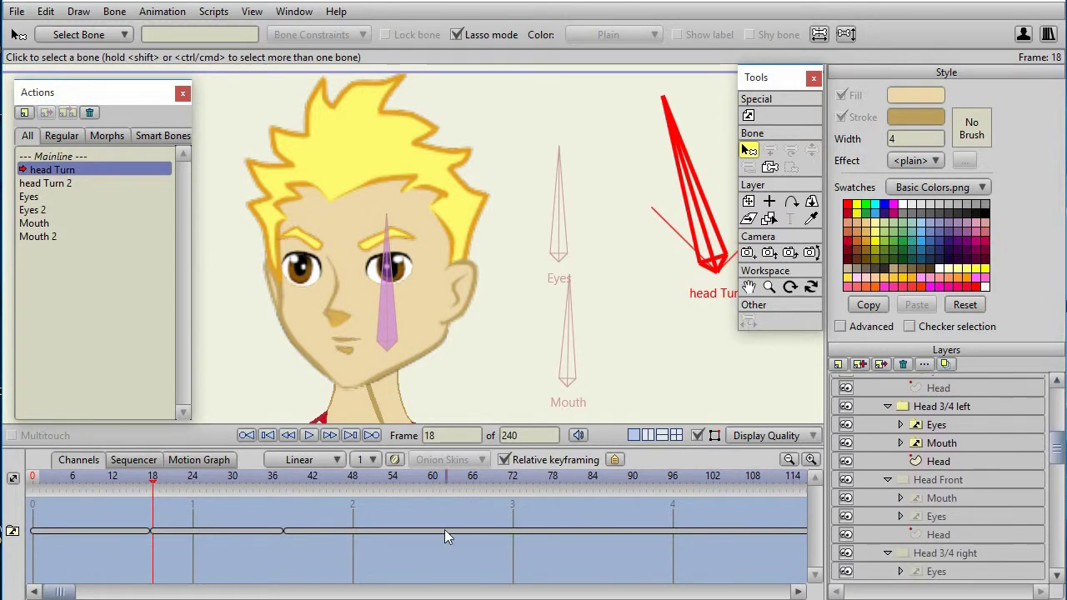
{"action": "left_click", "coordinate": [940, 488]}
{"action": "left_click", "coordinate": [147, 488]}
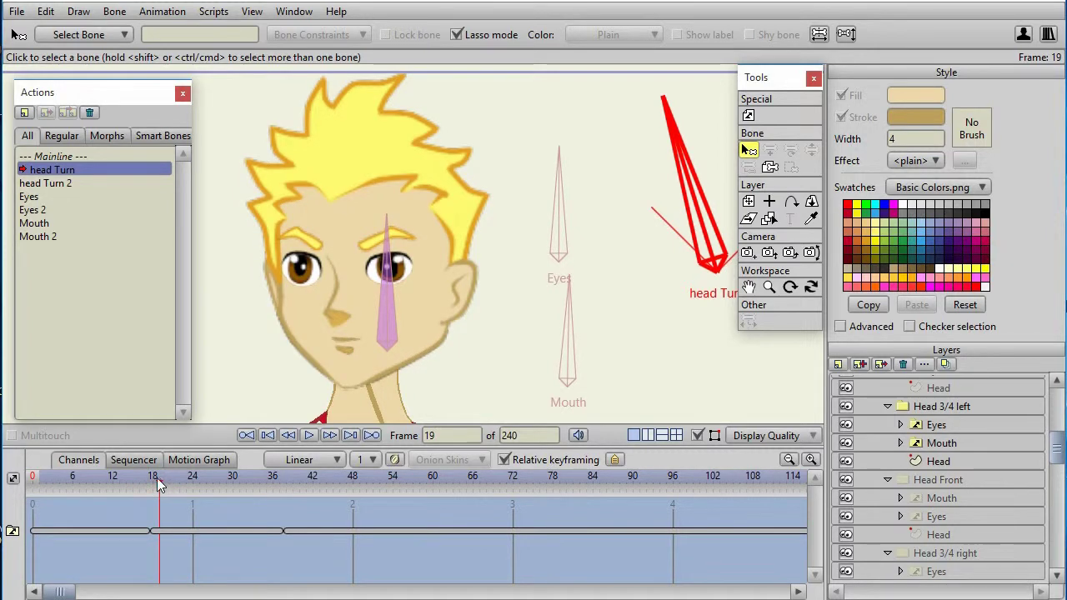
{"action": "left_click", "coordinate": [153, 489]}
{"action": "left_click", "coordinate": [149, 490]}
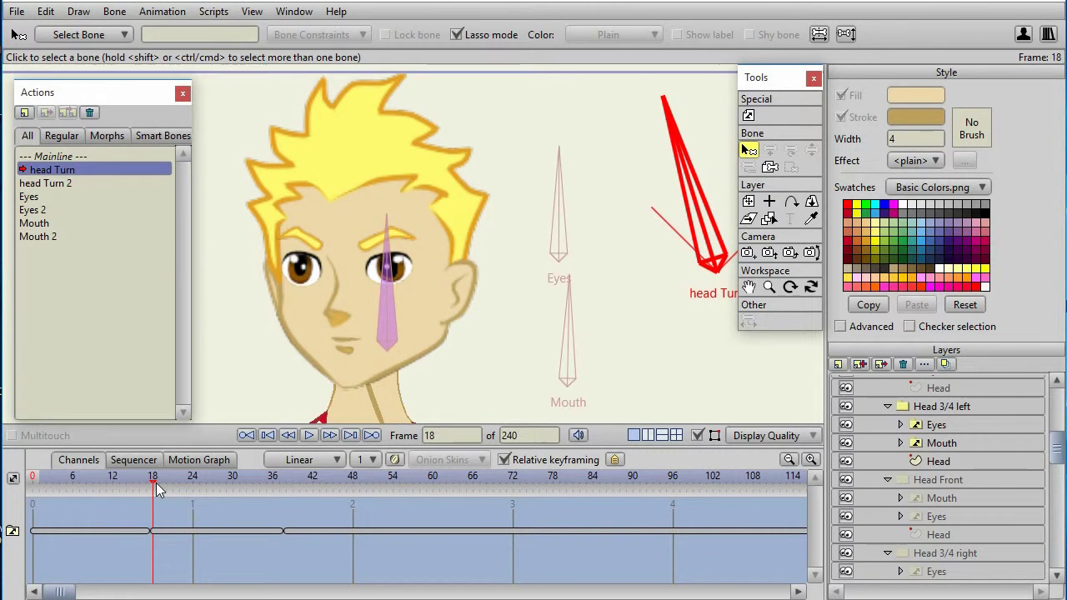
{"action": "left_click", "coordinate": [153, 490]}
{"action": "left_click_drag", "start_coordinate": [161, 488], "coordinate": [280, 488]}
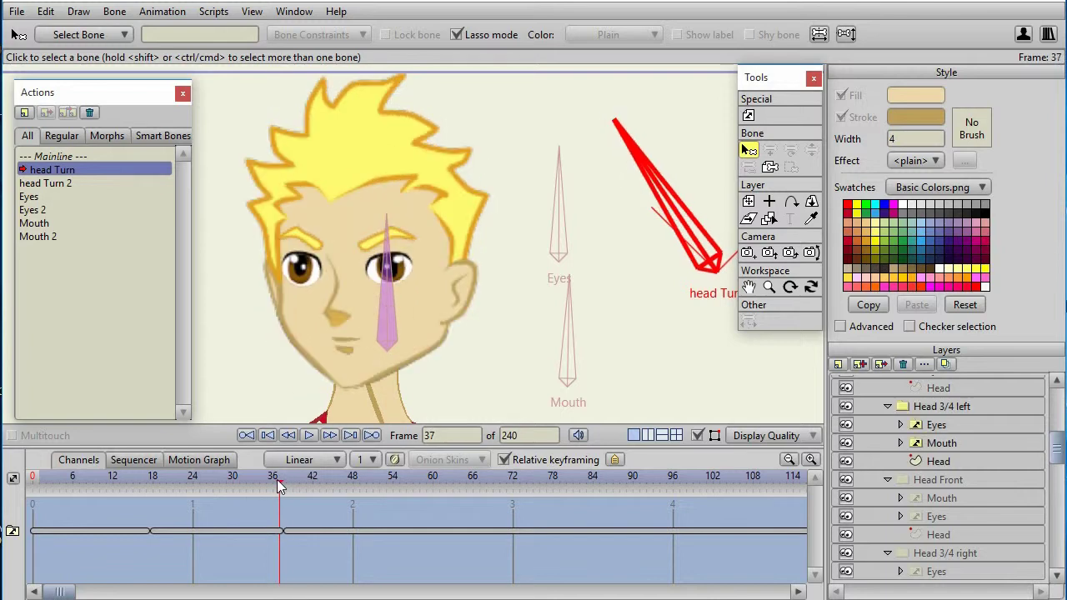
Step: Compare the Head layer of Head Front at frame 17 with the head view switched in at frame 18
{"action": "left_click", "coordinate": [938, 535]}
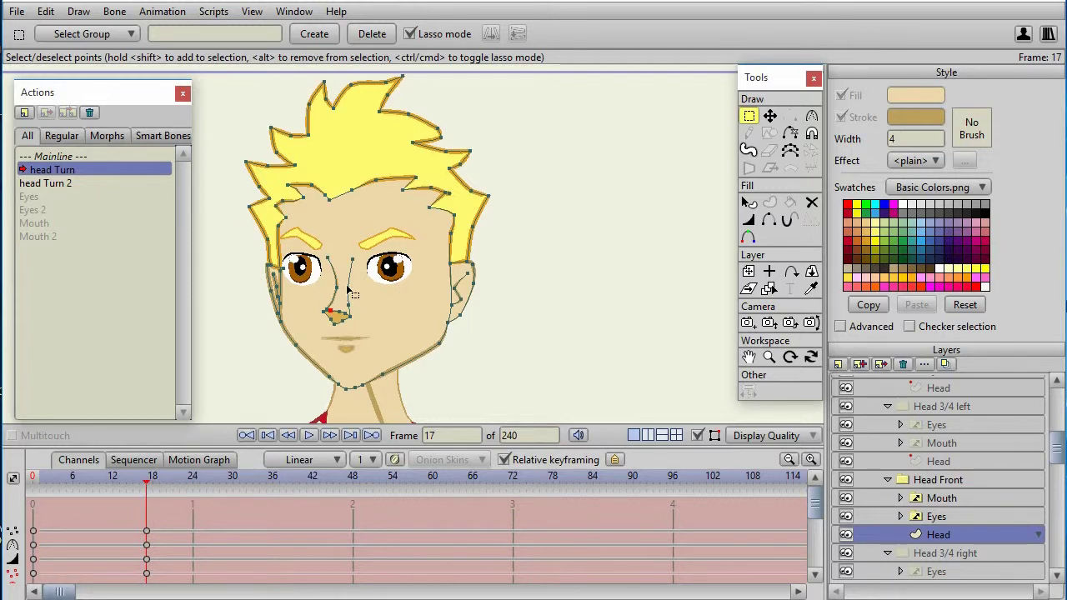
{"action": "left_click", "coordinate": [330, 437]}
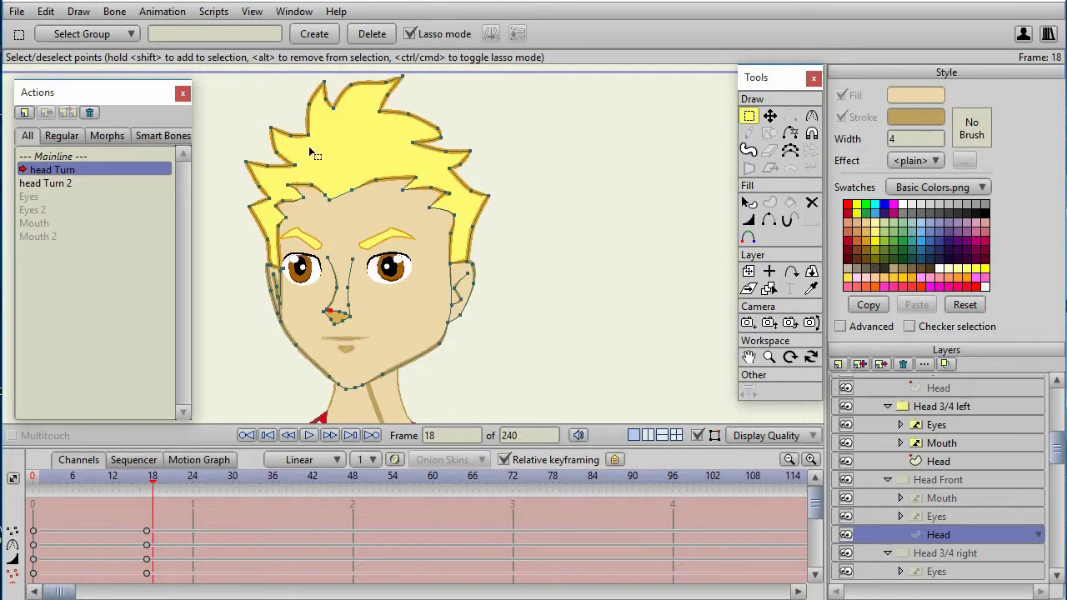
Step: Compare the Head layers of Head 3/4 left and Head Front at frame 18 of the head Turn action
{"action": "left_click", "coordinate": [944, 465]}
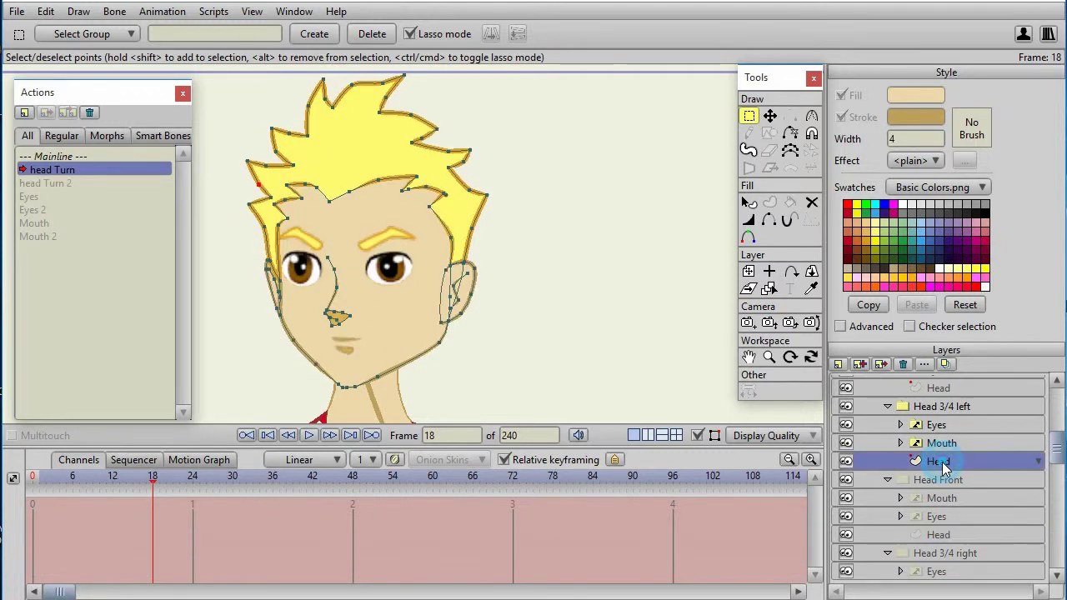
{"action": "left_click", "coordinate": [941, 517]}
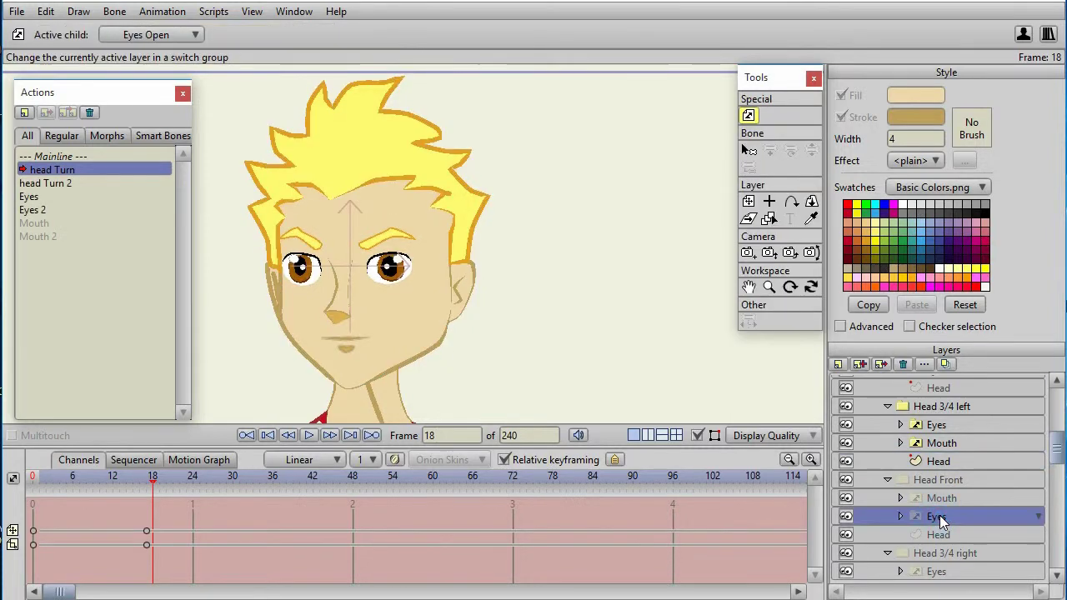
{"action": "left_click", "coordinate": [948, 465]}
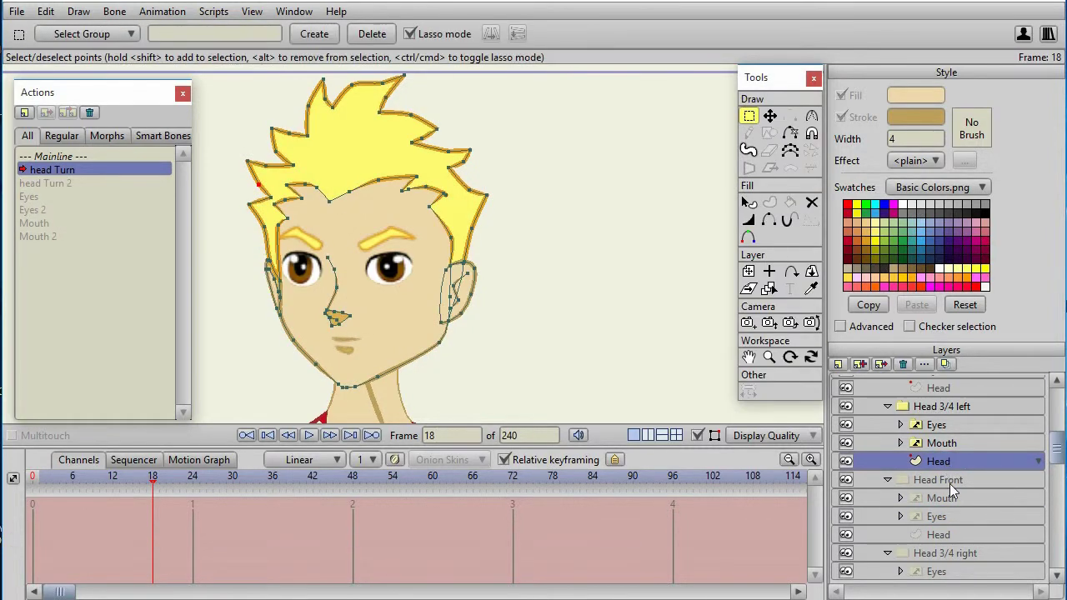
{"action": "left_click", "coordinate": [950, 534]}
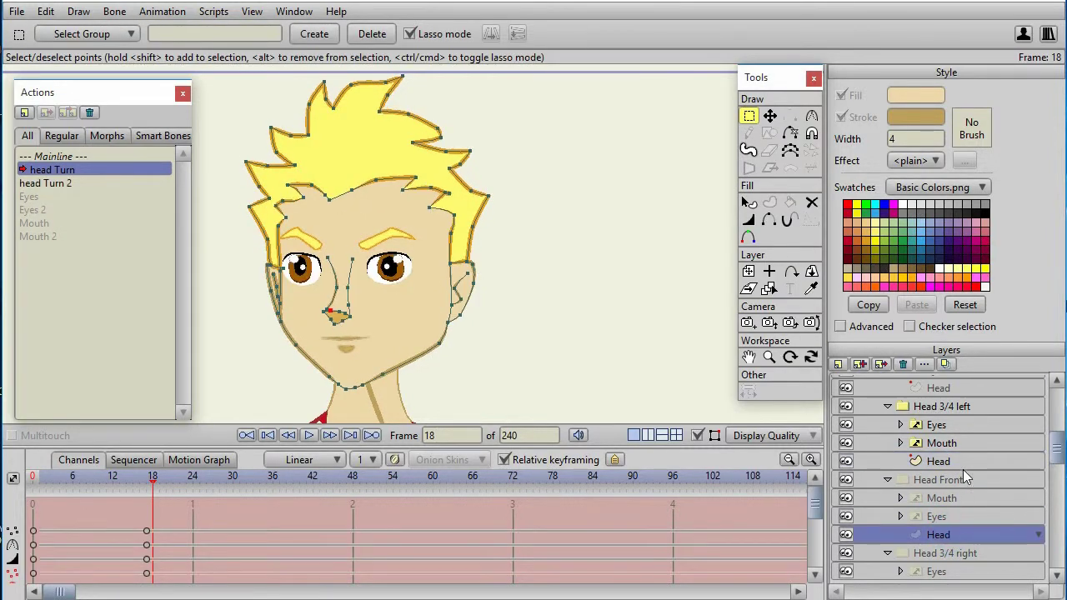
{"action": "left_click", "coordinate": [964, 466]}
{"action": "left_click", "coordinate": [961, 528]}
{"action": "left_click", "coordinate": [973, 467]}
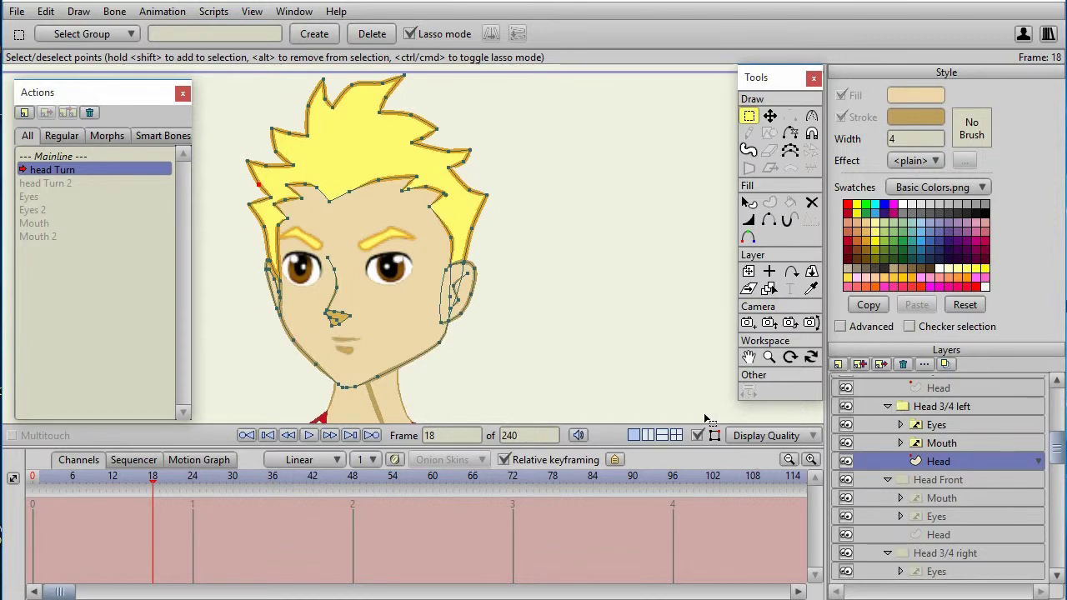
{"action": "left_click", "coordinate": [959, 531]}
{"action": "left_click", "coordinate": [968, 462]}
{"action": "left_click", "coordinate": [958, 535]}
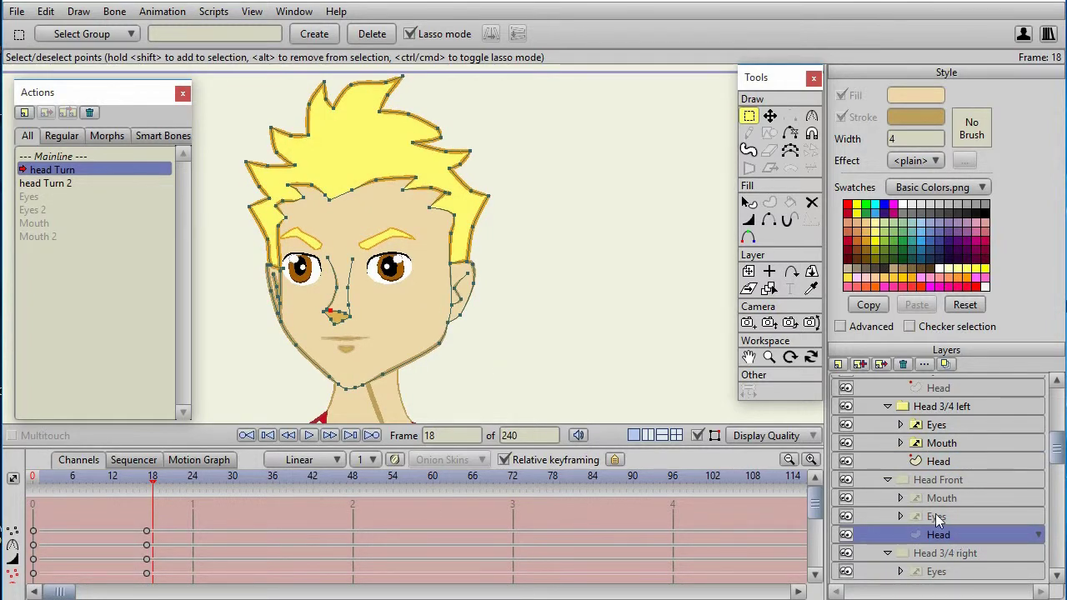
Step: Compare the Eyes Open layer in Head Front with the Open eyes layer in Head 3/4 left at frame 18
{"action": "left_click", "coordinate": [935, 514]}
{"action": "left_click", "coordinate": [900, 517]}
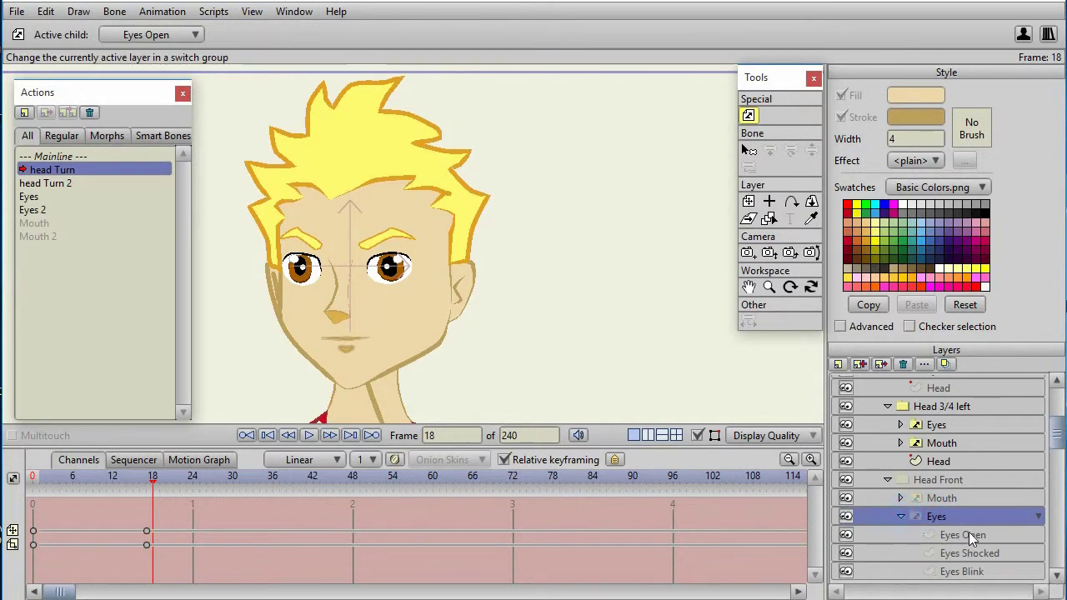
{"action": "left_click", "coordinate": [970, 534]}
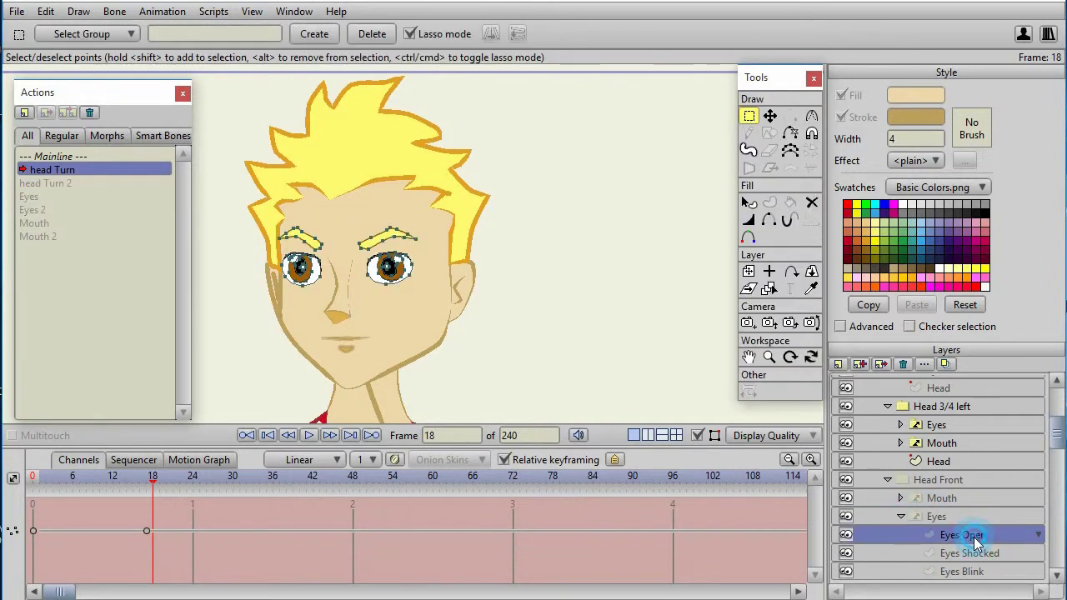
{"action": "left_click", "coordinate": [900, 424]}
{"action": "left_click", "coordinate": [933, 425]}
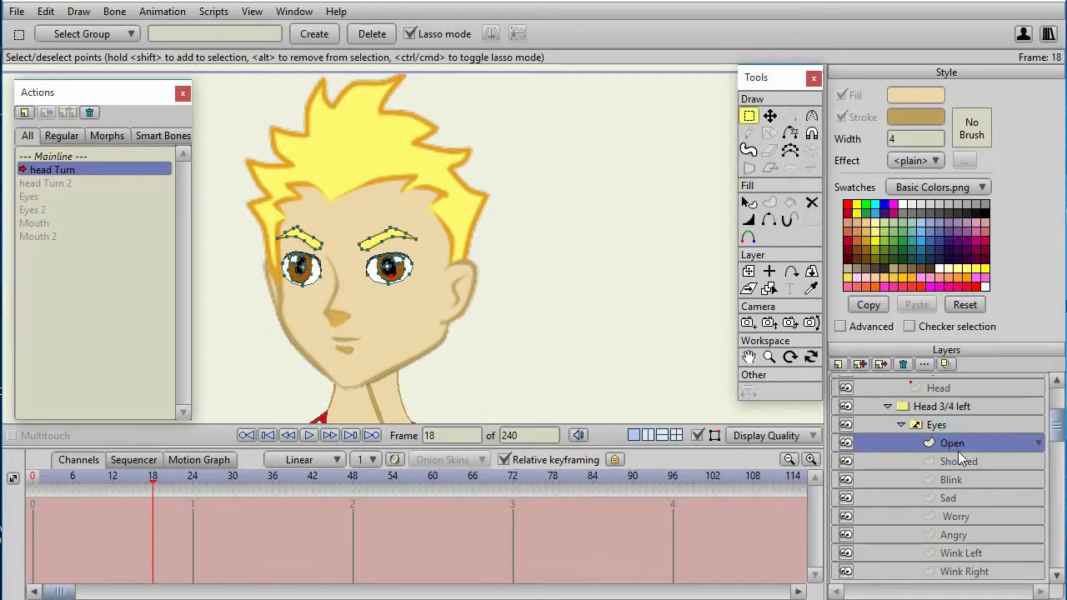
{"action": "scroll", "coordinate": [984, 467], "scroll_direction": "down", "scroll_amount": 5}
{"action": "scroll", "coordinate": [1009, 482], "scroll_direction": "down", "scroll_amount": 2}
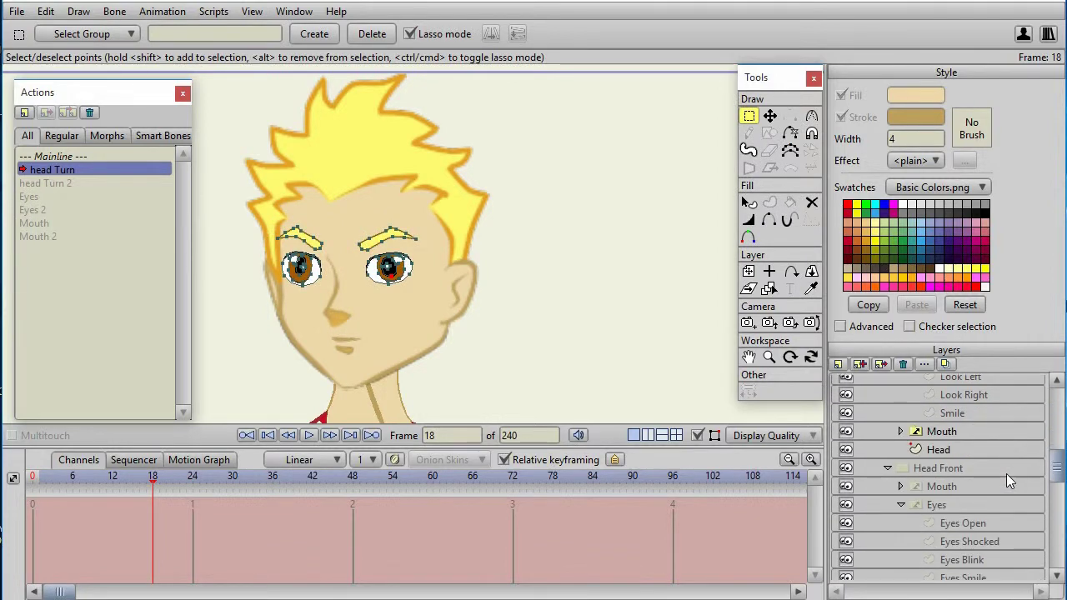
{"action": "left_click", "coordinate": [1000, 472]}
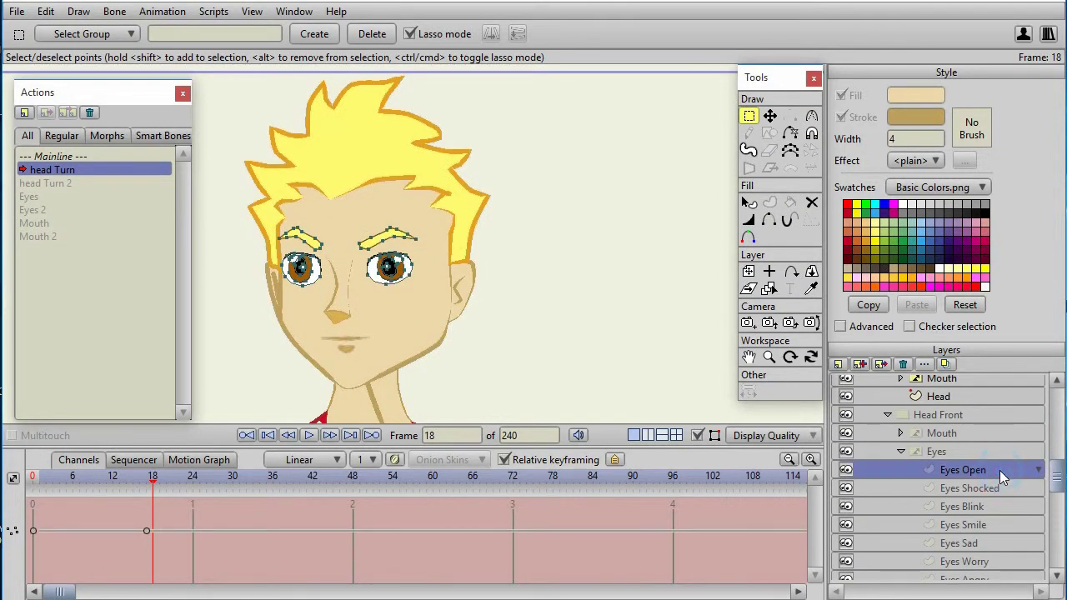
{"action": "scroll", "coordinate": [1001, 477], "scroll_direction": "up", "scroll_amount": 5}
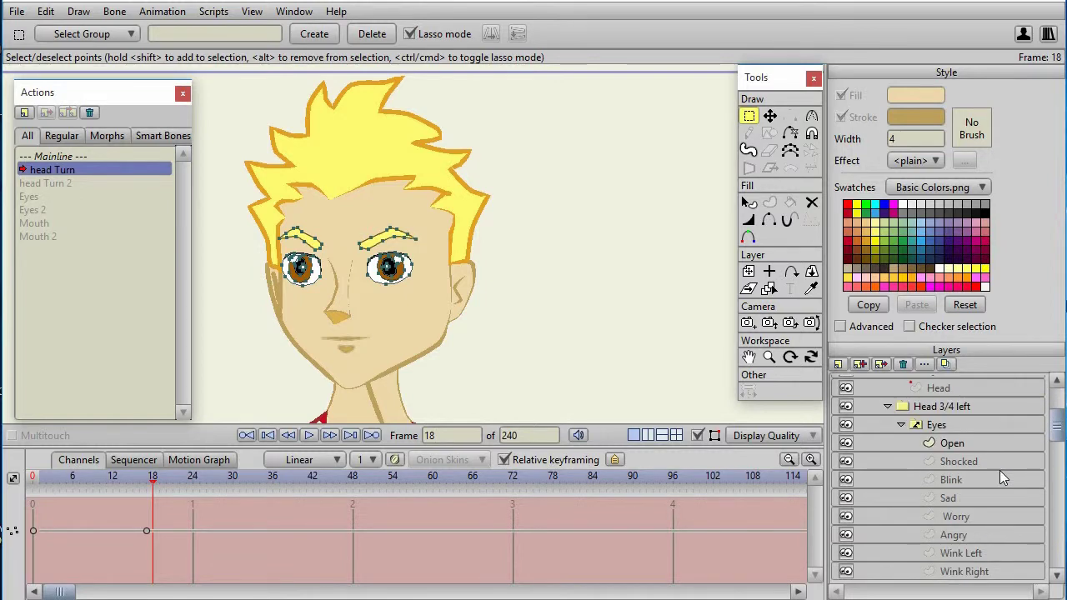
{"action": "left_click", "coordinate": [983, 447]}
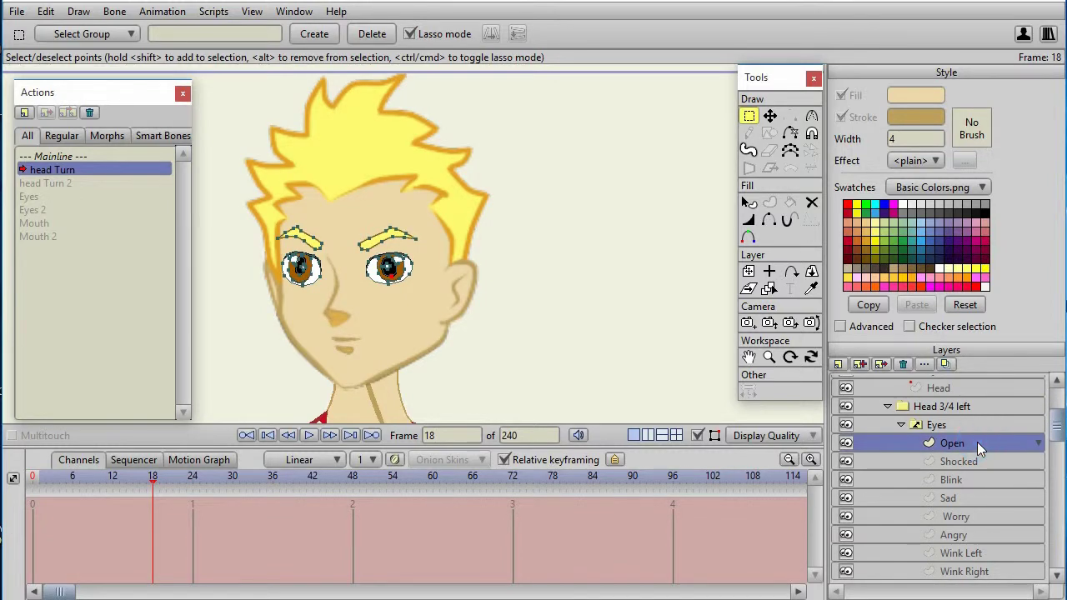
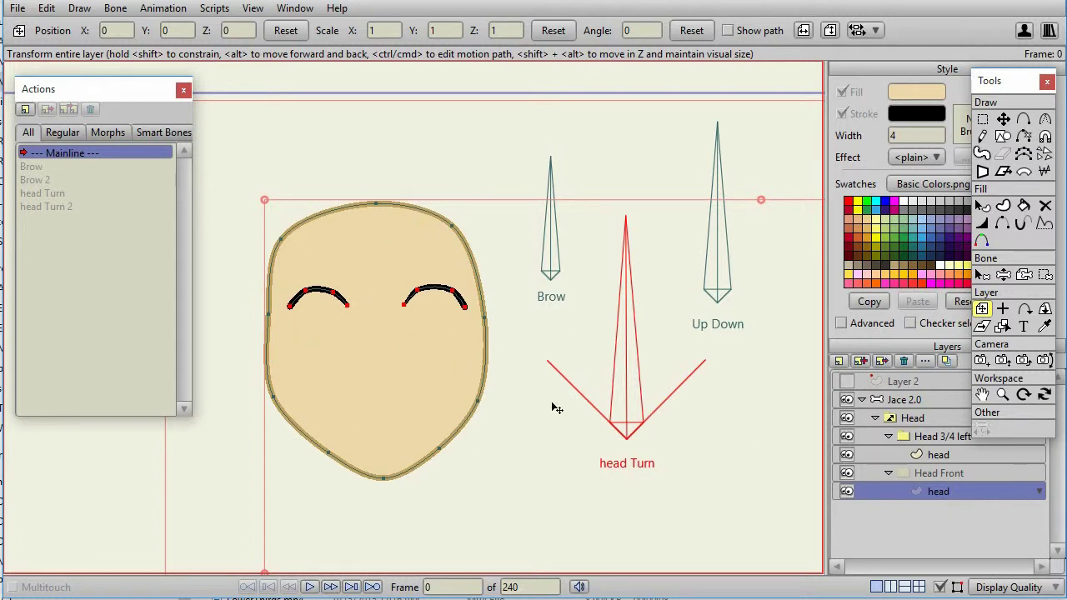
Step: Show the Layer 2 guide lines and check the head layers' and Head Front group's alignment and transform values against them
{"action": "left_click", "coordinate": [976, 455]}
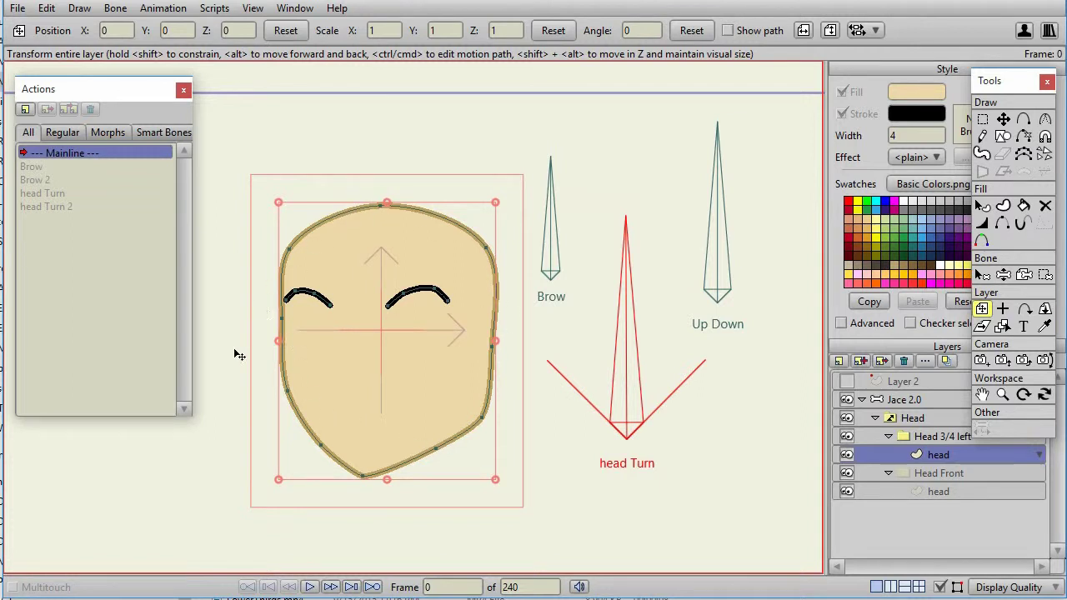
{"action": "left_click", "coordinate": [847, 384]}
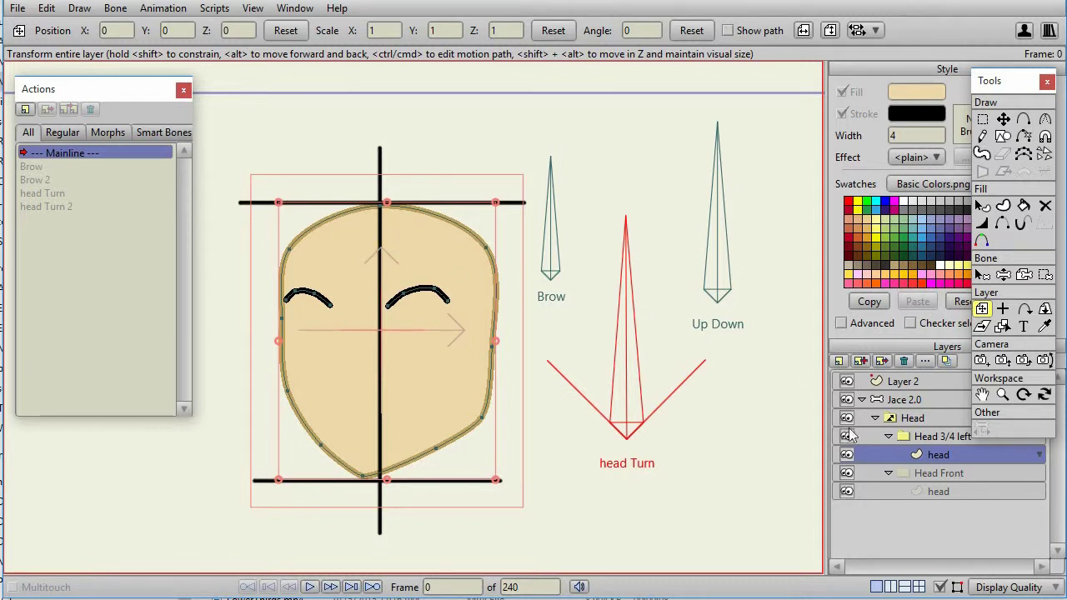
{"action": "left_click", "coordinate": [944, 491]}
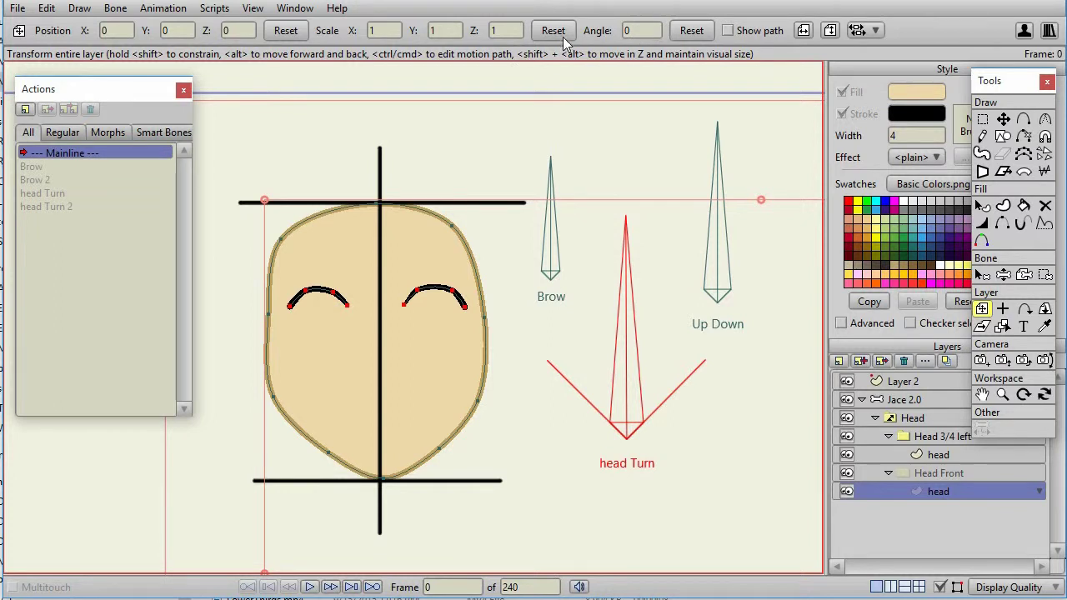
{"action": "left_click", "coordinate": [928, 473]}
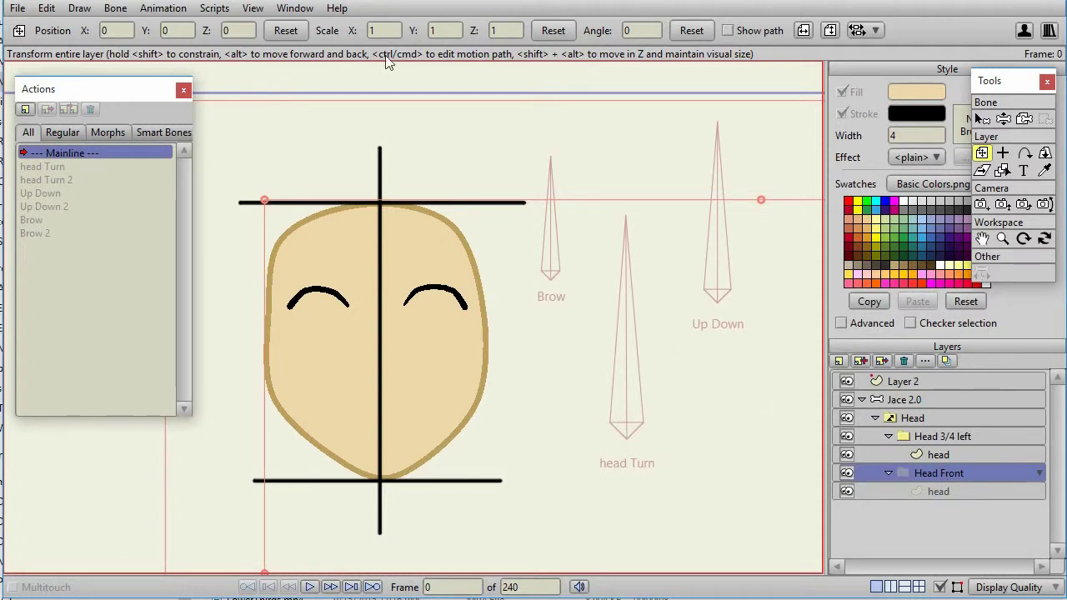
{"action": "left_click", "coordinate": [933, 456]}
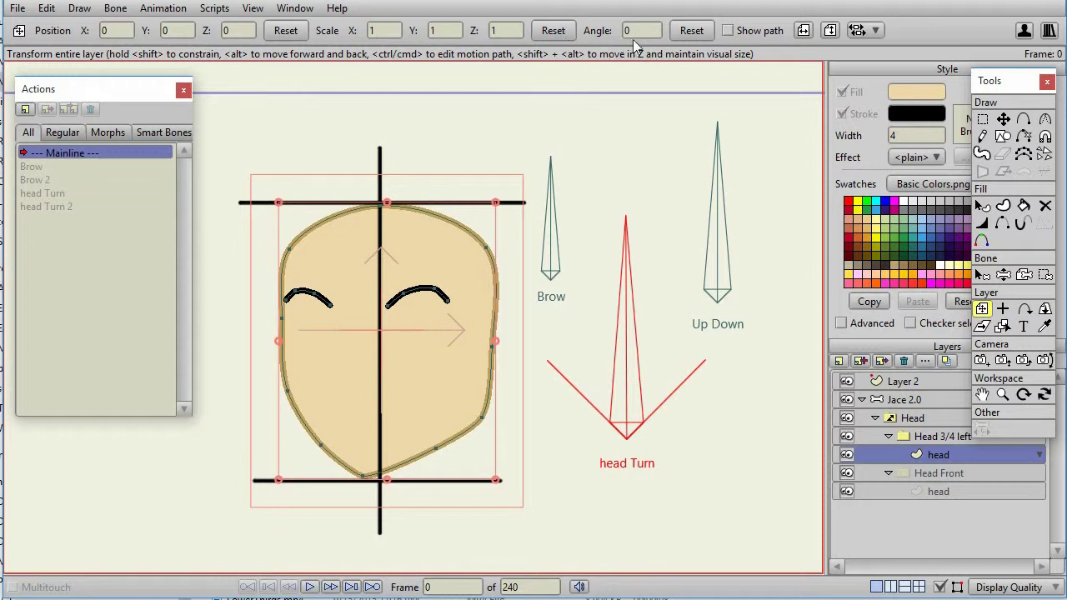
Step: Reset the Head 3/4 left group's position to 0 and its scale to 1
{"action": "left_click", "coordinate": [938, 436]}
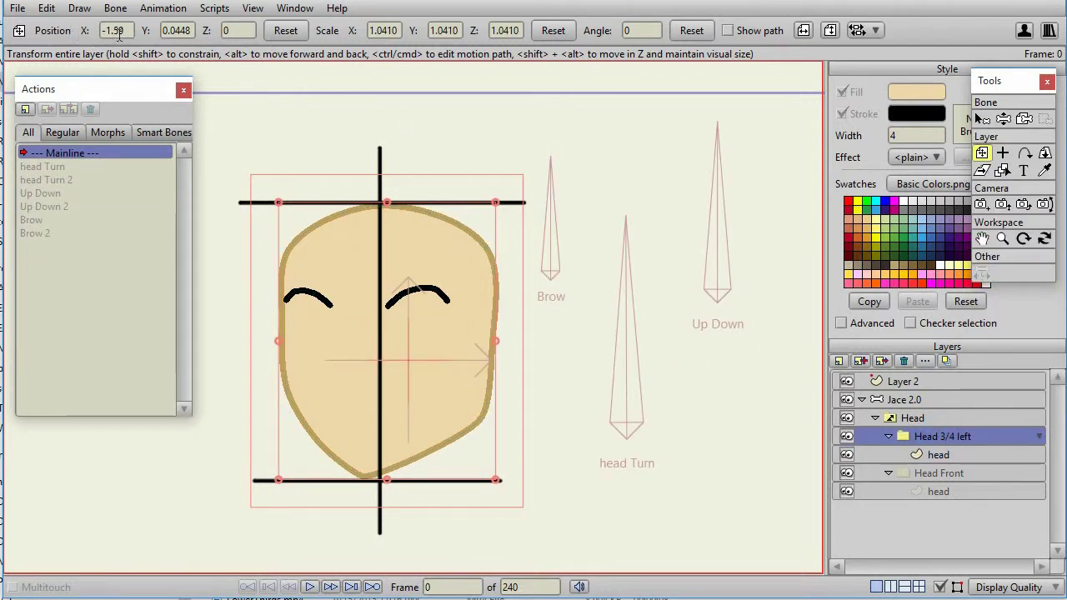
{"action": "left_click", "coordinate": [286, 31]}
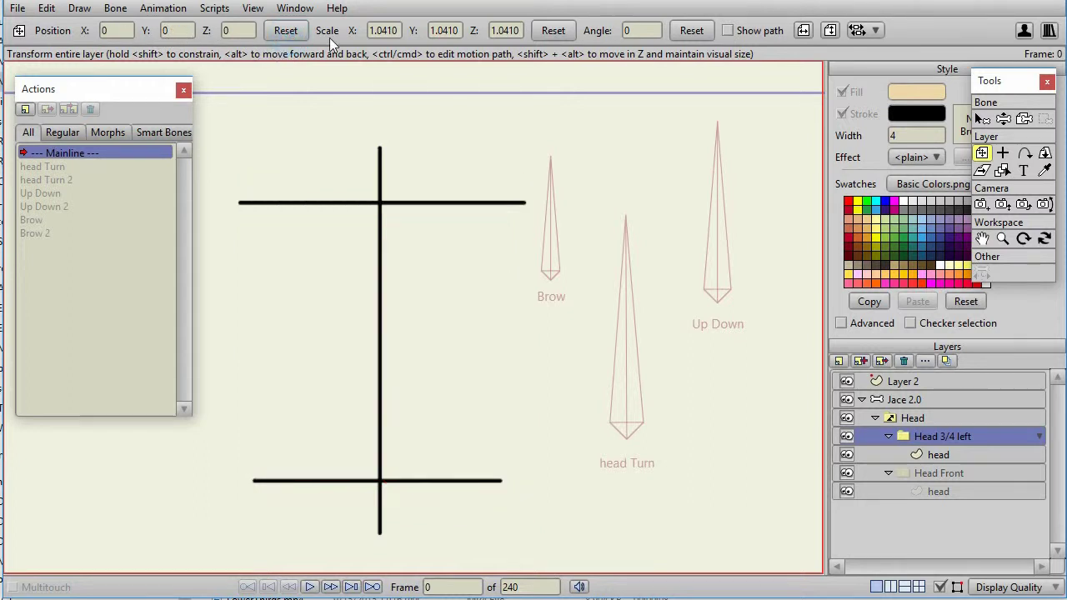
{"action": "left_click", "coordinate": [552, 31]}
{"action": "key", "text": "ctrl+r"}
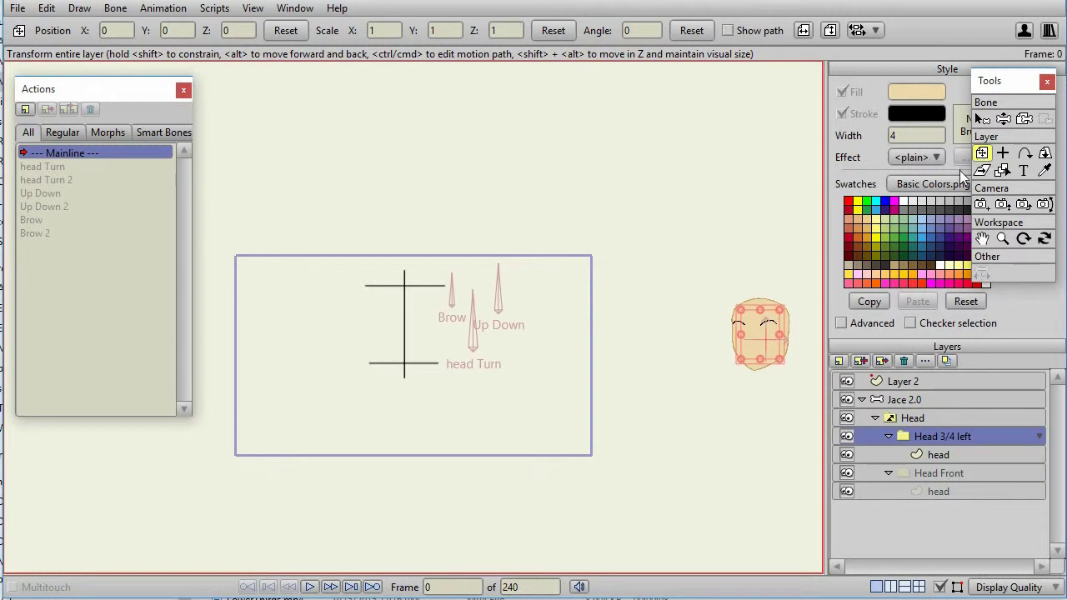
Step: Select all points of the Head 3/4 left head and move them back onto the guide lines
{"action": "left_click", "coordinate": [960, 455]}
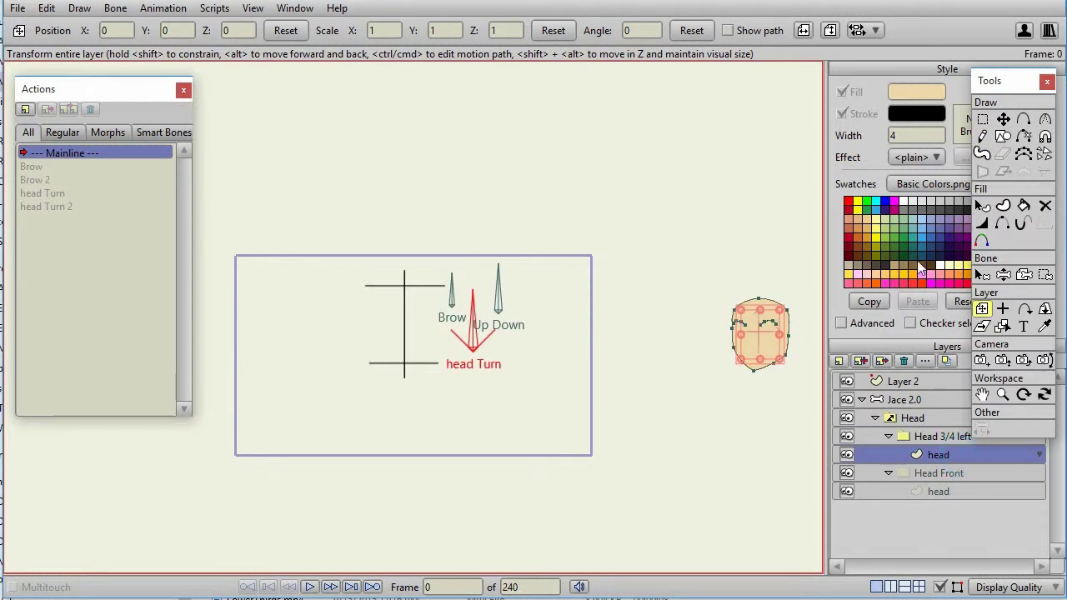
{"action": "left_click", "coordinate": [982, 119]}
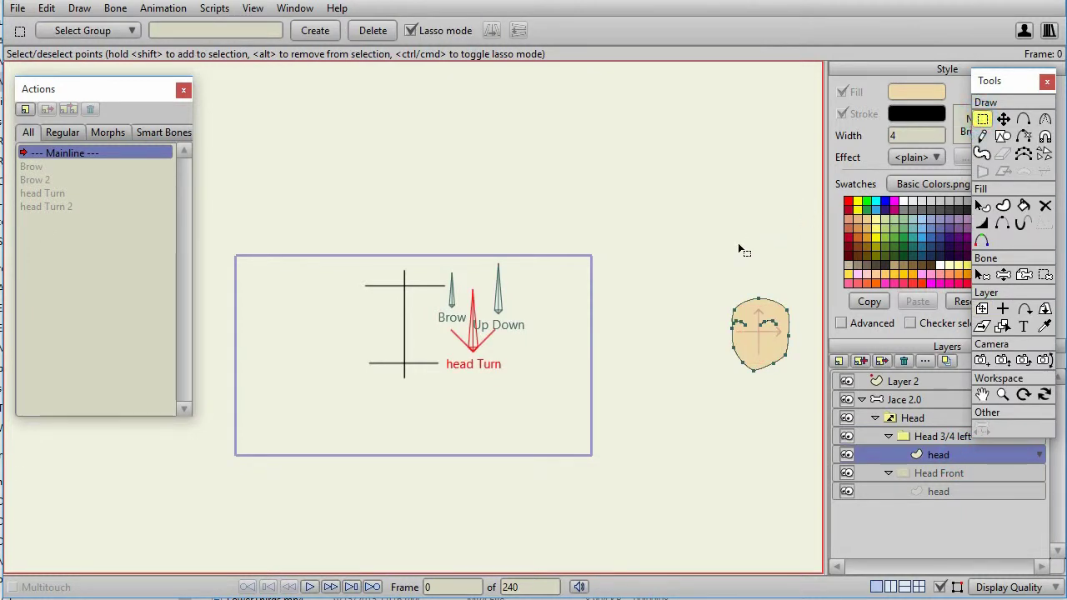
{"action": "mouse_move", "coordinate": [741, 245]}
{"action": "left_mouse_down"}
{"action": "mouse_move", "coordinate": [691, 409]}
{"action": "mouse_move", "coordinate": [782, 385]}
{"action": "mouse_move", "coordinate": [810, 335]}
{"action": "mouse_move", "coordinate": [745, 246]}
{"action": "left_mouse_up"}
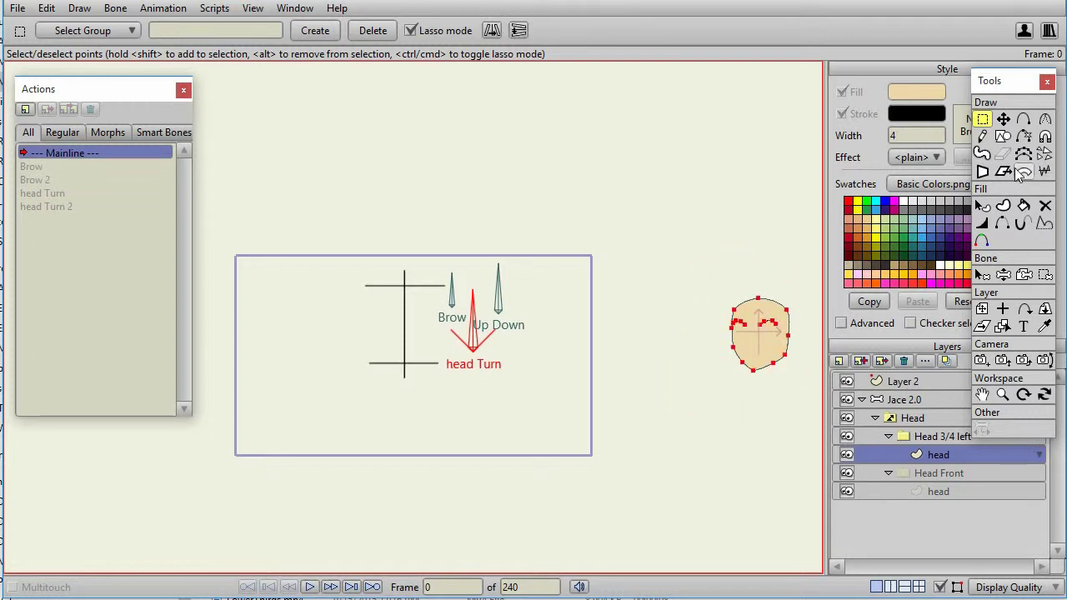
{"action": "left_click", "coordinate": [1003, 119]}
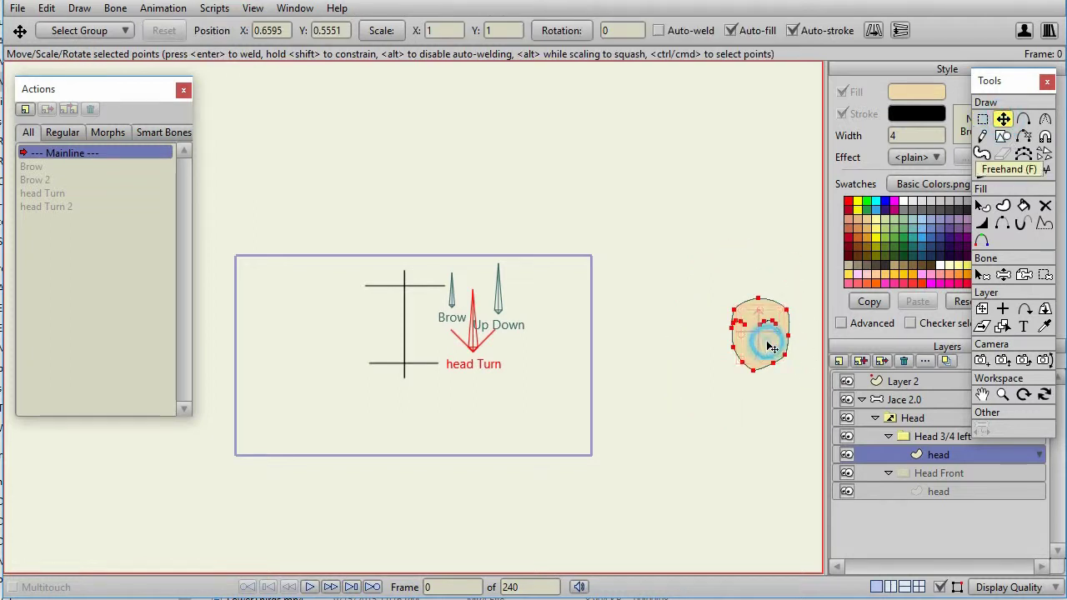
{"action": "left_click_drag", "start_coordinate": [758, 342], "coordinate": [405, 340]}
{"action": "scroll", "coordinate": [464, 208], "scroll_direction": "up", "scroll_amount": 5}
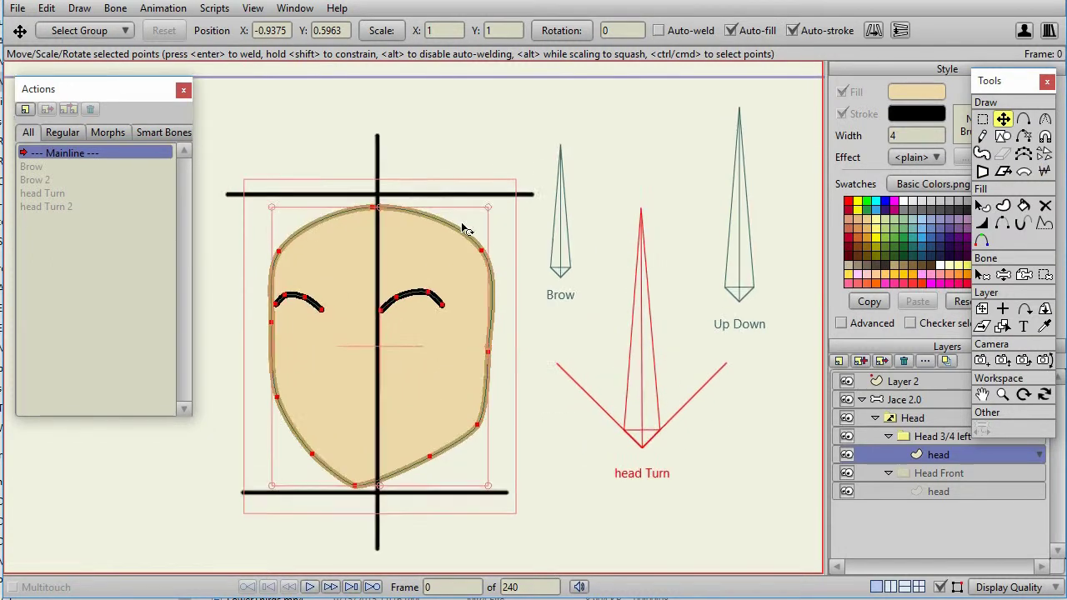
Step: Scale up the selected 3/4 left head points to fit between the upper and lower guide lines and adjust their position
{"action": "scroll", "coordinate": [466, 225], "scroll_direction": "up", "scroll_amount": 1}
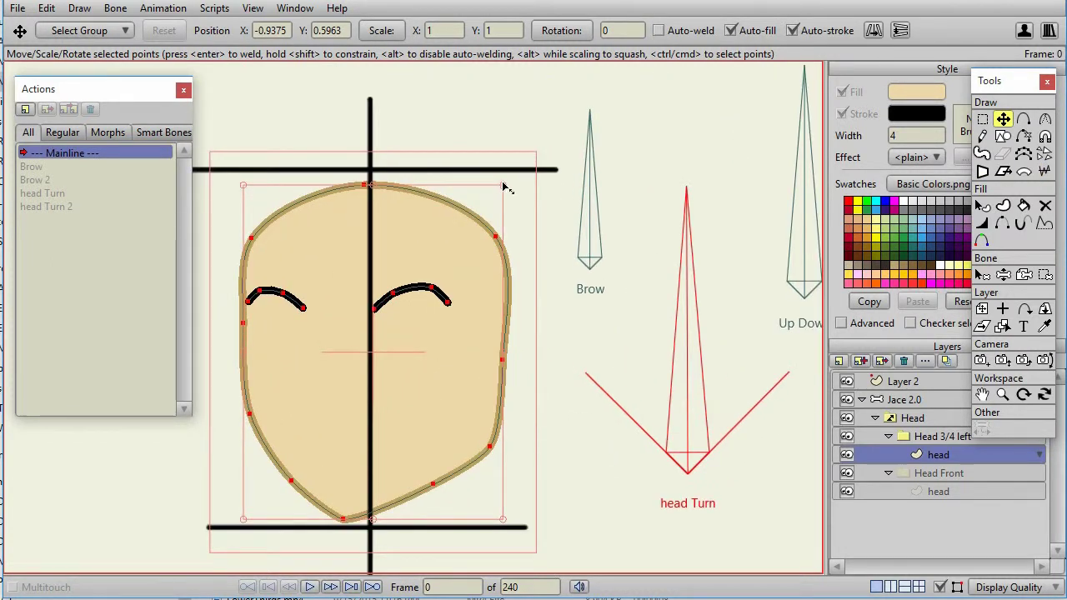
{"action": "left_click", "coordinate": [504, 186]}
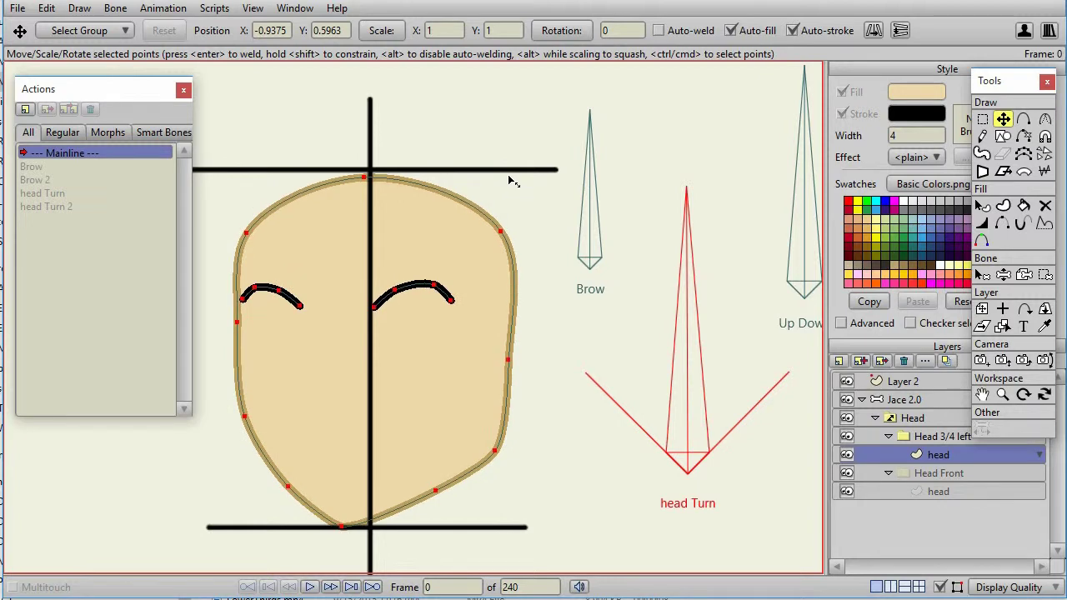
{"action": "key", "text": "ctrl+a"}
{"action": "left_click_drag", "start_coordinate": [467, 262], "coordinate": [472, 266]}
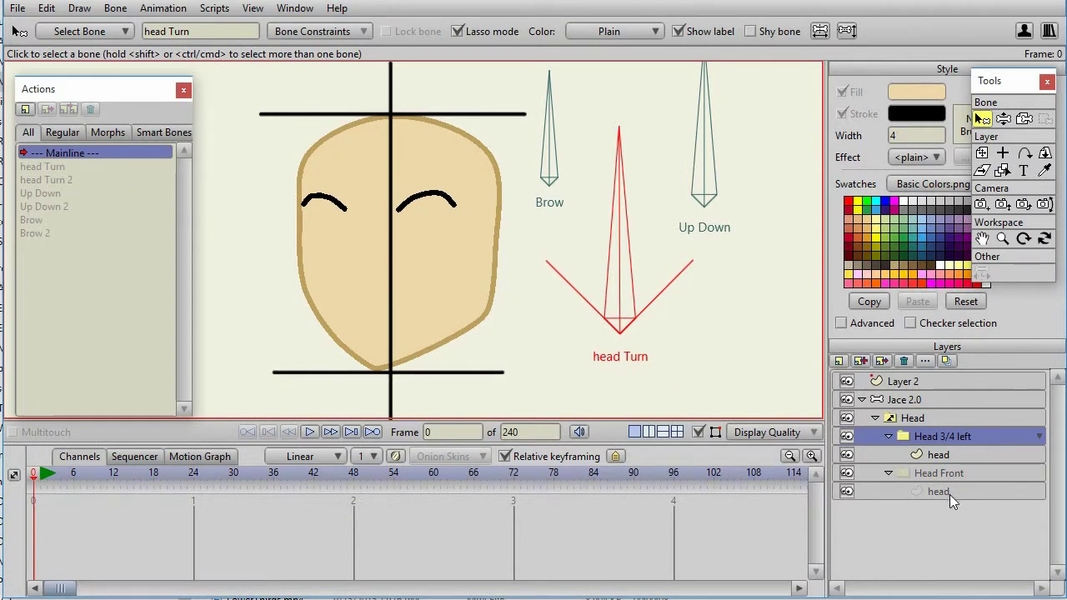
Step: Compare the alignment and layer transform values of the Head Front group, its head and the 3/4 left head
{"action": "left_click", "coordinate": [948, 489]}
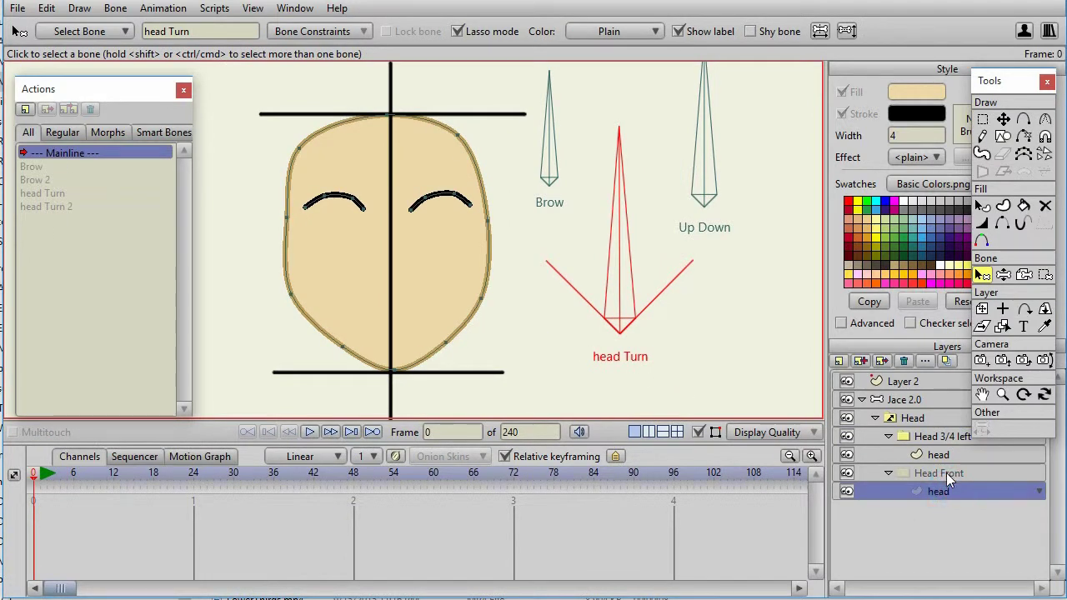
{"action": "left_click", "coordinate": [946, 474]}
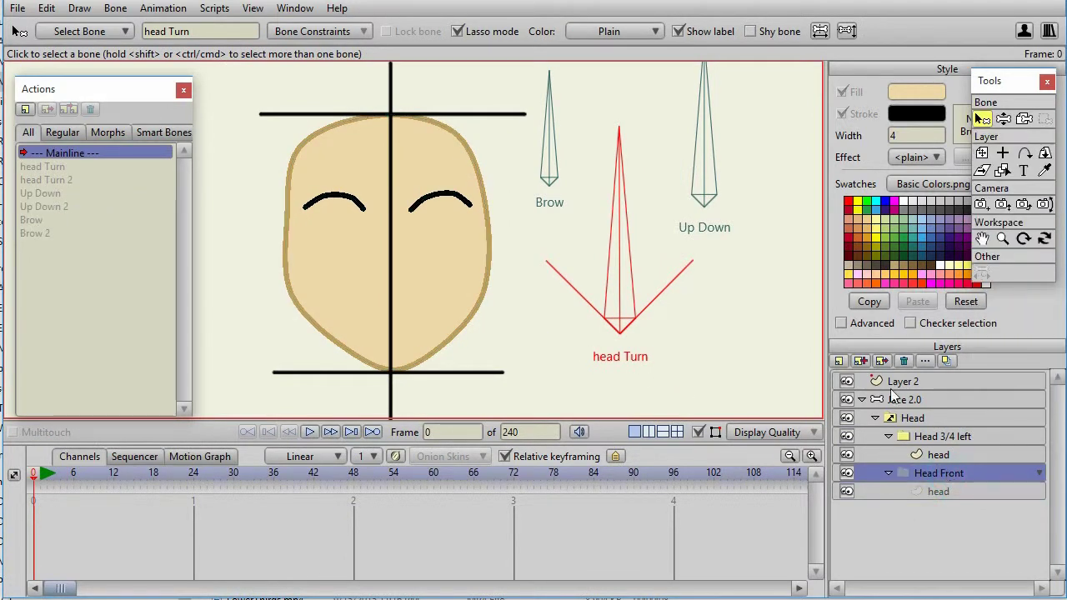
{"action": "left_click", "coordinate": [983, 153]}
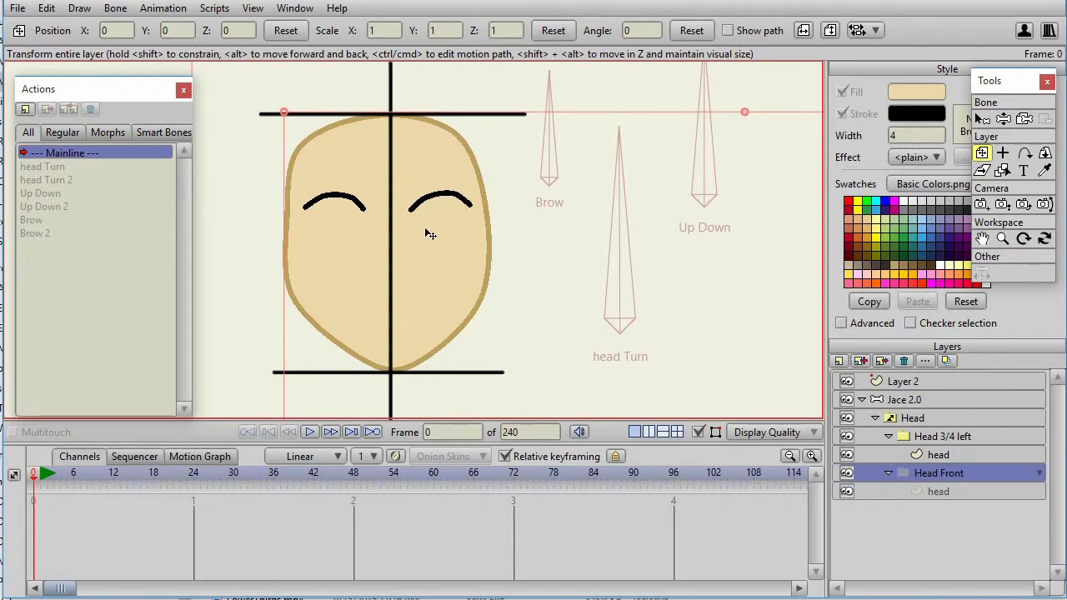
{"action": "left_click", "coordinate": [945, 491]}
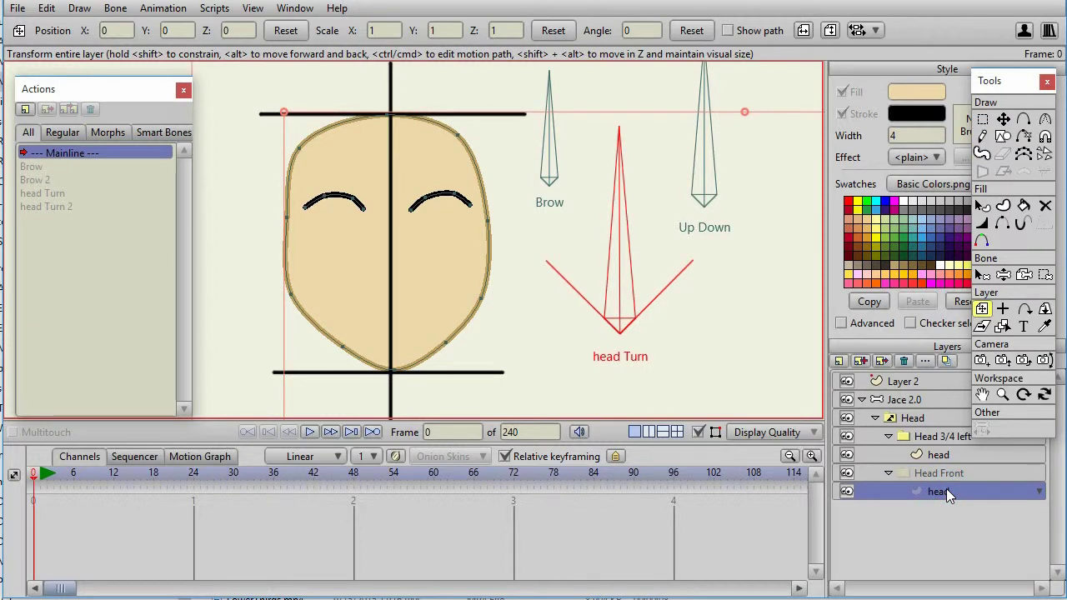
{"action": "left_click", "coordinate": [942, 457]}
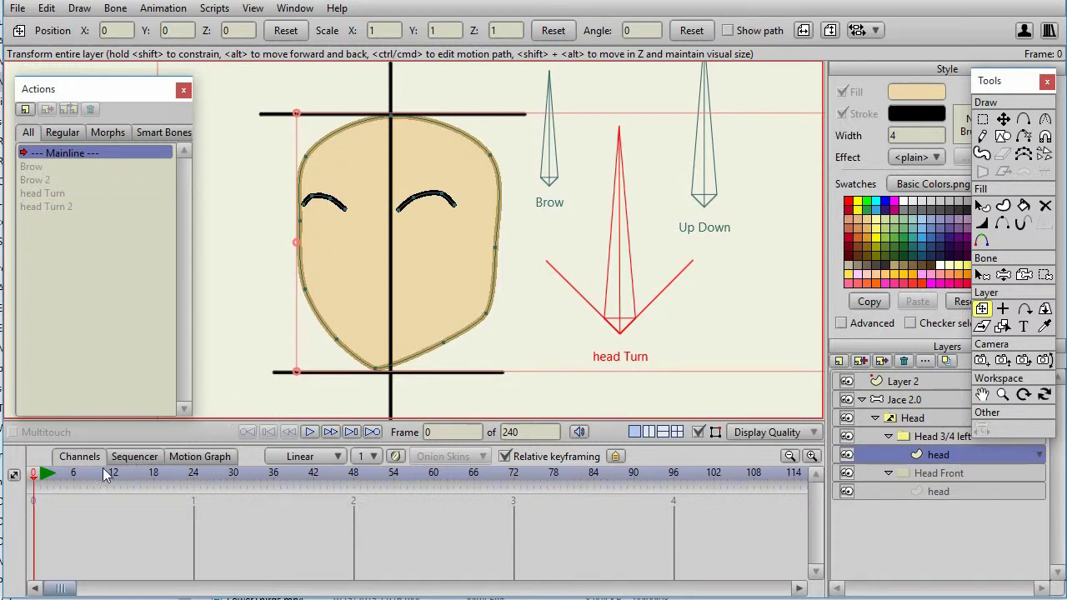
Step: Key all points of the 3/4 left head at frame 7 of the Mainline and copy that point keyframe
{"action": "left_click", "coordinate": [81, 479]}
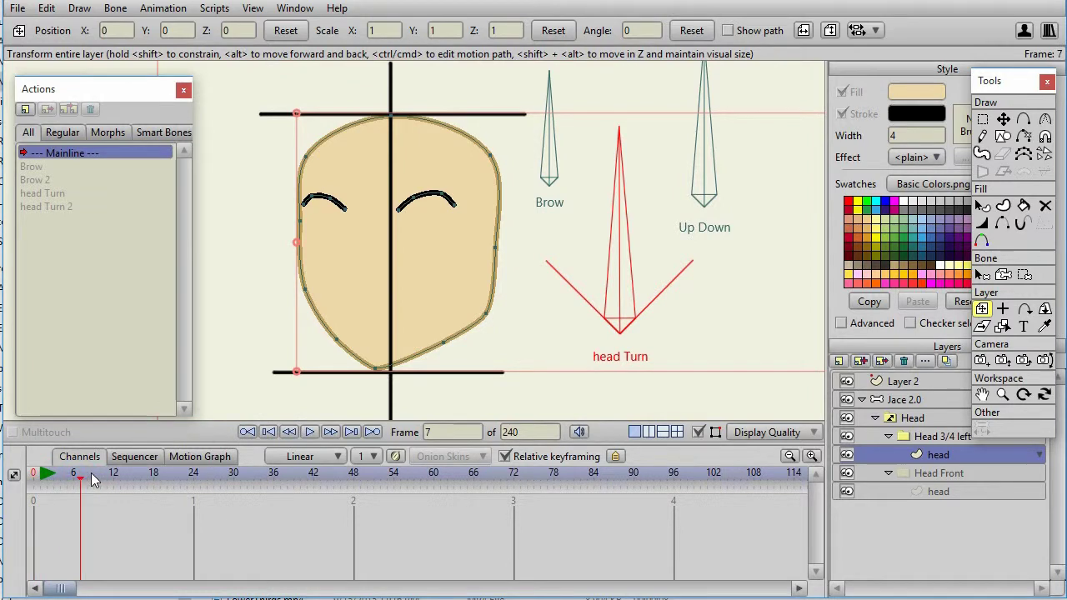
{"action": "left_click", "coordinate": [982, 119]}
{"action": "mouse_move", "coordinate": [501, 354]}
{"action": "left_mouse_down"}
{"action": "mouse_move", "coordinate": [514, 247]}
{"action": "mouse_move", "coordinate": [502, 130]}
{"action": "mouse_move", "coordinate": [373, 72]}
{"action": "mouse_move", "coordinate": [255, 233]}
{"action": "mouse_move", "coordinate": [373, 399]}
{"action": "mouse_move", "coordinate": [493, 371]}
{"action": "left_mouse_up"}
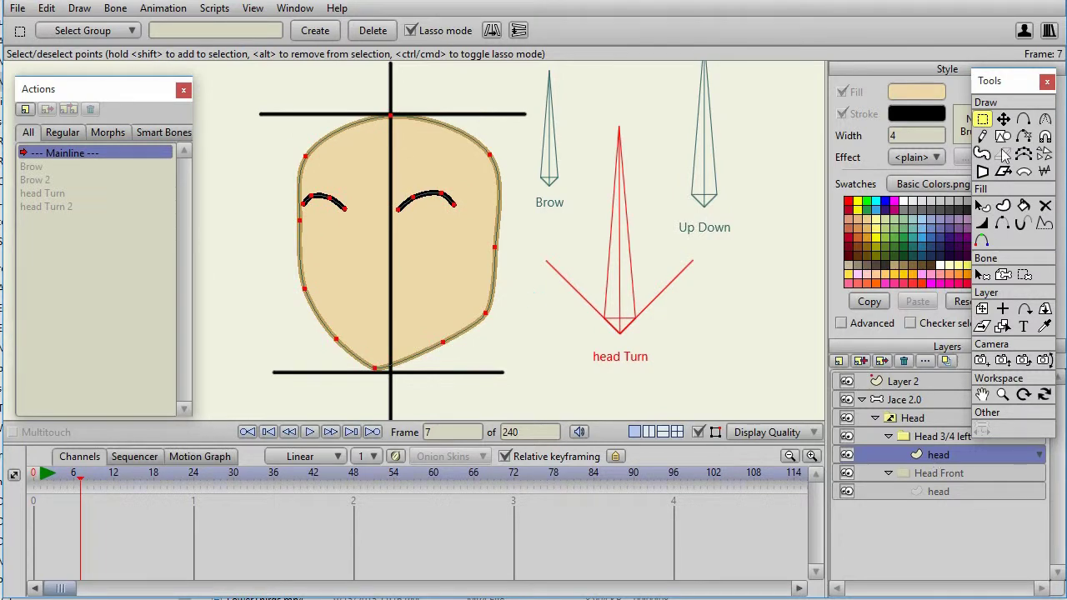
{"action": "left_click", "coordinate": [1003, 120]}
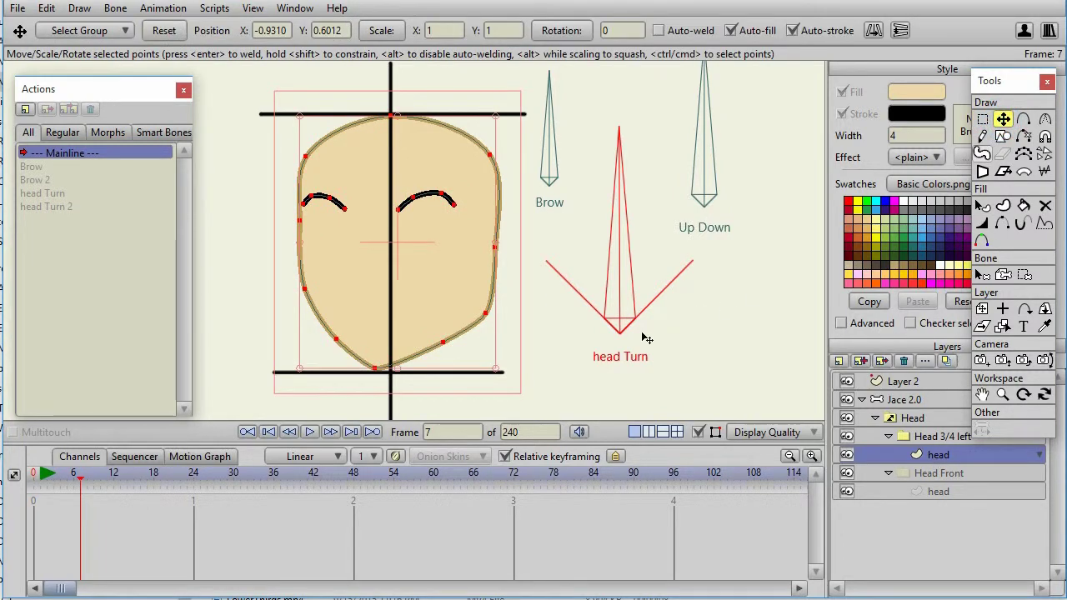
{"action": "left_click", "coordinate": [544, 356]}
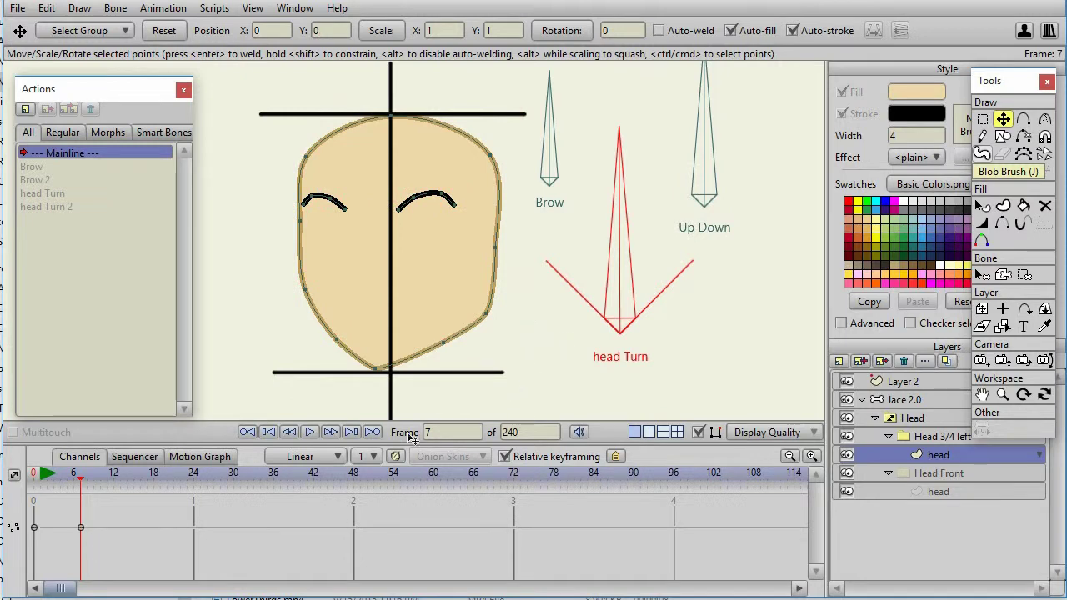
{"action": "left_click", "coordinate": [81, 527]}
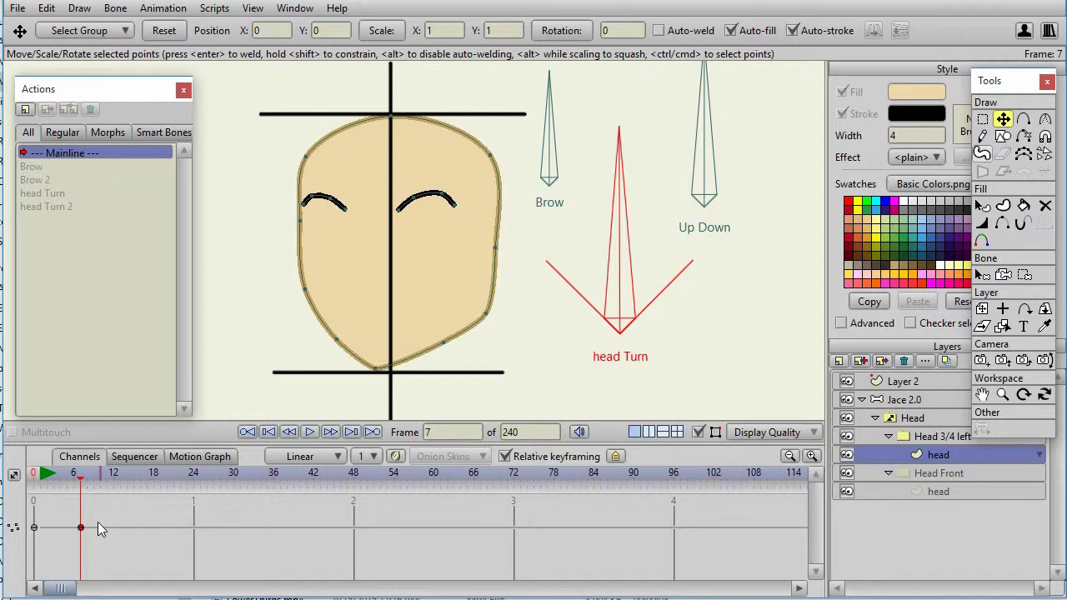
Step: Paste the copied point keyframe onto the Head Front head at frame 17 of the head Turn action and scrub through the morph
{"action": "double_click", "coordinate": [59, 193]}
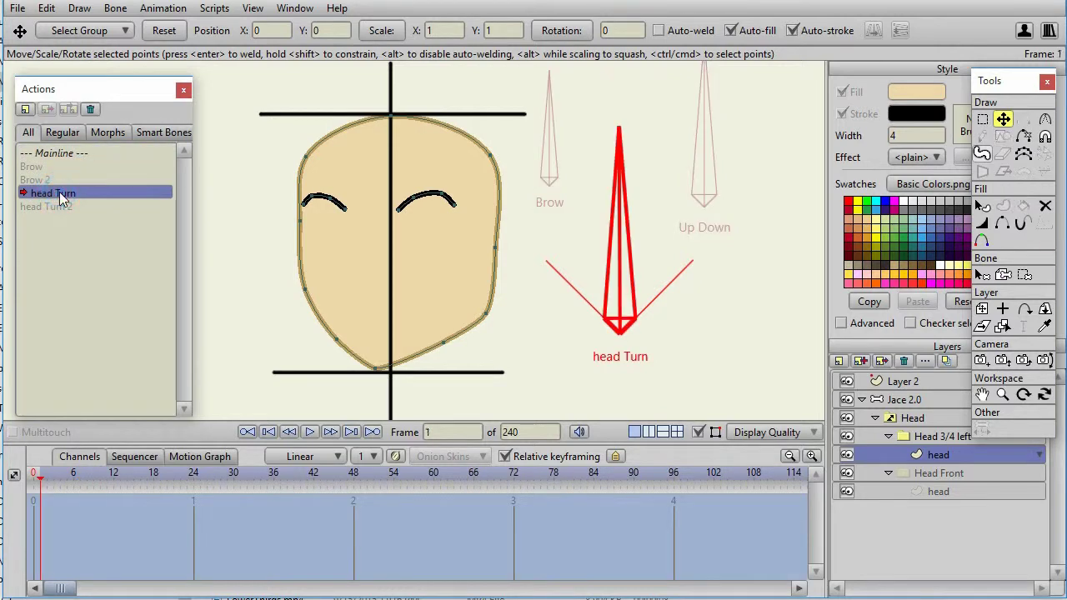
{"action": "left_click", "coordinate": [147, 480]}
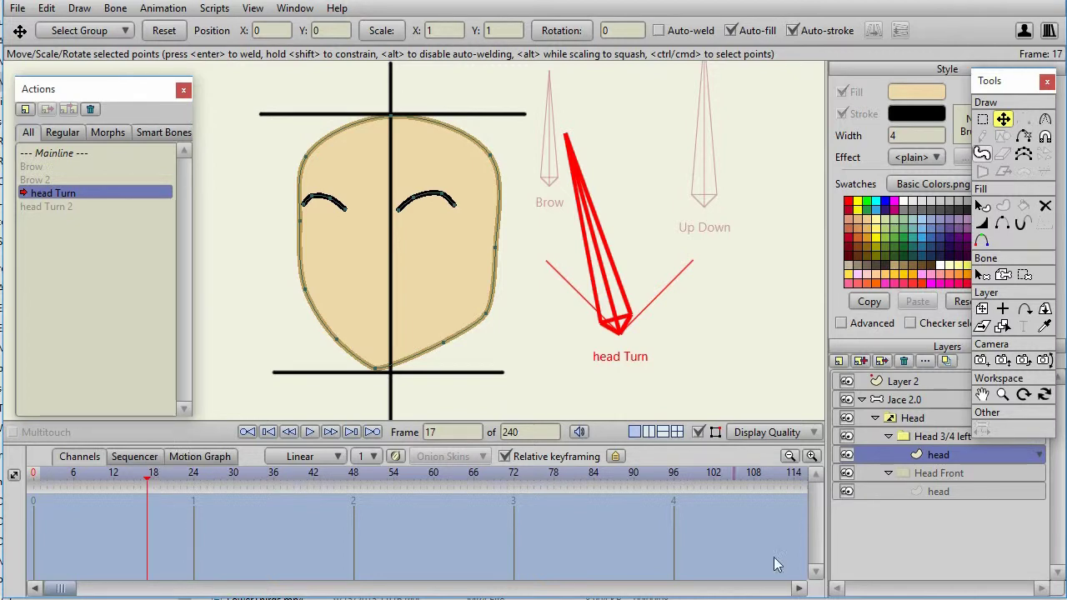
{"action": "left_click", "coordinate": [942, 494]}
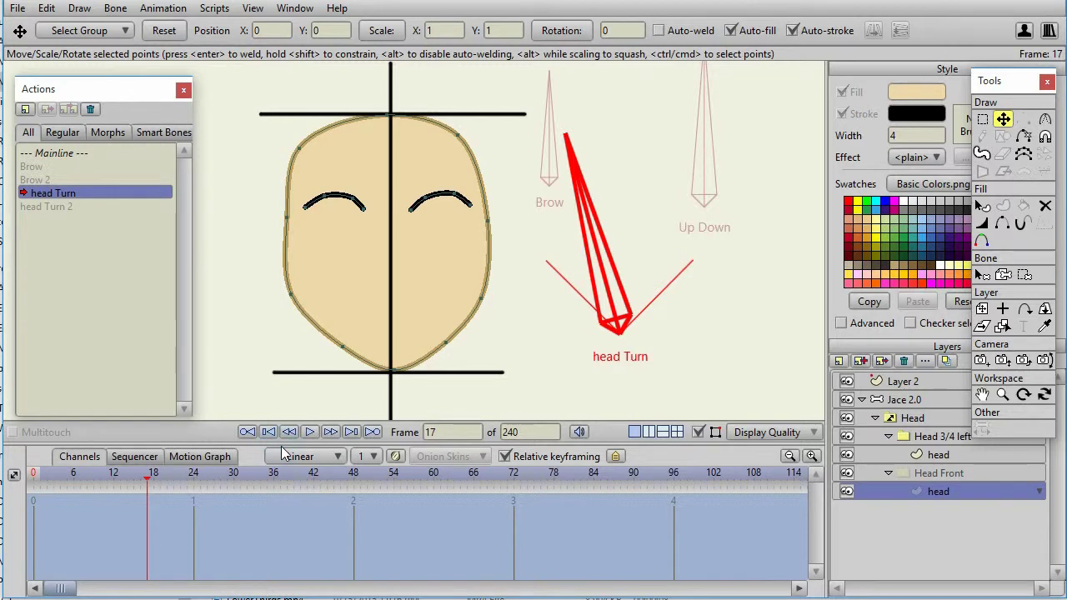
{"action": "key", "text": "ctrl+v"}
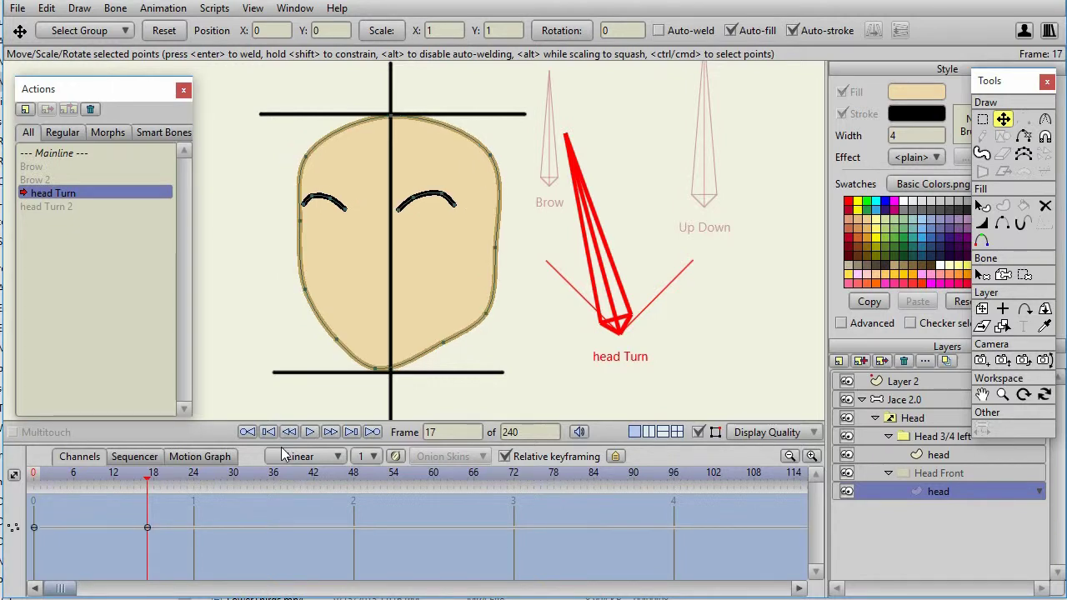
{"action": "left_click", "coordinate": [29, 493]}
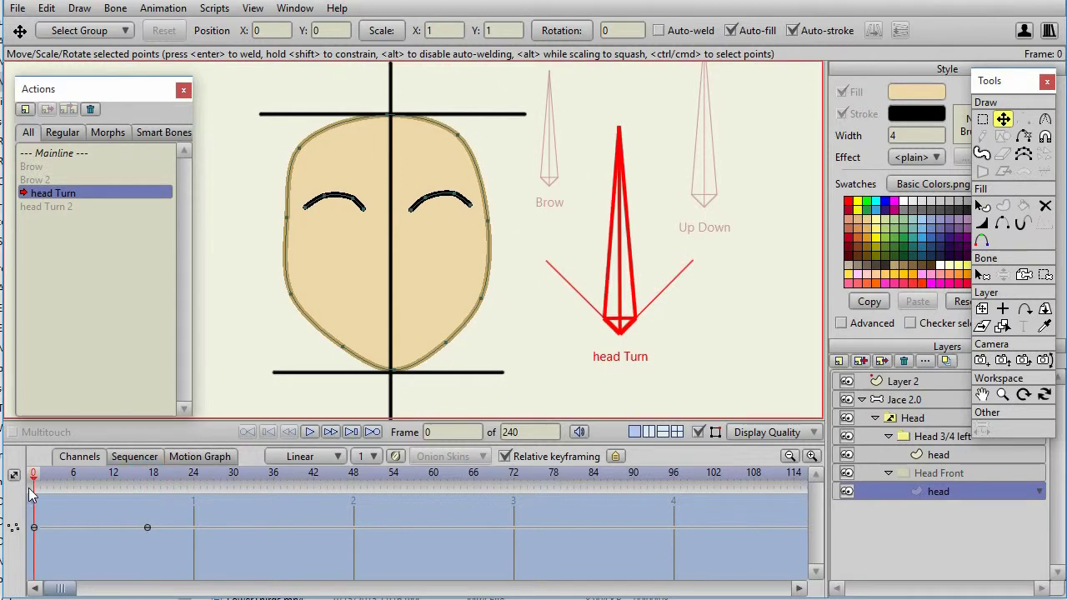
{"action": "left_click_drag", "start_coordinate": [29, 494], "coordinate": [147, 489]}
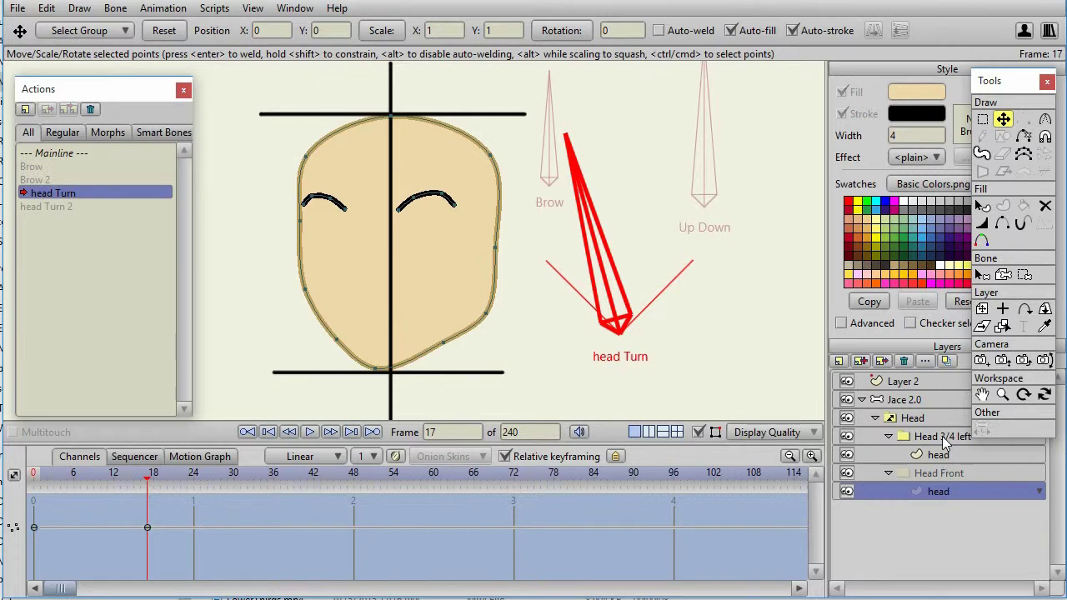
Step: Key the Head switch layer to Head 3/4 left at frame 18 of the head Turn action
{"action": "left_click", "coordinate": [332, 433]}
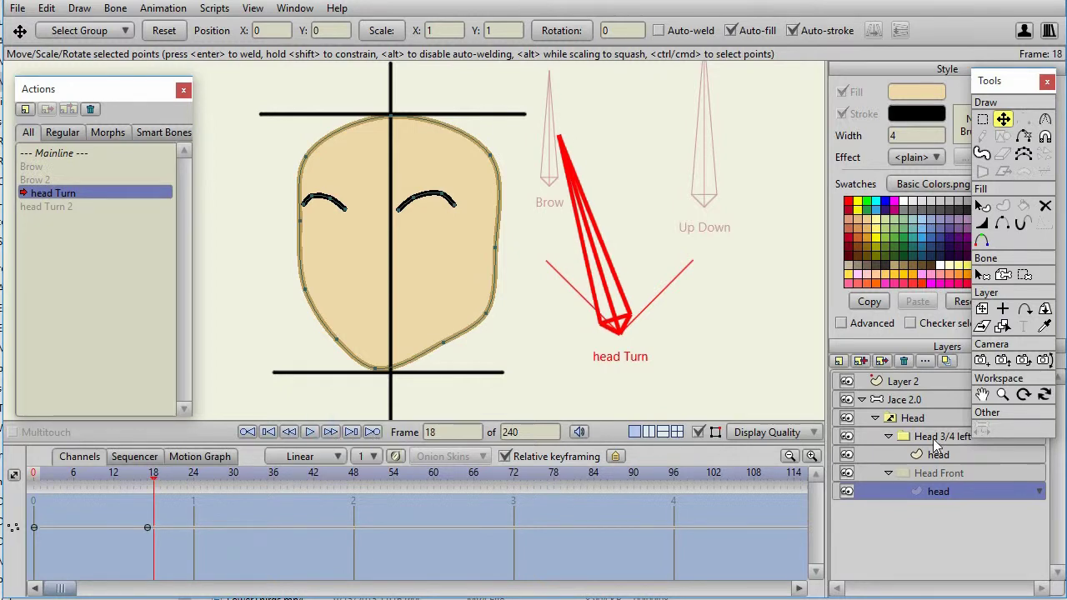
{"action": "left_click", "coordinate": [931, 417]}
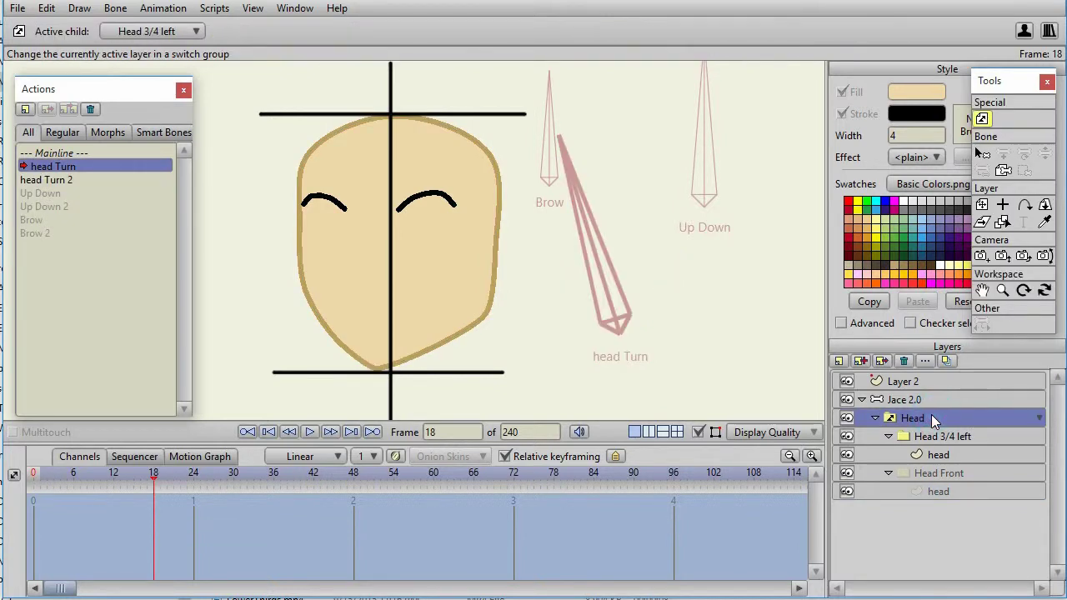
{"action": "left_click", "coordinate": [934, 419]}
{"action": "left_click", "coordinate": [958, 425]}
{"action": "left_click", "coordinate": [959, 427]}
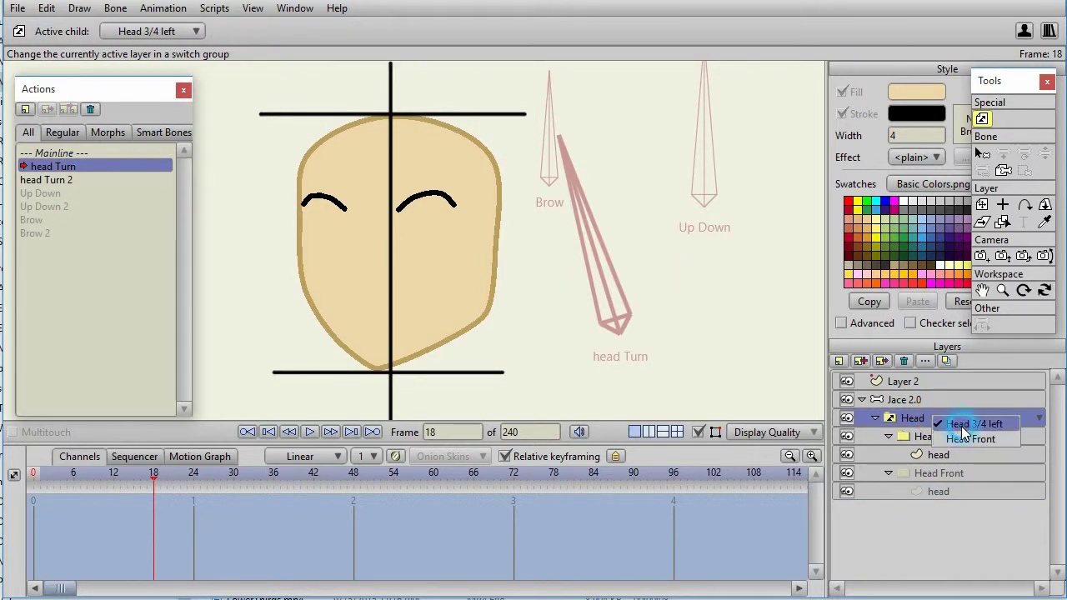
{"action": "left_click", "coordinate": [962, 427]}
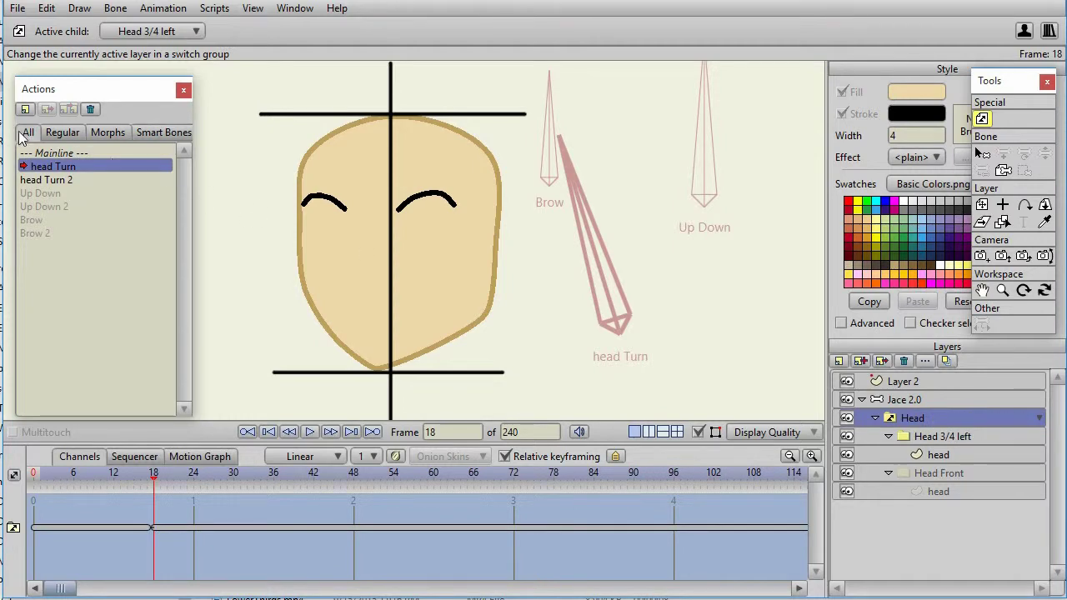
Step: Return to frame 0 of the Mainline and switch the Head layer to Head Front
{"action": "double_click", "coordinate": [42, 154]}
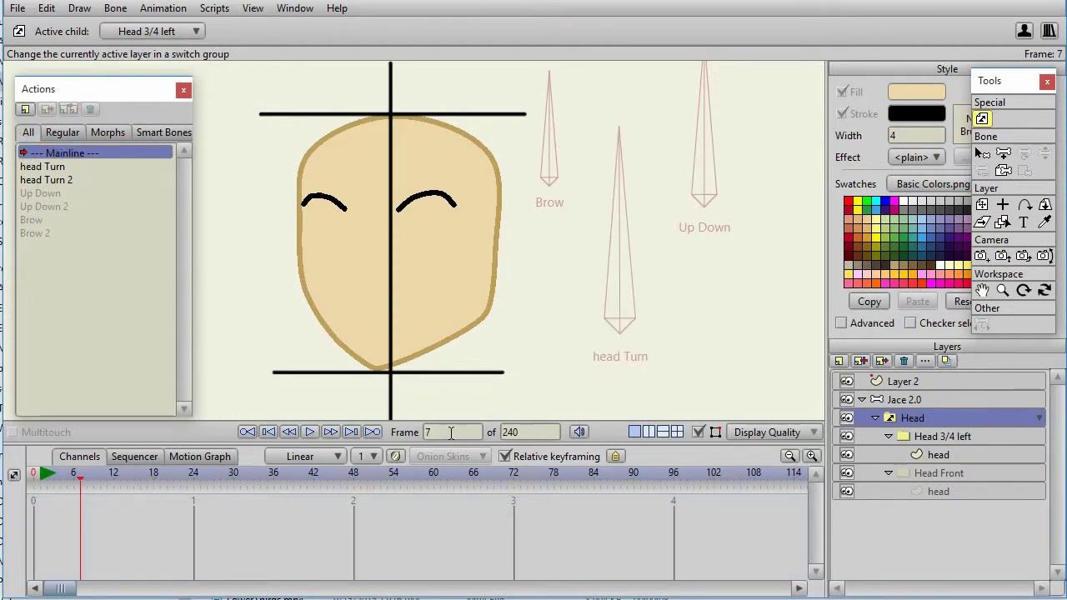
{"action": "left_click", "coordinate": [269, 432]}
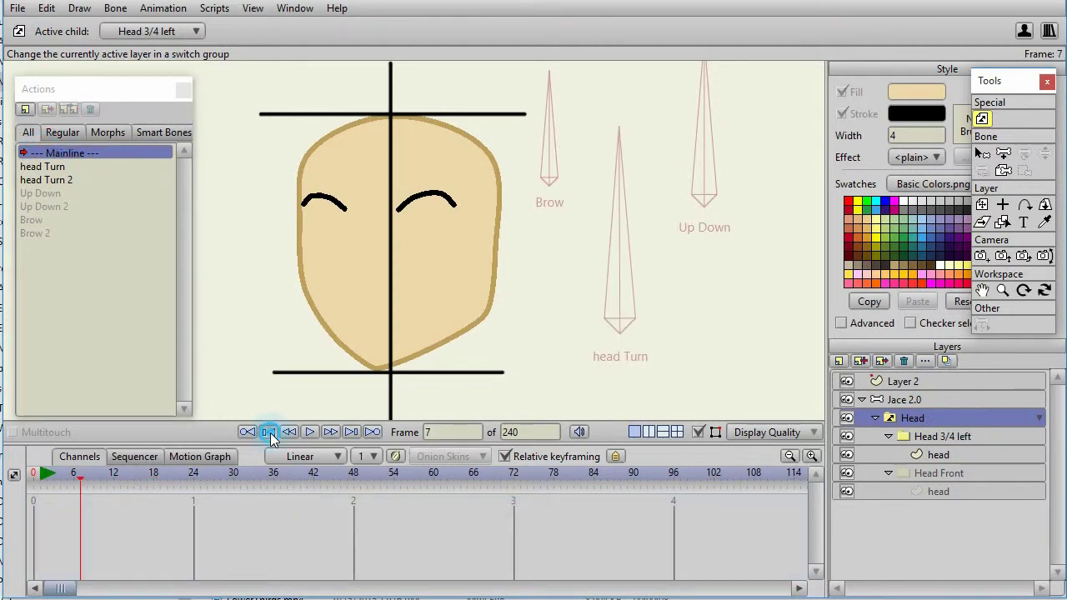
{"action": "left_click", "coordinate": [959, 417]}
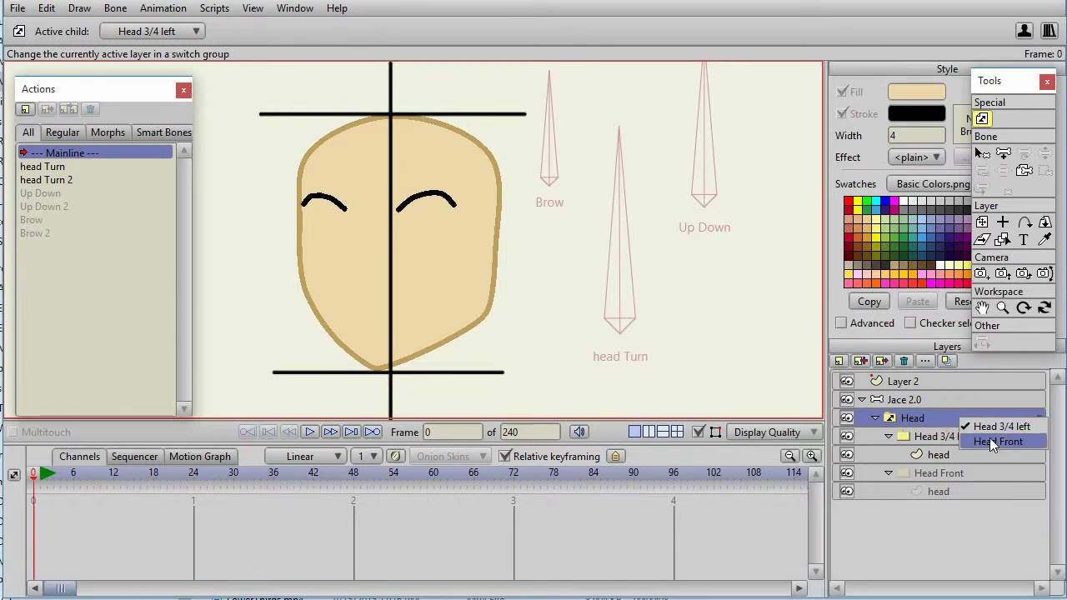
{"action": "left_click", "coordinate": [991, 440]}
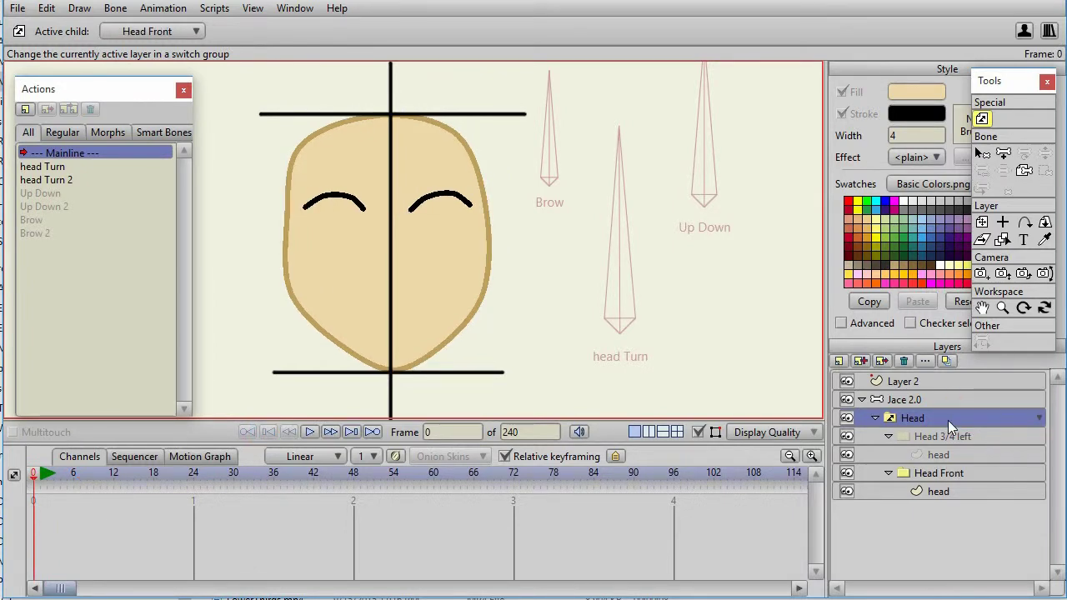
Step: Test the head Turn dial by rotating its bone in the Jace 2.0 layer
{"action": "left_click", "coordinate": [948, 400]}
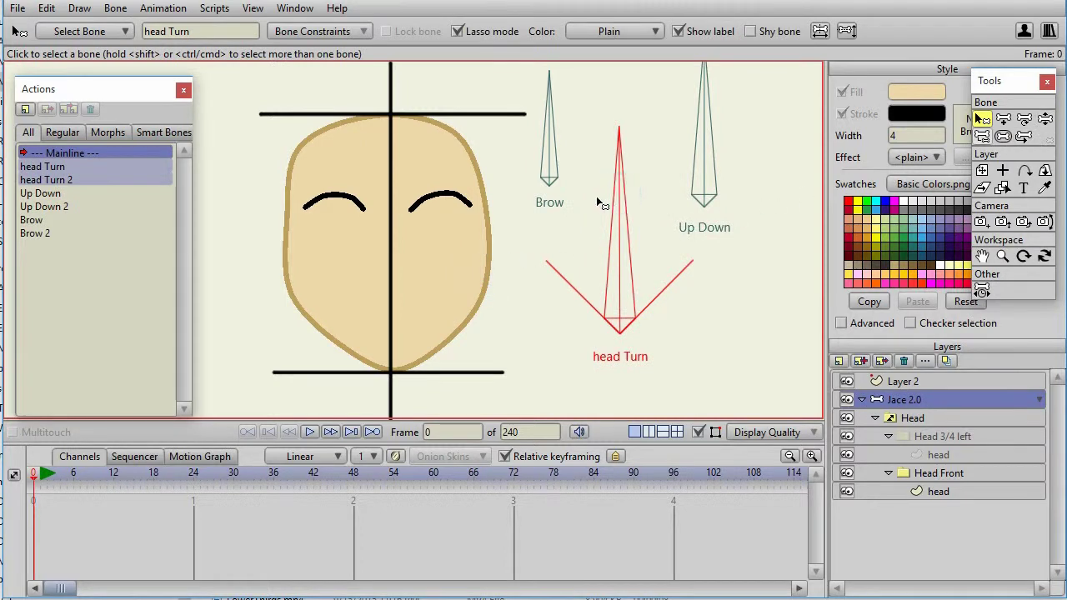
{"action": "left_click", "coordinate": [1045, 119]}
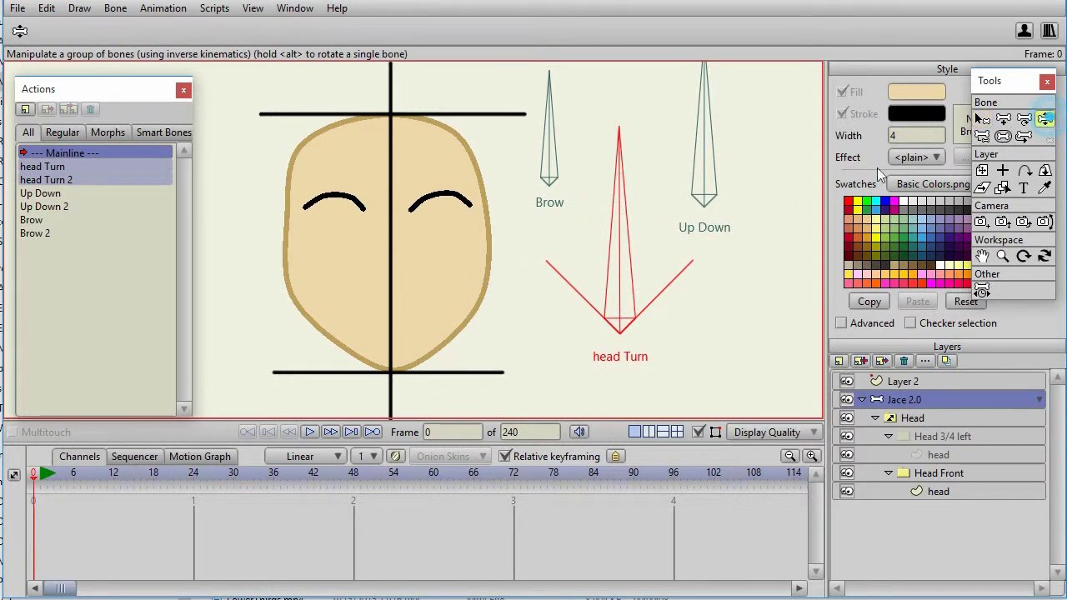
{"action": "left_click_drag", "start_coordinate": [625, 180], "coordinate": [631, 215]}
Step: At frame 48 of the Brow action, lower the inner eyebrow points of the Head Front head
{"action": "left_click", "coordinate": [462, 230], "text": "ctrl+alt"}
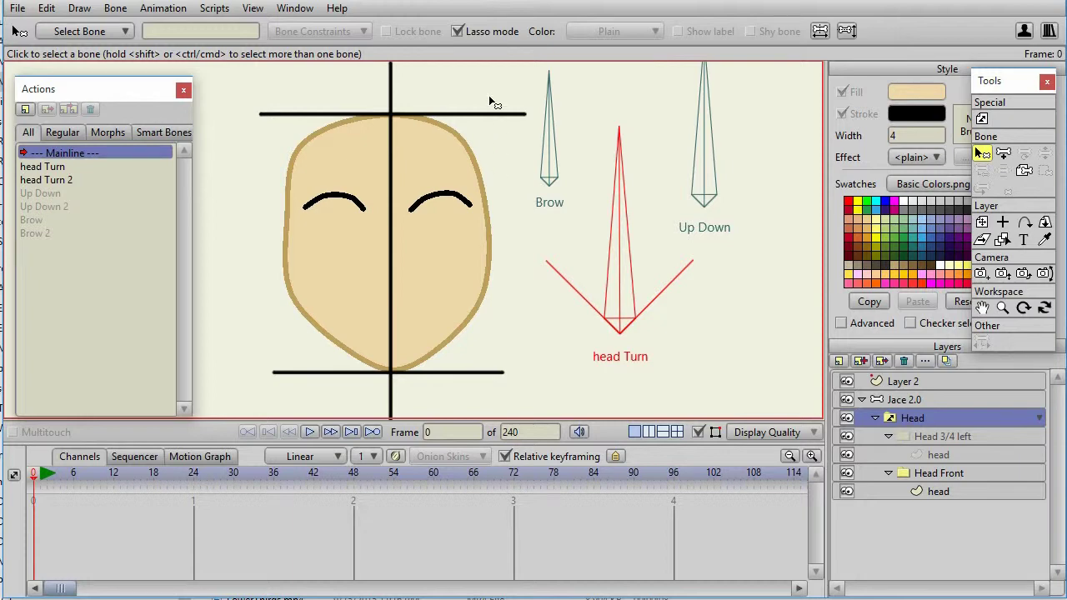
{"action": "double_click", "coordinate": [39, 221]}
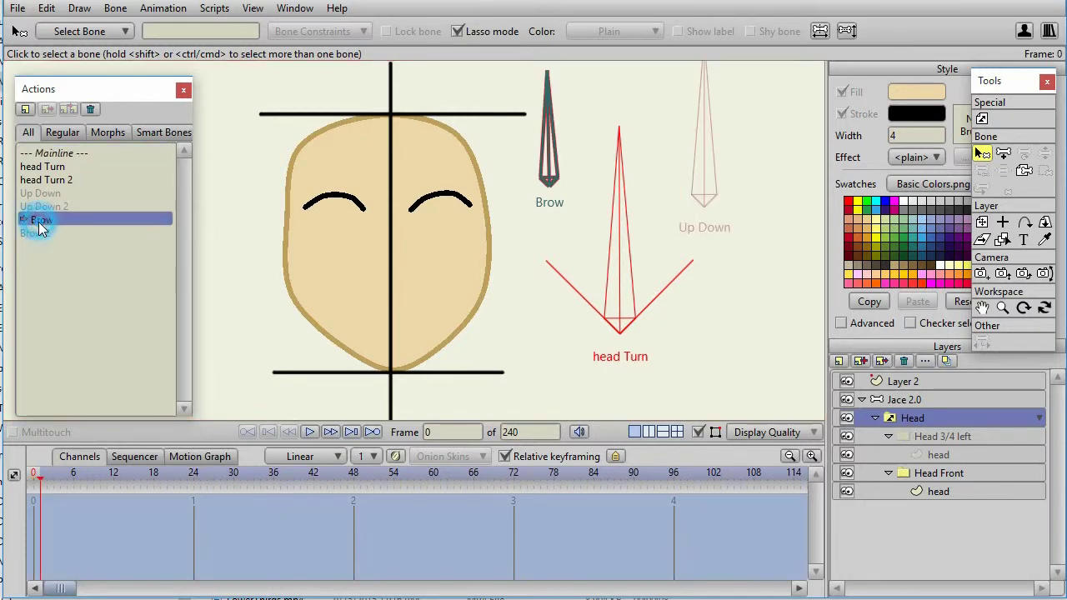
{"action": "left_click", "coordinate": [356, 476]}
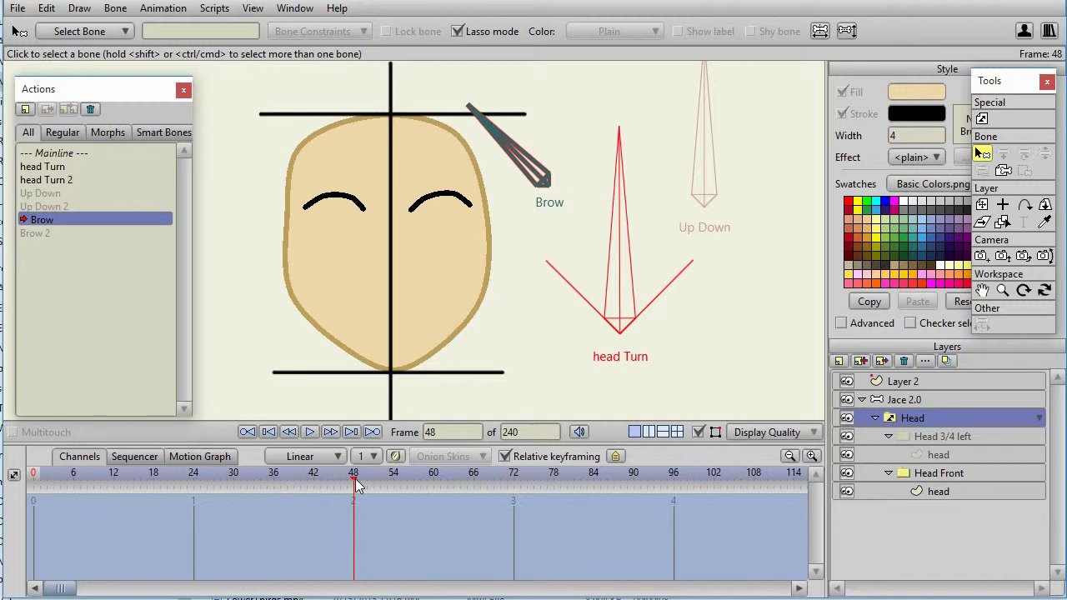
{"action": "left_click", "coordinate": [947, 493]}
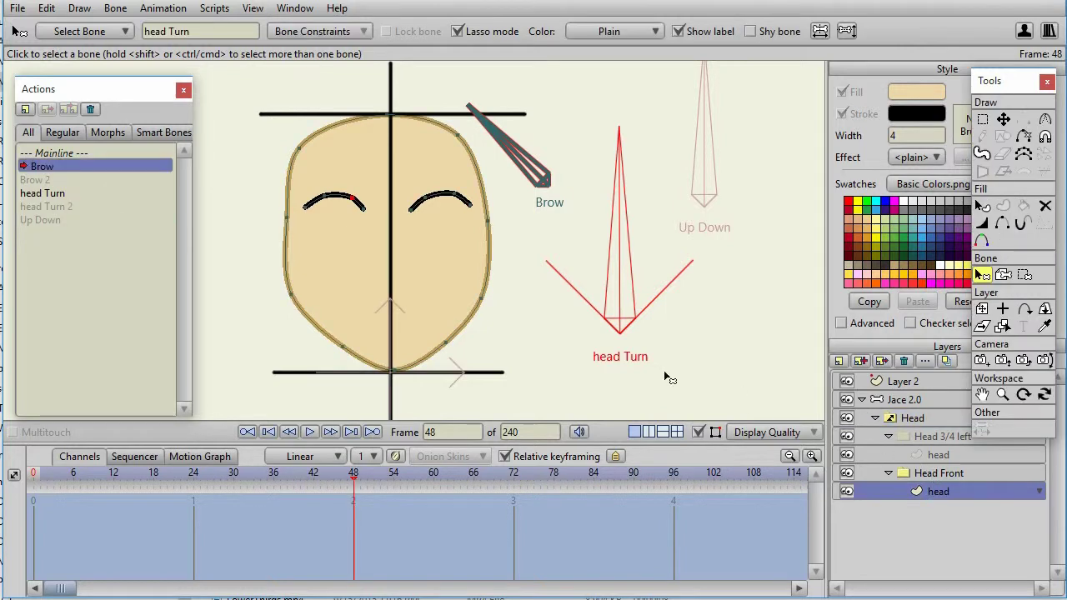
{"action": "key", "text": "t"}
{"action": "left_click_drag", "start_coordinate": [427, 202], "coordinate": [358, 220]}
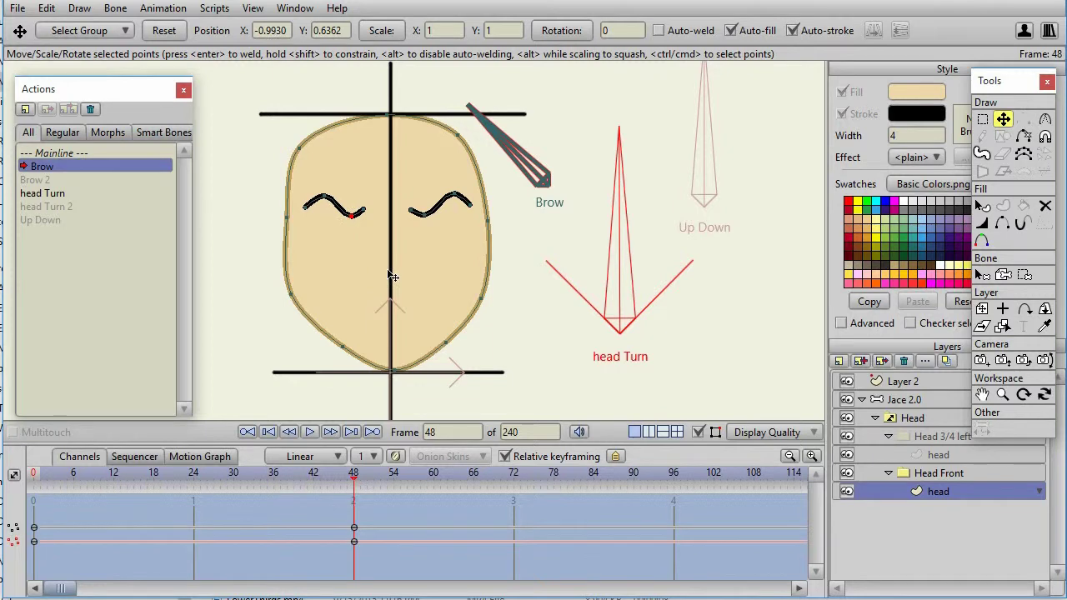
Step: Lower the inner eyebrow points of the 3/4 left head at frame 48 of the Brow action
{"action": "left_click", "coordinate": [976, 399]}
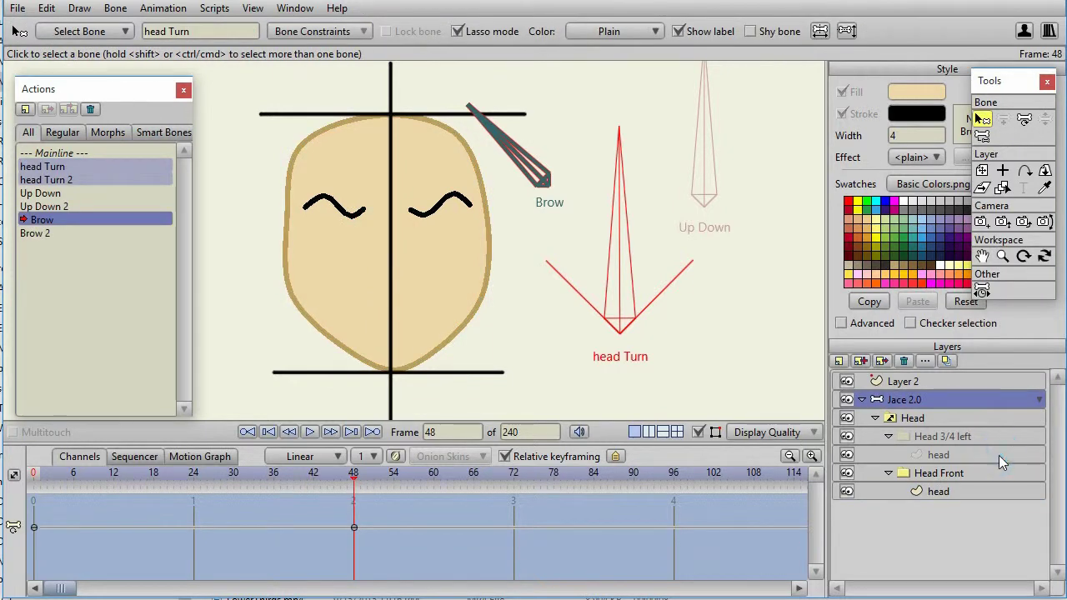
{"action": "left_click", "coordinate": [938, 455]}
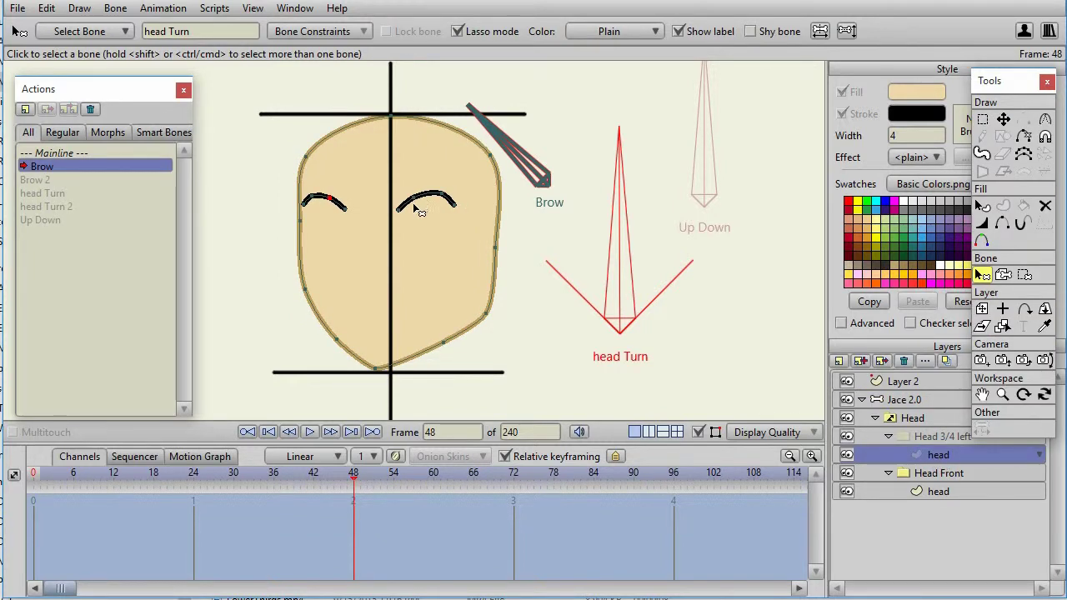
{"action": "left_click", "coordinate": [1003, 119]}
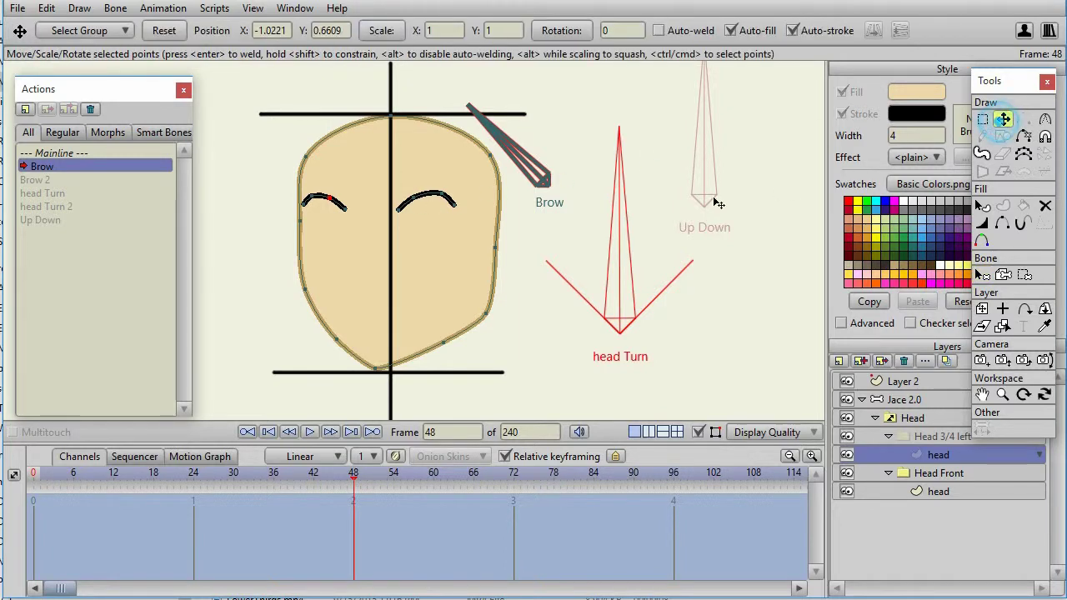
{"action": "left_click_drag", "start_coordinate": [416, 201], "coordinate": [417, 220]}
{"action": "left_click", "coordinate": [336, 211]}
{"action": "left_click_drag", "start_coordinate": [338, 212], "coordinate": [340, 218]}
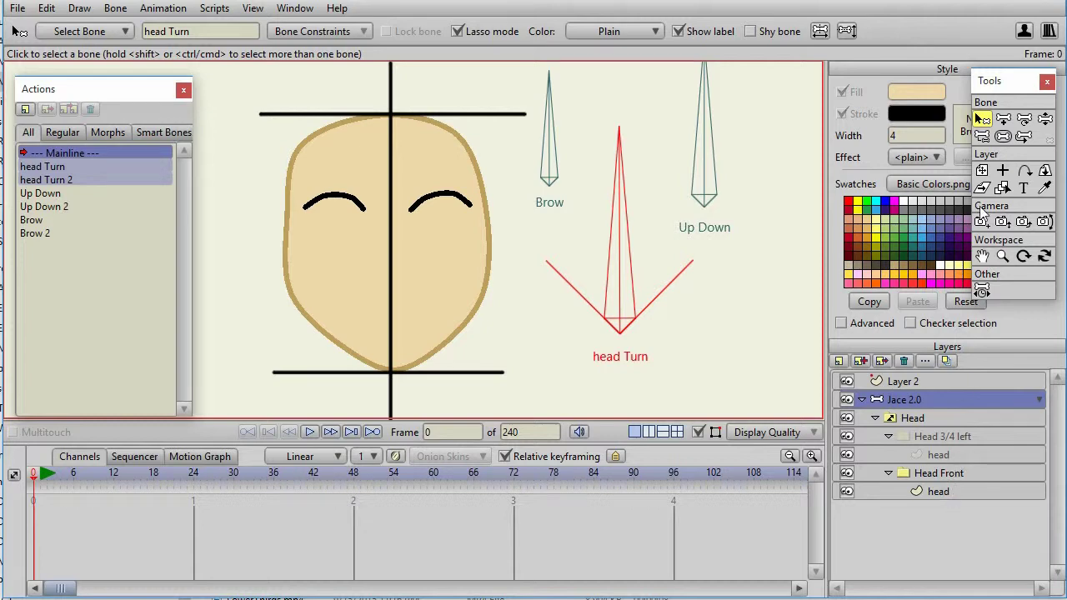
Step: Test the Brow and head Turn dials together on the Mainline by rotating both bones
{"action": "left_click", "coordinate": [1044, 119]}
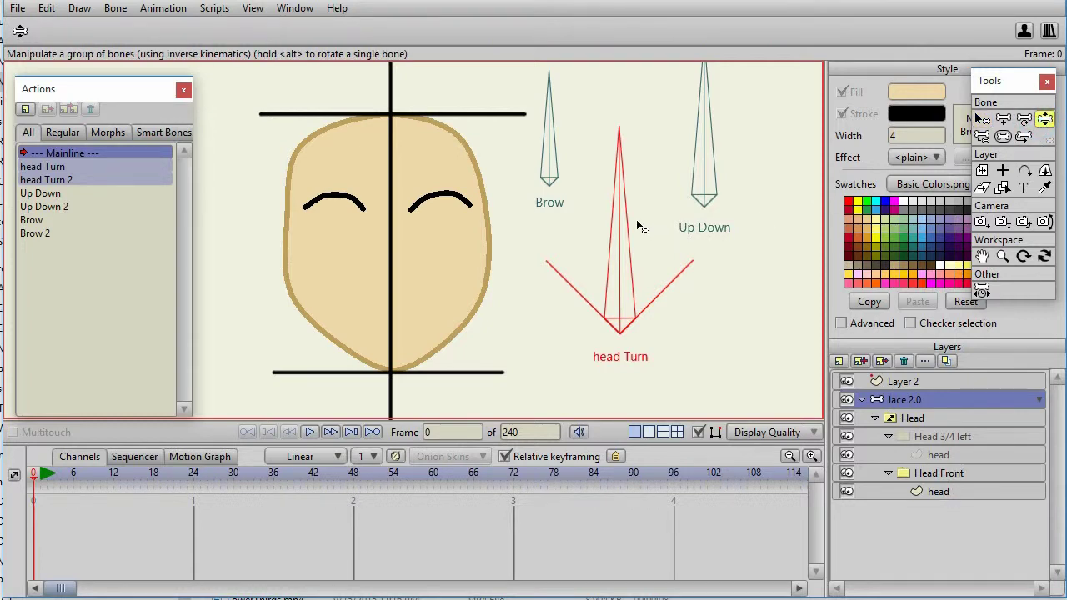
{"action": "left_click_drag", "start_coordinate": [545, 116], "coordinate": [490, 147]}
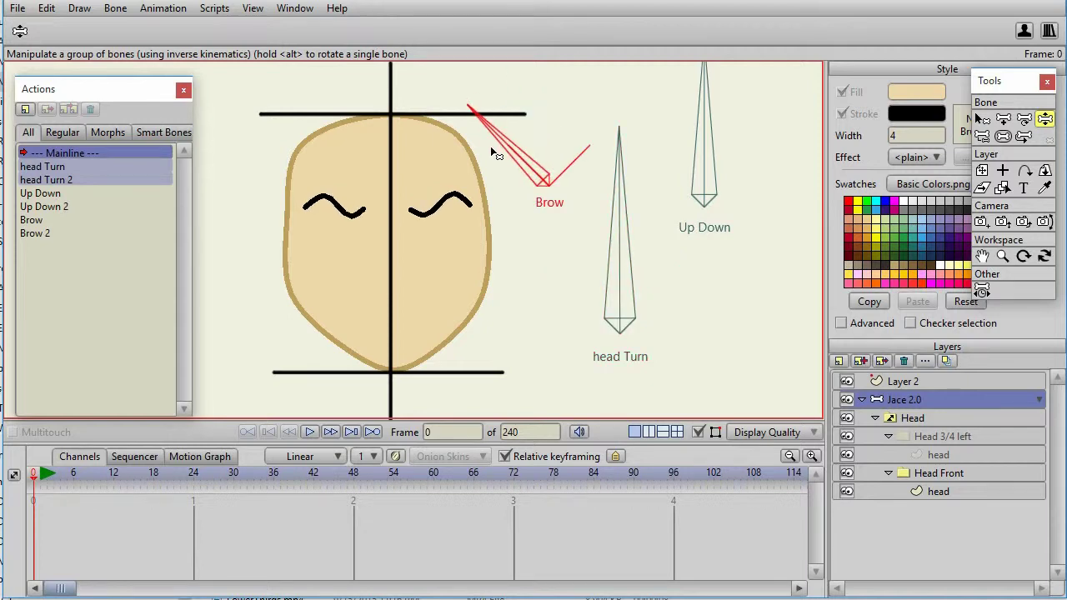
{"action": "left_click_drag", "start_coordinate": [618, 208], "coordinate": [560, 264]}
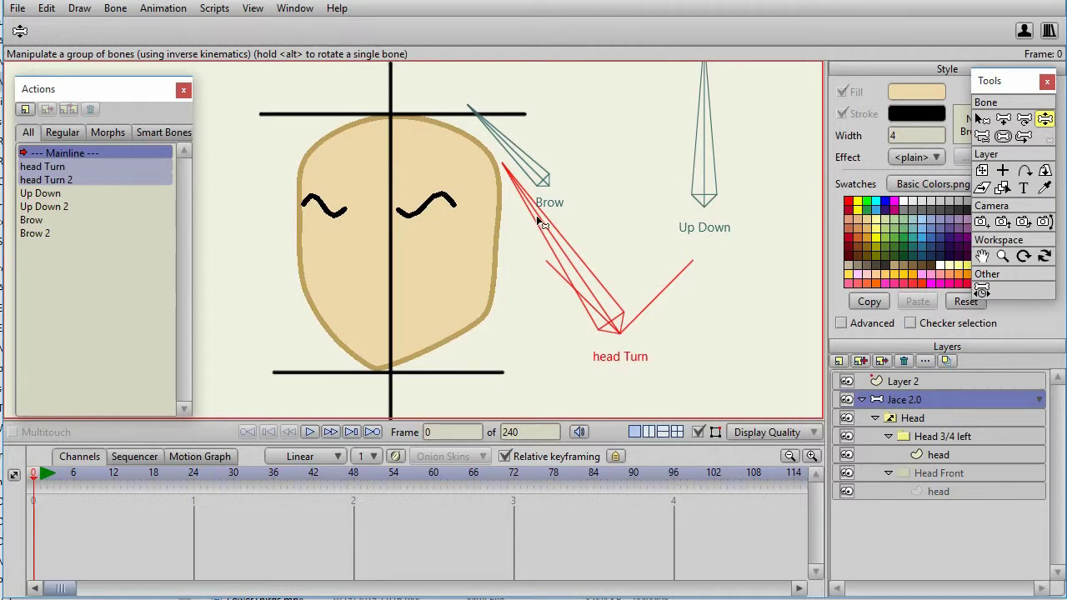
{"action": "left_click_drag", "start_coordinate": [540, 222], "coordinate": [607, 209]}
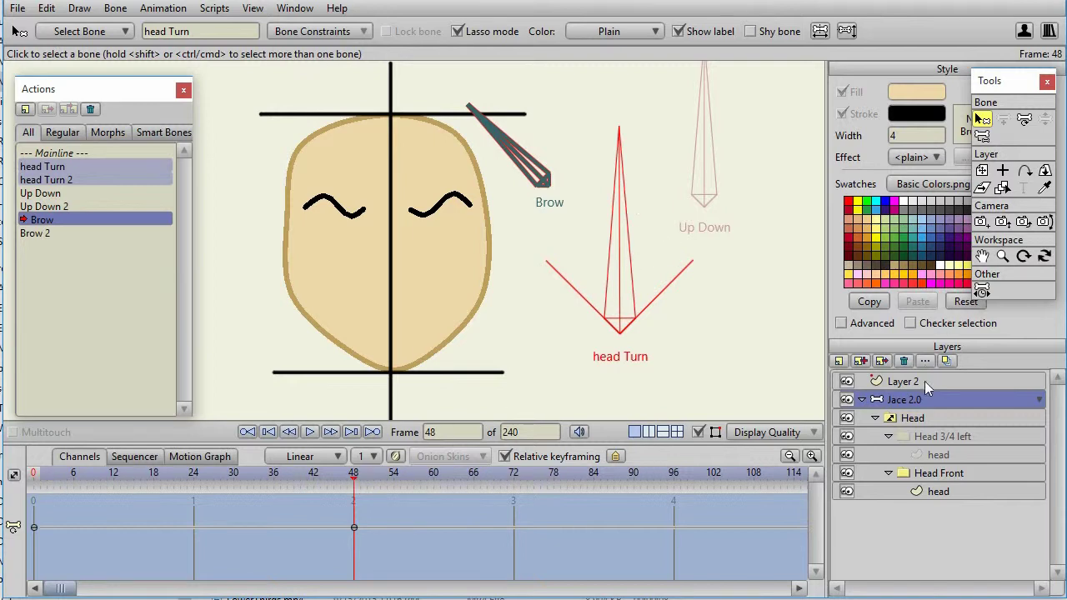
Step: Rotate the head Turn bone to about 106 degrees at frame 48 of the Brow action
{"action": "left_click", "coordinate": [1024, 119]}
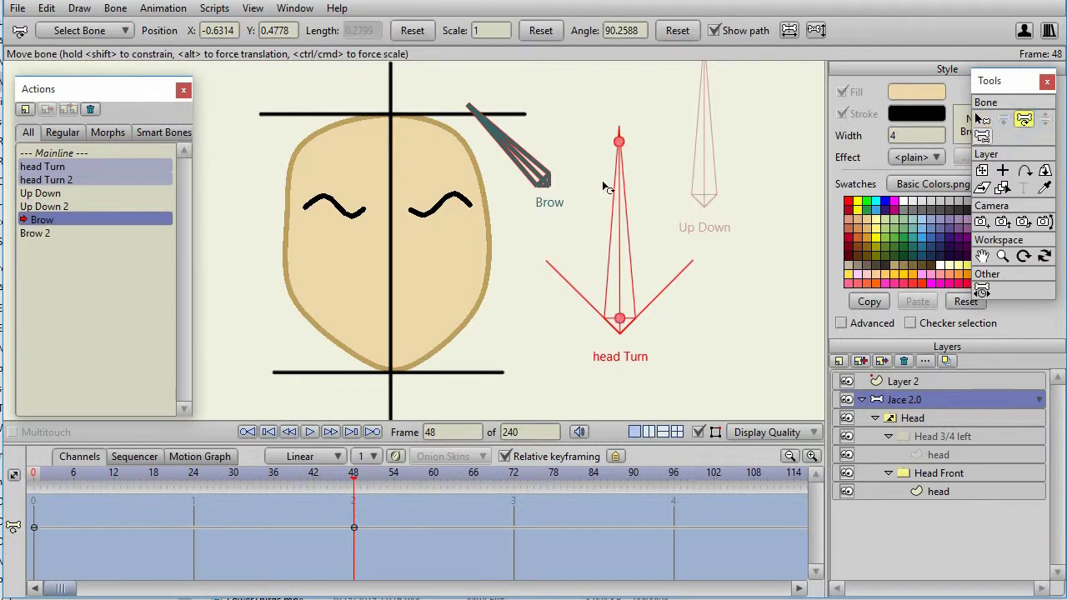
{"action": "left_click_drag", "start_coordinate": [608, 191], "coordinate": [587, 217]}
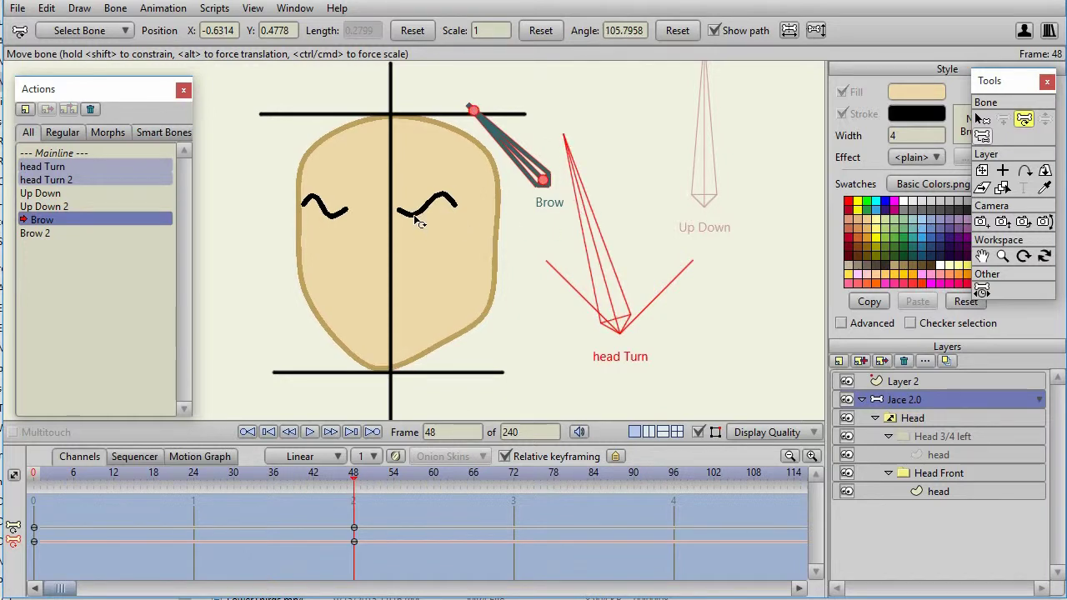
Step: Delete the frame 48 keyframe of the right eyebrow's lowered inner point in the Head Front head layer
{"action": "left_click", "coordinate": [936, 491]}
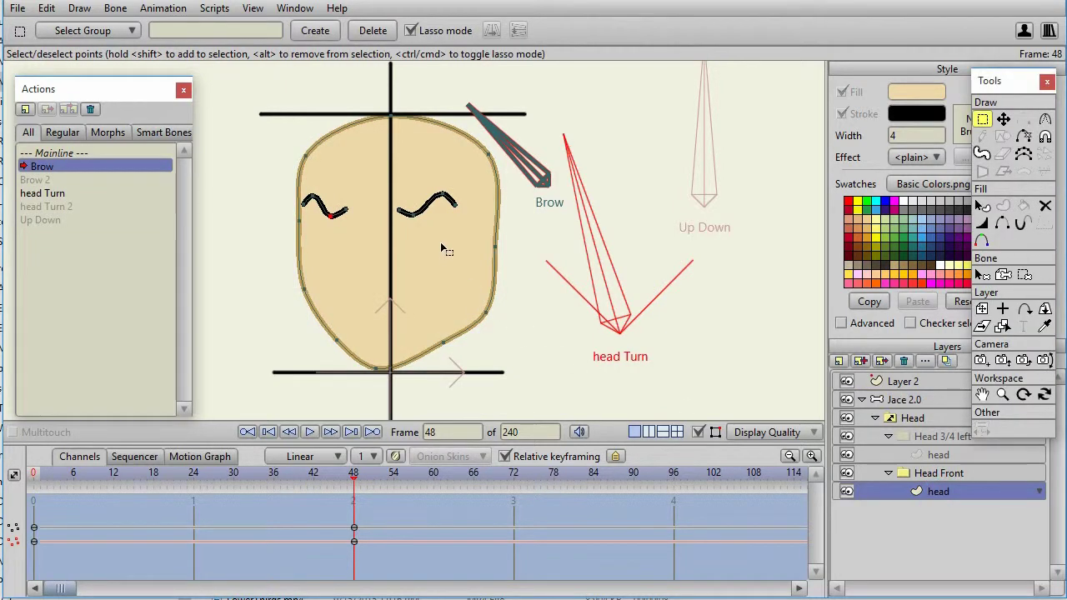
{"action": "left_click", "coordinate": [1004, 121]}
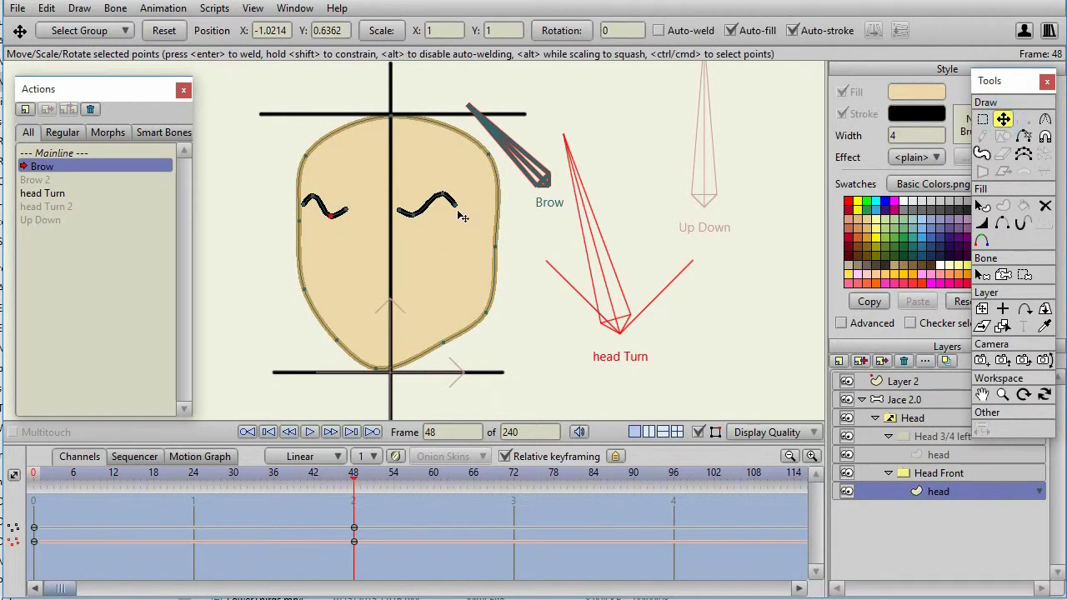
{"action": "left_click", "coordinate": [416, 220]}
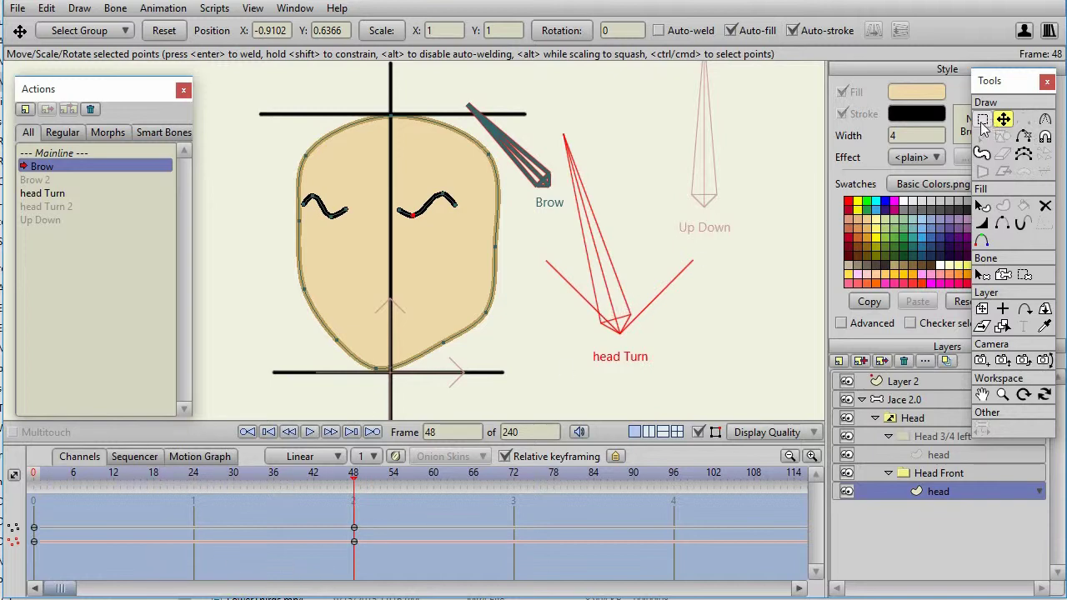
{"action": "mouse_move", "coordinate": [354, 542]}
{"action": "left_mouse_down"}
{"action": "mouse_move", "coordinate": [378, 543]}
{"action": "mouse_move", "coordinate": [355, 543]}
{"action": "left_mouse_up"}
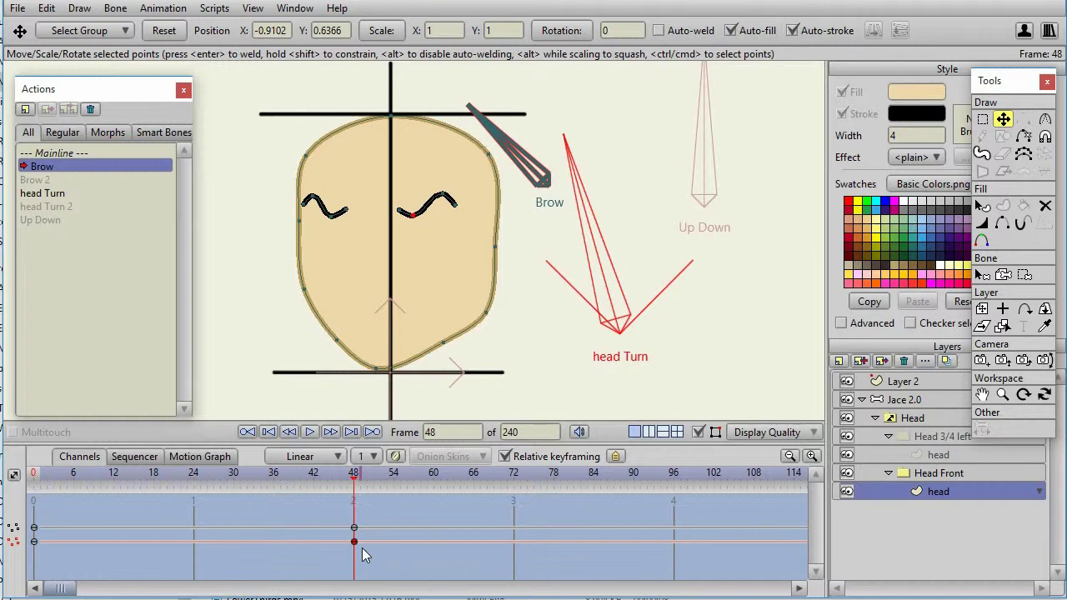
{"action": "key", "text": "Delete"}
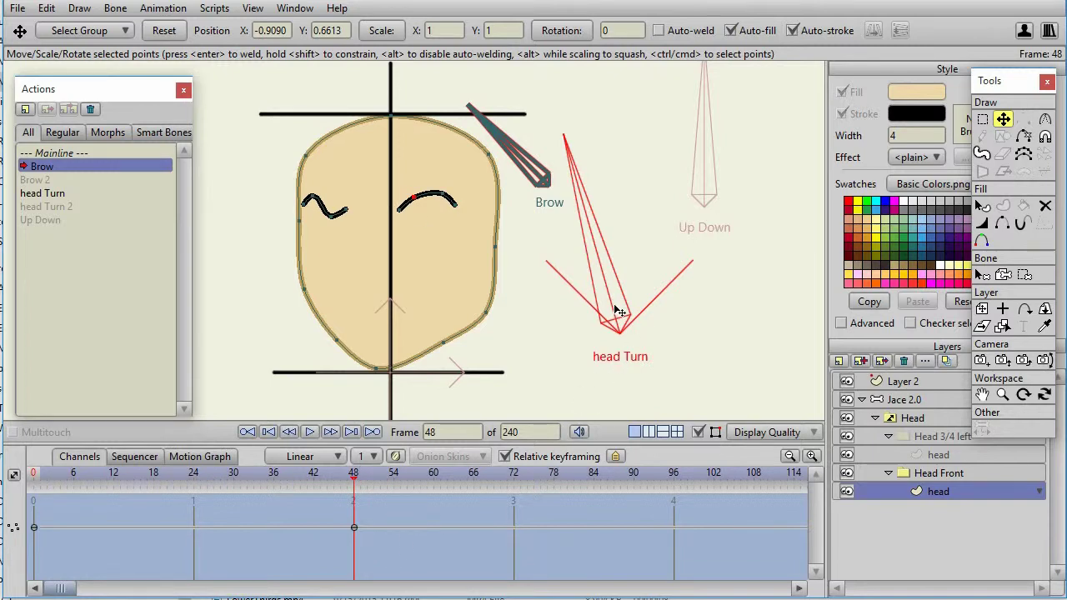
Step: Delete the head Turn bone's keyframe at frame 48 in the Brow action, and undo the eyebrow point's keyframe deletion
{"action": "key", "text": "ctrl+z"}
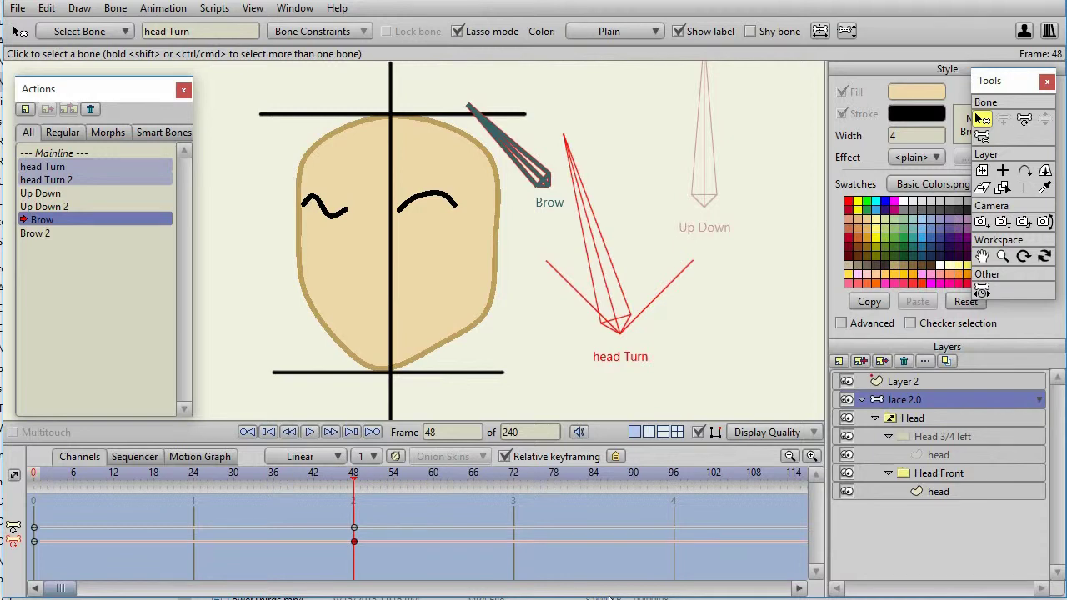
{"action": "key", "text": "Delete"}
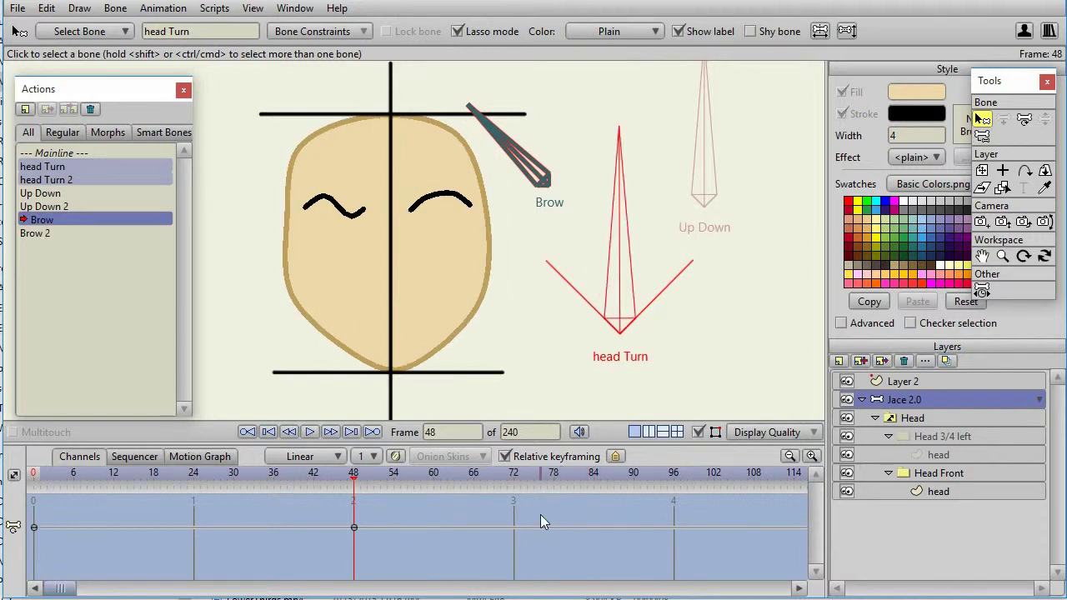
{"action": "key", "text": "ctrl+z"}
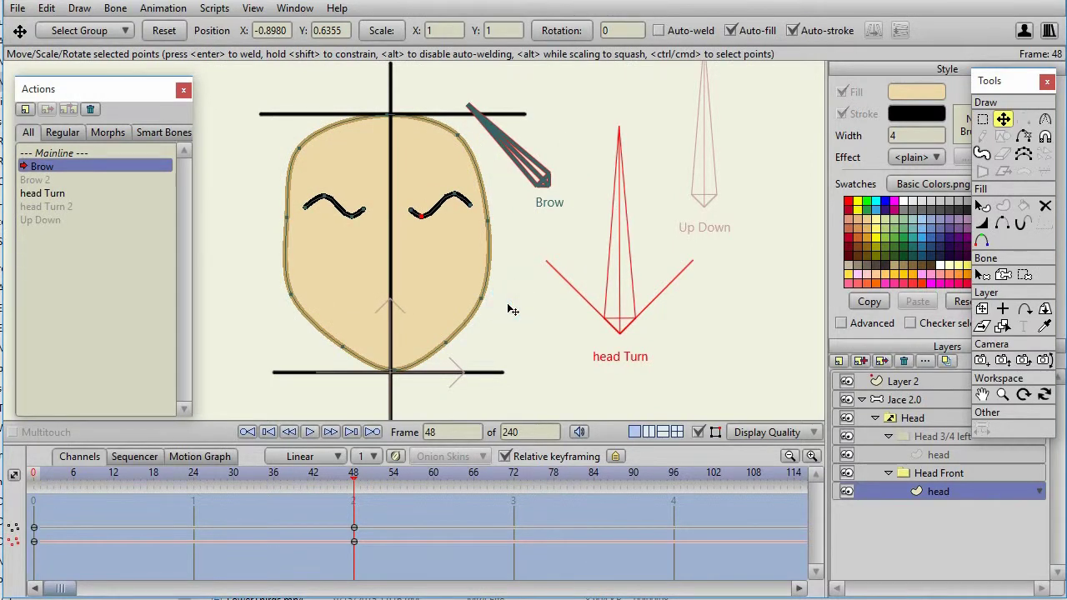